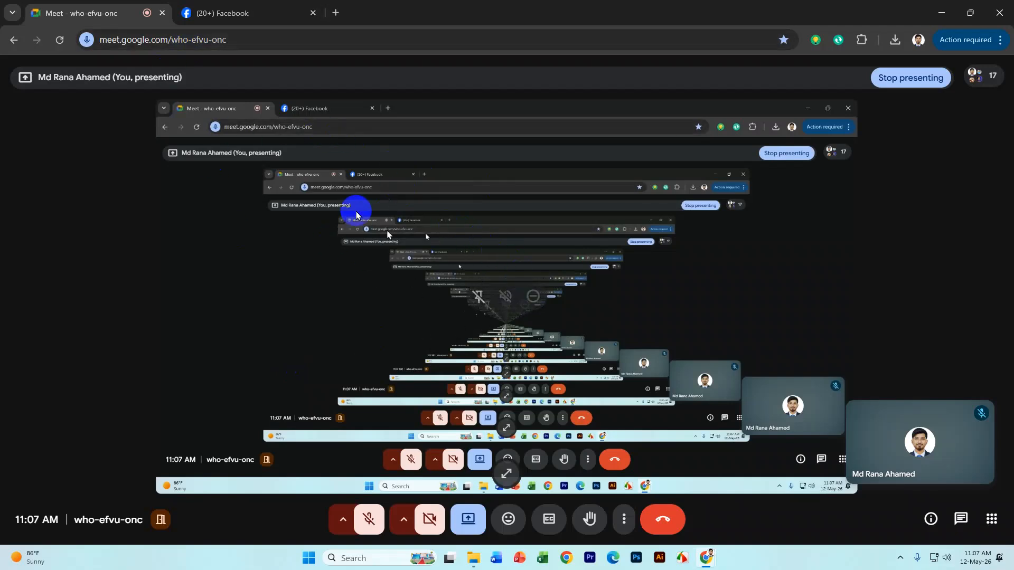
Go to the open Facebook session and switch the active profile to the Magura Pet Shop page
{"action": "left_click", "coordinate": [221, 7]}
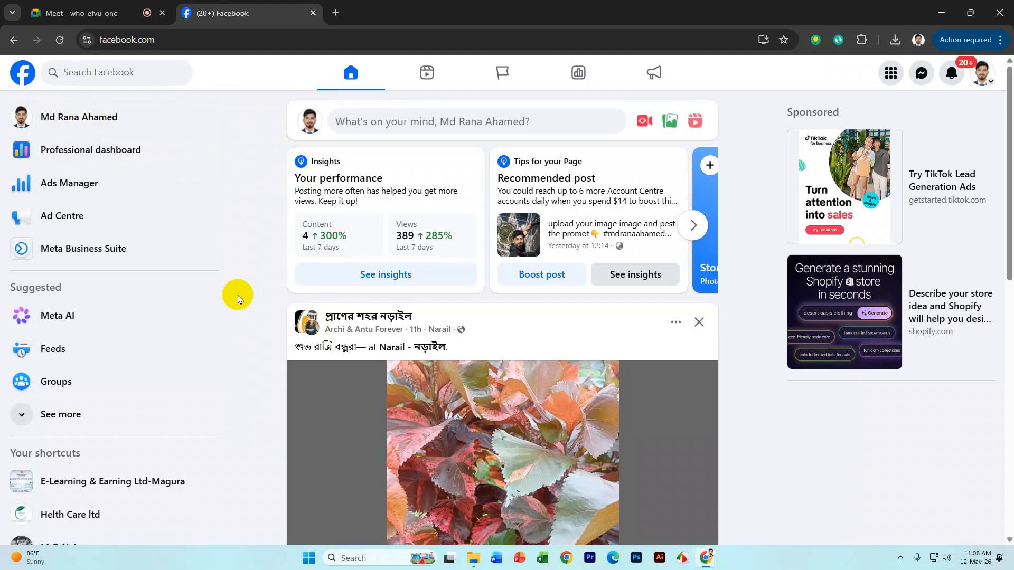
{"action": "left_click", "coordinate": [304, 116]}
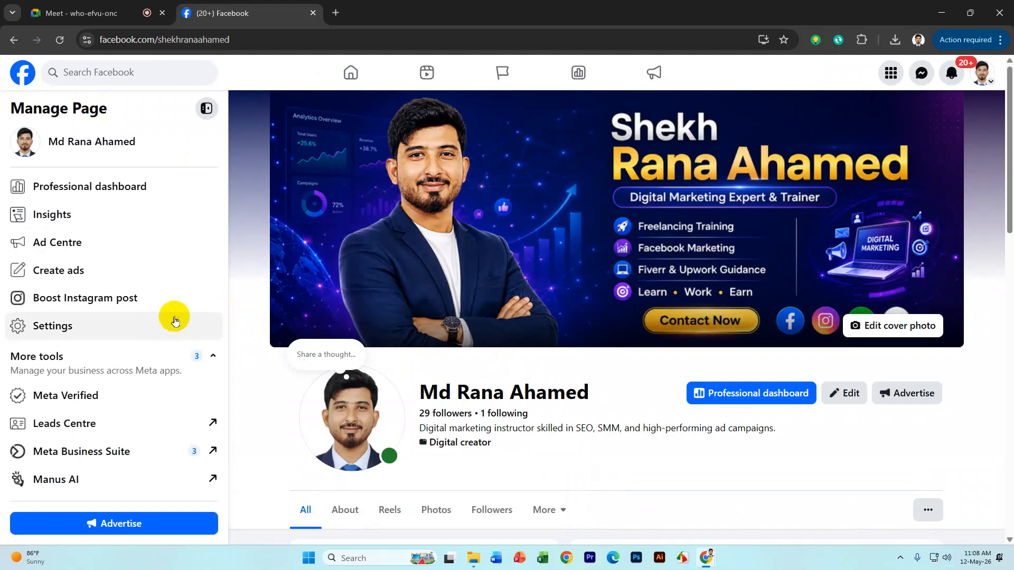
{"action": "left_click", "coordinate": [14, 41]}
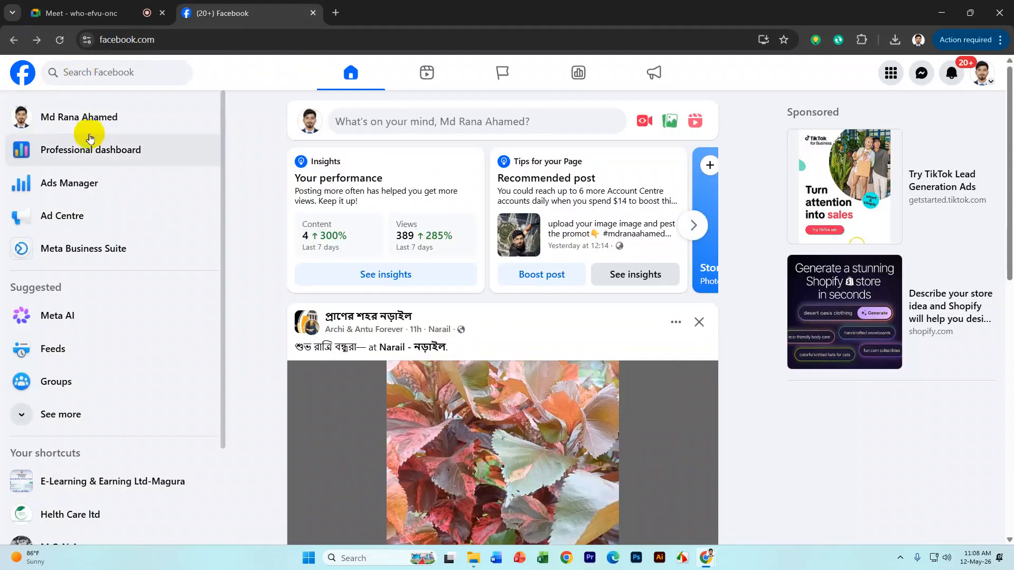
{"action": "left_click", "coordinate": [983, 76]}
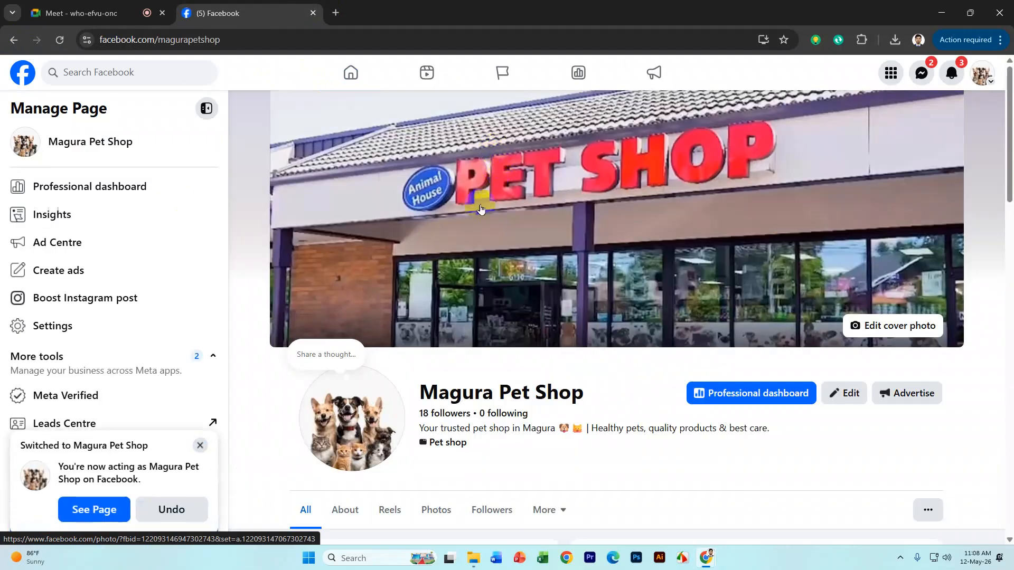
Examine the Magura Pet Shop page's details and its Special Offer Alert reel and image posts
{"action": "scroll", "coordinate": [496, 260], "scroll_direction": "down", "scroll_amount": 3}
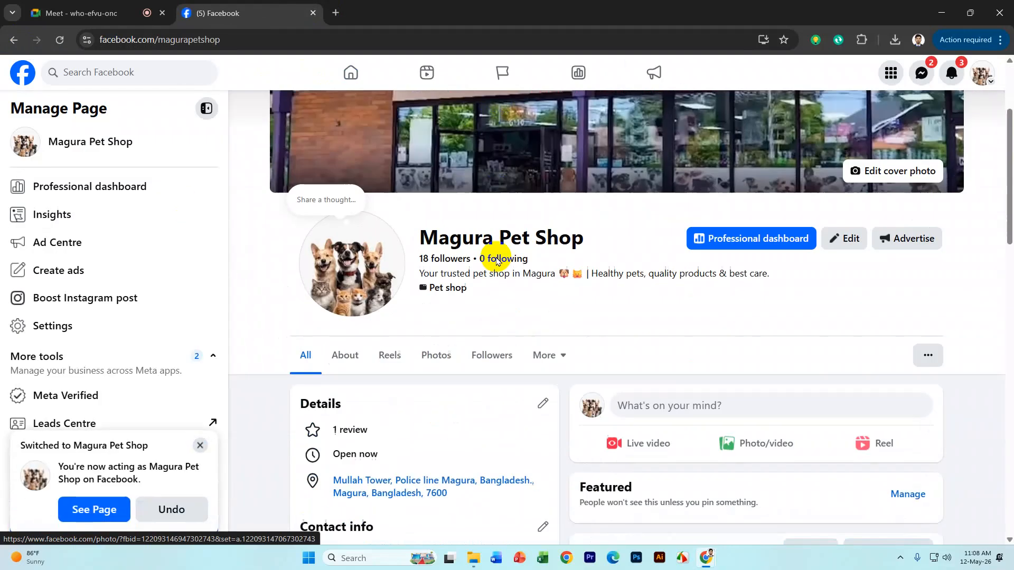
{"action": "scroll", "coordinate": [497, 260], "scroll_direction": "down", "scroll_amount": 8}
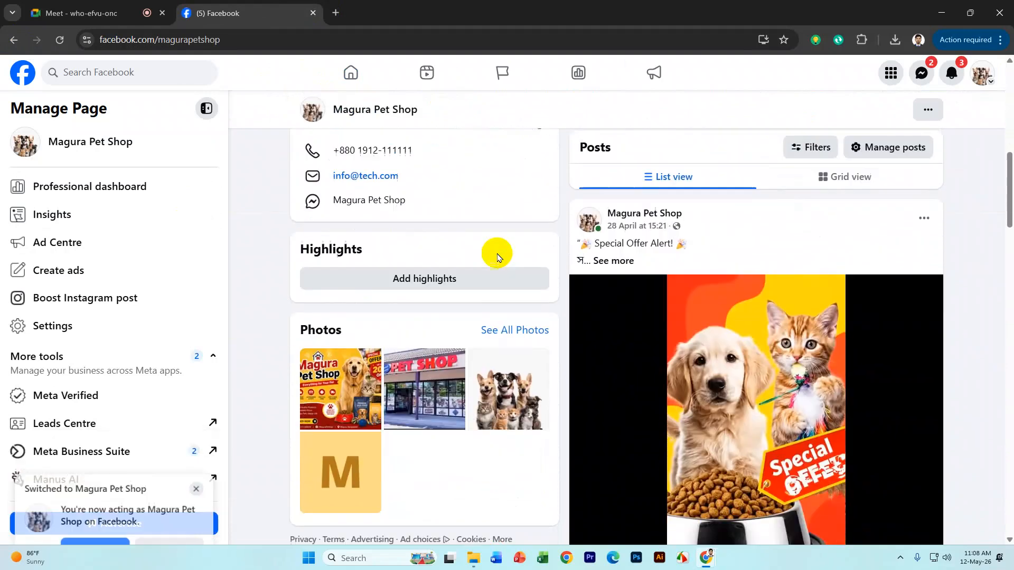
{"action": "scroll", "coordinate": [497, 257], "scroll_direction": "down", "scroll_amount": 2}
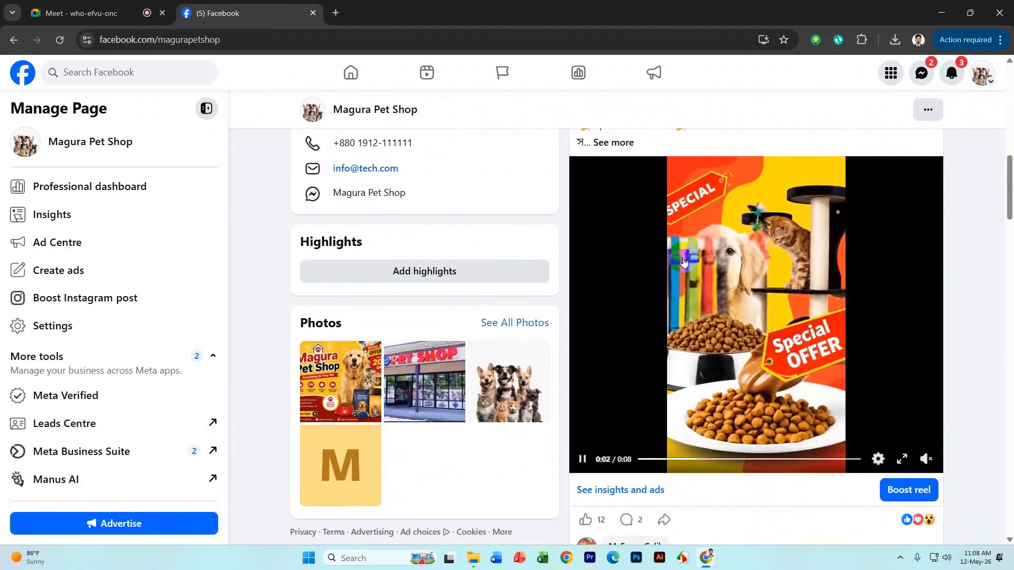
{"action": "scroll", "coordinate": [670, 257], "scroll_direction": "up", "scroll_amount": 2}
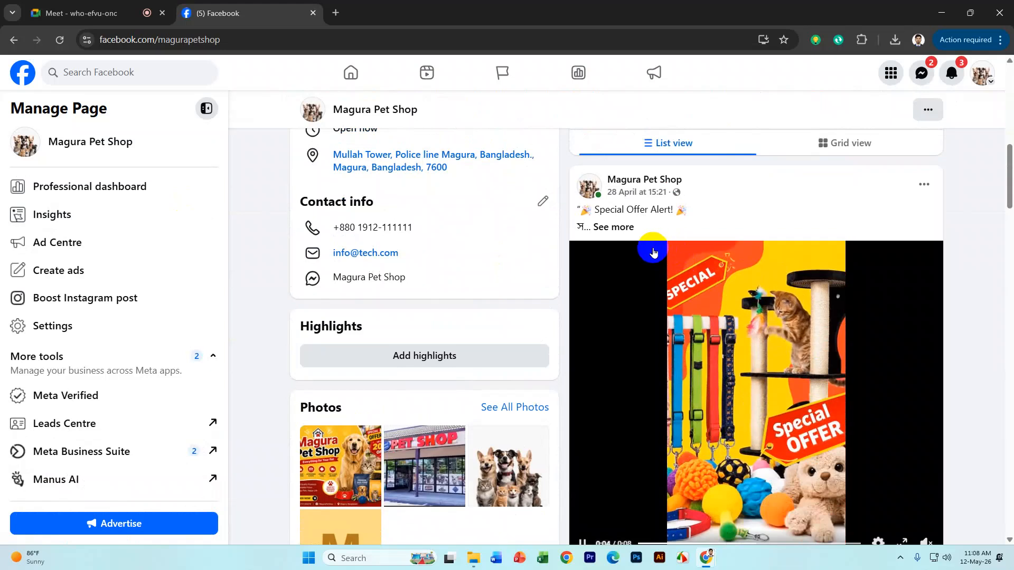
{"action": "scroll", "coordinate": [649, 252], "scroll_direction": "down", "scroll_amount": 2}
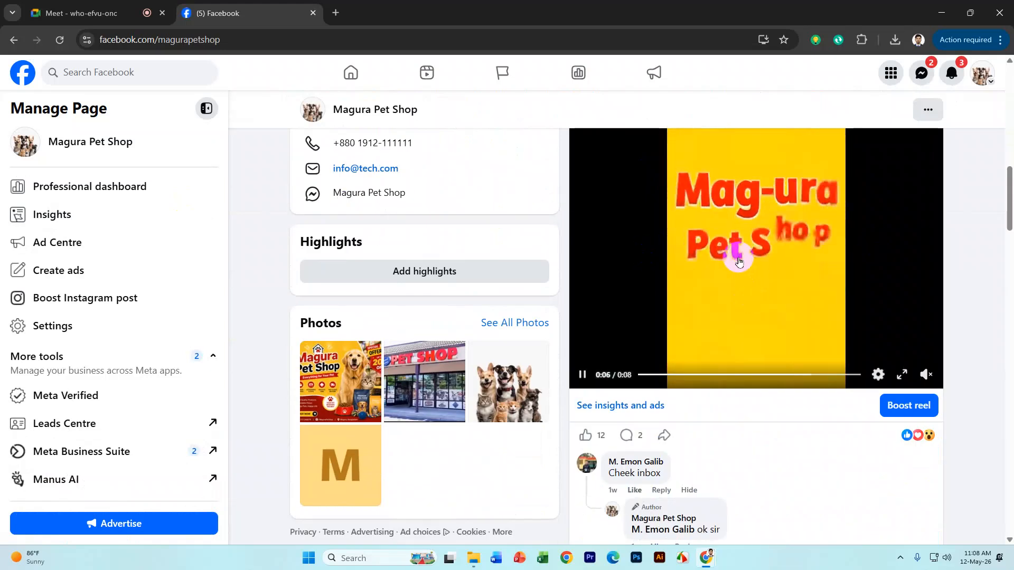
{"action": "scroll", "coordinate": [738, 261], "scroll_direction": "down", "scroll_amount": 8}
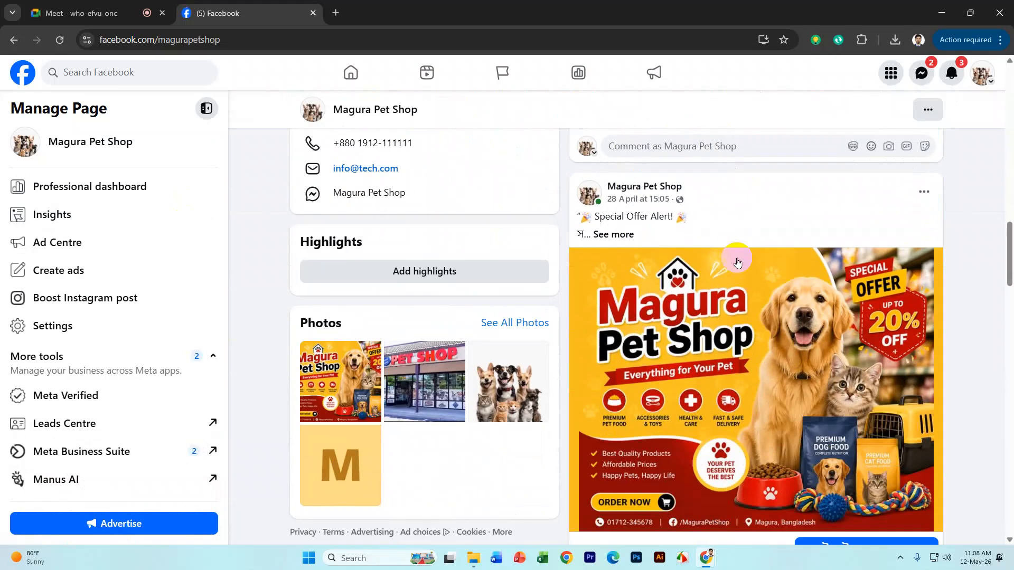
{"action": "scroll", "coordinate": [694, 271], "scroll_direction": "down", "scroll_amount": 2}
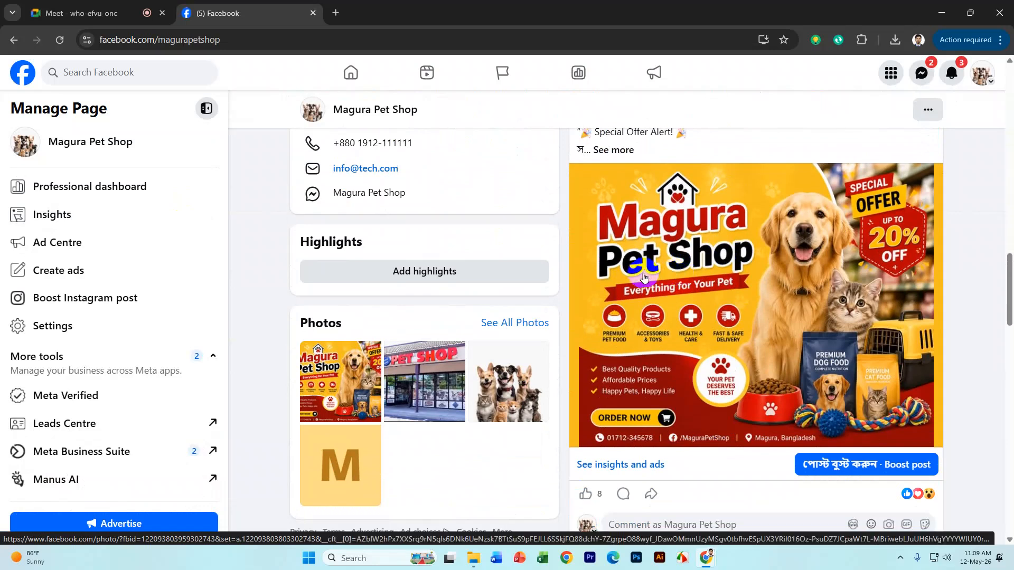
{"action": "scroll", "coordinate": [644, 276], "scroll_direction": "up", "scroll_amount": 5}
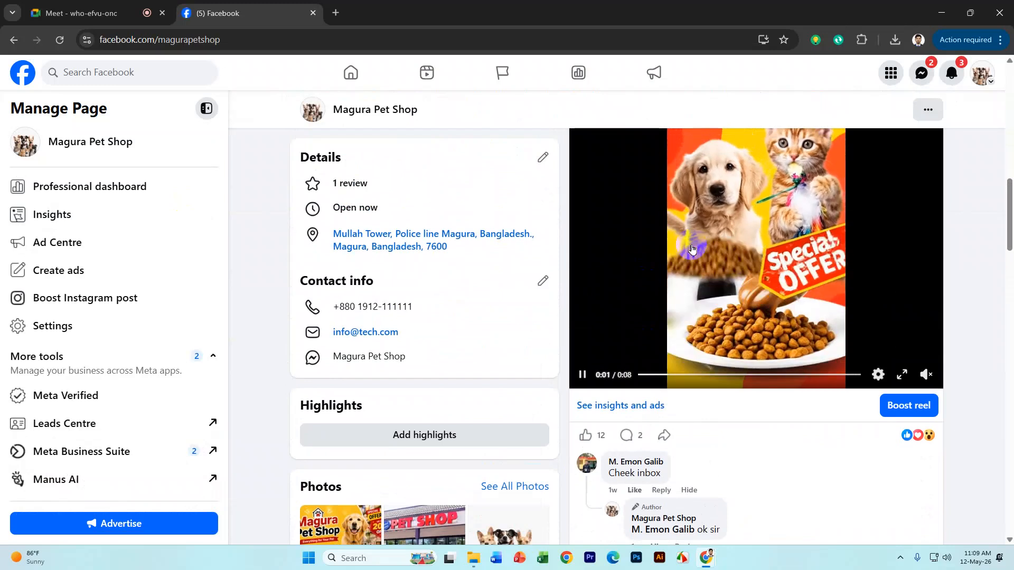
{"action": "scroll", "coordinate": [692, 248], "scroll_direction": "up", "scroll_amount": 2}
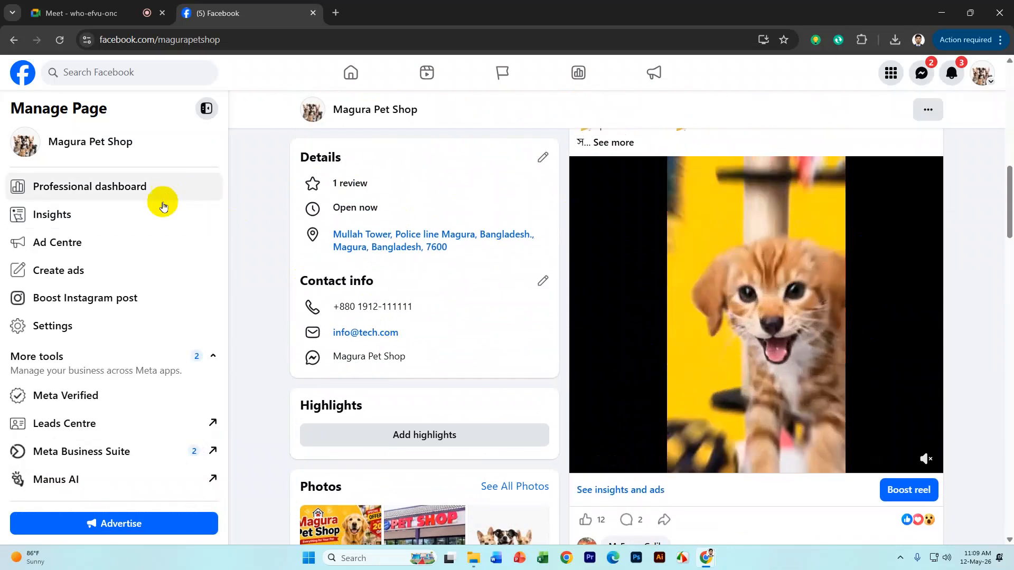
Start boosting the Special Offer Alert reel and open the choices for the ad's goal
{"action": "left_click", "coordinate": [909, 491]}
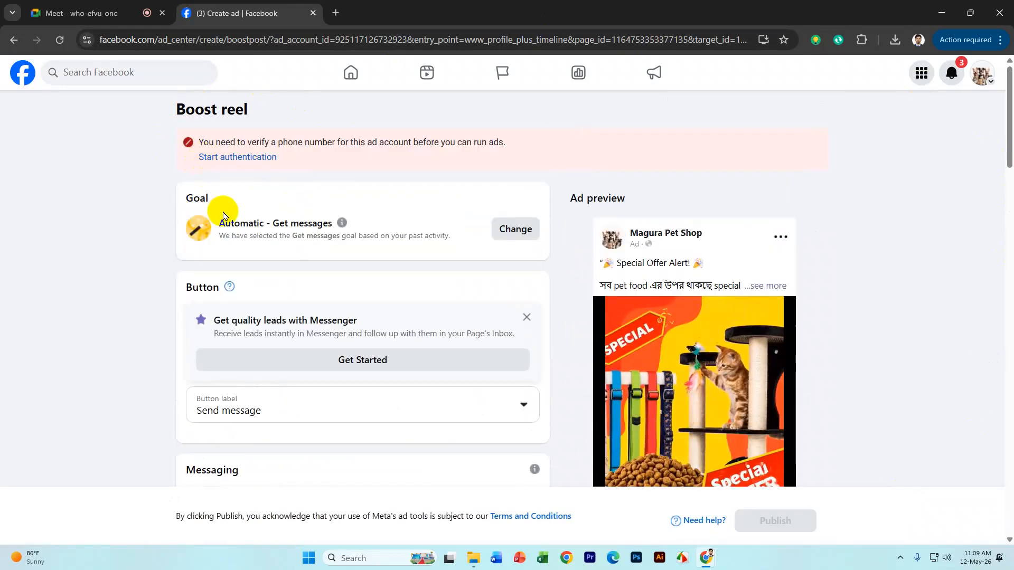
{"action": "double_click", "coordinate": [187, 198]}
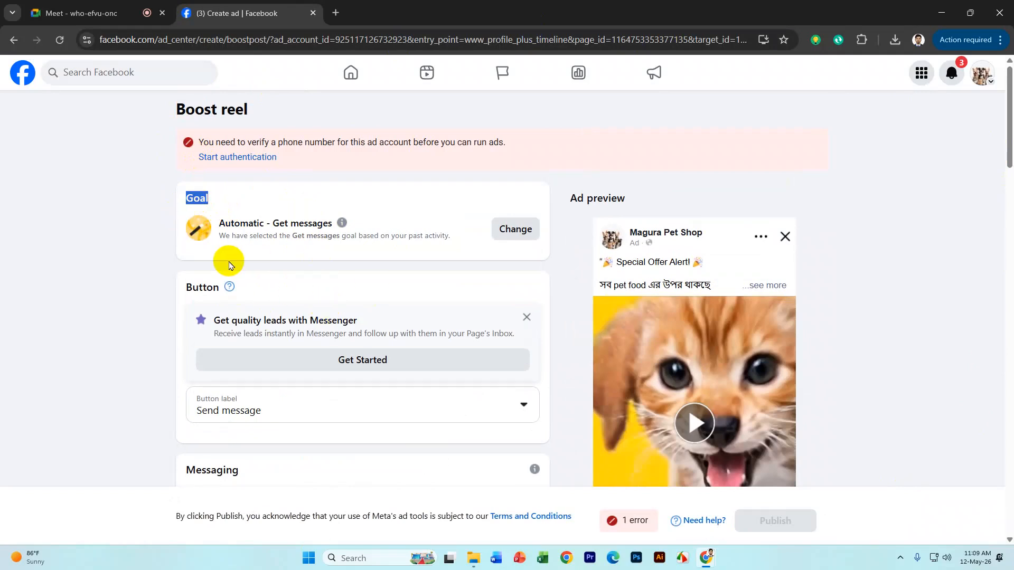
{"action": "left_click", "coordinate": [522, 233]}
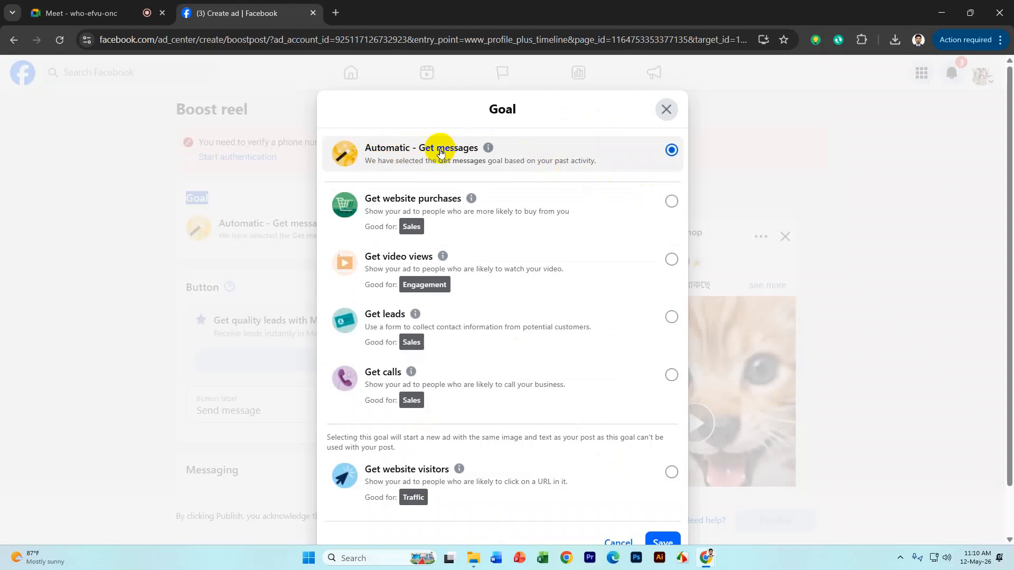
Open facebook.com in a new tab, examine the sponsored and regular posts in the feed, and return to the ad's goal choices
{"action": "left_click", "coordinate": [338, 11]}
{"action": "type", "text": "facebook.com"}
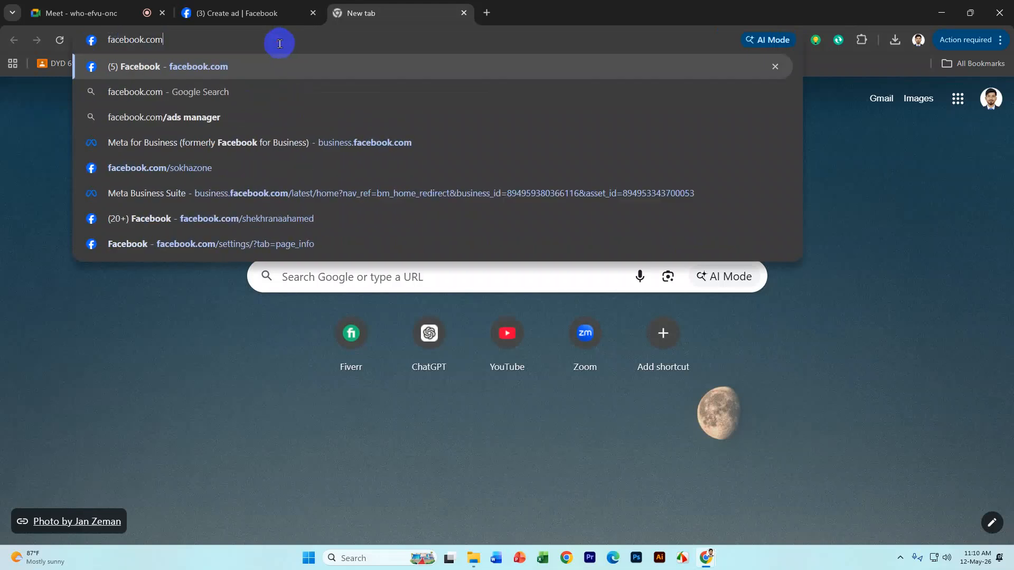
{"action": "key", "text": "Return"}
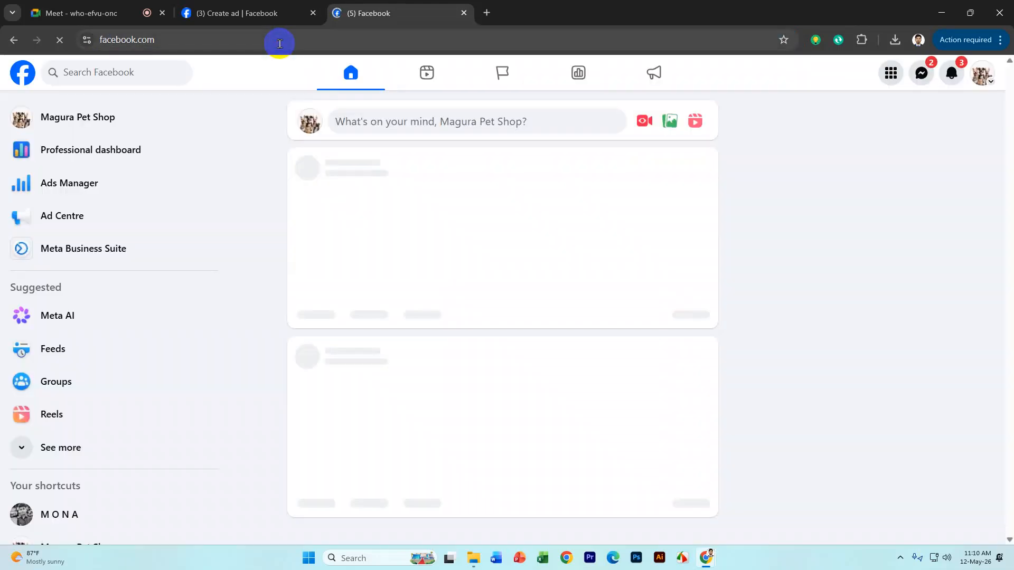
{"action": "scroll", "coordinate": [462, 220], "scroll_direction": "down", "scroll_amount": 4}
{"action": "scroll", "coordinate": [463, 219], "scroll_direction": "down", "scroll_amount": 15}
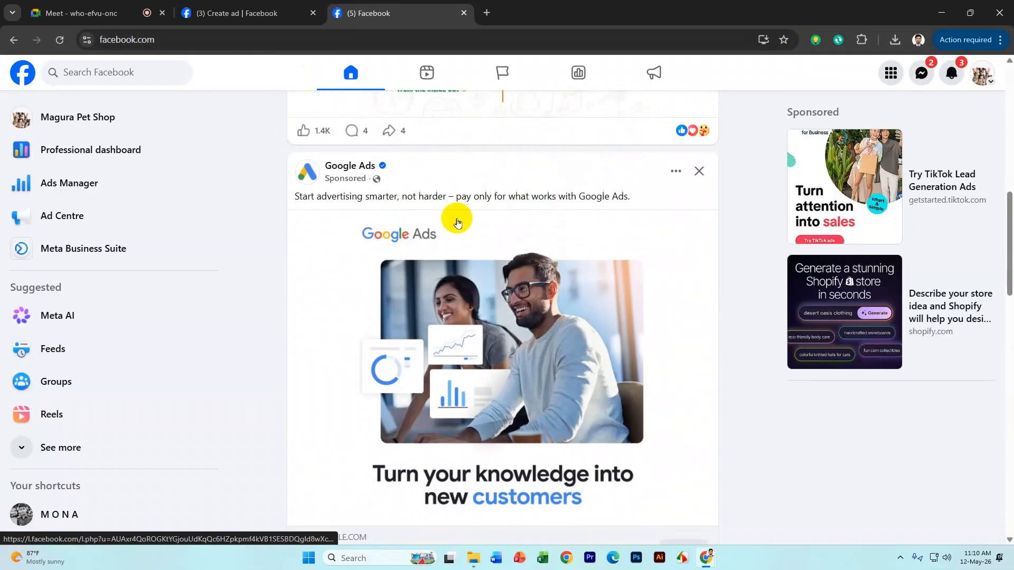
{"action": "scroll", "coordinate": [535, 222], "scroll_direction": "down", "scroll_amount": 3}
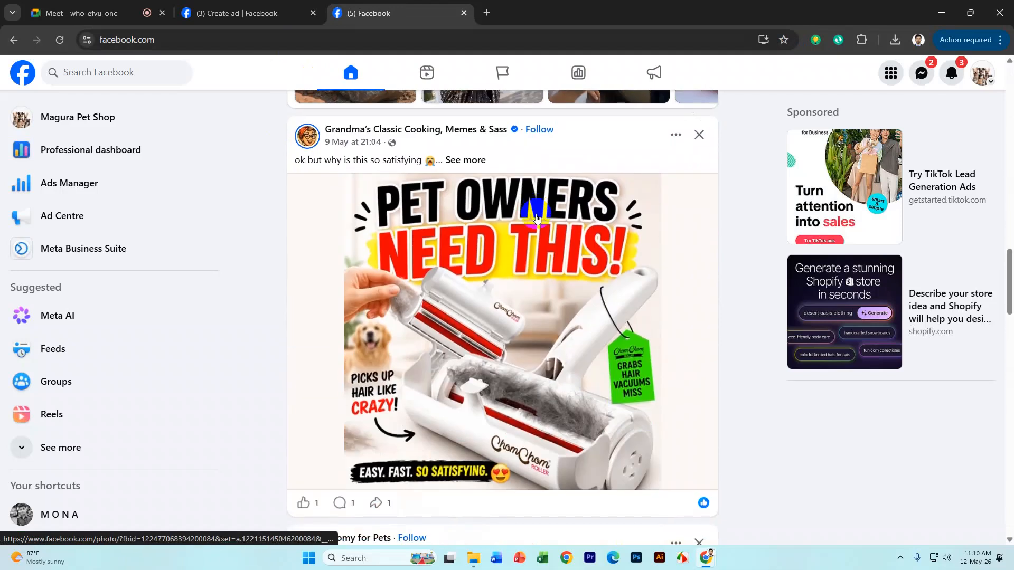
{"action": "scroll", "coordinate": [762, 208], "scroll_direction": "up", "scroll_amount": 9}
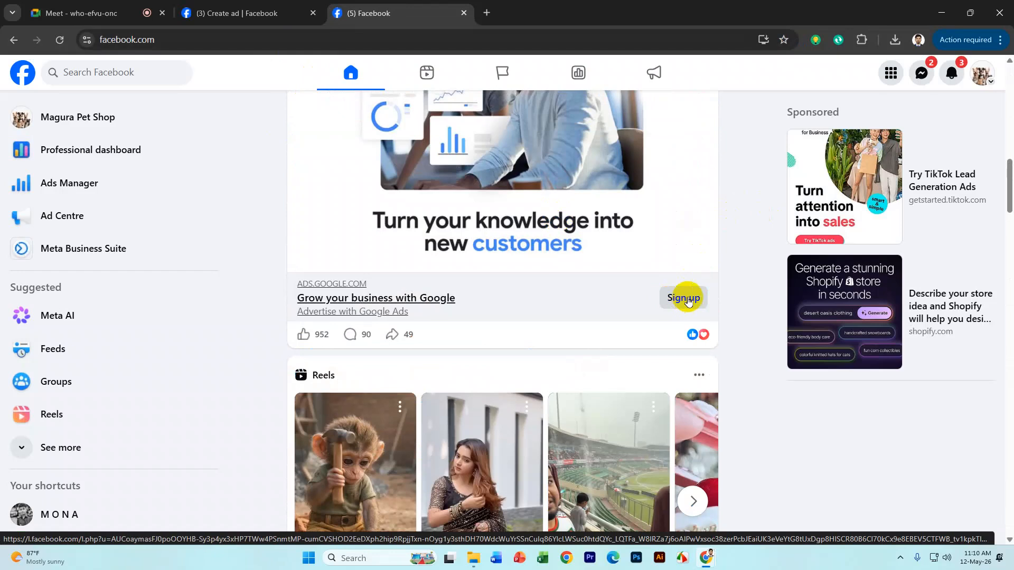
{"action": "scroll", "coordinate": [536, 296], "scroll_direction": "down", "scroll_amount": 7}
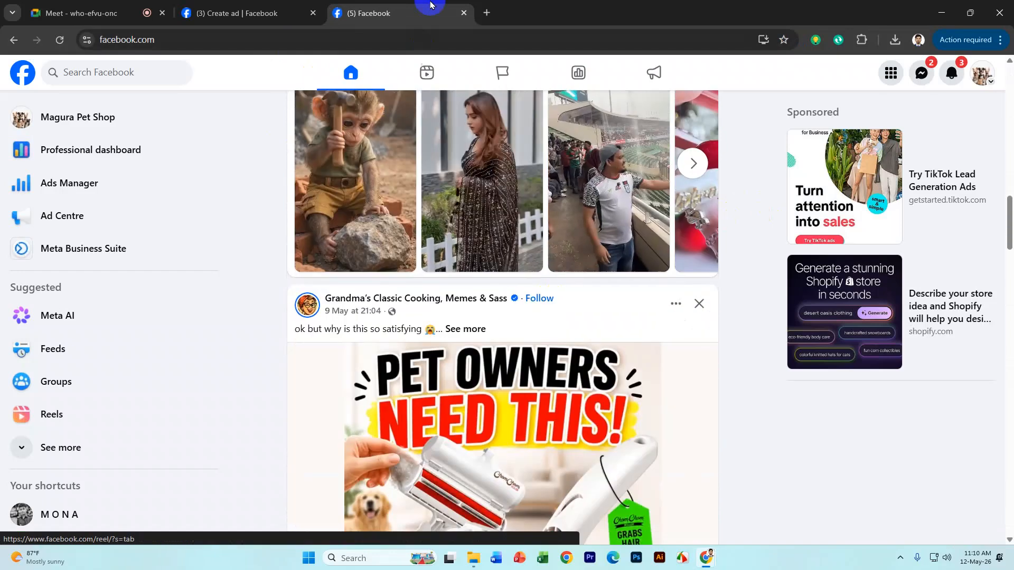
{"action": "left_click", "coordinate": [217, 13]}
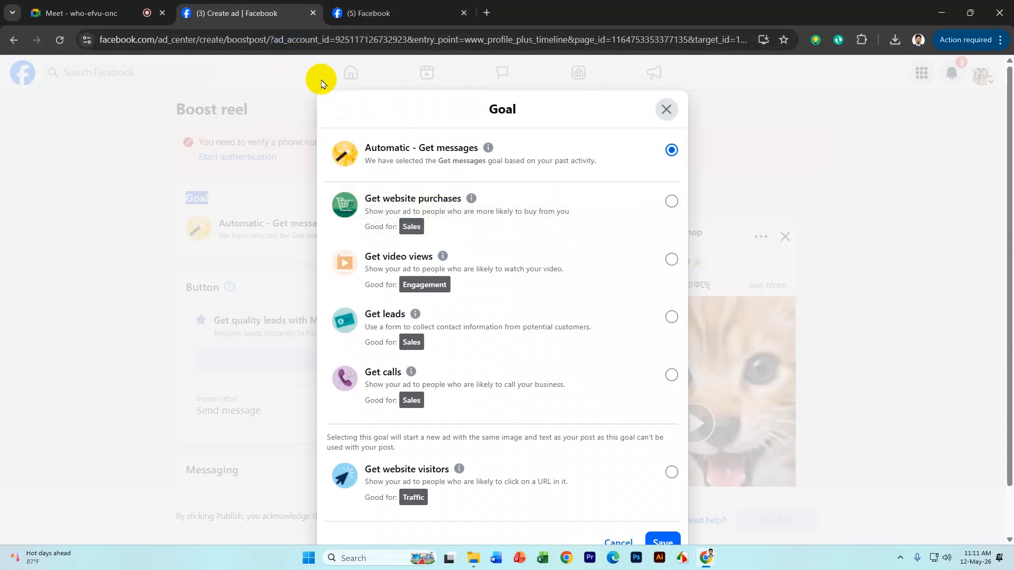
Go back to the Facebook feed, examine how further sponsored posts differ from regular ones, and return to the ad's goal choices
{"action": "left_click", "coordinate": [370, 13]}
{"action": "scroll", "coordinate": [391, 322], "scroll_direction": "down", "scroll_amount": 15}
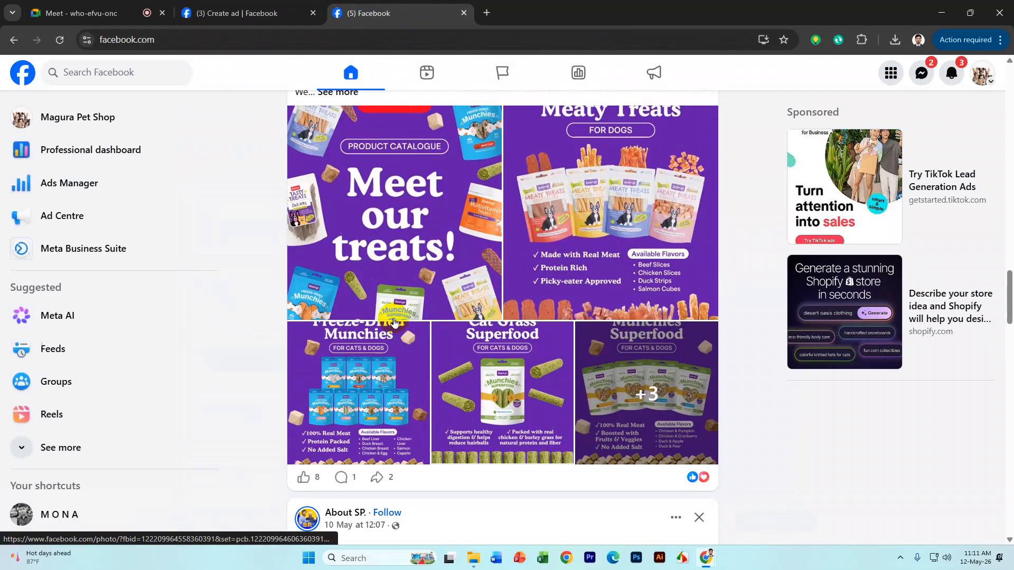
{"action": "scroll", "coordinate": [393, 314], "scroll_direction": "down", "scroll_amount": 5}
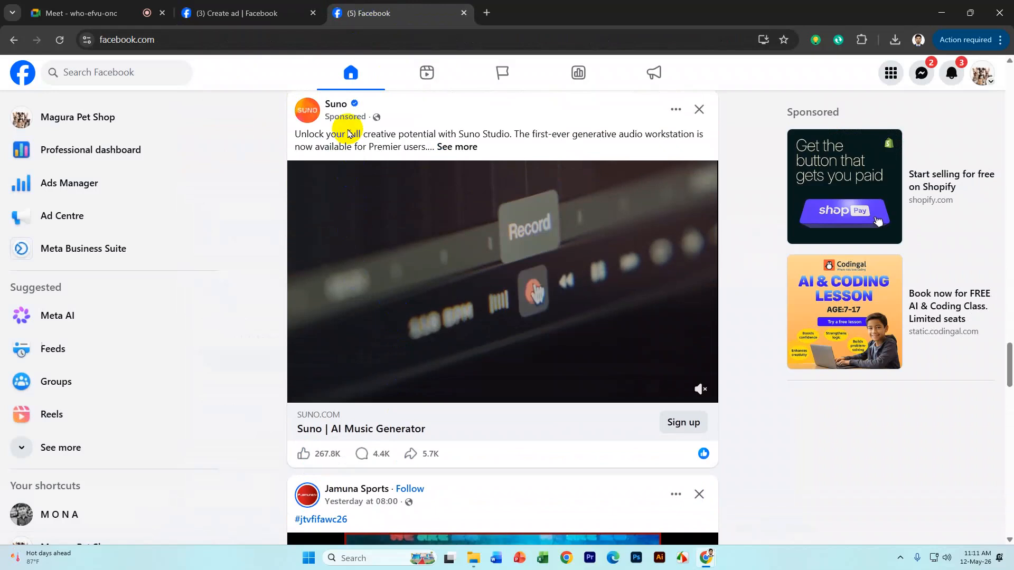
{"action": "mouse_move", "coordinate": [363, 117]}
{"action": "left_mouse_down"}
{"action": "mouse_move", "coordinate": [378, 117]}
{"action": "mouse_move", "coordinate": [344, 118]}
{"action": "left_mouse_up"}
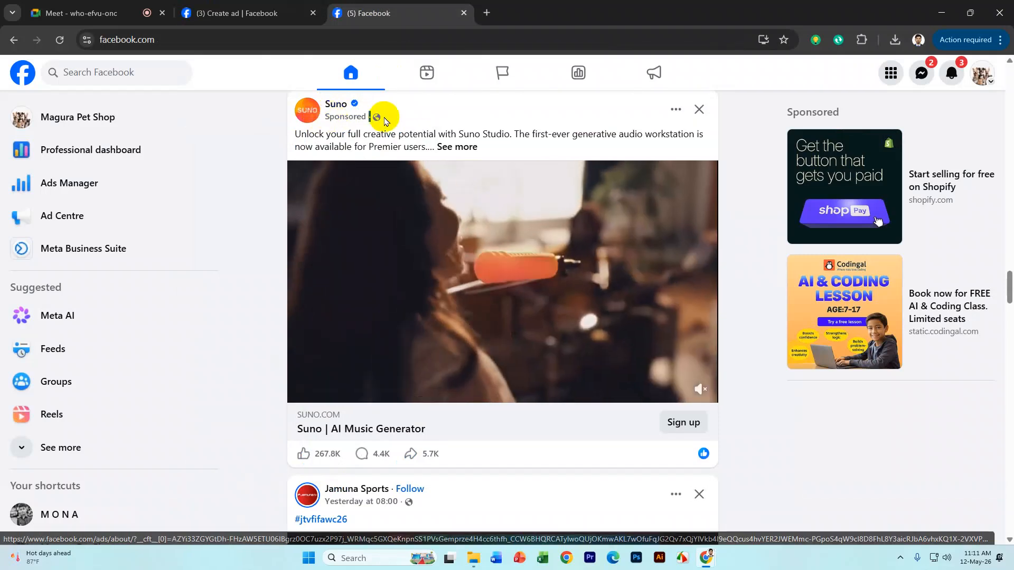
{"action": "scroll", "coordinate": [454, 158], "scroll_direction": "down", "scroll_amount": 5}
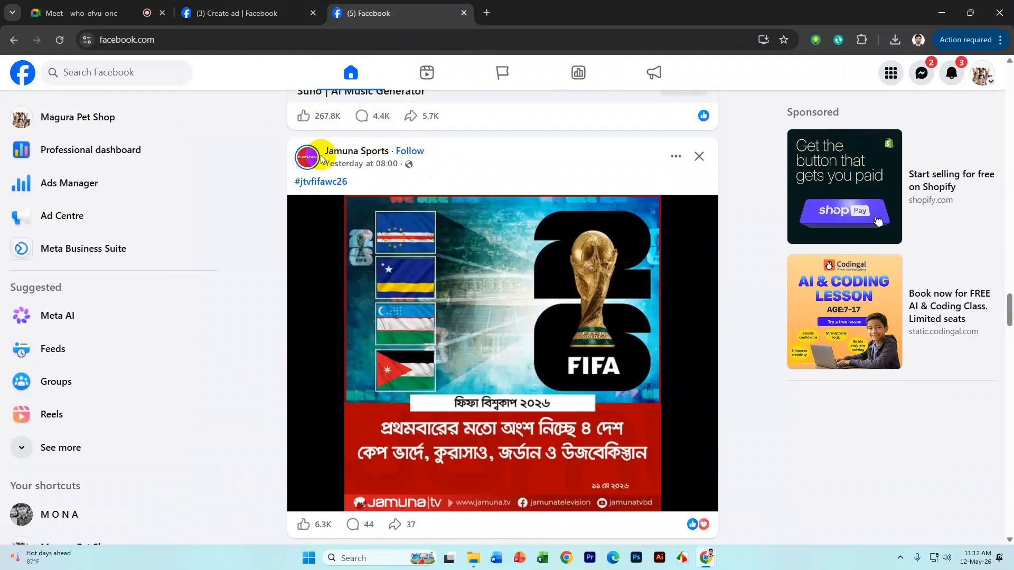
{"action": "scroll", "coordinate": [260, 170], "scroll_direction": "down", "scroll_amount": 4}
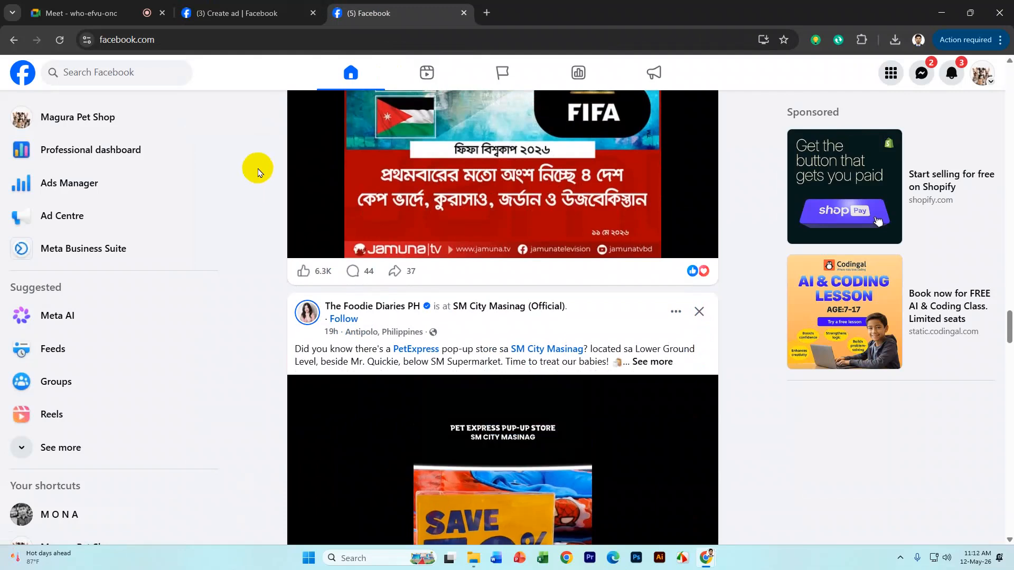
{"action": "scroll", "coordinate": [258, 166], "scroll_direction": "down", "scroll_amount": 6}
{"action": "scroll", "coordinate": [265, 167], "scroll_direction": "down", "scroll_amount": 2}
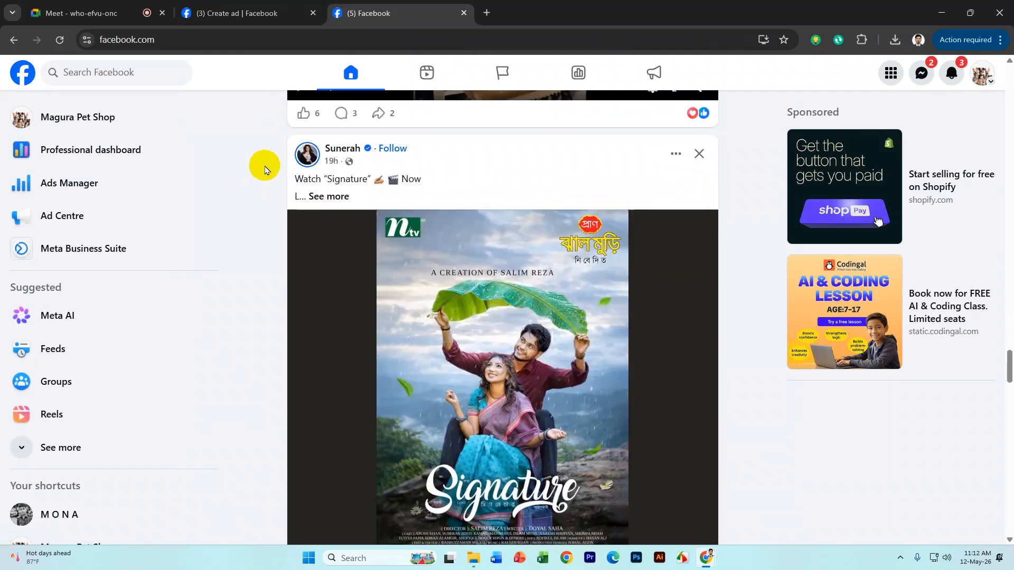
{"action": "scroll", "coordinate": [265, 169], "scroll_direction": "down", "scroll_amount": 12}
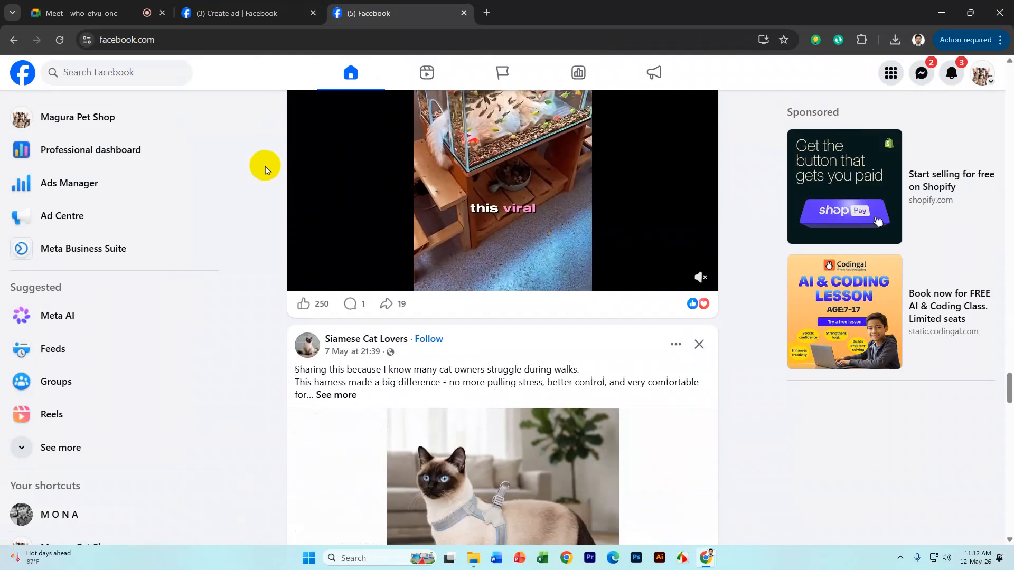
{"action": "scroll", "coordinate": [266, 169], "scroll_direction": "down", "scroll_amount": 5}
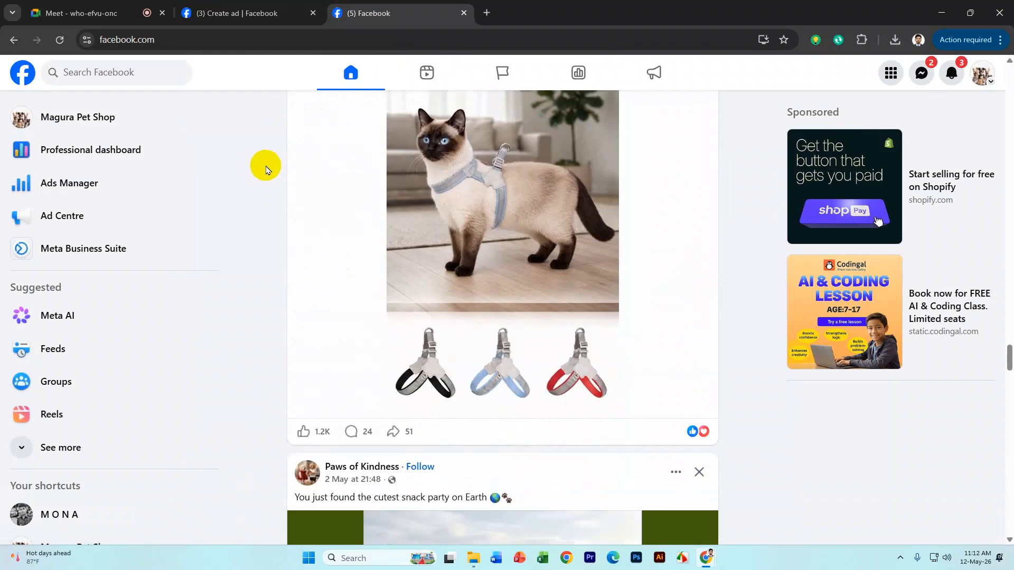
{"action": "scroll", "coordinate": [266, 170], "scroll_direction": "down", "scroll_amount": 15}
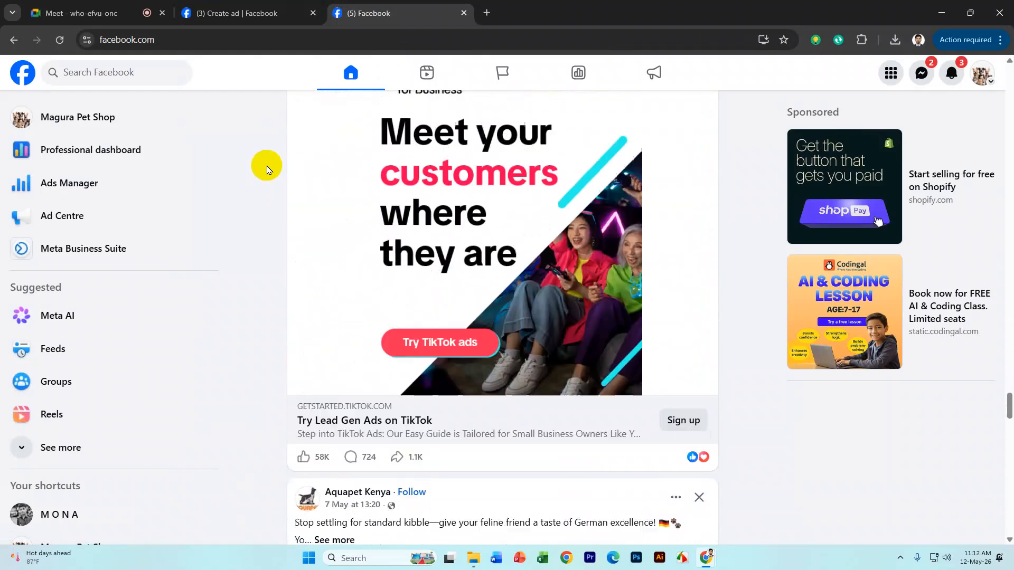
{"action": "scroll", "coordinate": [267, 170], "scroll_direction": "up", "scroll_amount": 4}
{"action": "scroll", "coordinate": [267, 169], "scroll_direction": "down", "scroll_amount": 5}
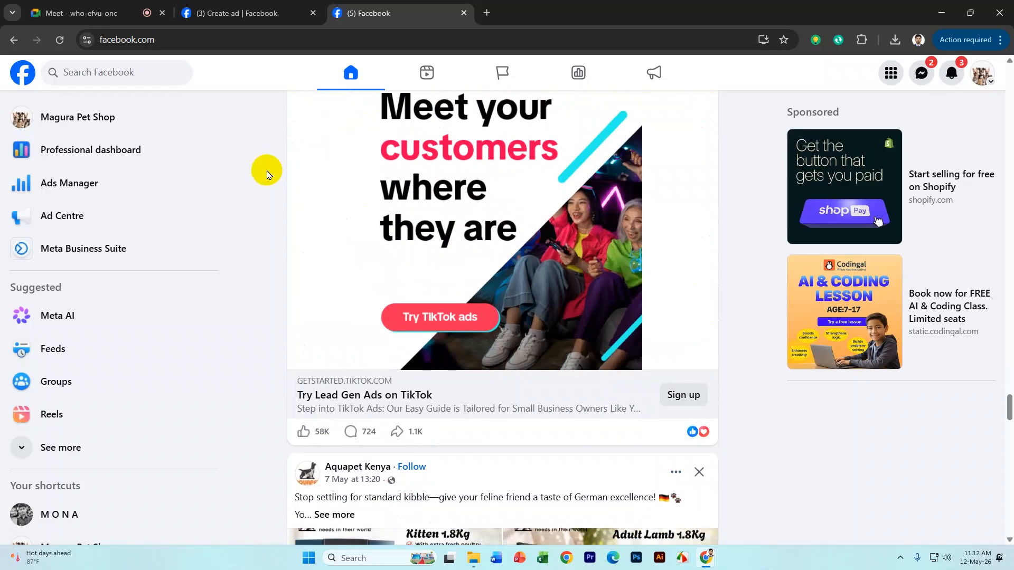
{"action": "scroll", "coordinate": [266, 169], "scroll_direction": "up", "scroll_amount": 3}
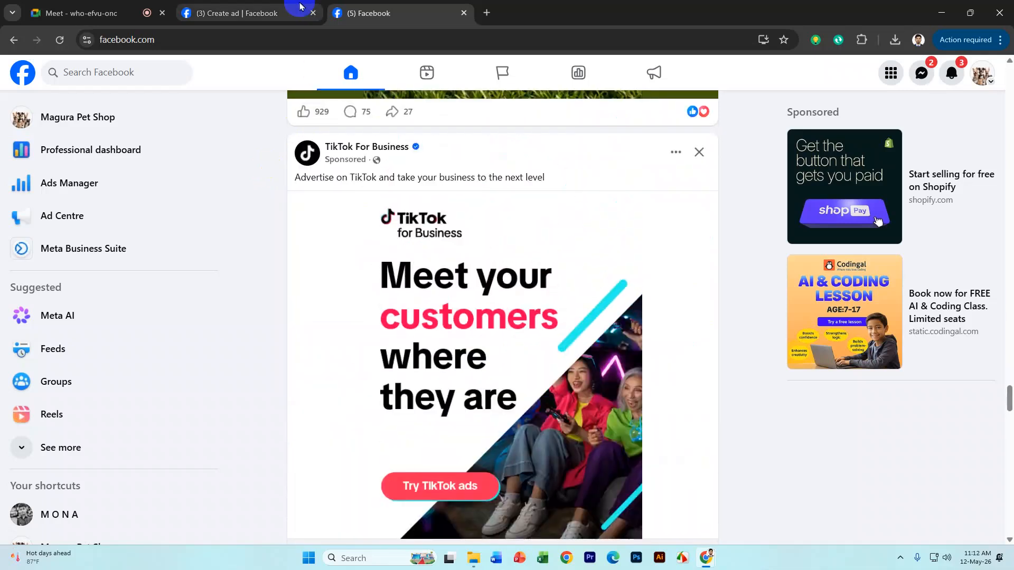
{"action": "left_click", "coordinate": [299, 6]}
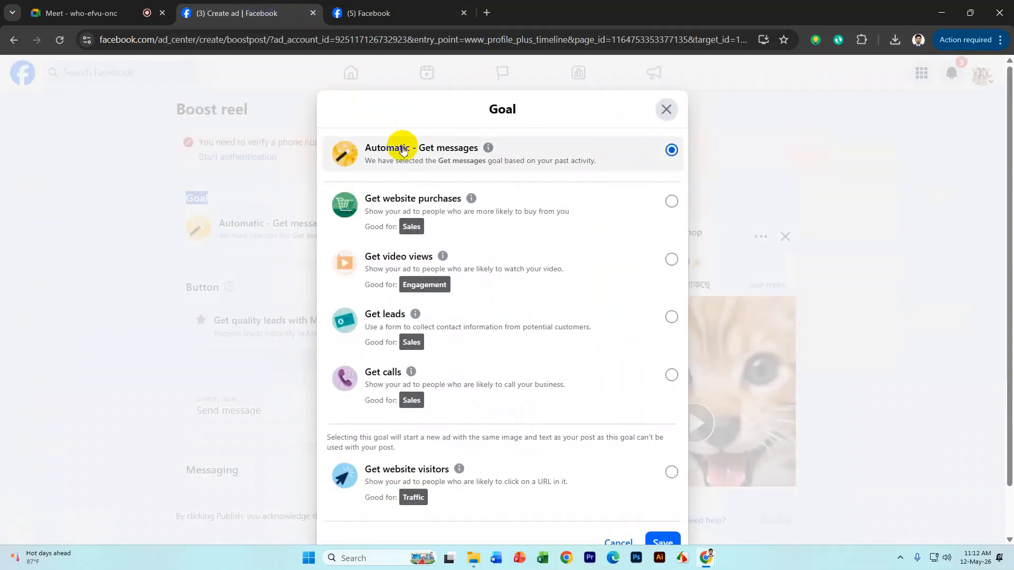
Examine the video views and leads goals, compare them with the sponsored TikTok For Business post in the Facebook feed, and return to the goal choices
{"action": "mouse_move", "coordinate": [441, 257]}
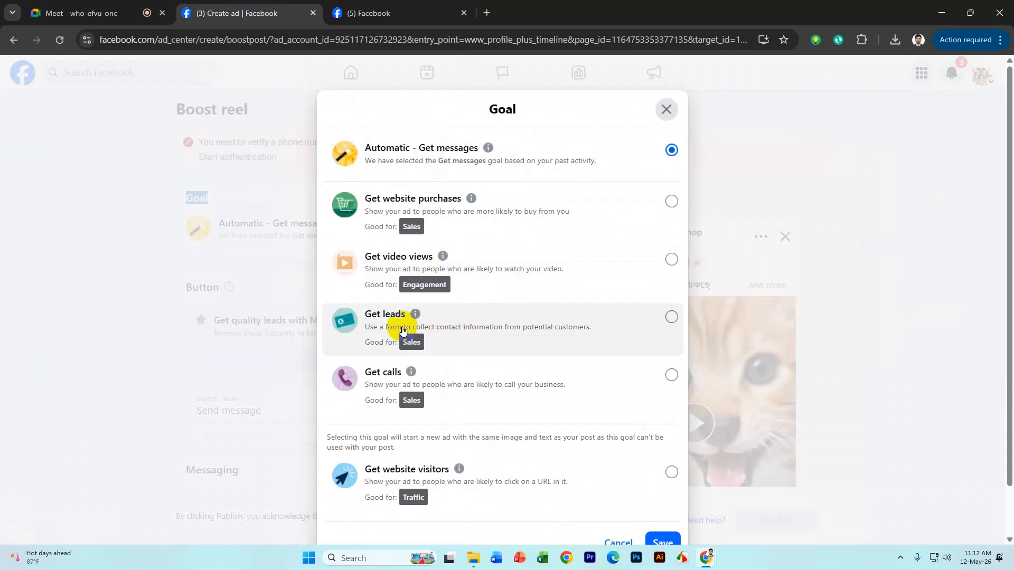
{"action": "mouse_move", "coordinate": [402, 331]}
{"action": "left_click", "coordinate": [391, 14]}
{"action": "scroll", "coordinate": [522, 346], "scroll_direction": "down", "scroll_amount": 2}
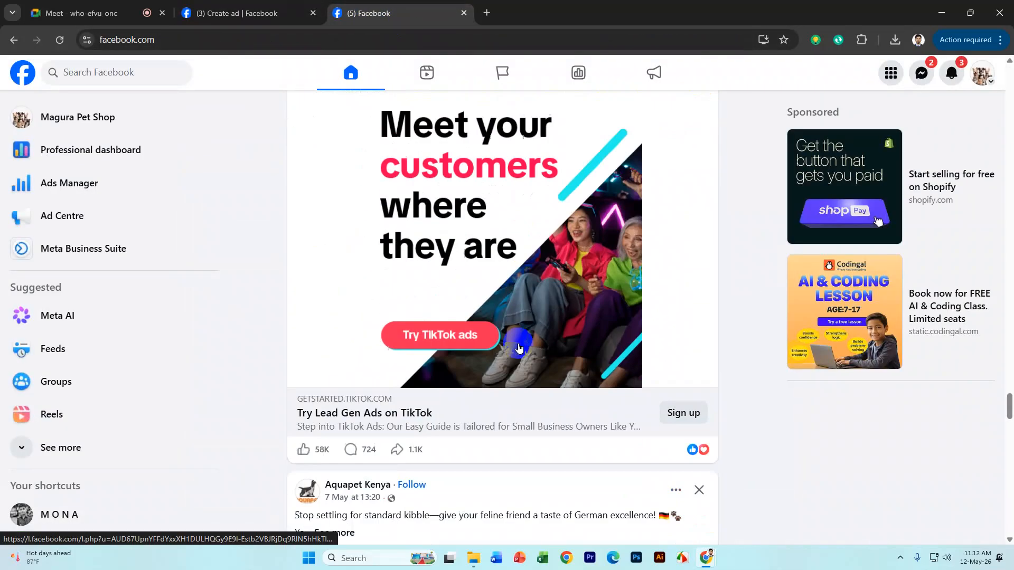
{"action": "scroll", "coordinate": [519, 347], "scroll_direction": "down", "scroll_amount": 2}
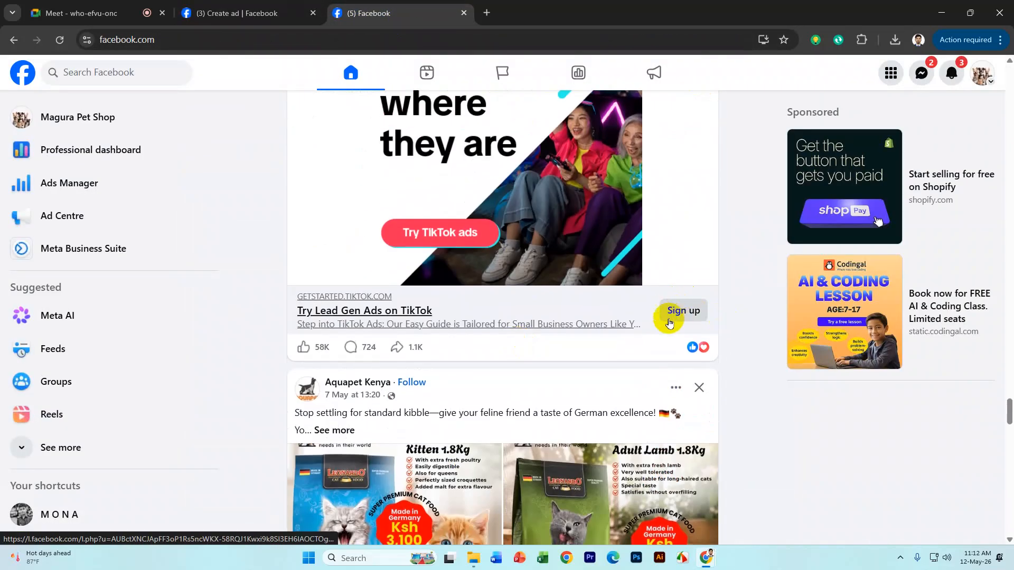
{"action": "scroll", "coordinate": [669, 321], "scroll_direction": "up", "scroll_amount": 5}
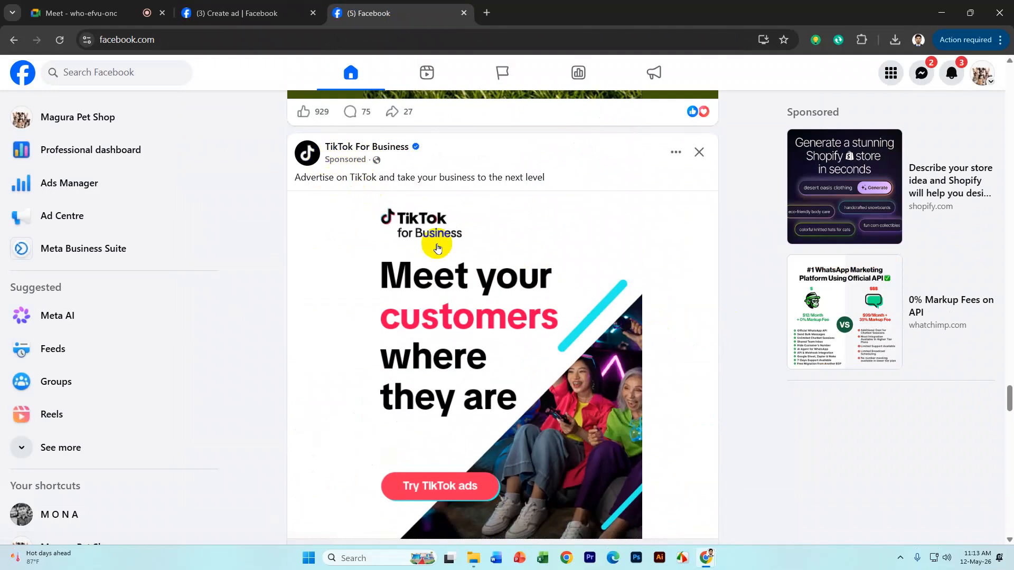
{"action": "scroll", "coordinate": [528, 259], "scroll_direction": "down", "scroll_amount": 5}
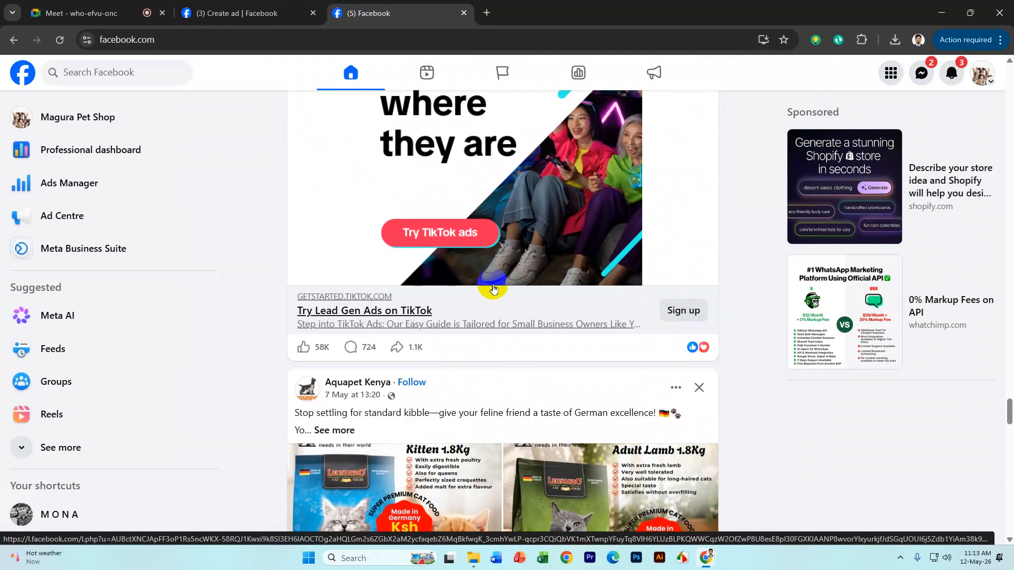
{"action": "scroll", "coordinate": [491, 283], "scroll_direction": "up", "scroll_amount": 5}
{"action": "left_click", "coordinate": [223, 7]}
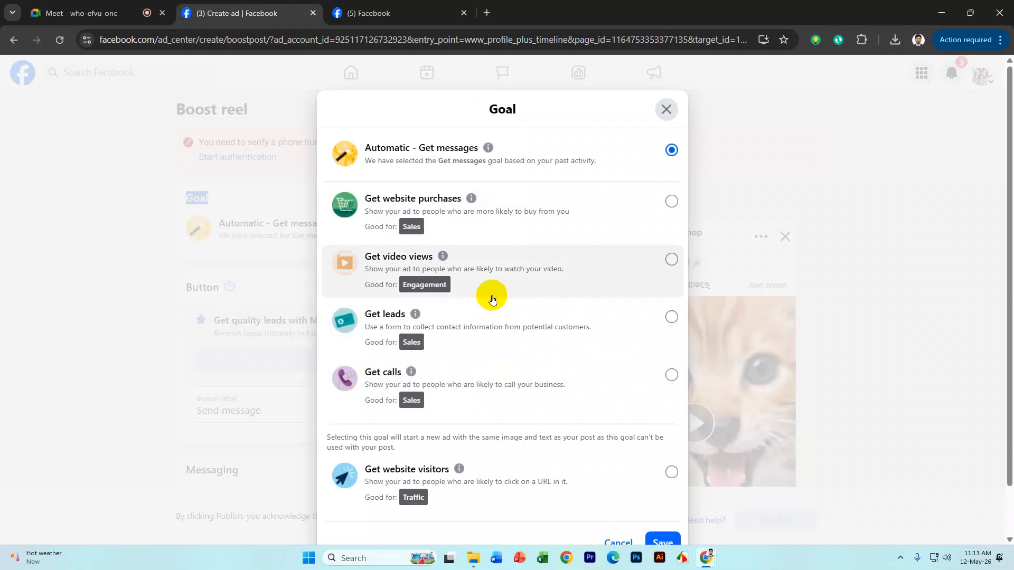
Review the calls and website visitors goals, examine the TikTok For Business ad and its page preview in the feed, and return to the goals
{"action": "mouse_move", "coordinate": [409, 376]}
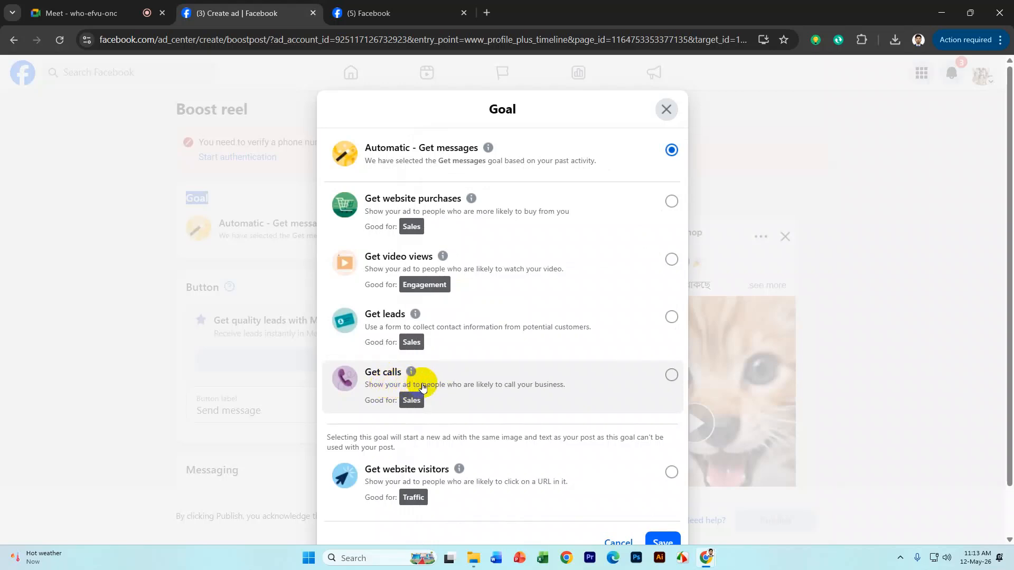
{"action": "scroll", "coordinate": [423, 387], "scroll_direction": "down", "scroll_amount": 1}
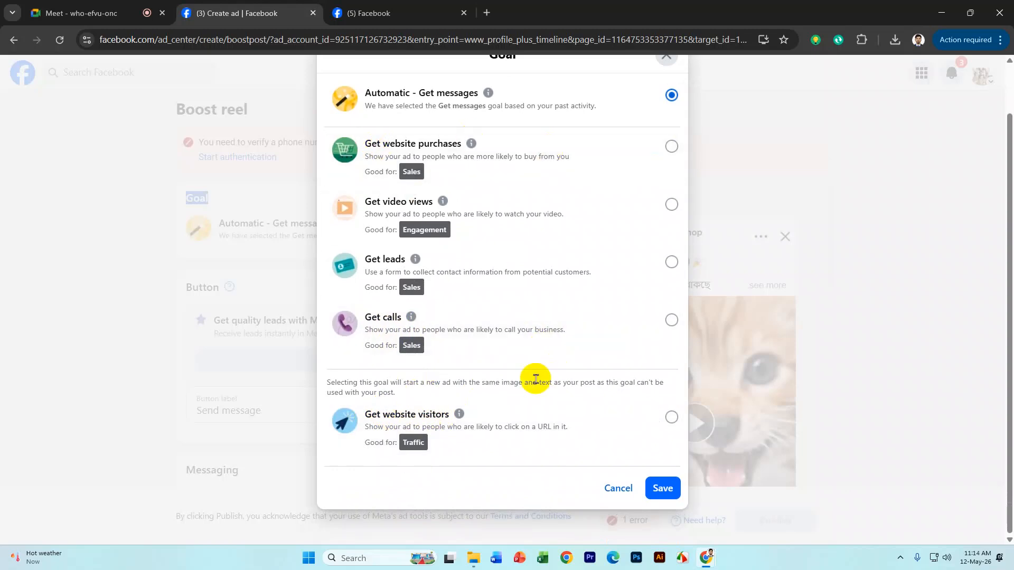
{"action": "left_click", "coordinate": [395, 11]}
{"action": "scroll", "coordinate": [614, 454], "scroll_direction": "down", "scroll_amount": 3}
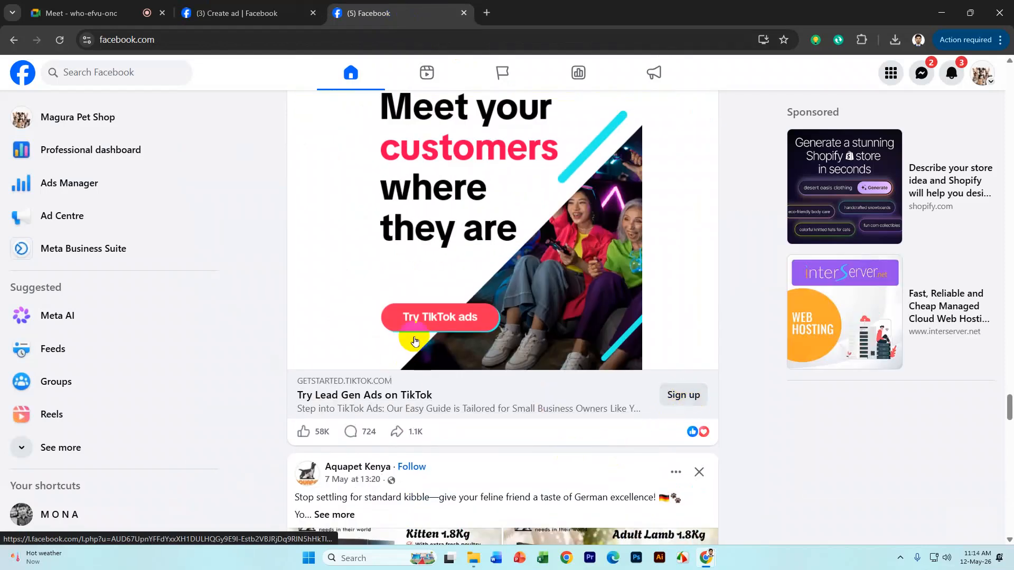
{"action": "scroll", "coordinate": [415, 340], "scroll_direction": "up", "scroll_amount": 5}
{"action": "mouse_move", "coordinate": [380, 236]}
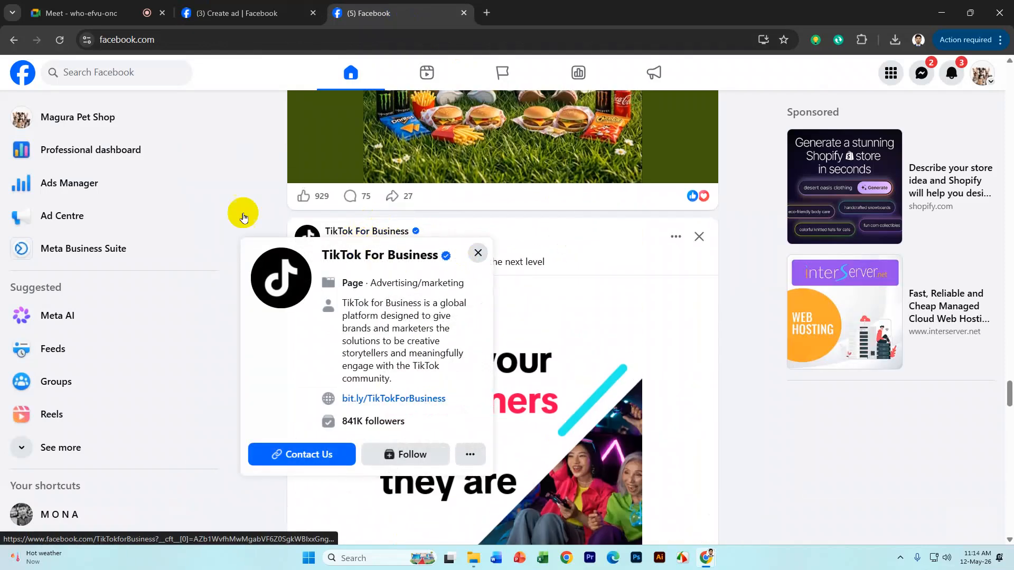
{"action": "scroll", "coordinate": [516, 385], "scroll_direction": "down", "scroll_amount": 9}
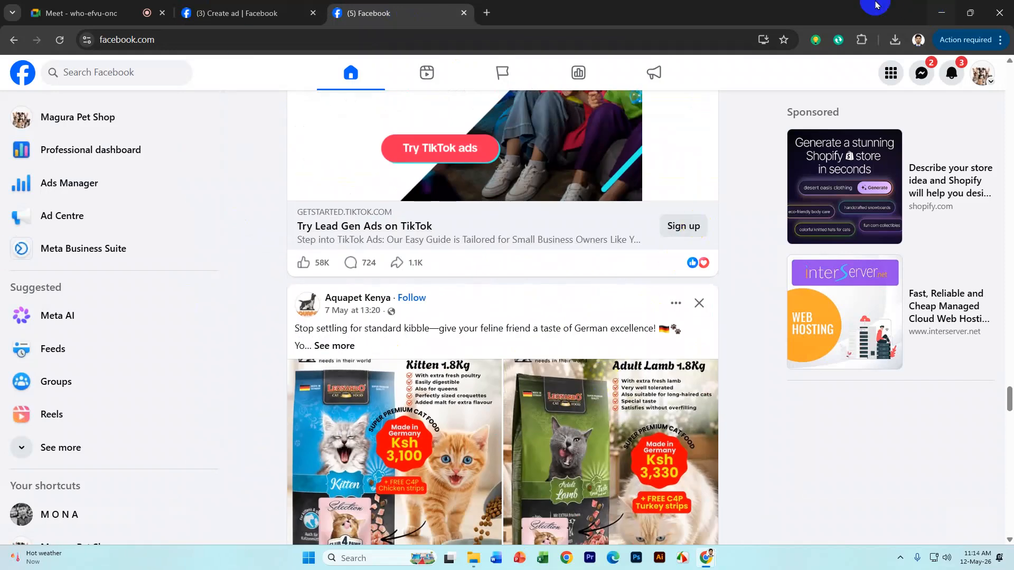
{"action": "left_click", "coordinate": [242, 12]}
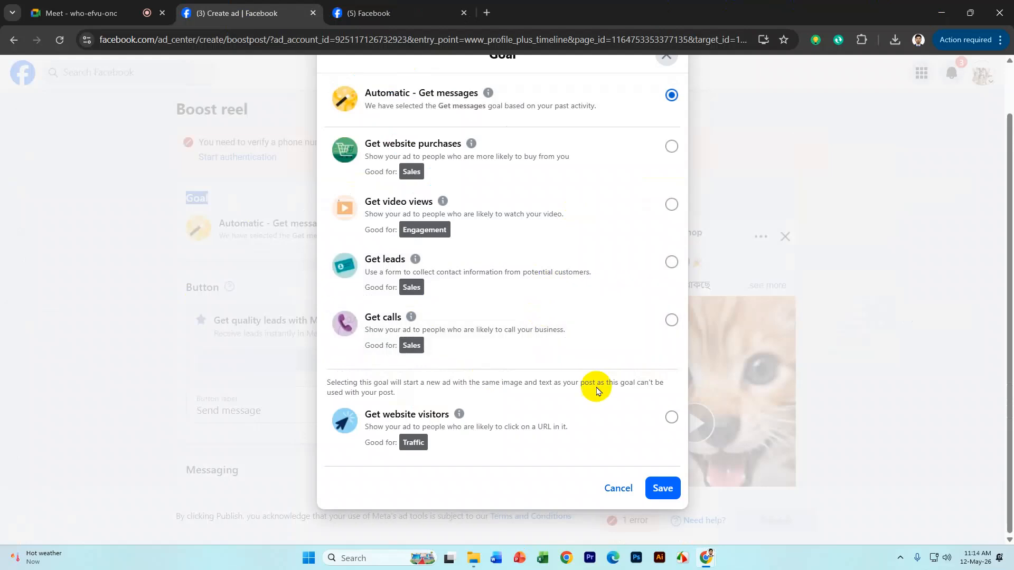
Close the goal choices without changing them and examine the button and messaging settings and the ad preview of the boosted reel
{"action": "scroll", "coordinate": [564, 378], "scroll_direction": "up", "scroll_amount": 1}
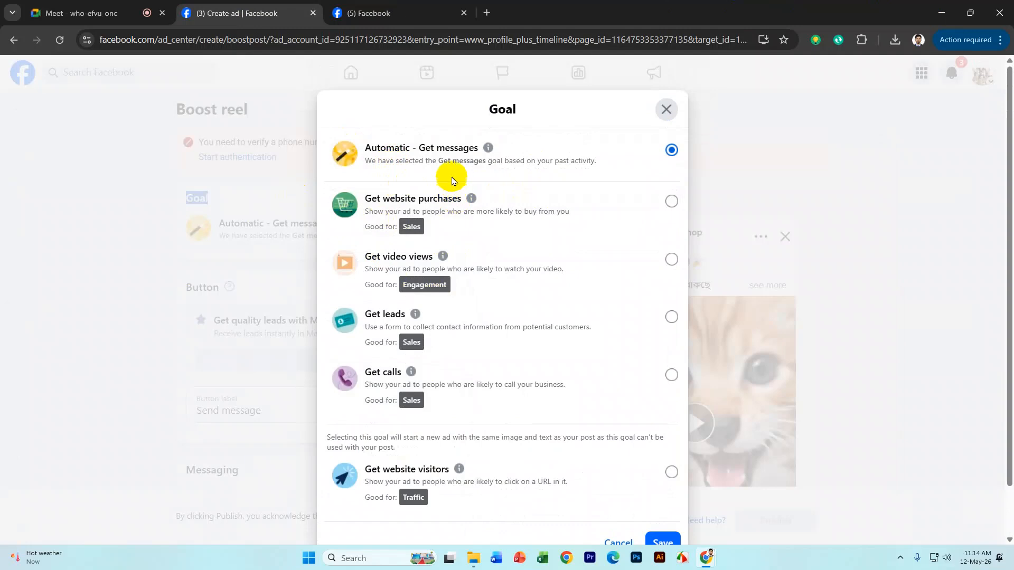
{"action": "mouse_move", "coordinate": [472, 199]}
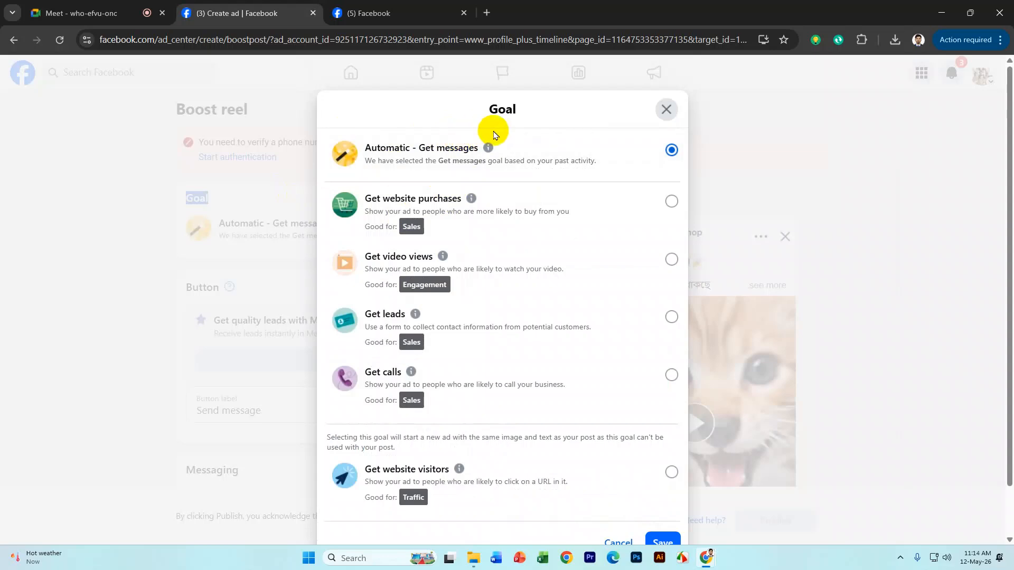
{"action": "left_click", "coordinate": [669, 115]}
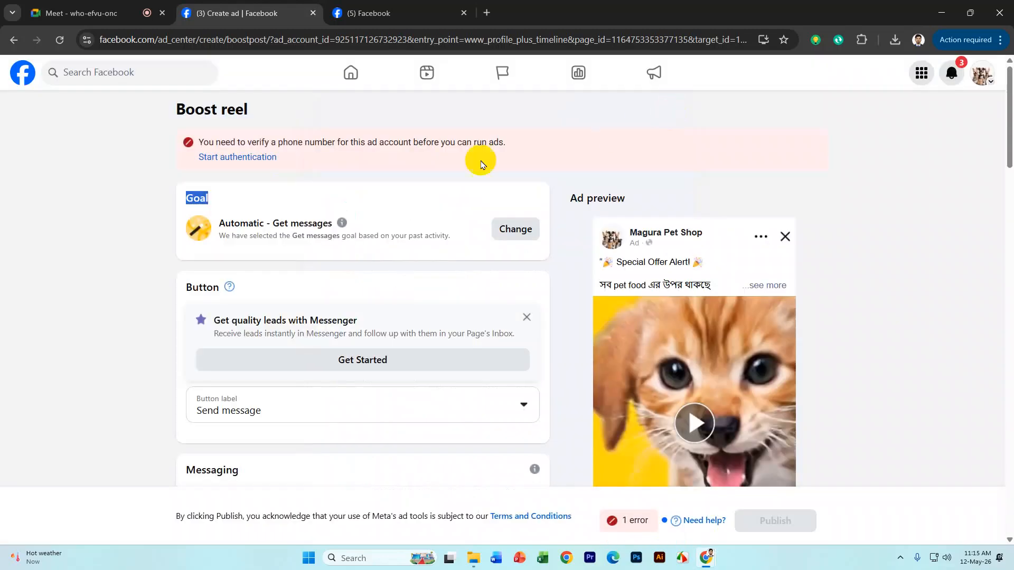
{"action": "scroll", "coordinate": [312, 204], "scroll_direction": "down", "scroll_amount": 6}
{"action": "scroll", "coordinate": [358, 302], "scroll_direction": "up", "scroll_amount": 2}
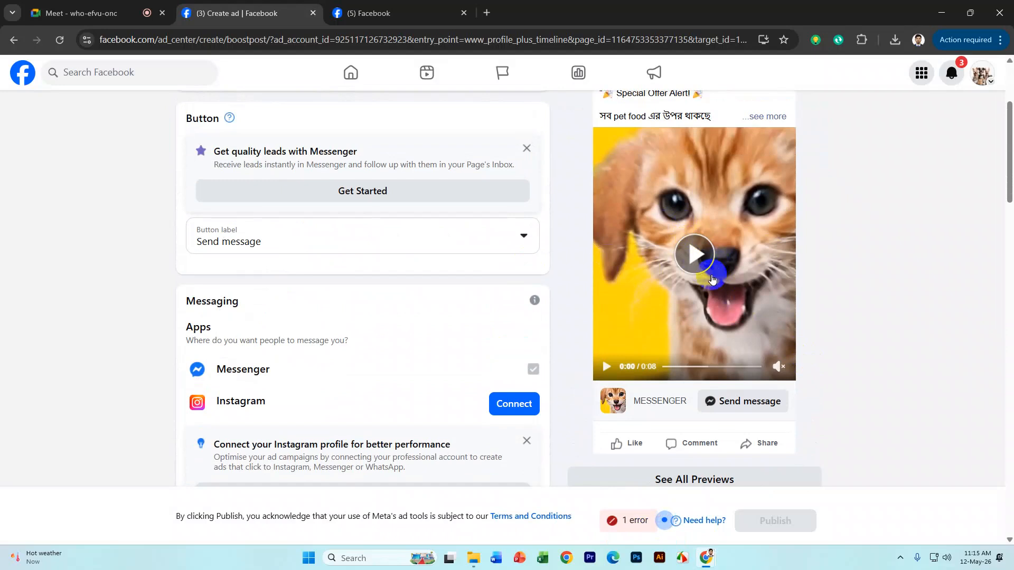
{"action": "scroll", "coordinate": [712, 278], "scroll_direction": "up", "scroll_amount": 3}
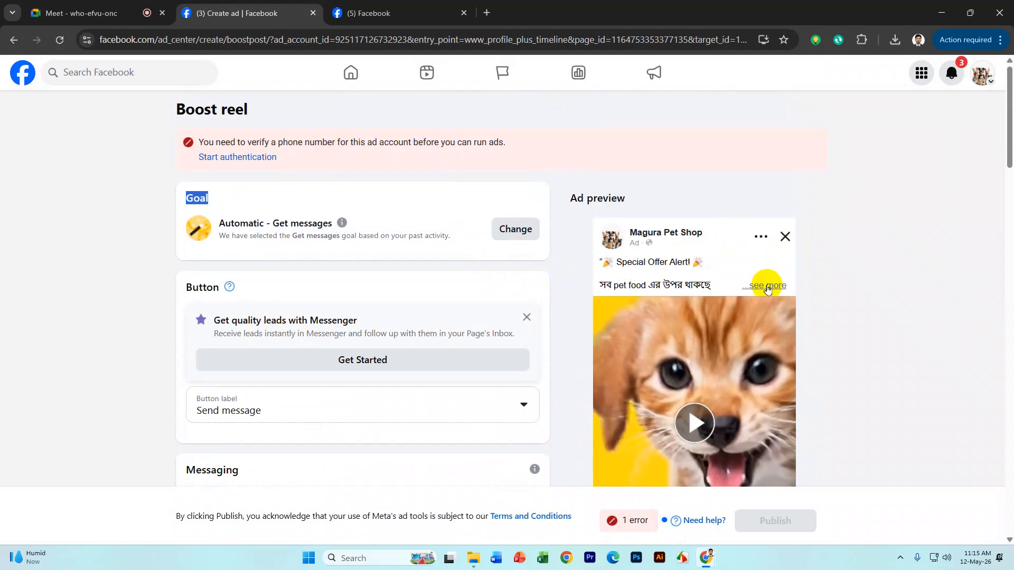
Set the ad's goal to Get video views and review the button, Meta pixel, special ad category and audience sections
{"action": "left_click", "coordinate": [517, 228]}
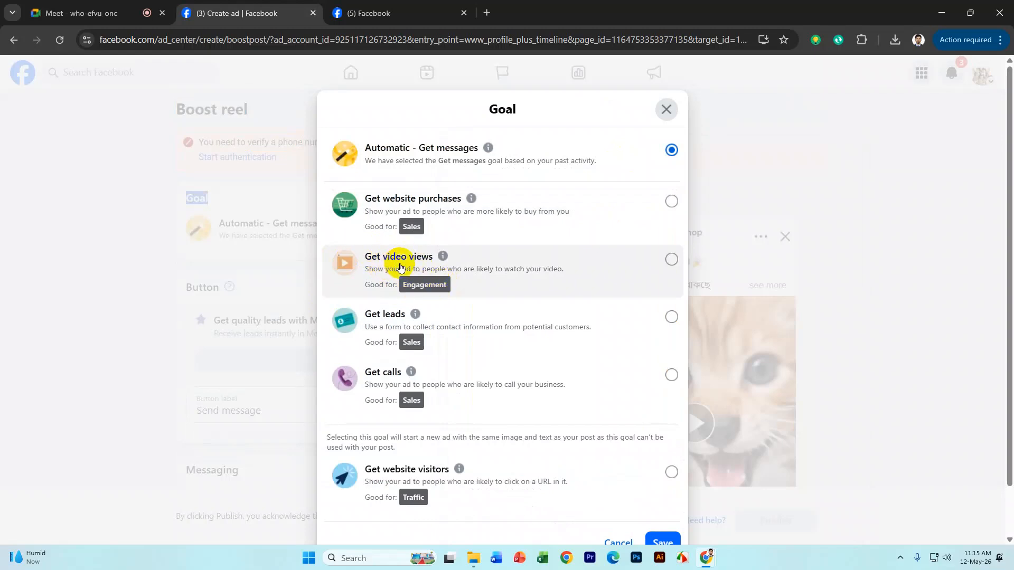
{"action": "mouse_move", "coordinate": [451, 232]}
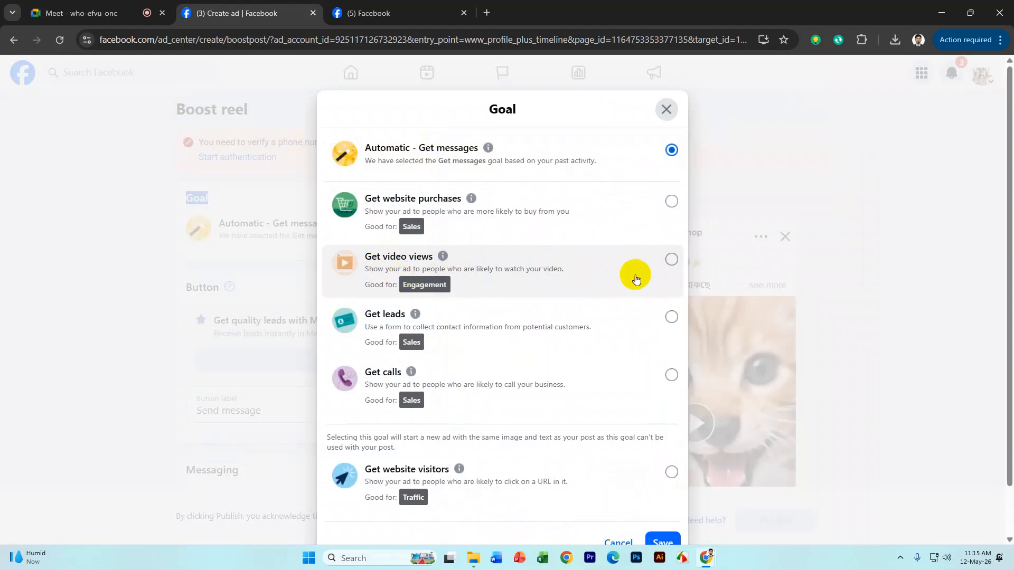
{"action": "left_click", "coordinate": [671, 263]}
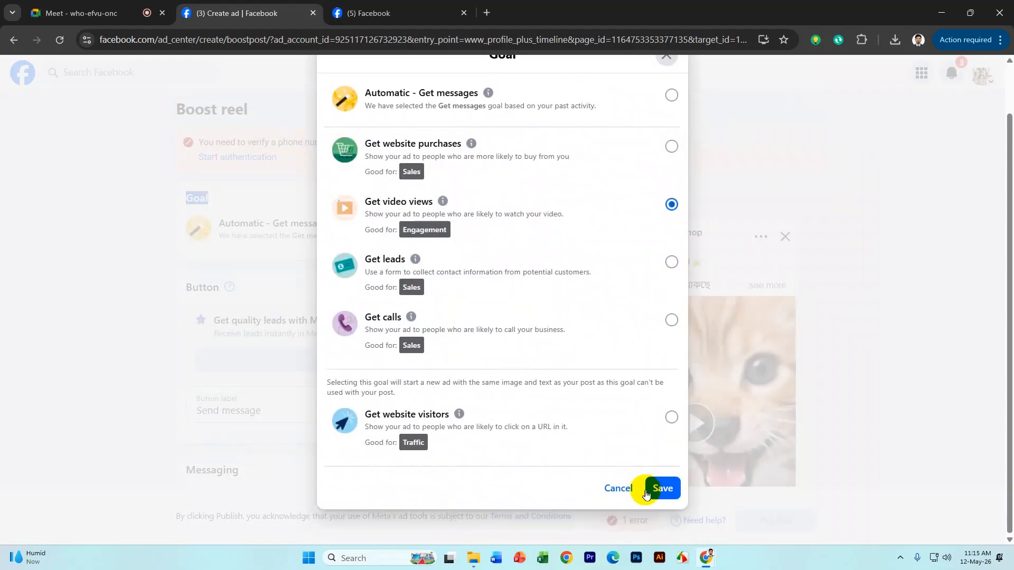
{"action": "left_click", "coordinate": [662, 487]}
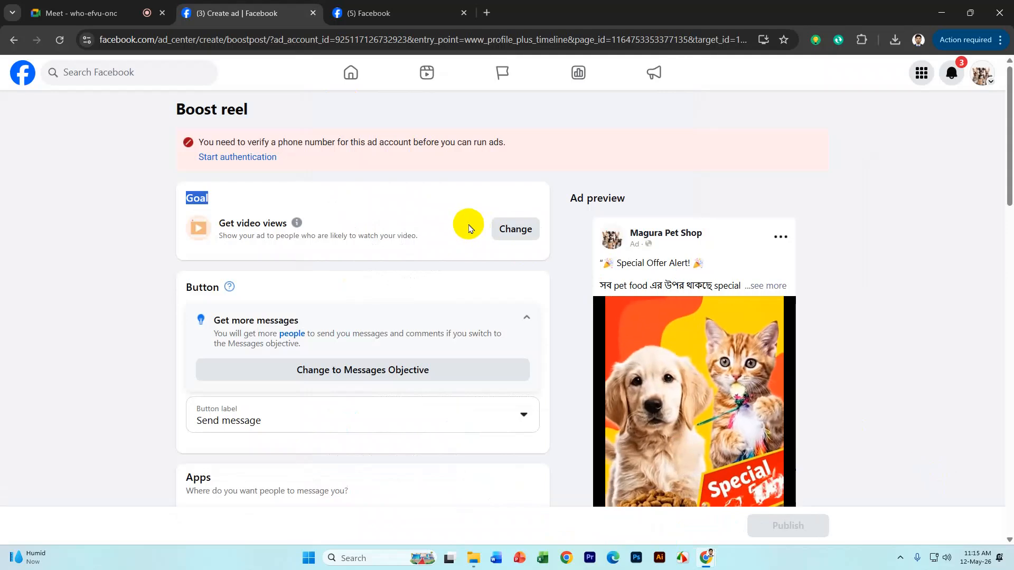
{"action": "scroll", "coordinate": [338, 225], "scroll_direction": "down", "scroll_amount": 4}
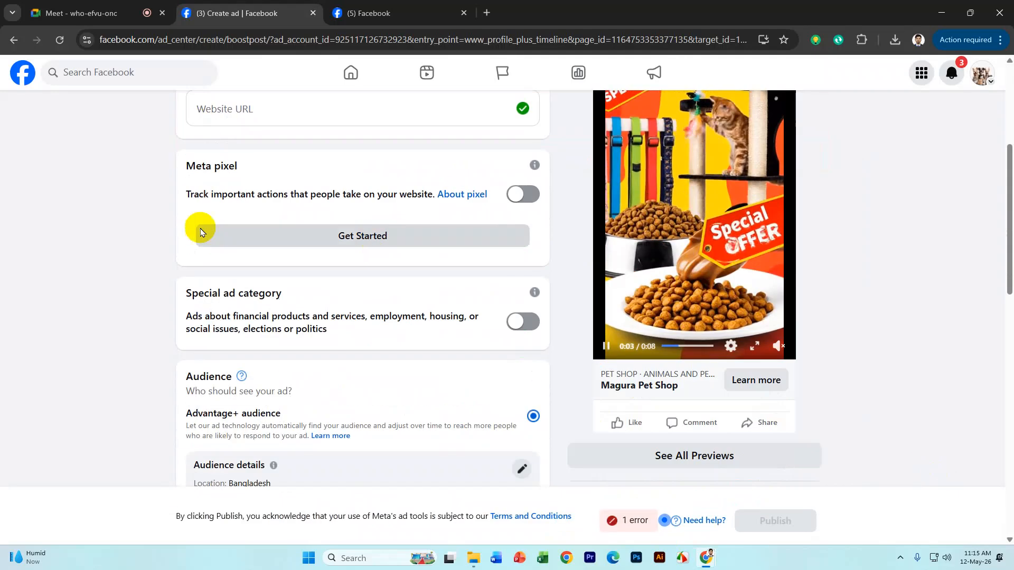
{"action": "scroll", "coordinate": [225, 203], "scroll_direction": "up", "scroll_amount": 4}
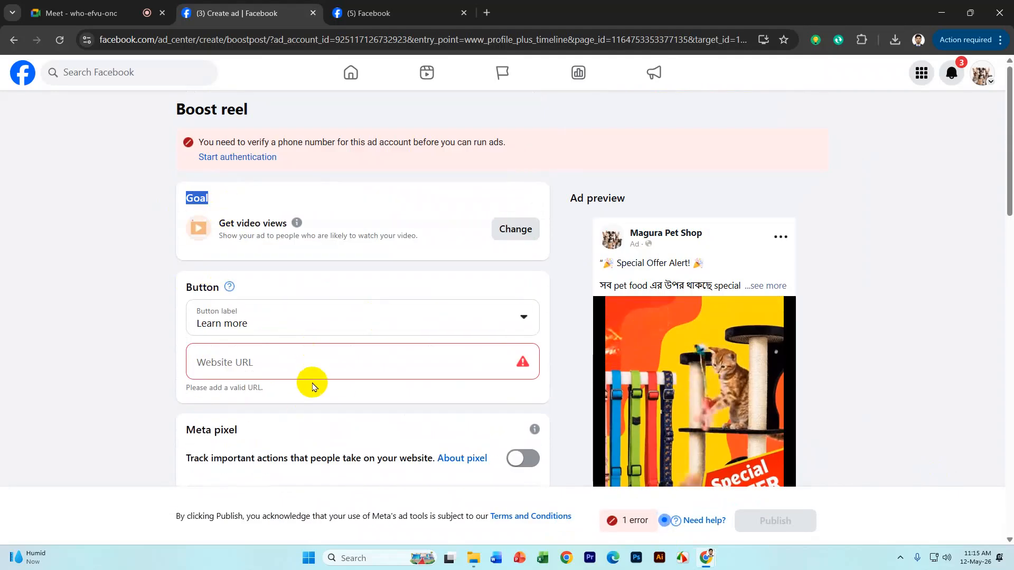
{"action": "scroll", "coordinate": [323, 433], "scroll_direction": "down", "scroll_amount": 5}
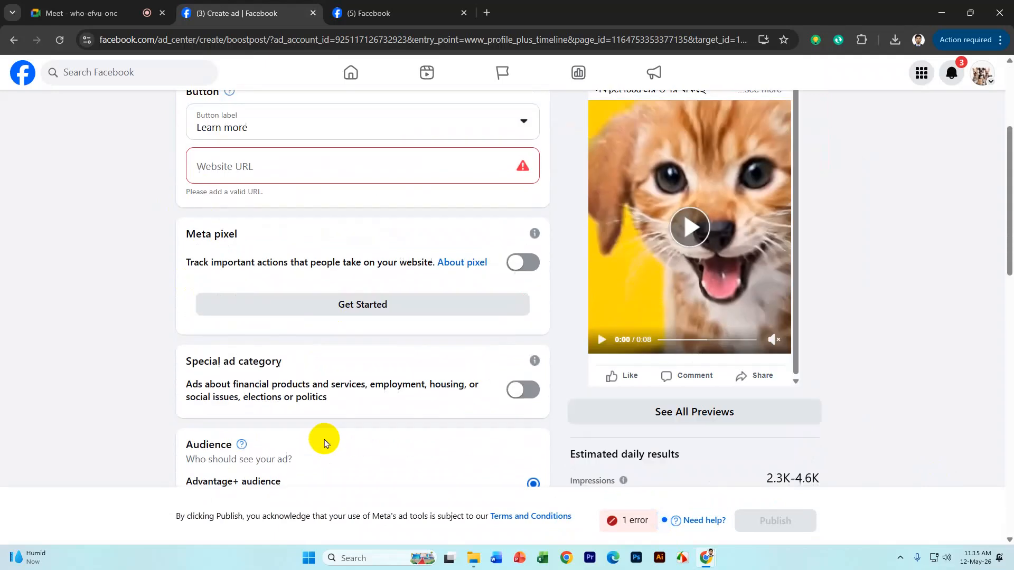
{"action": "scroll", "coordinate": [380, 324], "scroll_direction": "up", "scroll_amount": 5}
Change the ad's goal to Get messages and review the messaging apps and message template sections
{"action": "left_click", "coordinate": [515, 229]}
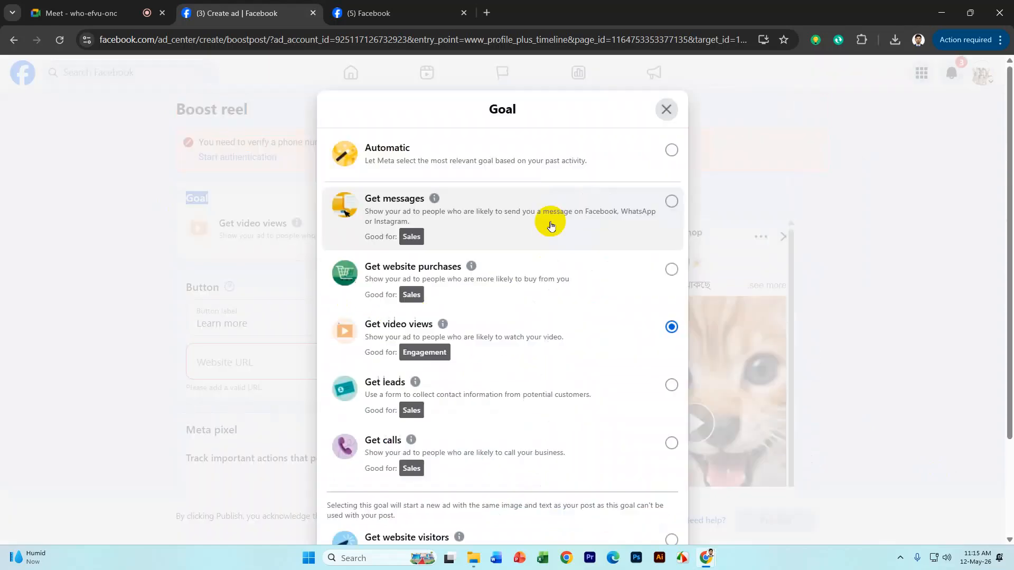
{"action": "left_click", "coordinate": [625, 161]}
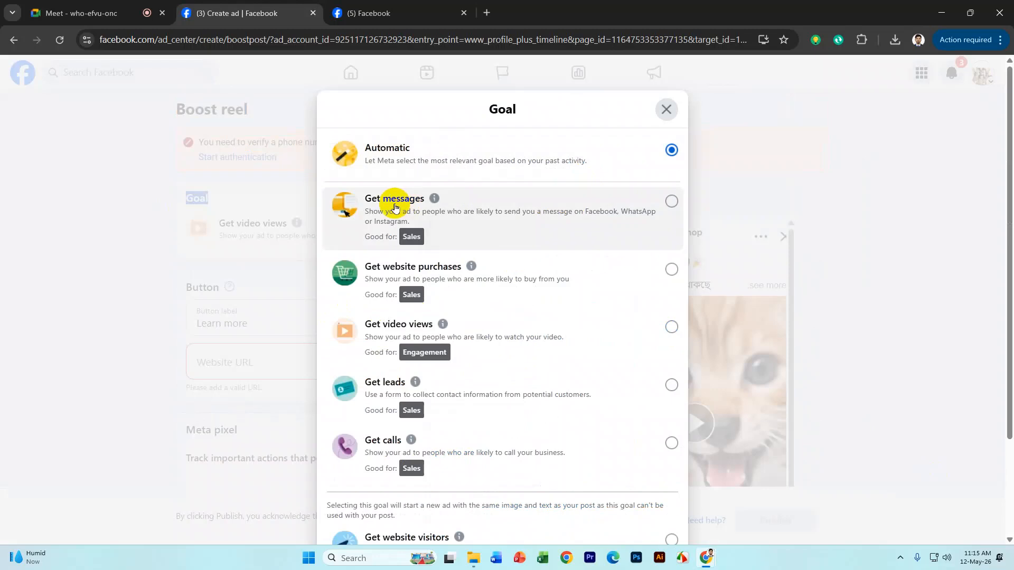
{"action": "left_click", "coordinate": [671, 200]}
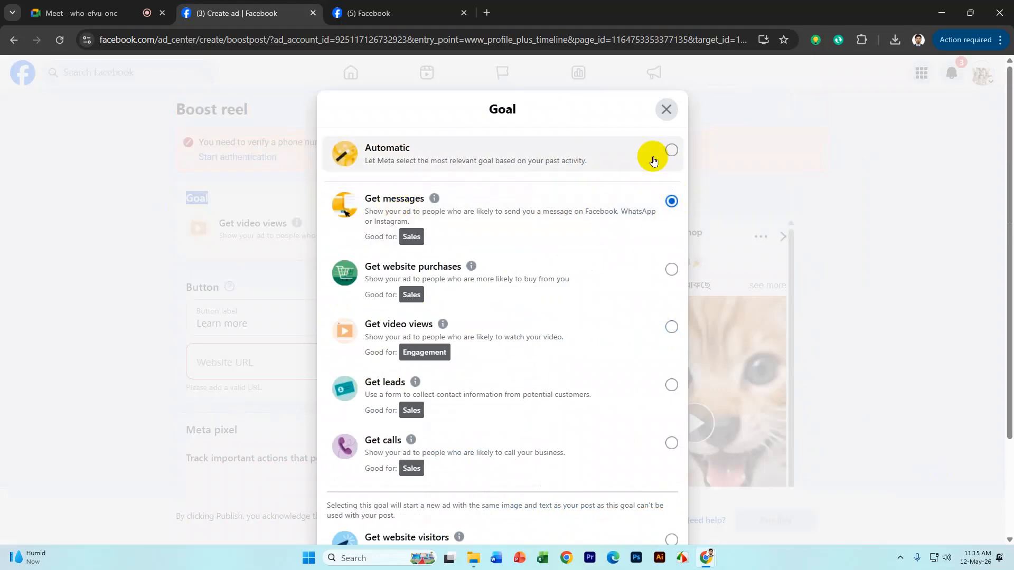
{"action": "scroll", "coordinate": [634, 370], "scroll_direction": "down", "scroll_amount": 5}
{"action": "left_click", "coordinate": [661, 486]}
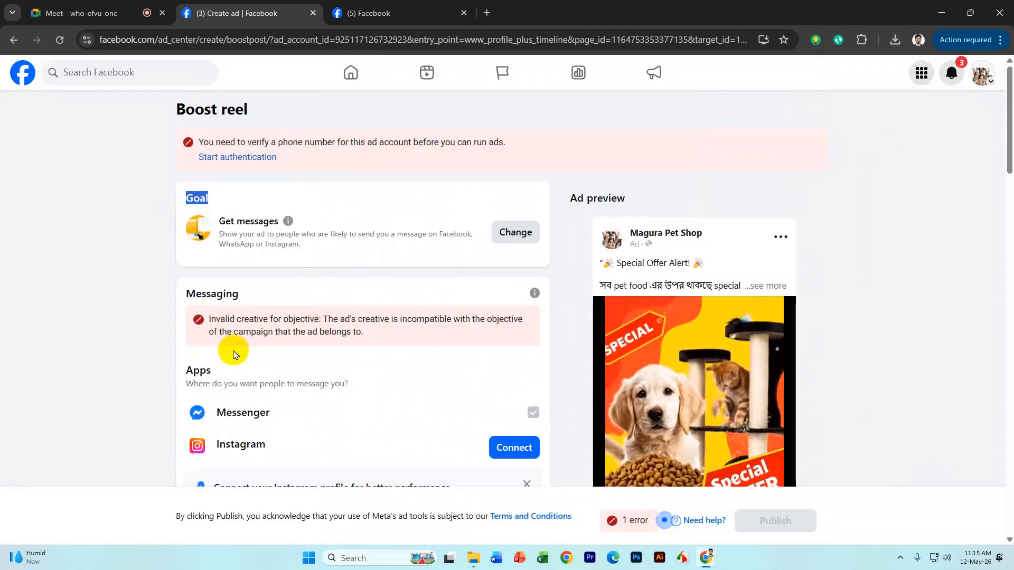
{"action": "scroll", "coordinate": [235, 355], "scroll_direction": "down", "scroll_amount": 3}
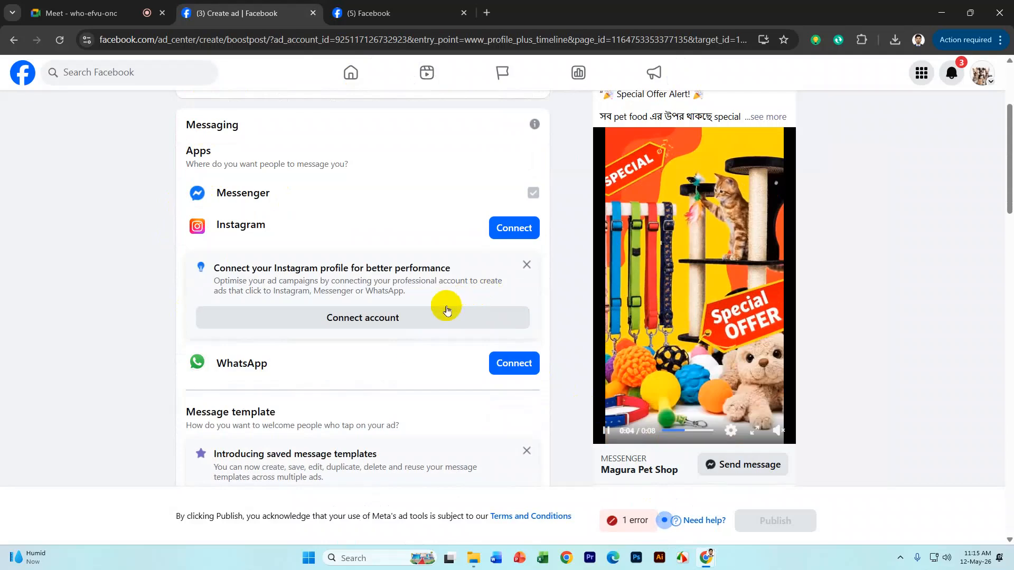
{"action": "scroll", "coordinate": [407, 354], "scroll_direction": "down", "scroll_amount": 5}
{"action": "scroll", "coordinate": [407, 363], "scroll_direction": "up", "scroll_amount": 8}
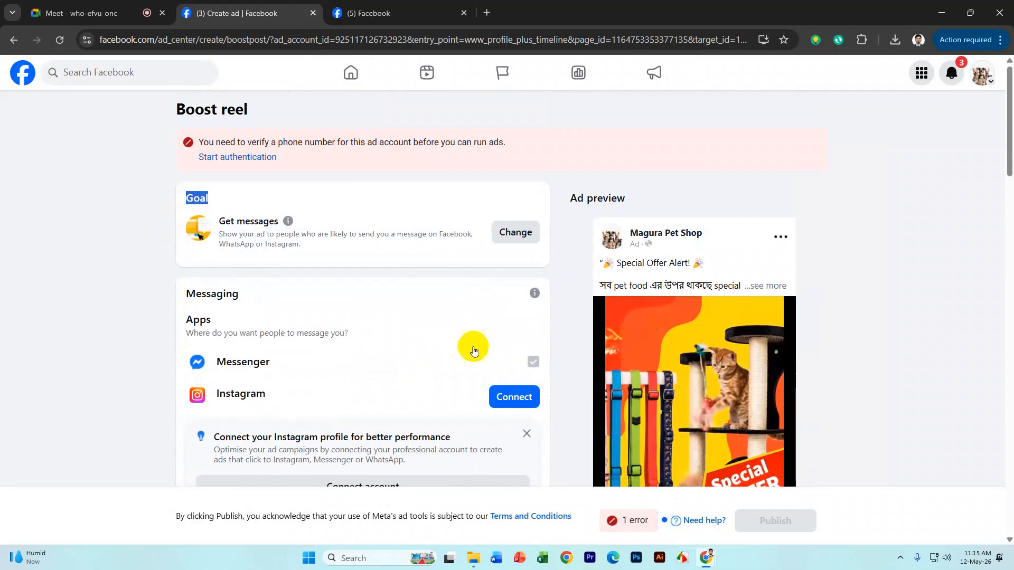
Switch the ad's goal back to Get video views and review the form down to the audience details and payment summary
{"action": "left_click", "coordinate": [523, 233]}
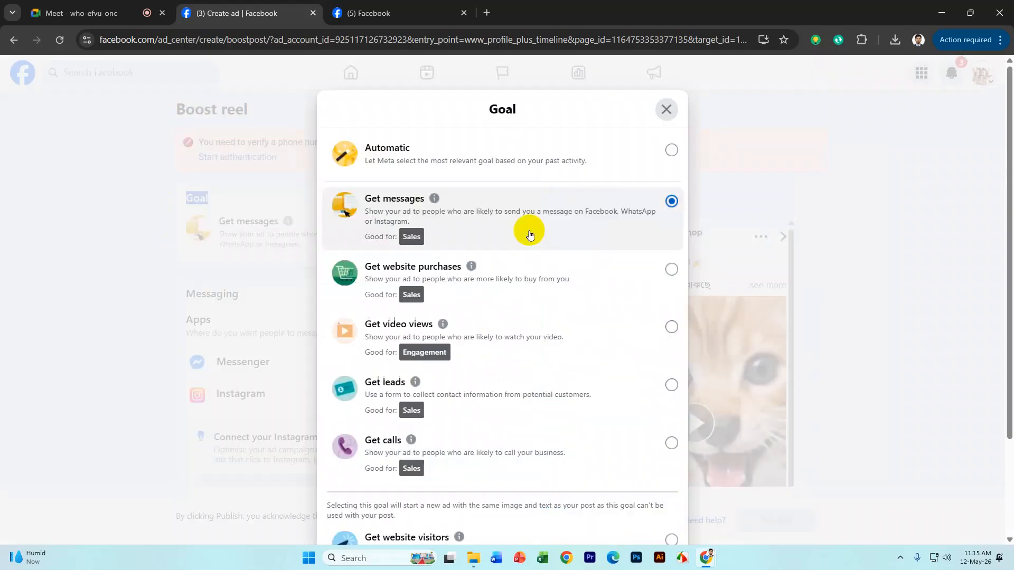
{"action": "left_click", "coordinate": [671, 326]}
{"action": "scroll", "coordinate": [623, 475], "scroll_direction": "down", "scroll_amount": 2}
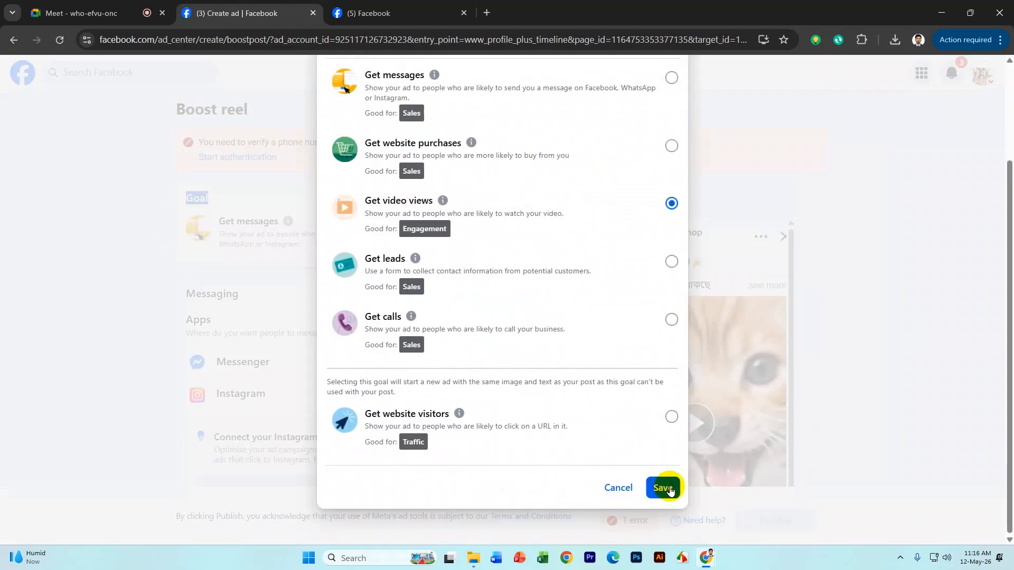
{"action": "left_click", "coordinate": [663, 487]}
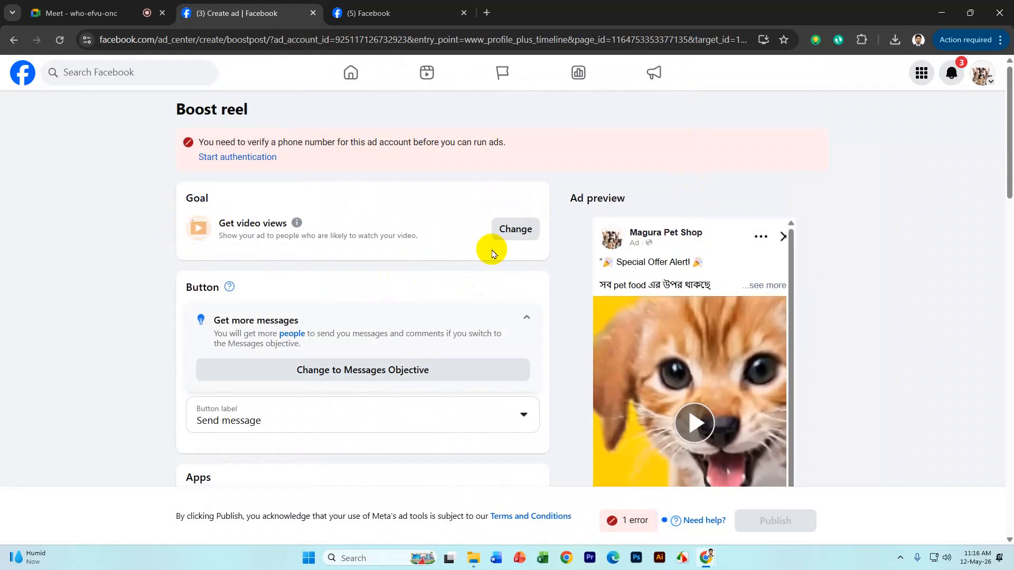
{"action": "scroll", "coordinate": [492, 253], "scroll_direction": "down", "scroll_amount": 10}
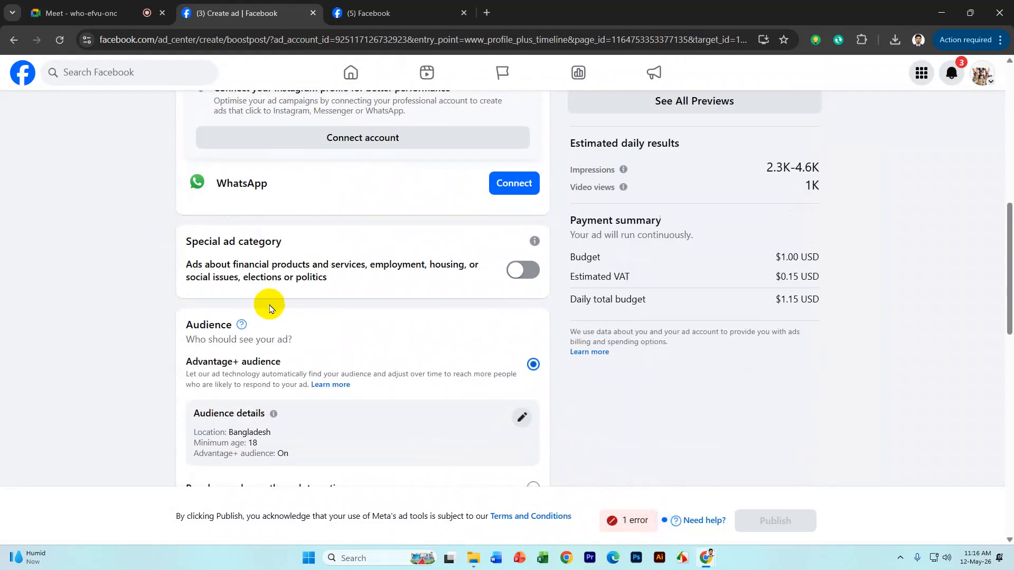
{"action": "scroll", "coordinate": [385, 335], "scroll_direction": "up", "scroll_amount": 10}
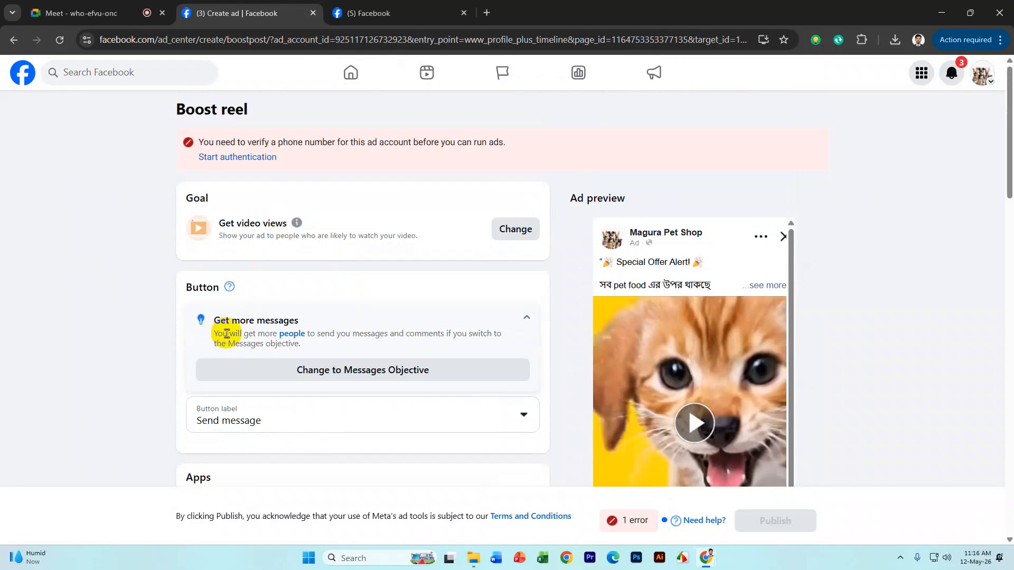
Change the boosted reel's goal to Get messages and save it
{"action": "left_click", "coordinate": [515, 228]}
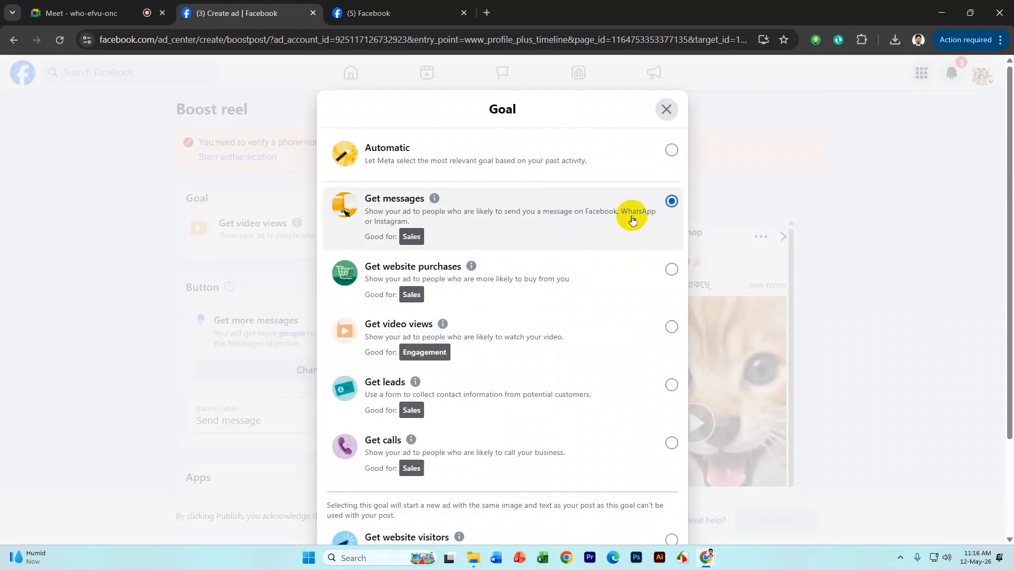
{"action": "scroll", "coordinate": [632, 455], "scroll_direction": "down", "scroll_amount": 3}
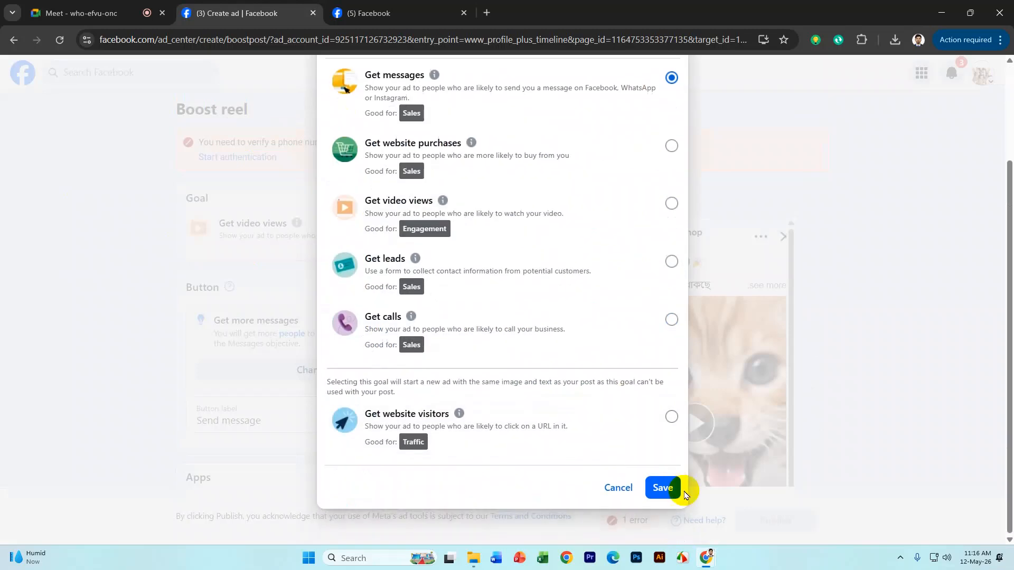
{"action": "left_click", "coordinate": [682, 491]}
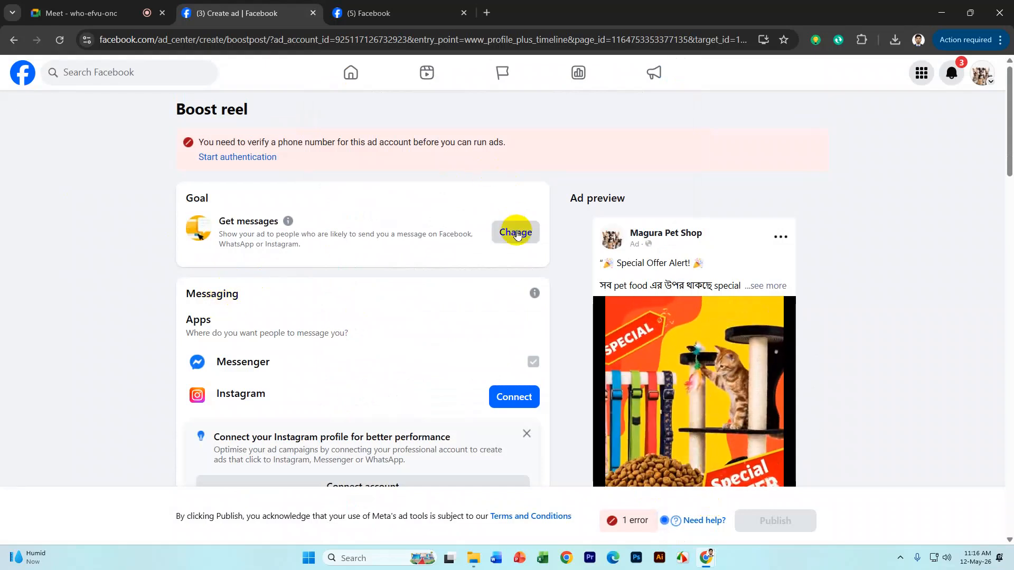
Switch the boosted reel's goal back to Get video views and save it
{"action": "left_click", "coordinate": [517, 234]}
{"action": "left_click", "coordinate": [602, 335]}
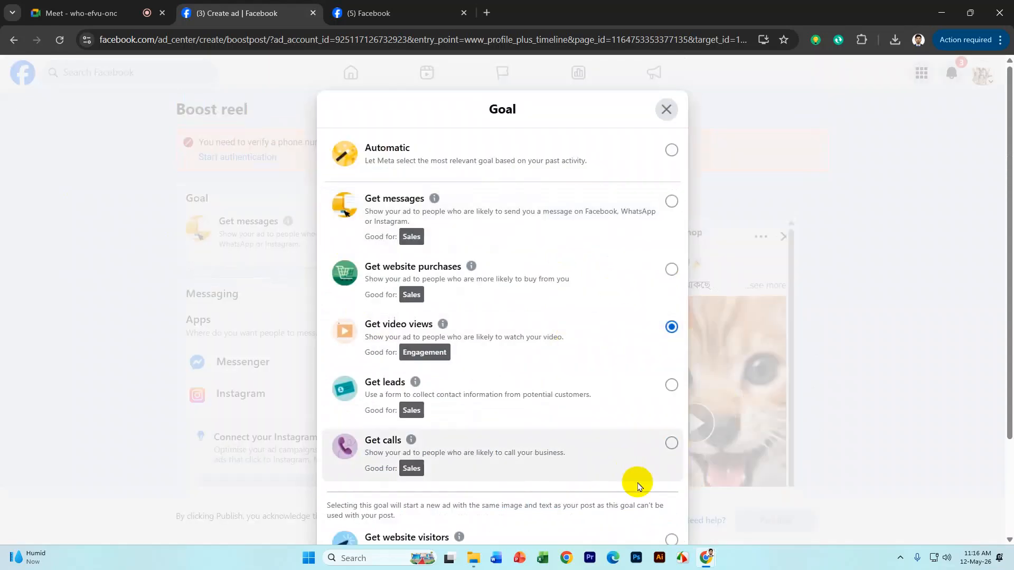
{"action": "scroll", "coordinate": [645, 493], "scroll_direction": "down", "scroll_amount": 2}
{"action": "left_click", "coordinate": [661, 484]}
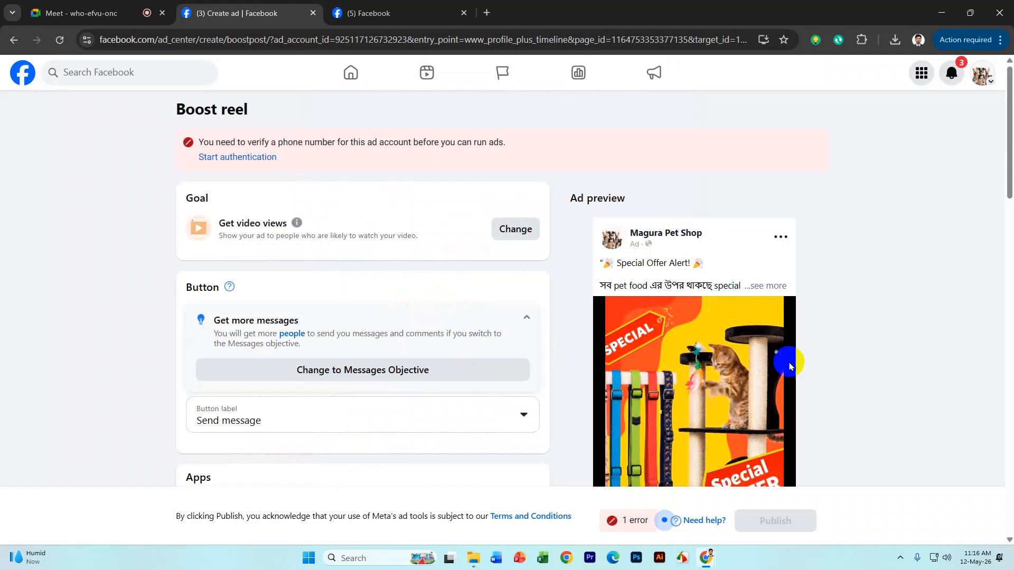
{"action": "left_click", "coordinate": [789, 366]}
{"action": "left_click", "coordinate": [682, 386]}
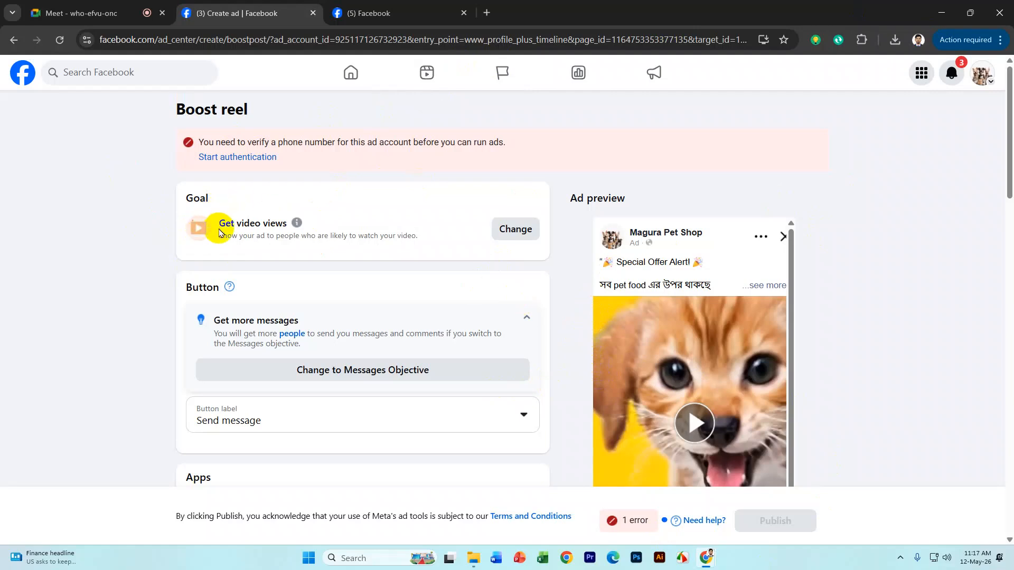
Look over the button and messaging app settings, and set the ad's button label to Call now
{"action": "scroll", "coordinate": [220, 200], "scroll_direction": "down", "scroll_amount": 20}
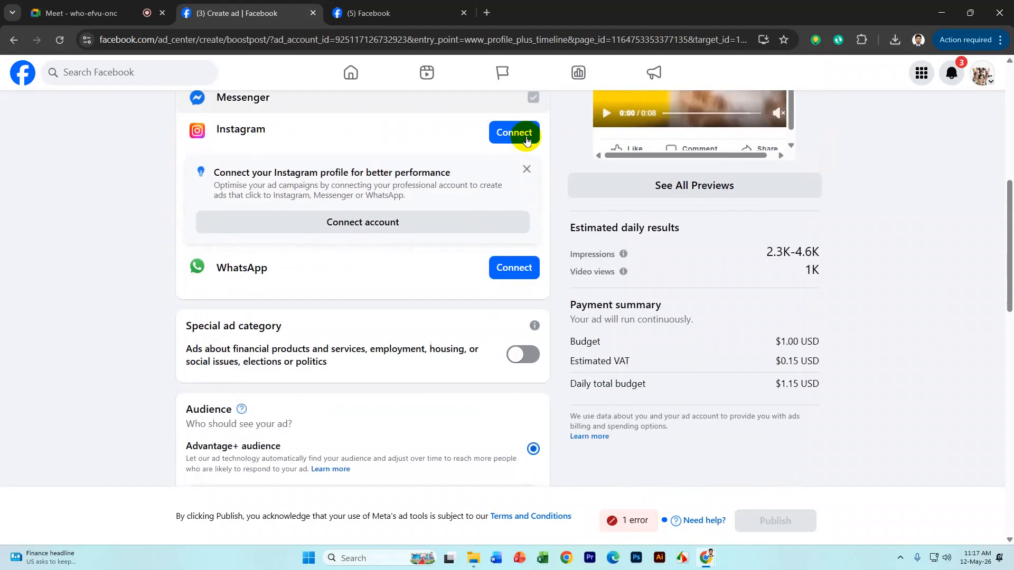
{"action": "scroll", "coordinate": [422, 428], "scroll_direction": "up", "scroll_amount": 20}
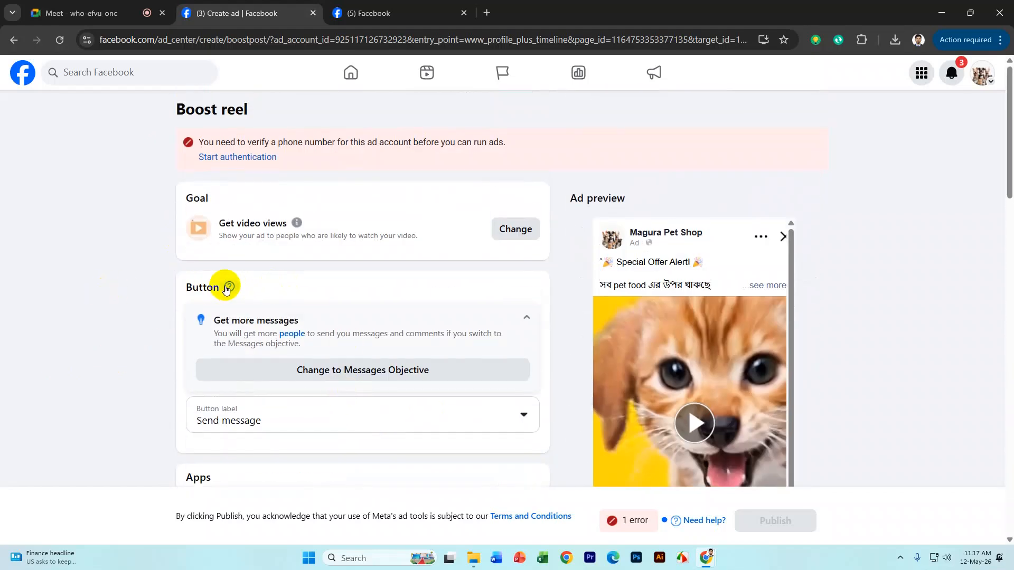
{"action": "scroll", "coordinate": [700, 391], "scroll_direction": "down", "scroll_amount": 3}
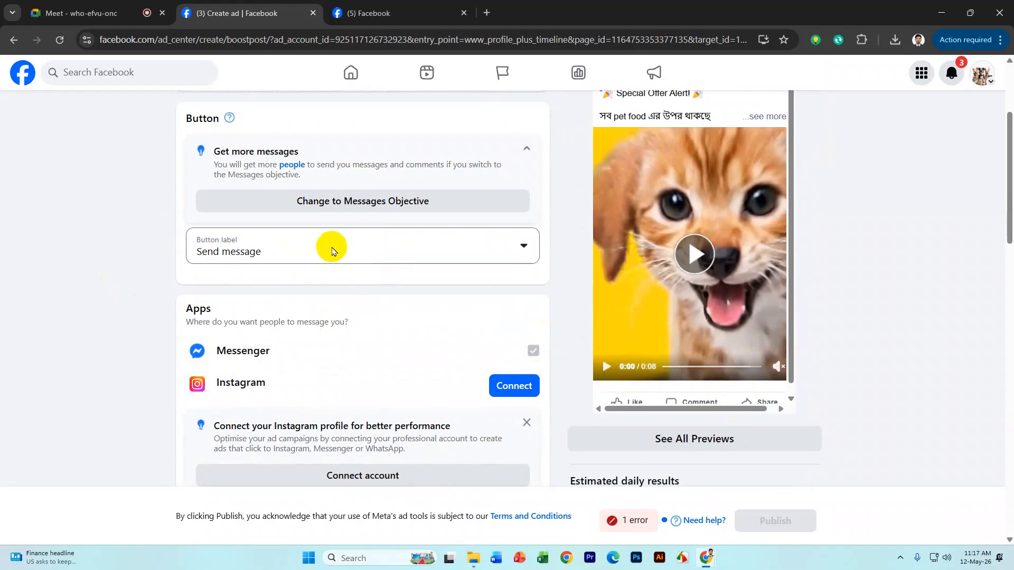
{"action": "scroll", "coordinate": [332, 249], "scroll_direction": "up", "scroll_amount": 3}
{"action": "left_click", "coordinate": [525, 414]}
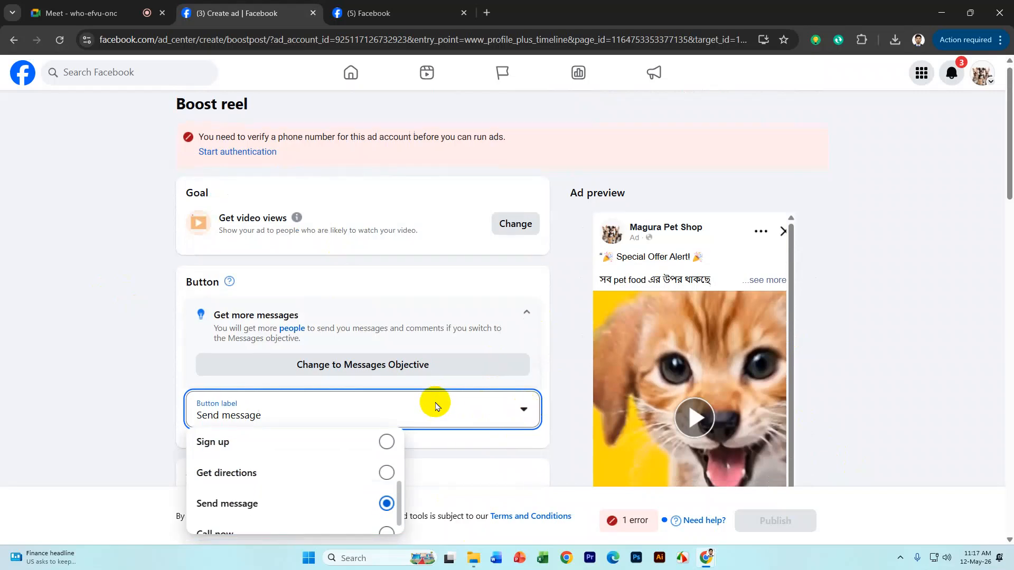
{"action": "scroll", "coordinate": [317, 372], "scroll_direction": "down", "scroll_amount": 1}
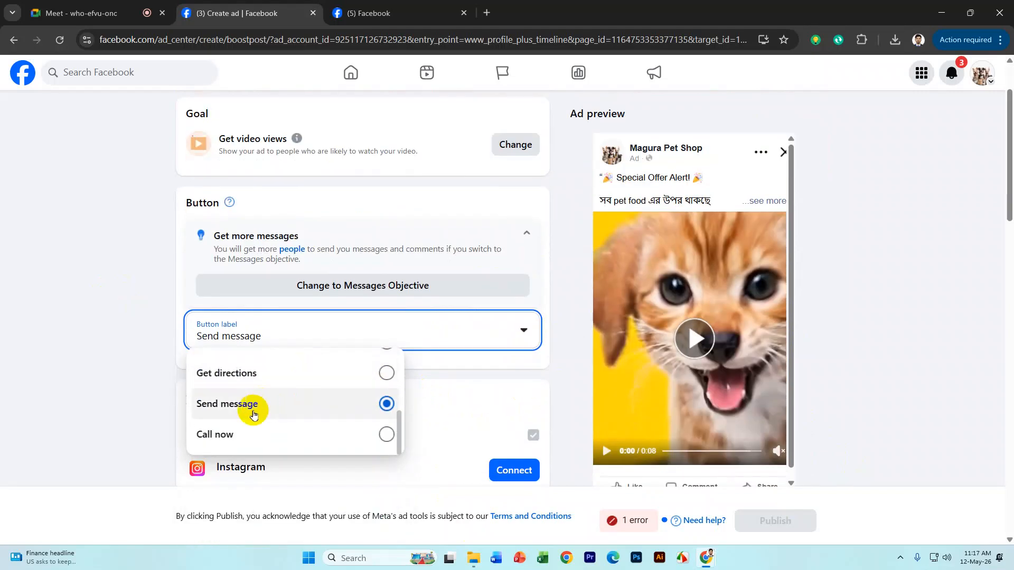
{"action": "left_click", "coordinate": [294, 442]}
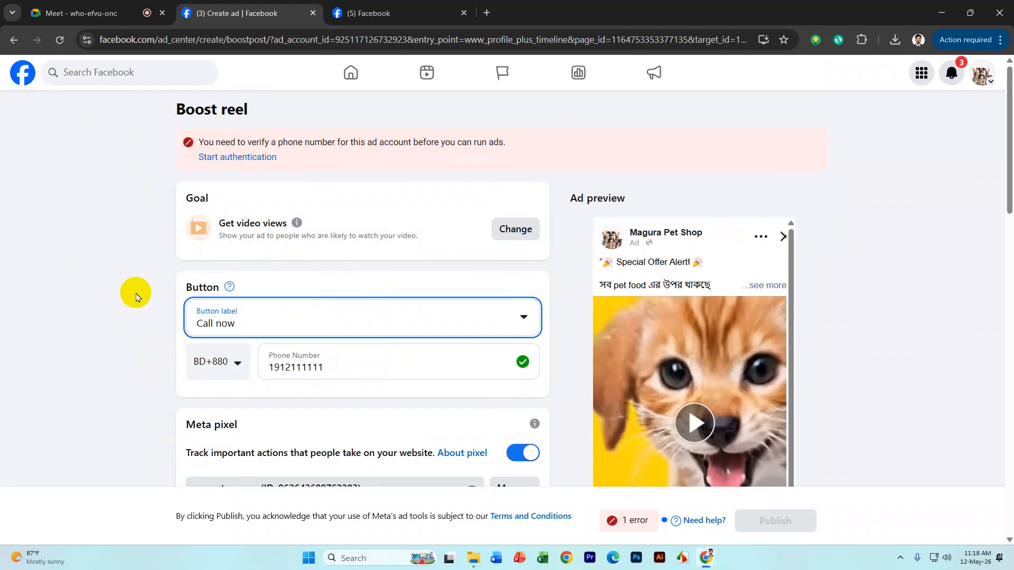
Look through the button label options and set the ad's button label to No button
{"action": "left_click", "coordinate": [517, 317]}
{"action": "scroll", "coordinate": [290, 425], "scroll_direction": "down", "scroll_amount": 5}
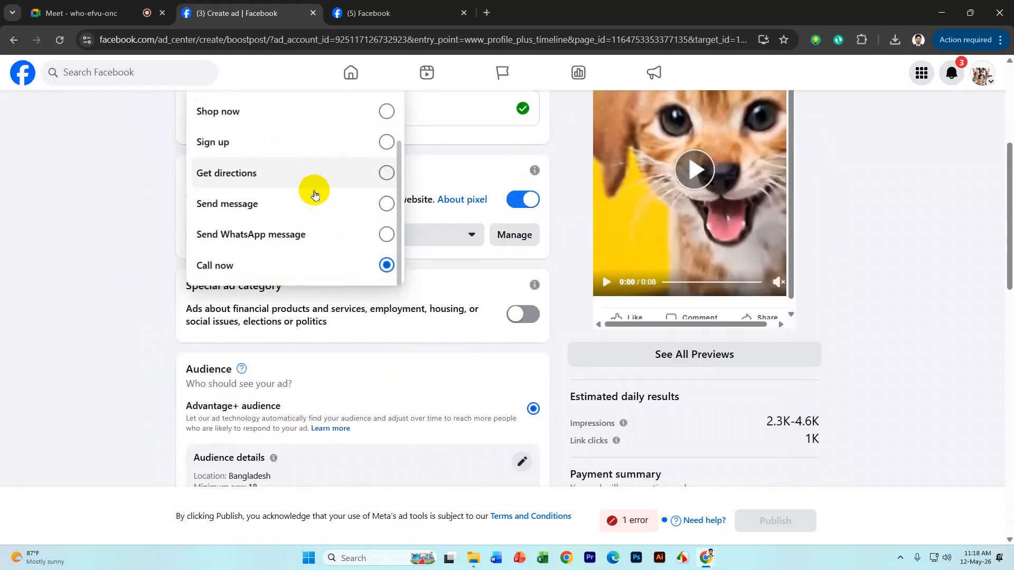
{"action": "scroll", "coordinate": [311, 201], "scroll_direction": "up", "scroll_amount": 2}
{"action": "scroll", "coordinate": [305, 213], "scroll_direction": "up", "scroll_amount": 3}
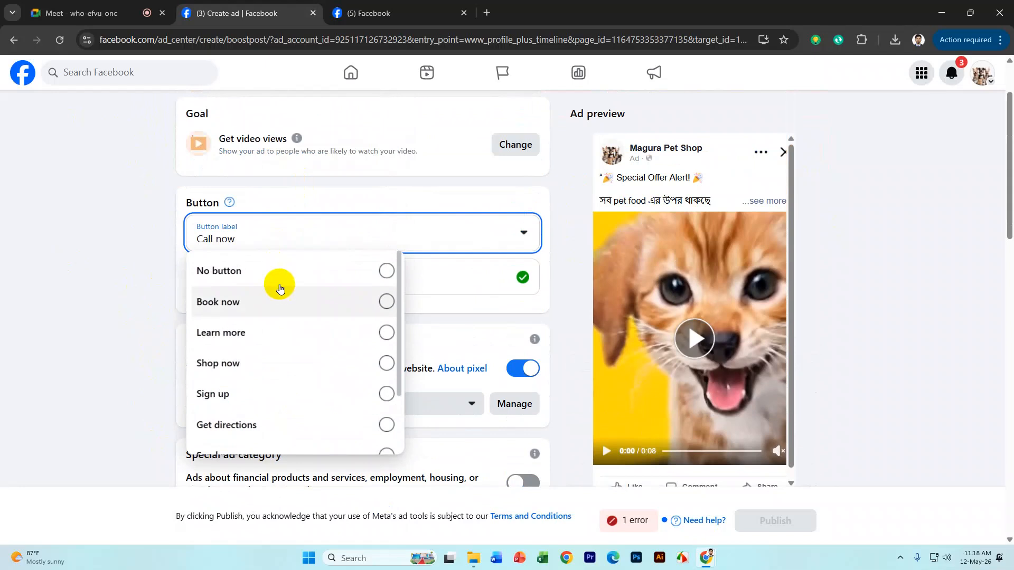
{"action": "left_click", "coordinate": [285, 268]}
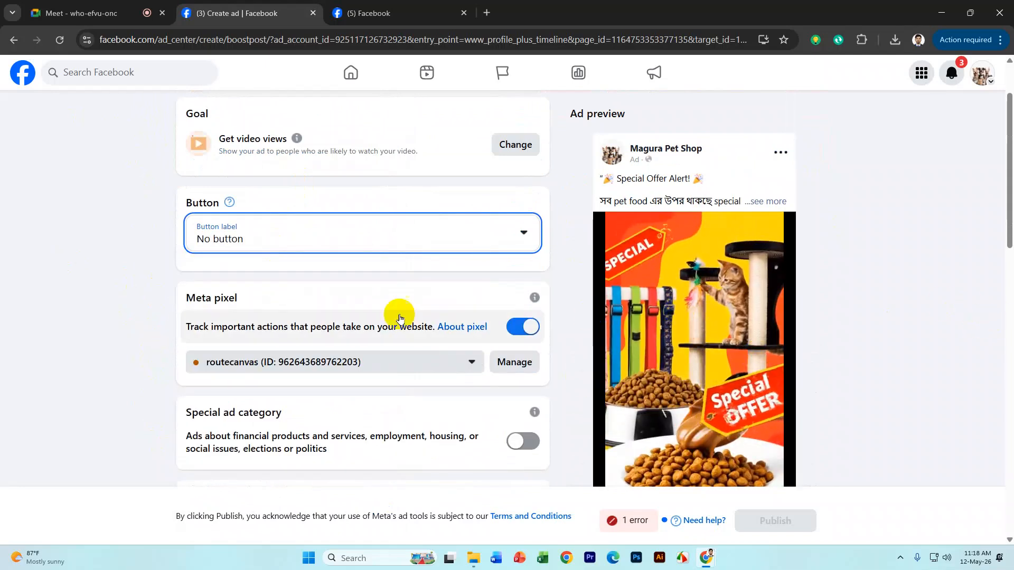
{"action": "scroll", "coordinate": [630, 316], "scroll_direction": "down", "scroll_amount": 1}
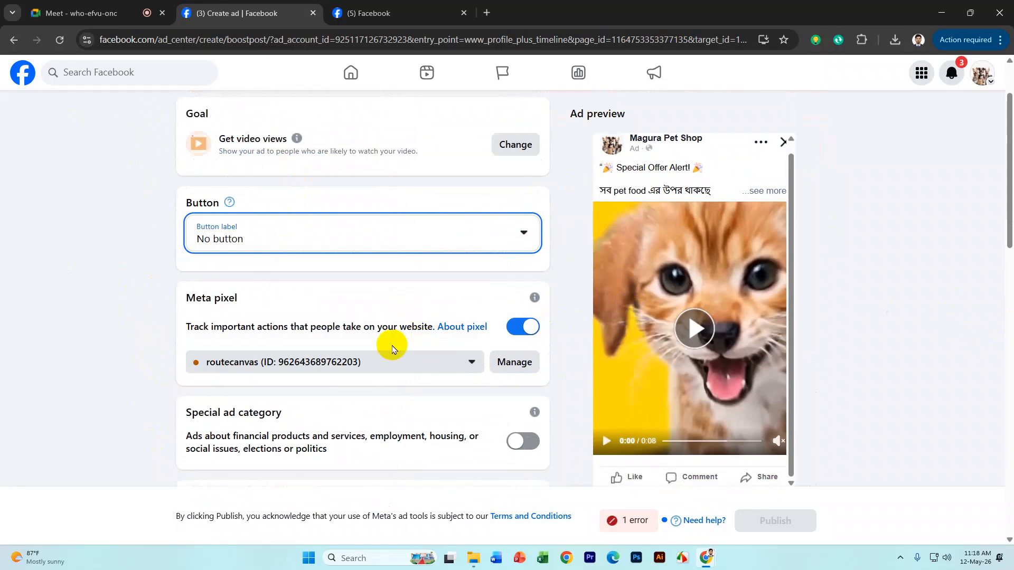
Set the ad's button label to Send message and dismiss the suggestion to connect an Instagram profile in the Apps section
{"action": "left_click", "coordinate": [493, 224]}
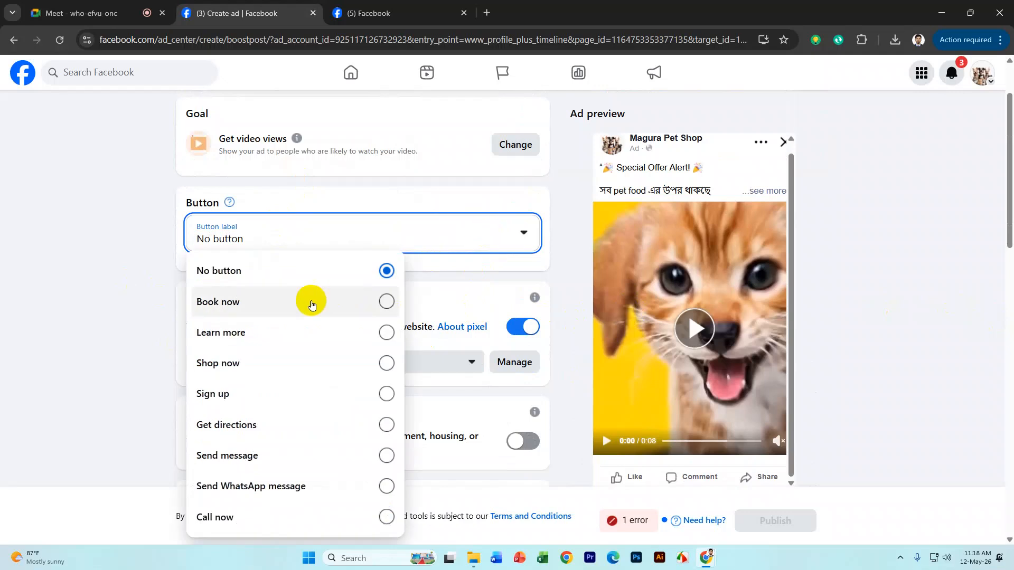
{"action": "left_click", "coordinate": [301, 454]}
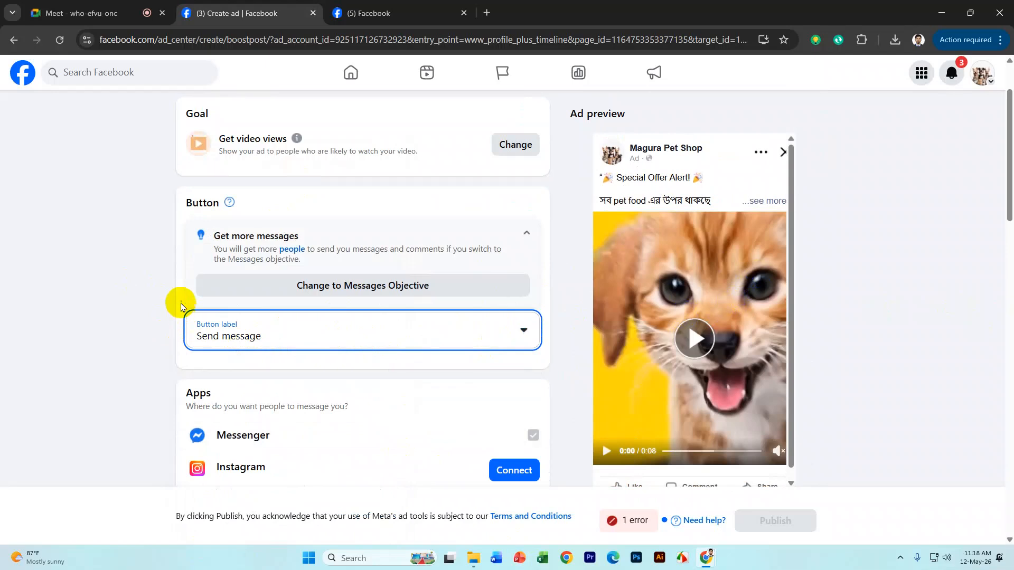
{"action": "scroll", "coordinate": [176, 301], "scroll_direction": "down", "scroll_amount": 3}
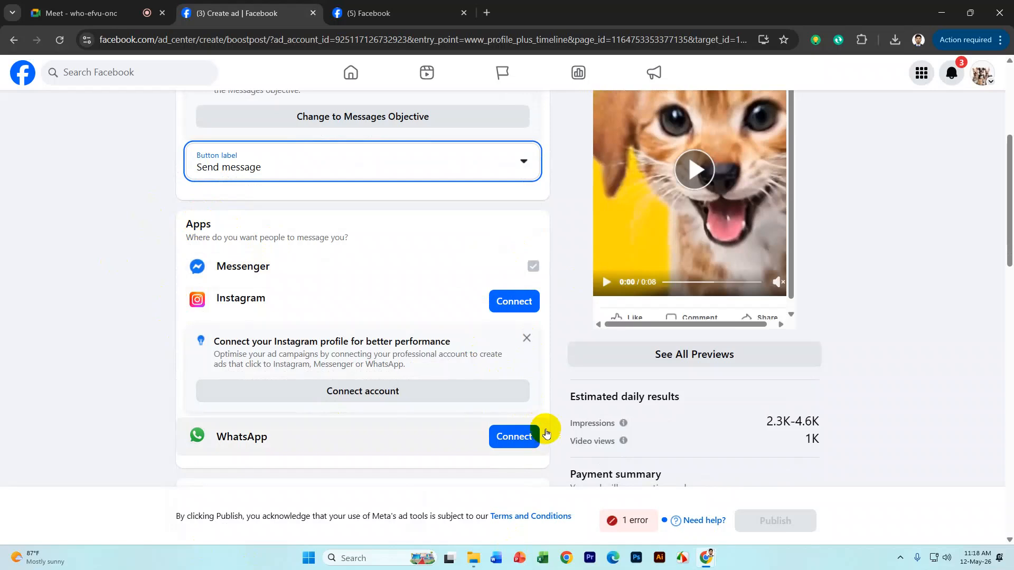
{"action": "left_click", "coordinate": [526, 338]}
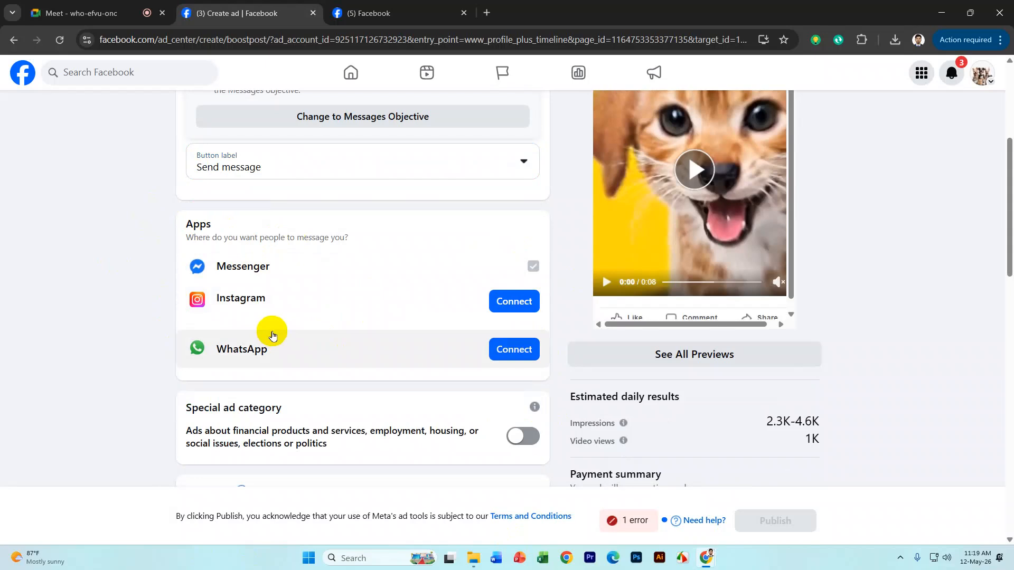
Turn on the special ad category option to examine its ad category choices, and turn it back off without selecting one
{"action": "scroll", "coordinate": [328, 310], "scroll_direction": "up", "scroll_amount": 5}
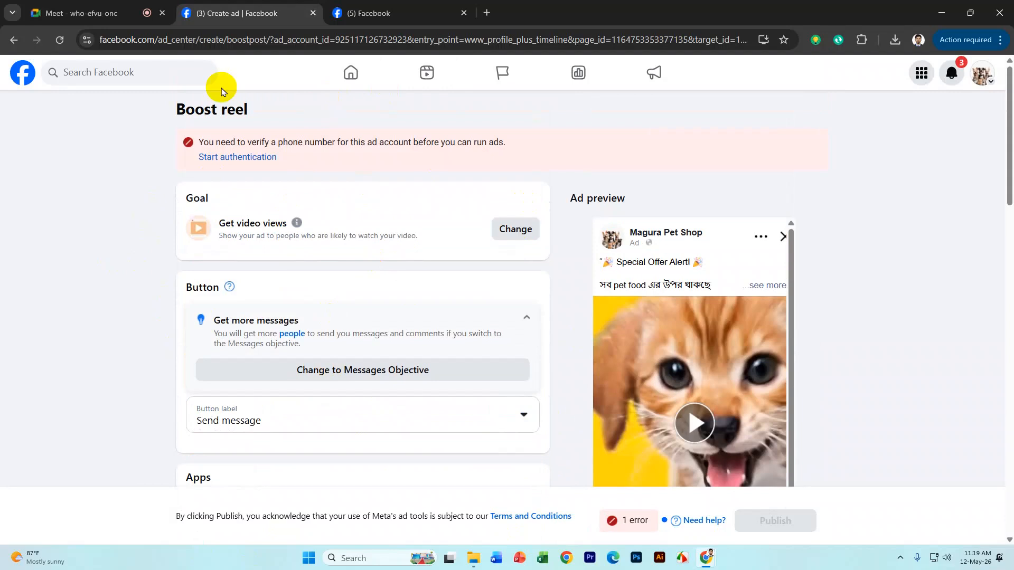
{"action": "scroll", "coordinate": [209, 197], "scroll_direction": "down", "scroll_amount": 3}
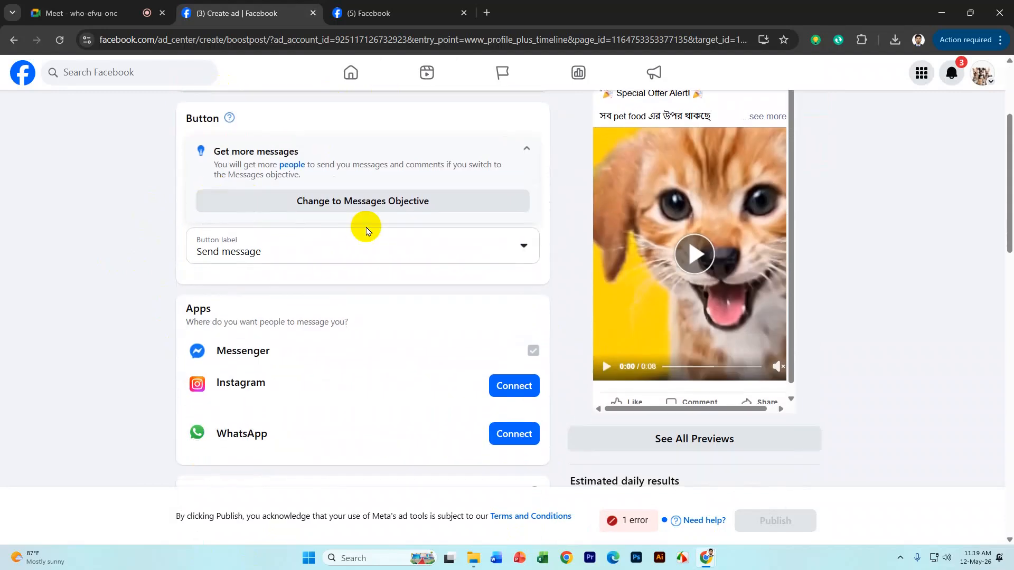
{"action": "scroll", "coordinate": [231, 236], "scroll_direction": "down", "scroll_amount": 3}
{"action": "scroll", "coordinate": [219, 259], "scroll_direction": "down", "scroll_amount": 2}
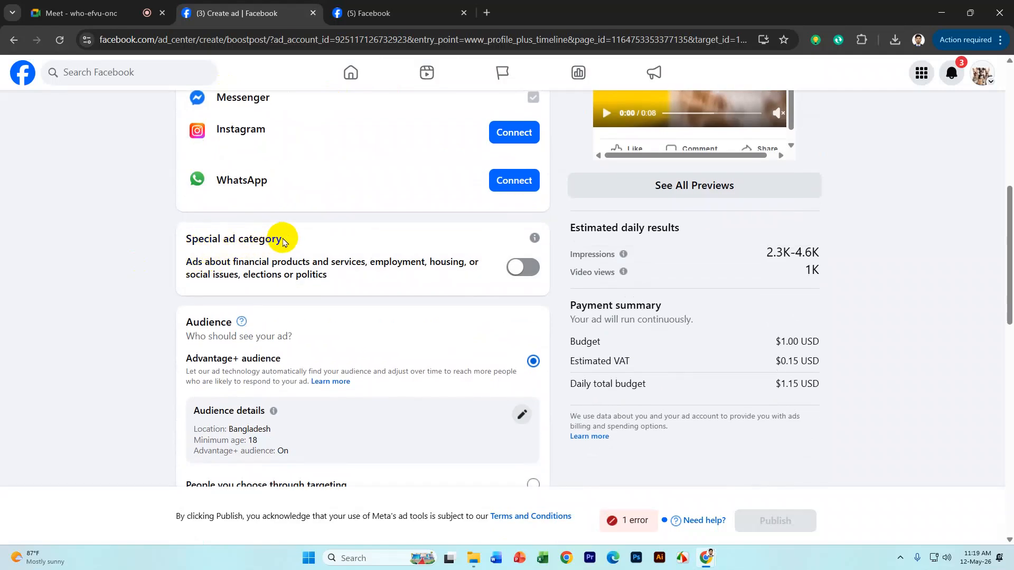
{"action": "left_click_drag", "start_coordinate": [284, 240], "coordinate": [186, 239]}
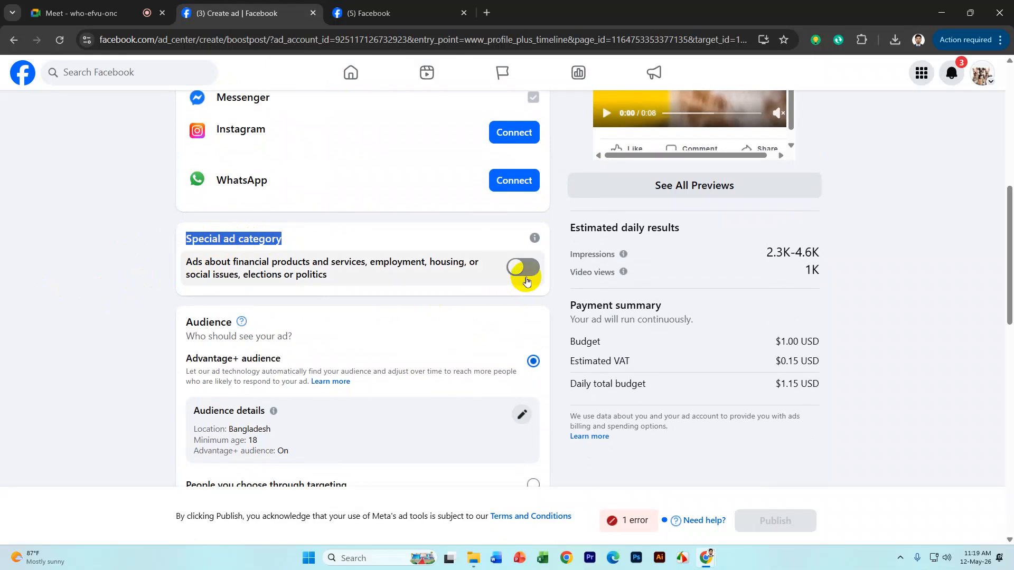
{"action": "left_click", "coordinate": [528, 270]}
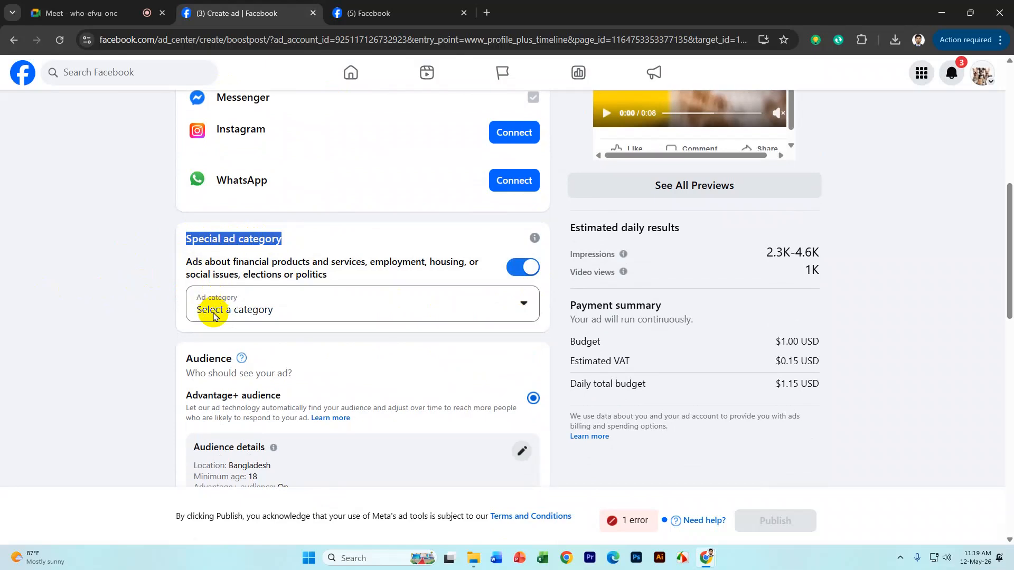
{"action": "left_click", "coordinate": [525, 307]}
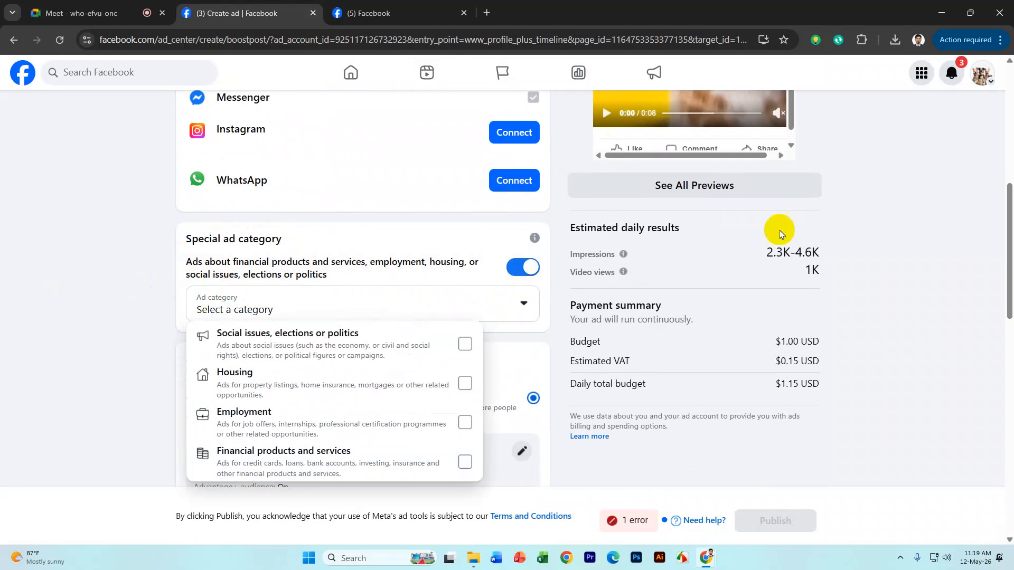
{"action": "scroll", "coordinate": [686, 222], "scroll_direction": "up", "scroll_amount": 8}
{"action": "scroll", "coordinate": [574, 283], "scroll_direction": "down", "scroll_amount": 10}
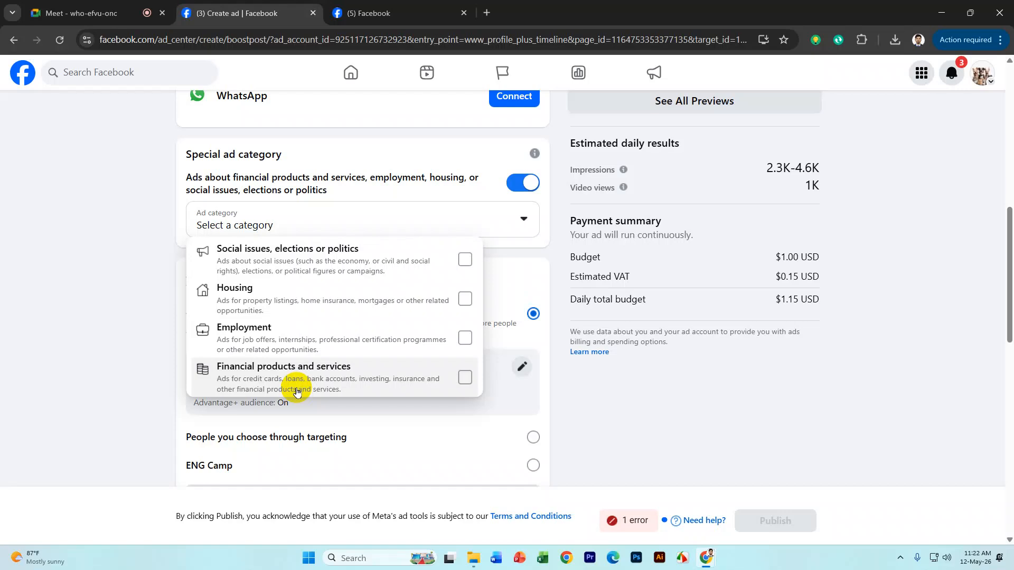
{"action": "left_click", "coordinate": [525, 182]}
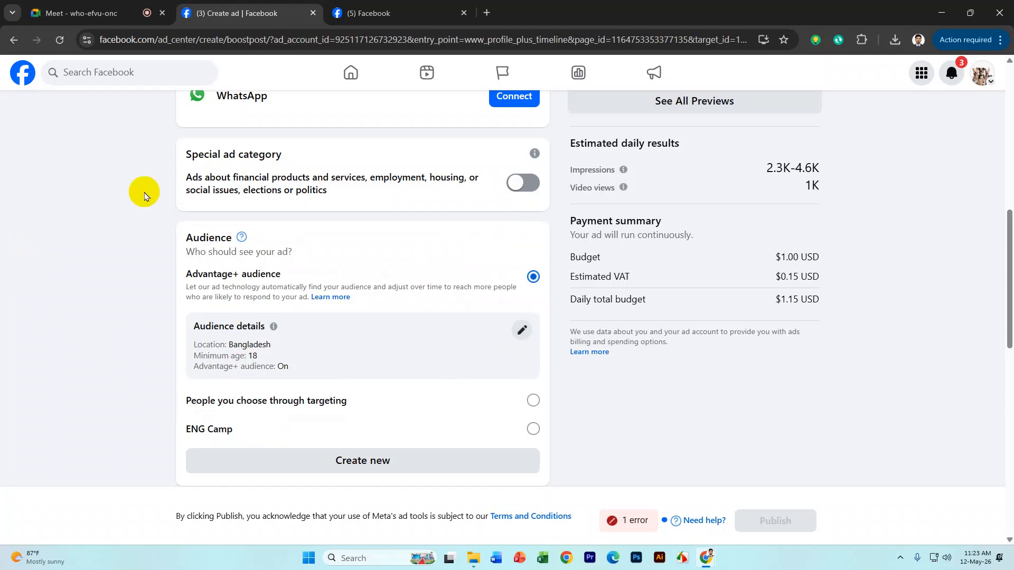
Review the boosted reel's goal, button, messaging apps, special ad category and audience sections
{"action": "scroll", "coordinate": [246, 188], "scroll_direction": "up", "scroll_amount": 4}
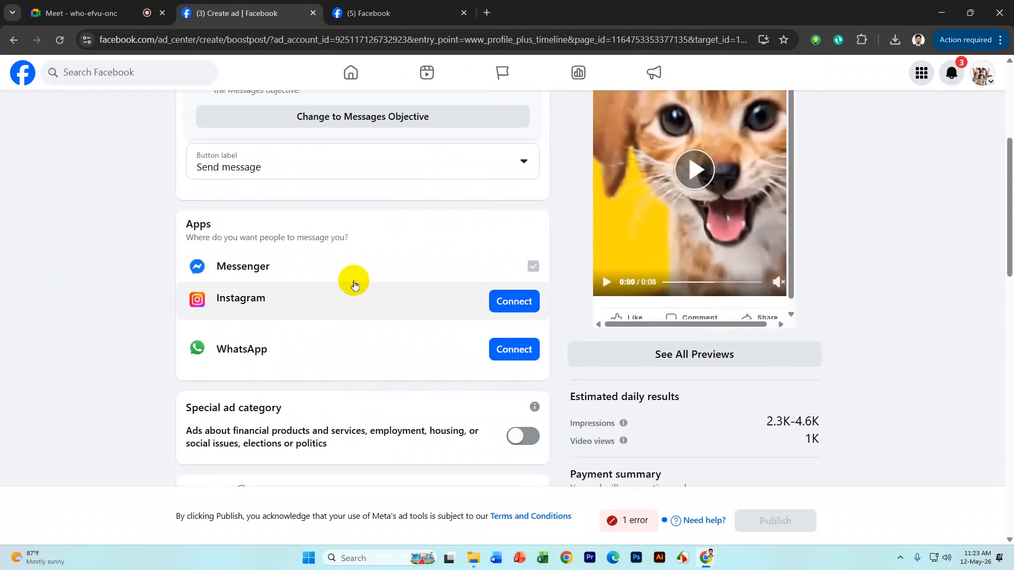
{"action": "scroll", "coordinate": [419, 272], "scroll_direction": "up", "scroll_amount": 5}
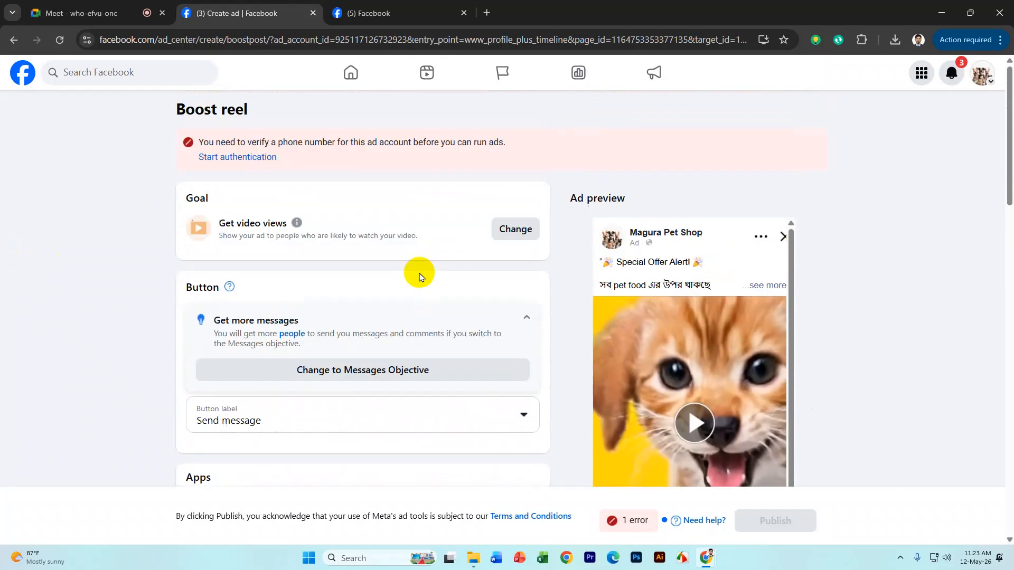
{"action": "scroll", "coordinate": [260, 227], "scroll_direction": "down", "scroll_amount": 3}
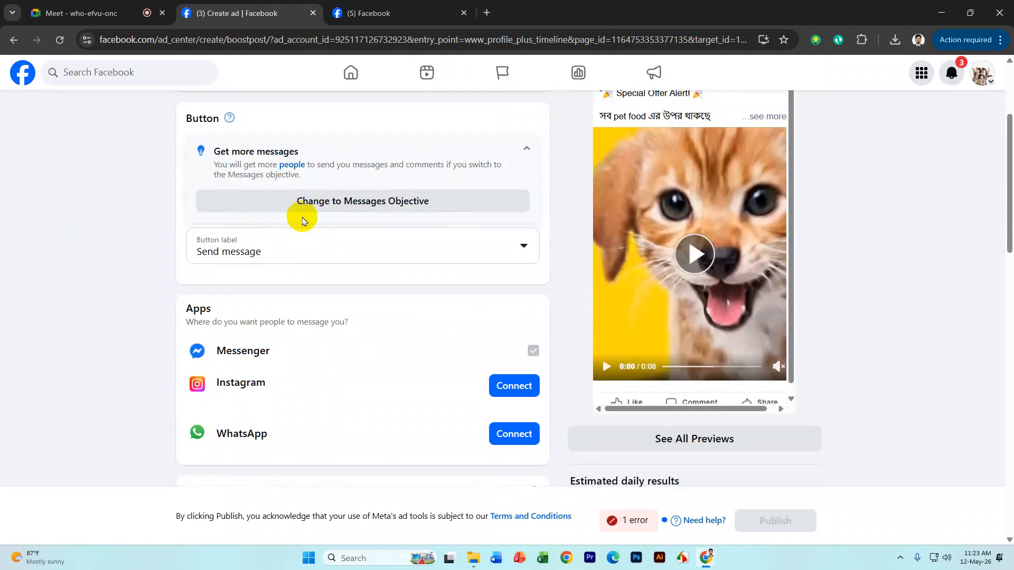
{"action": "scroll", "coordinate": [295, 220], "scroll_direction": "down", "scroll_amount": 1}
{"action": "scroll", "coordinate": [296, 220], "scroll_direction": "down", "scroll_amount": 2}
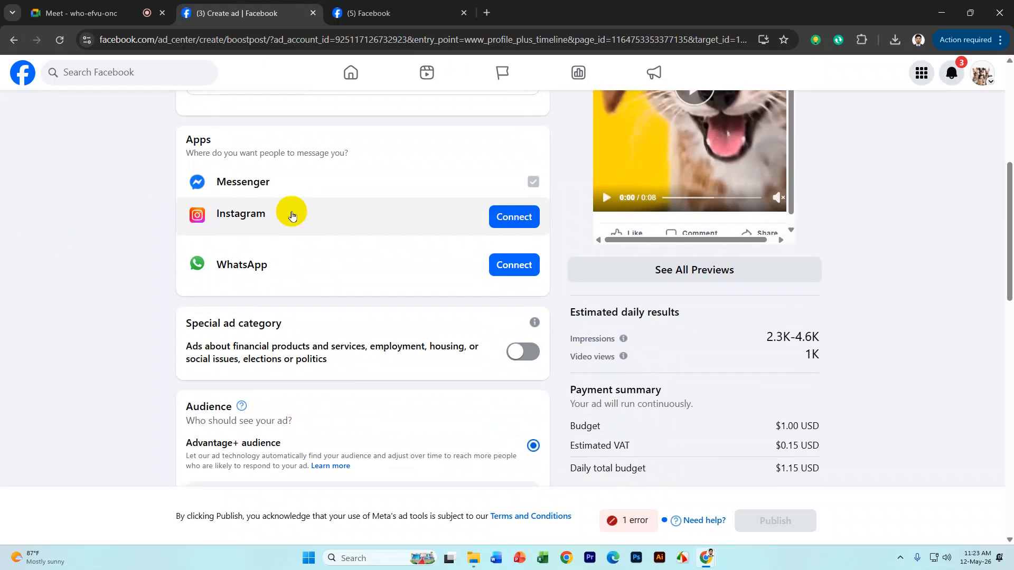
{"action": "scroll", "coordinate": [199, 209], "scroll_direction": "down", "scroll_amount": 2}
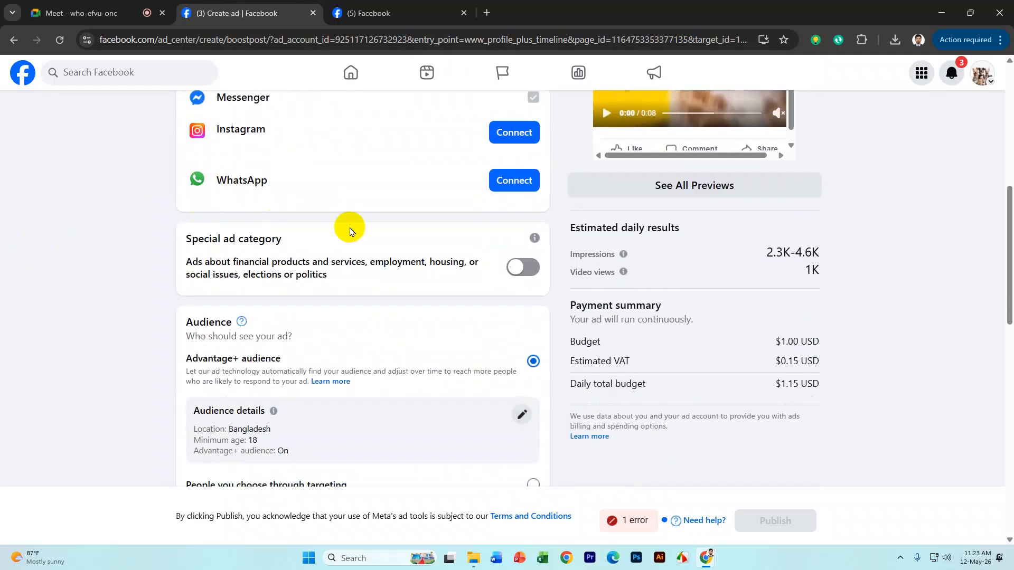
{"action": "scroll", "coordinate": [340, 249], "scroll_direction": "down", "scroll_amount": 2}
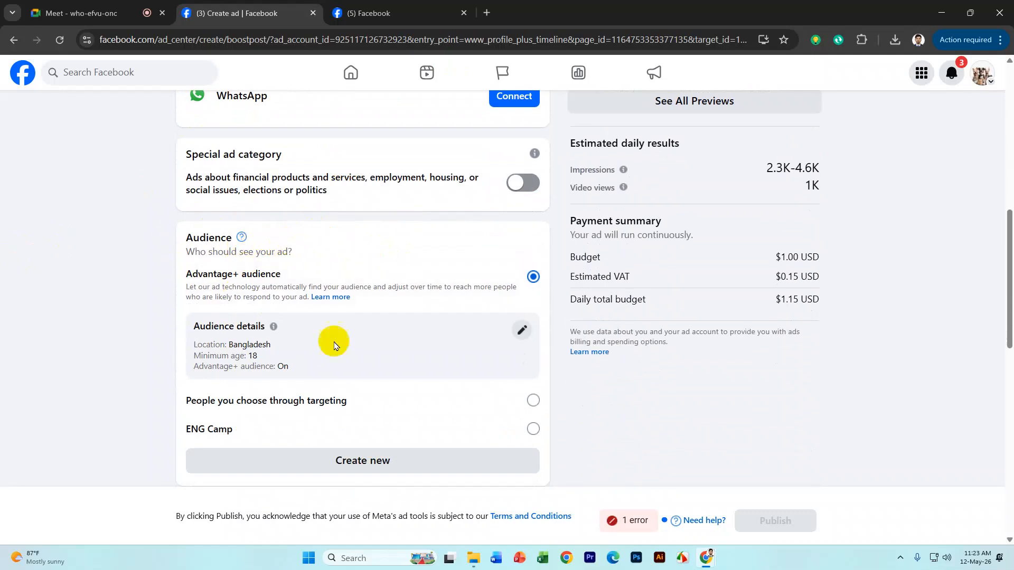
Outline the Audience section with a red rectangle in a screen capture of the ad page and discard the capture
{"action": "left_click", "coordinate": [900, 558]}
{"action": "left_click", "coordinate": [858, 525]}
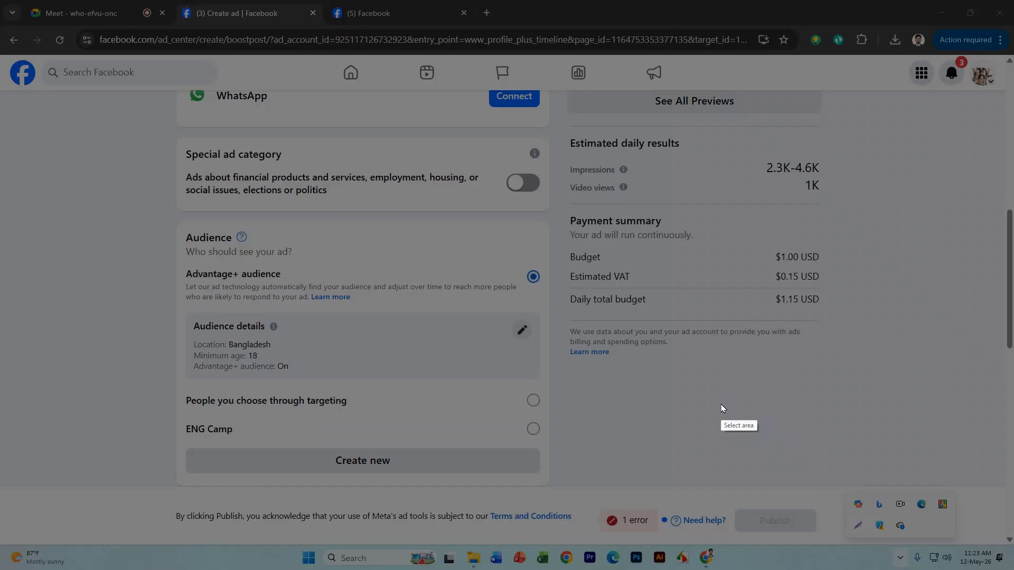
{"action": "left_click_drag", "start_coordinate": [72, 86], "coordinate": [687, 520]}
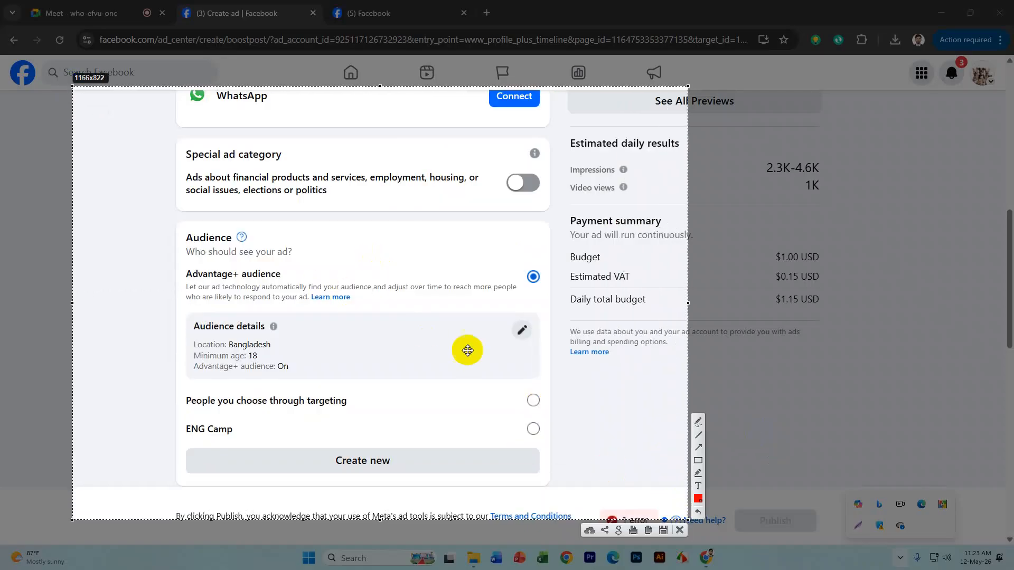
{"action": "left_click", "coordinate": [698, 462]}
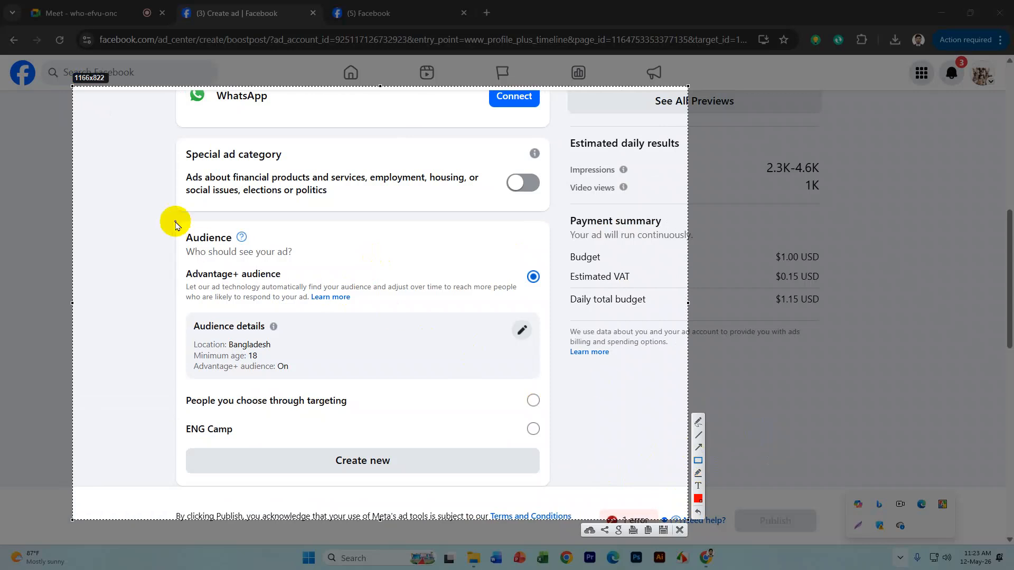
{"action": "left_click_drag", "start_coordinate": [175, 221], "coordinate": [549, 492]}
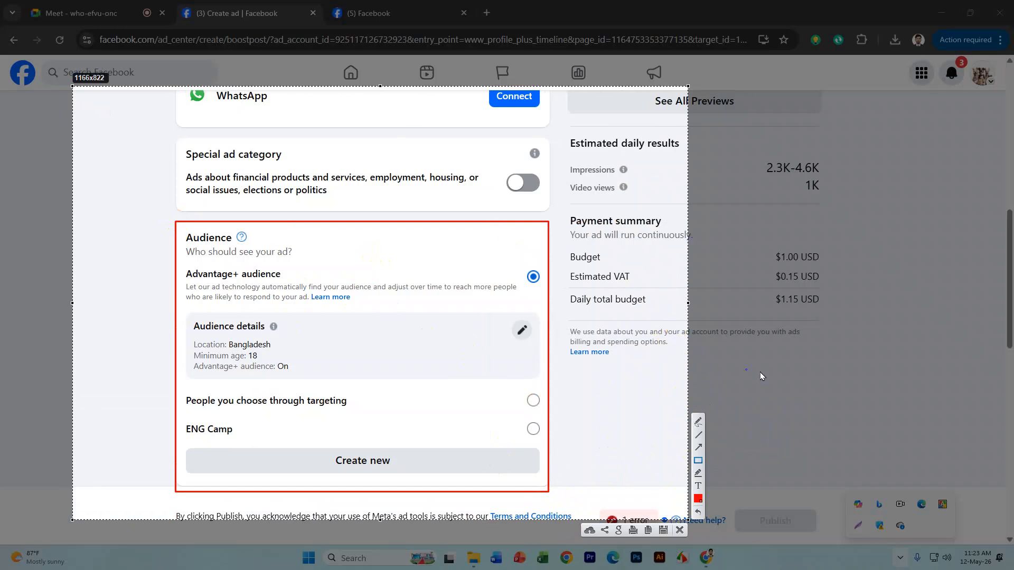
{"action": "left_click", "coordinate": [680, 531]}
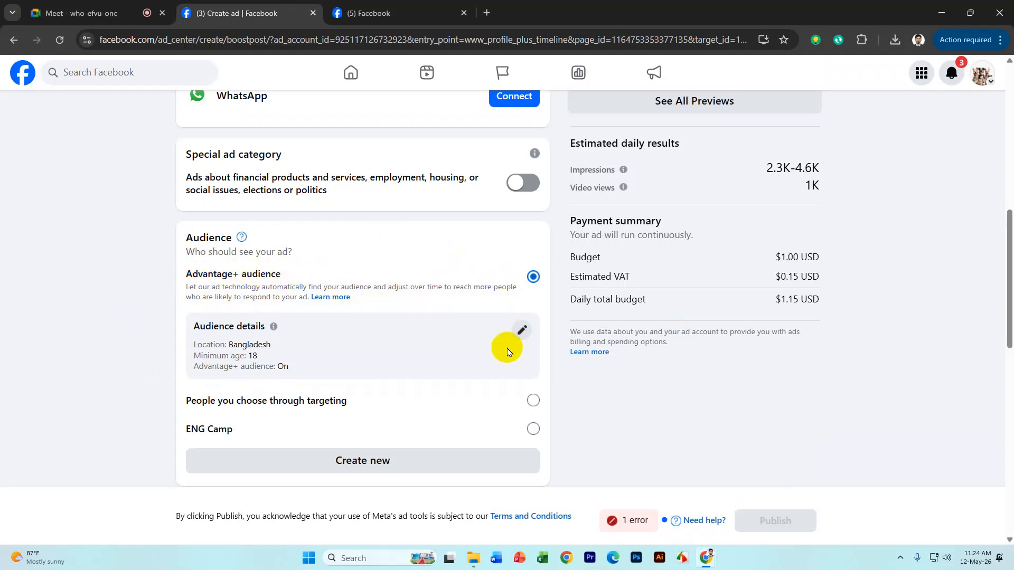
Open the Advantage+ audience details for editing, try the Women and Men gender options, and set the gender to All
{"action": "left_click", "coordinate": [522, 330]}
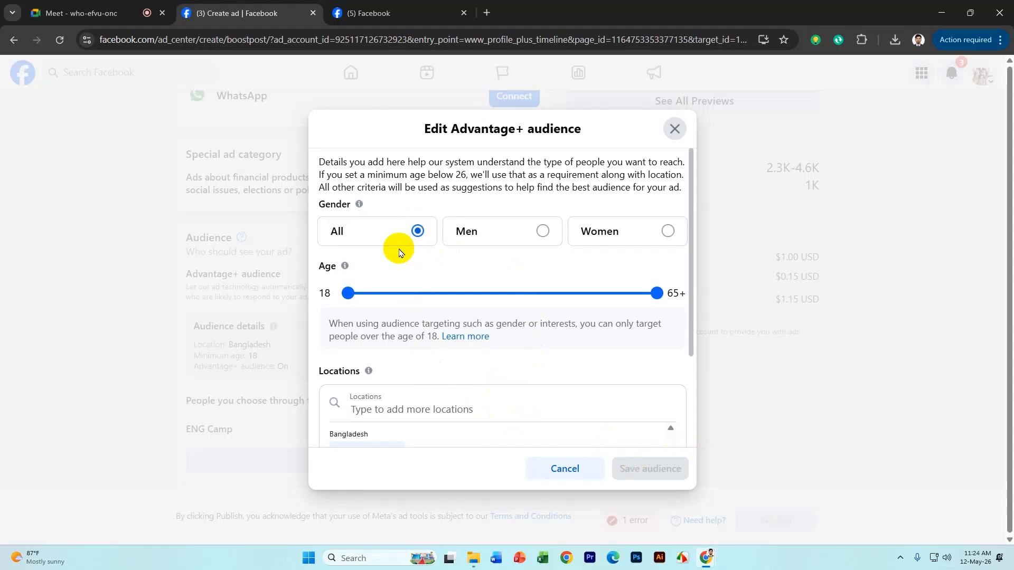
{"action": "left_click", "coordinate": [663, 232]}
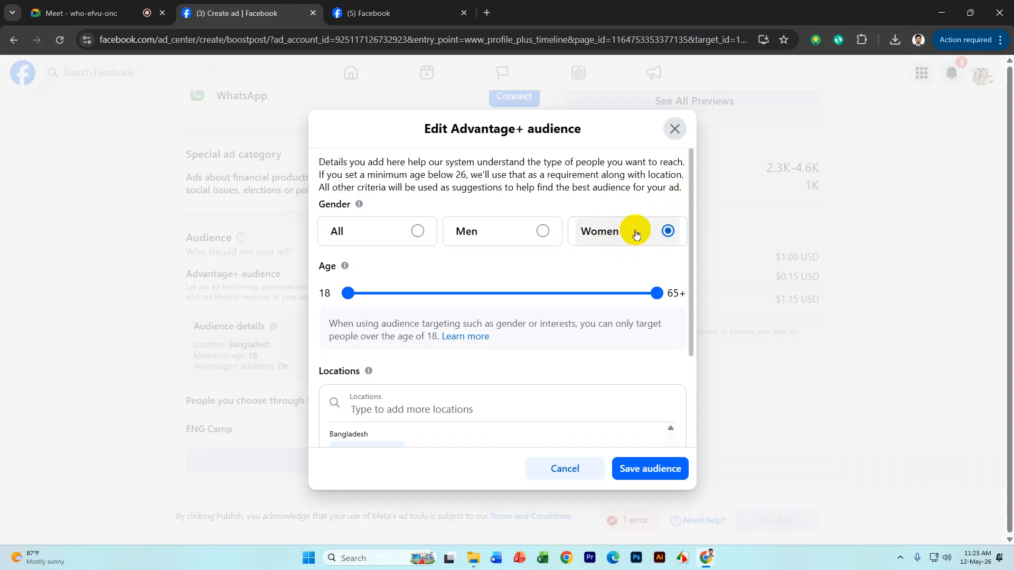
{"action": "left_click", "coordinate": [365, 238]}
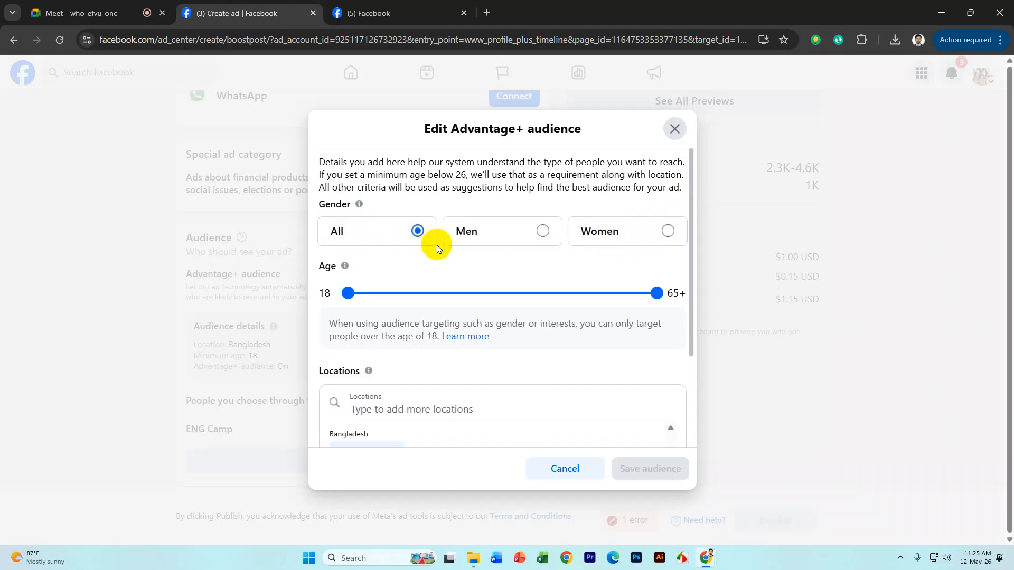
{"action": "left_click", "coordinate": [534, 234]}
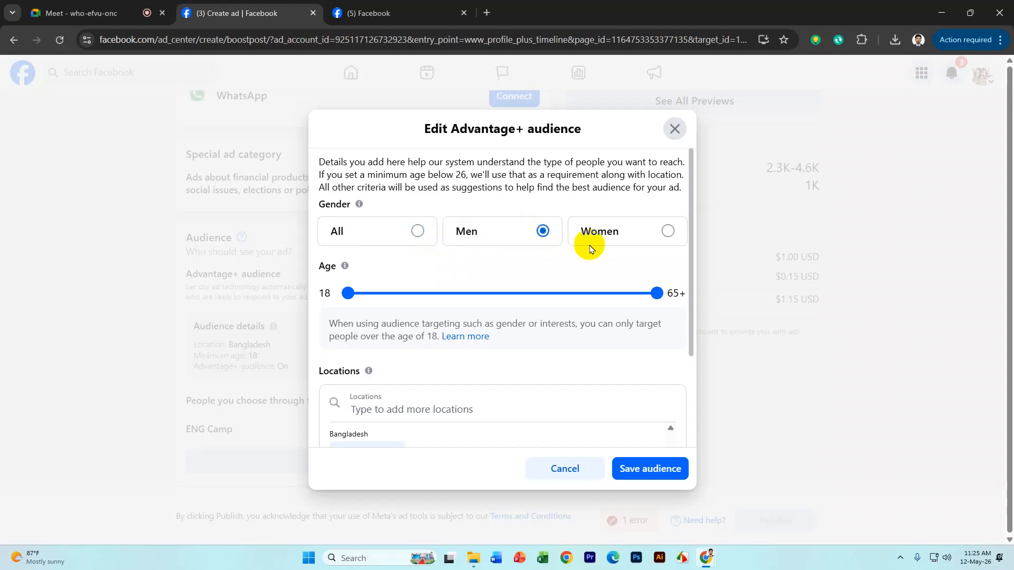
{"action": "left_click", "coordinate": [422, 227]}
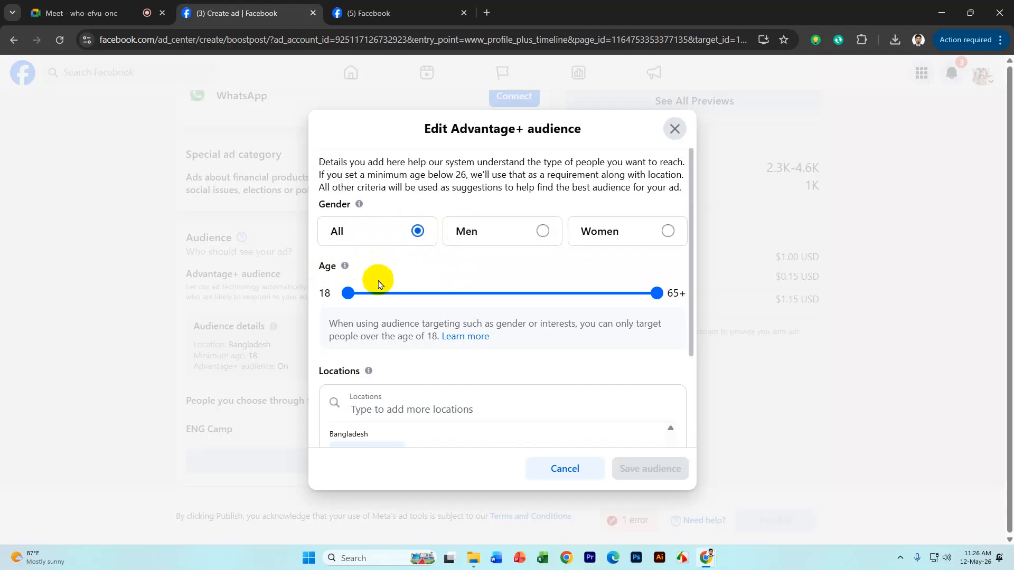
Try an audience age range of 25 to 47 and restore it to 18 to 65+
{"action": "left_click_drag", "start_coordinate": [347, 293], "coordinate": [391, 294]}
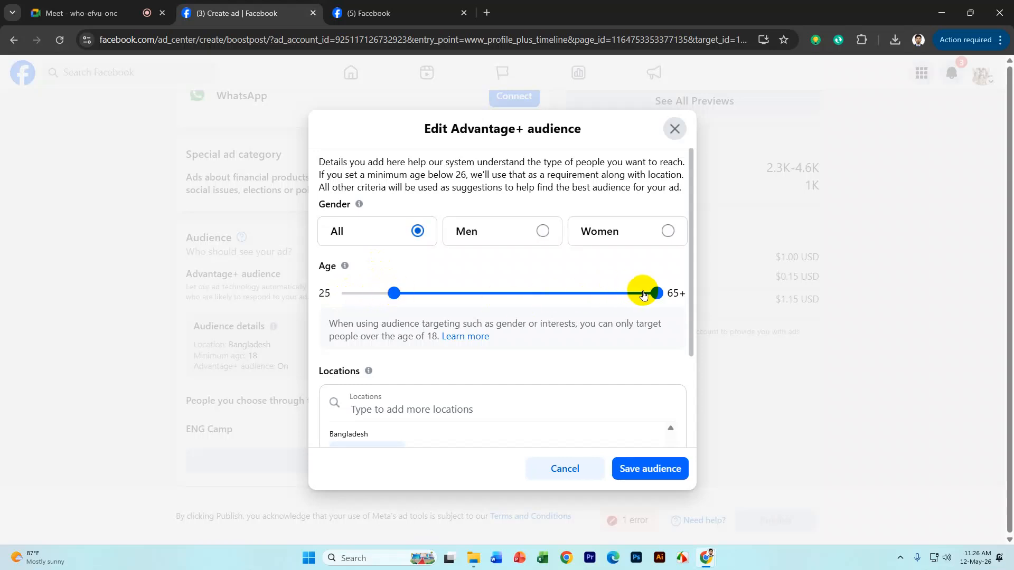
{"action": "mouse_move", "coordinate": [656, 292]}
{"action": "left_mouse_down"}
{"action": "mouse_move", "coordinate": [512, 293]}
{"action": "mouse_move", "coordinate": [511, 309]}
{"action": "mouse_move", "coordinate": [540, 303]}
{"action": "left_mouse_up"}
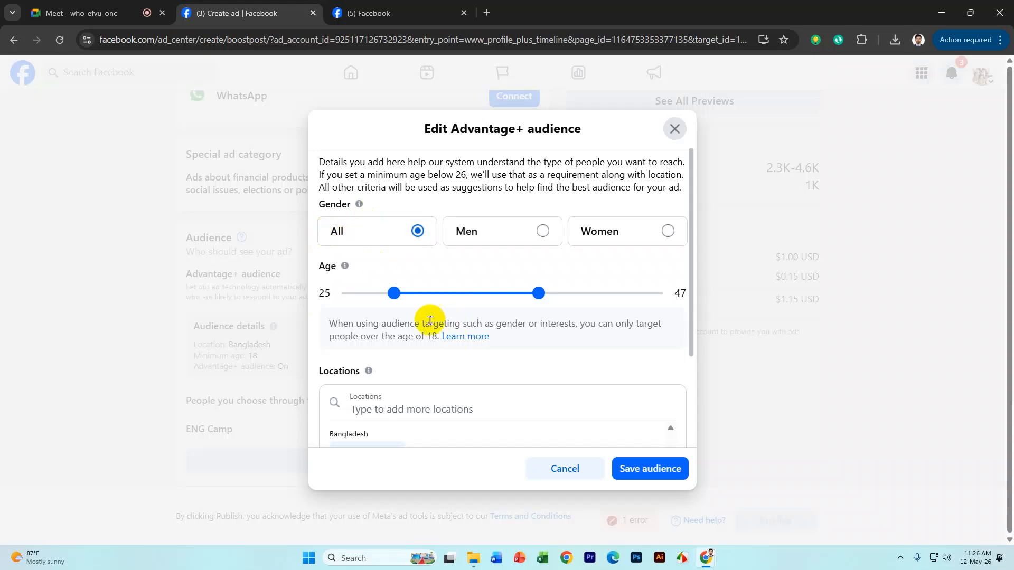
{"action": "left_click_drag", "start_coordinate": [392, 294], "coordinate": [330, 293]}
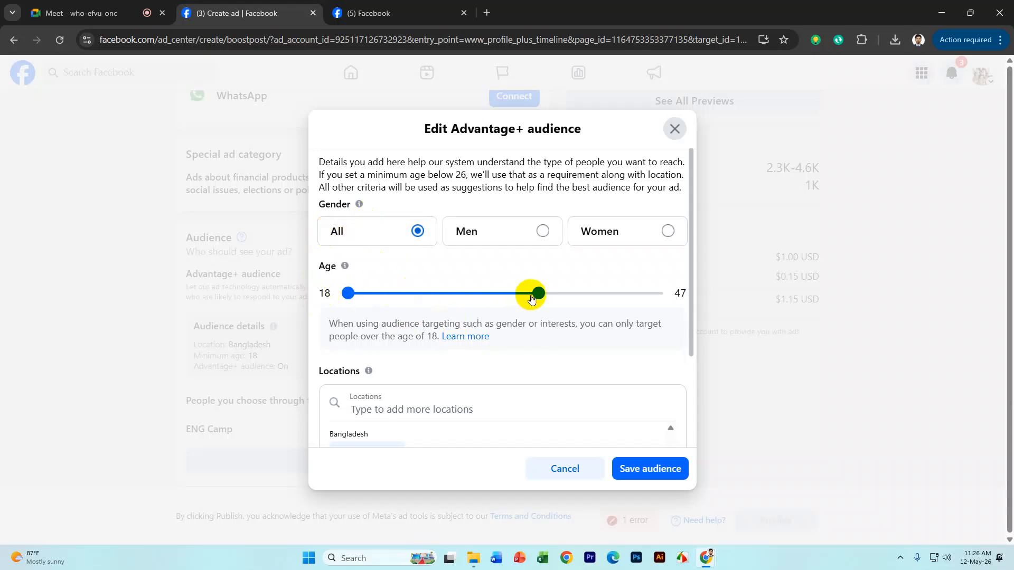
{"action": "left_click_drag", "start_coordinate": [532, 298], "coordinate": [701, 303]}
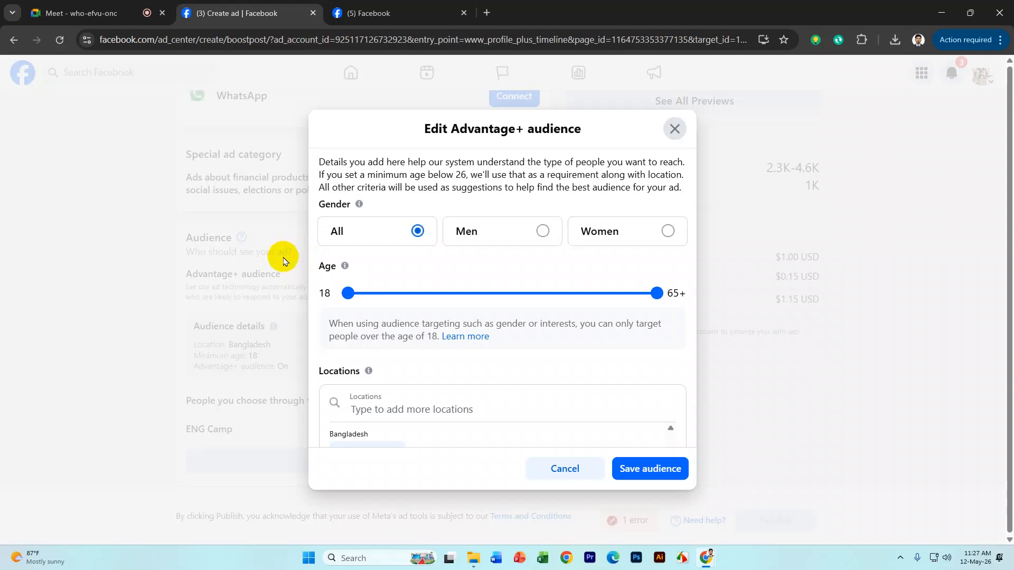
Try minimum ages of 34 and 37 and a maximum age of 29, and restore the full 18 to 65+ range
{"action": "left_click_drag", "start_coordinate": [347, 293], "coordinate": [453, 294]}
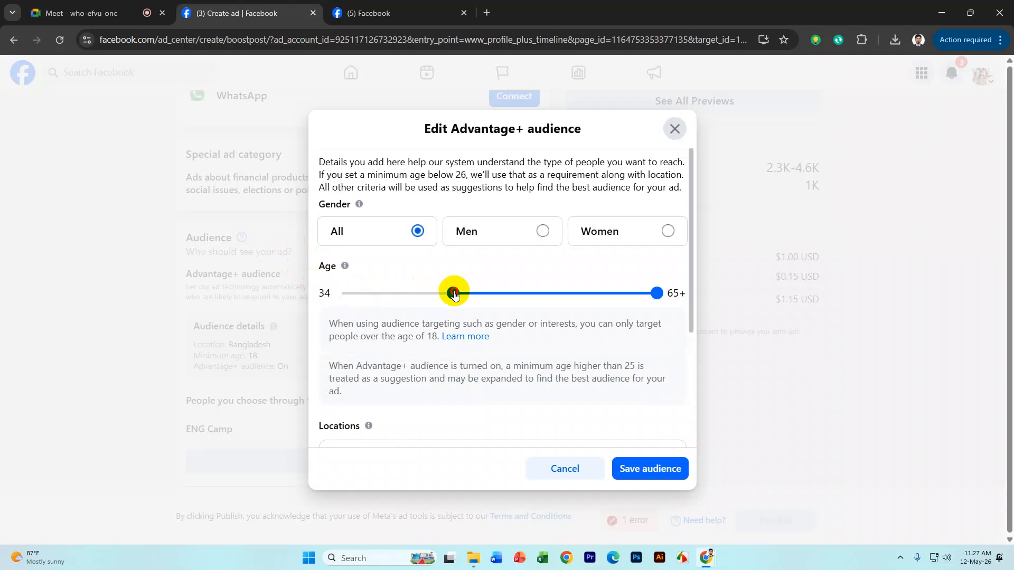
{"action": "left_click_drag", "start_coordinate": [454, 294], "coordinate": [471, 292]}
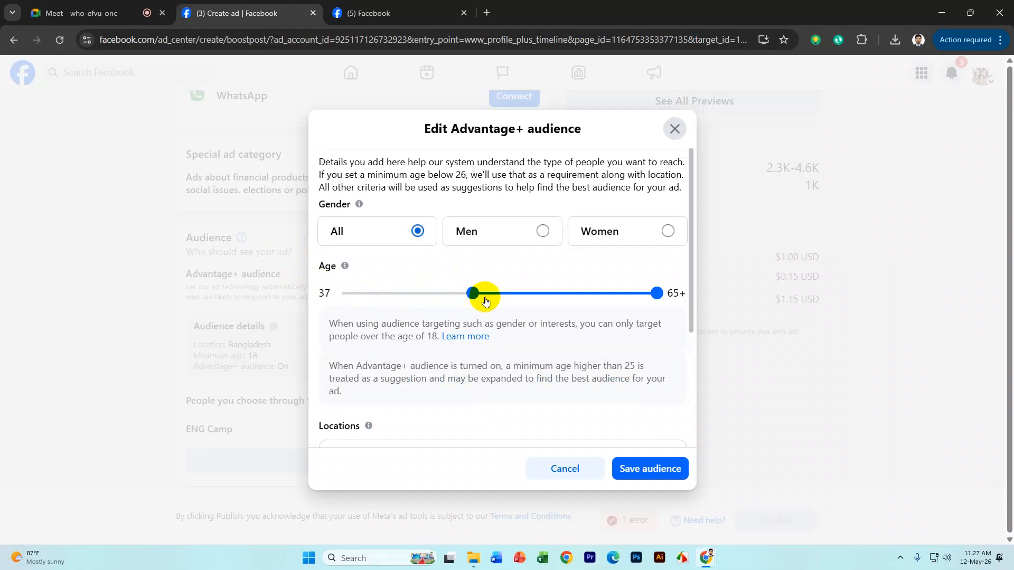
{"action": "left_click_drag", "start_coordinate": [473, 292], "coordinate": [290, 289]}
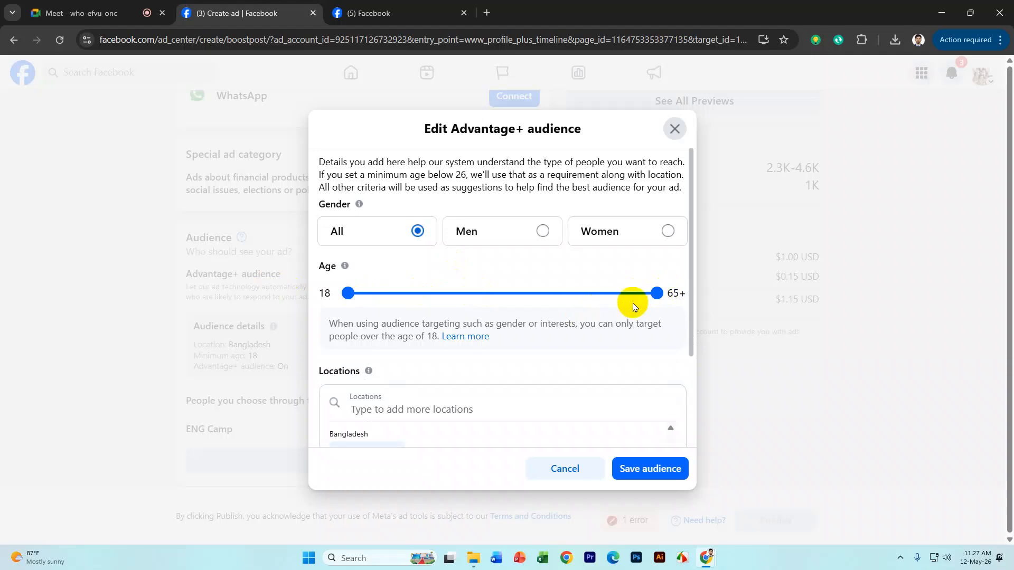
{"action": "left_click_drag", "start_coordinate": [656, 294], "coordinate": [416, 300]}
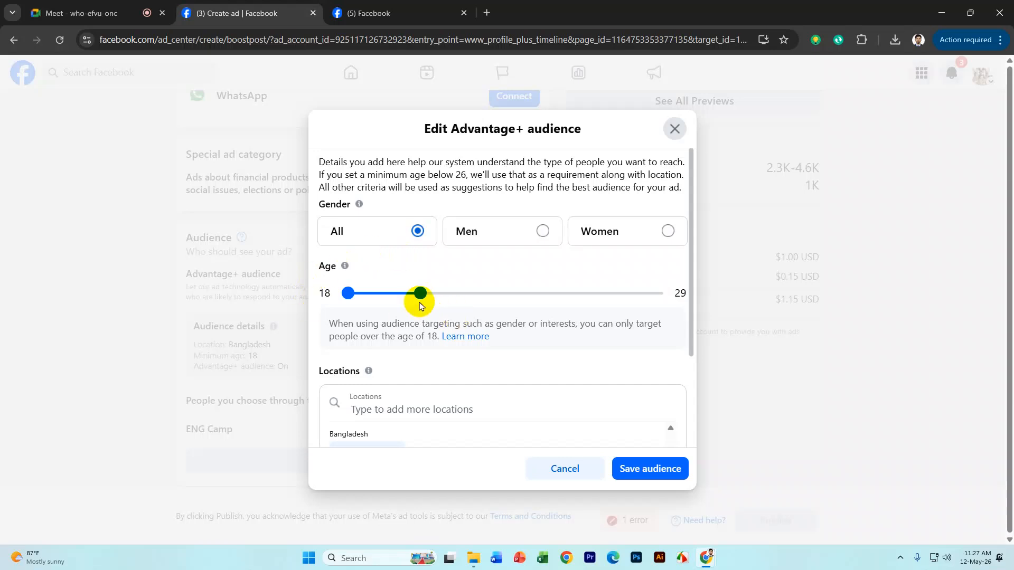
{"action": "left_click_drag", "start_coordinate": [419, 293], "coordinate": [736, 334]}
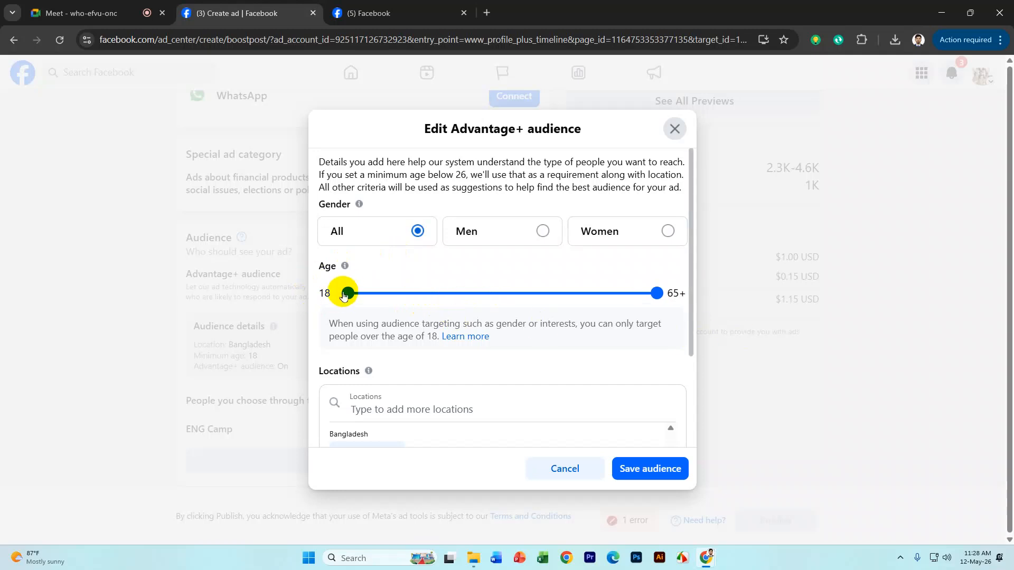
Try an age range of 35 to 50 and lower the minimum so the audience covers ages 18 to 50
{"action": "left_click_drag", "start_coordinate": [346, 293], "coordinate": [457, 304]}
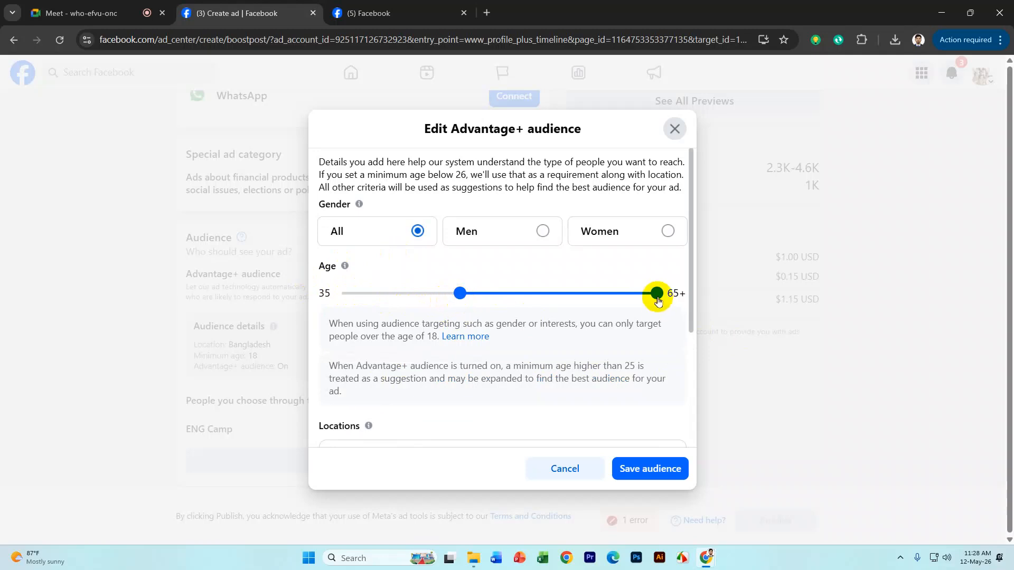
{"action": "left_click_drag", "start_coordinate": [656, 293], "coordinate": [562, 307]}
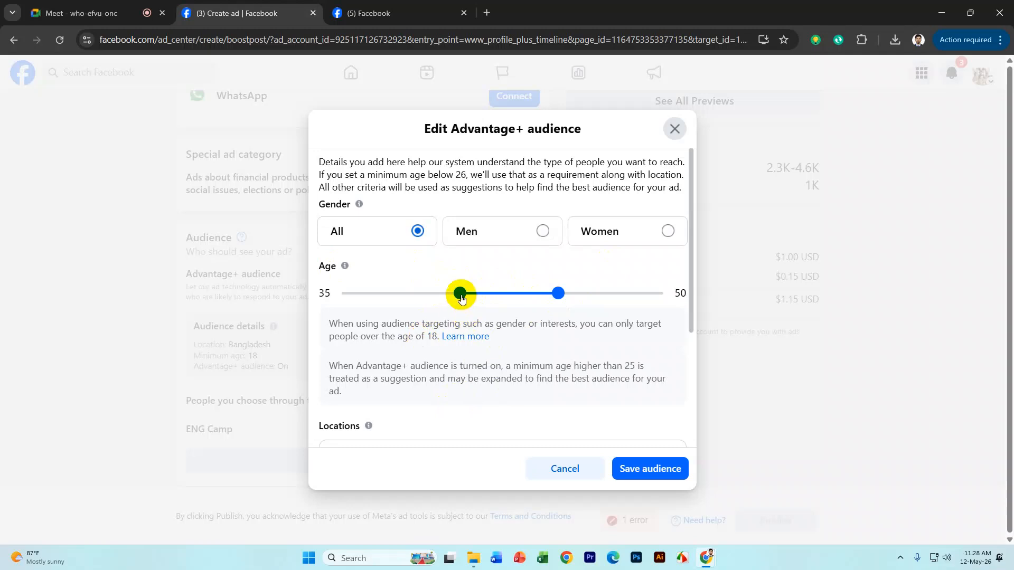
{"action": "left_click_drag", "start_coordinate": [460, 293], "coordinate": [274, 290]}
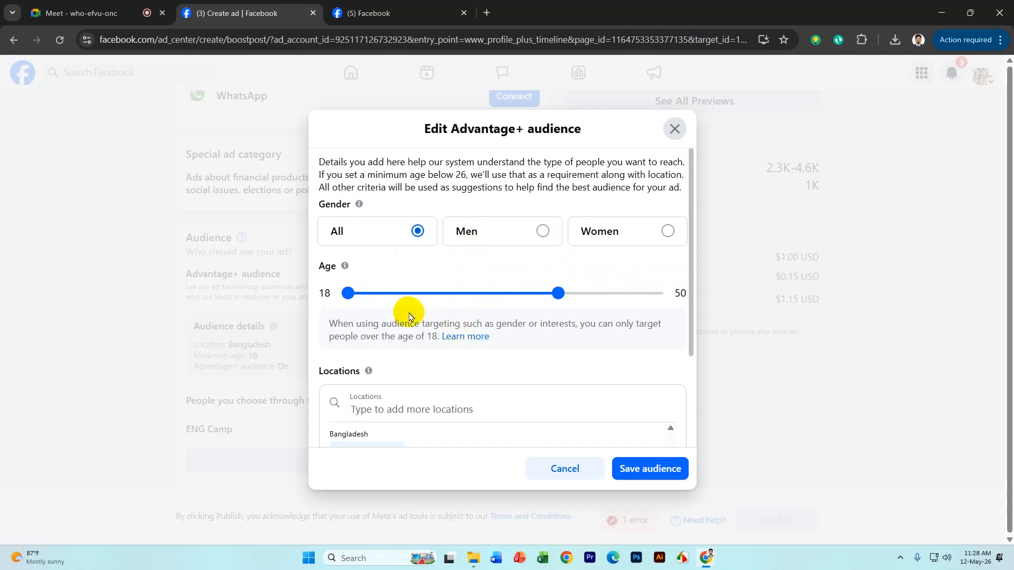
Remove Bangladesh from the Advantage+ audience's locations
{"action": "scroll", "coordinate": [410, 316], "scroll_direction": "down", "scroll_amount": 3}
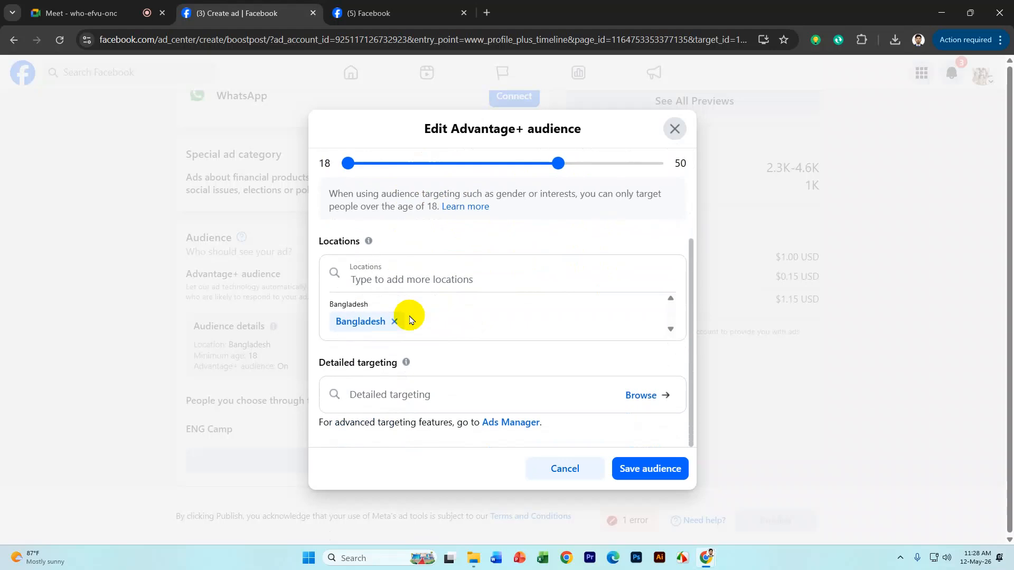
{"action": "left_click_drag", "start_coordinate": [385, 229], "coordinate": [316, 220]}
{"action": "left_click", "coordinate": [318, 256]}
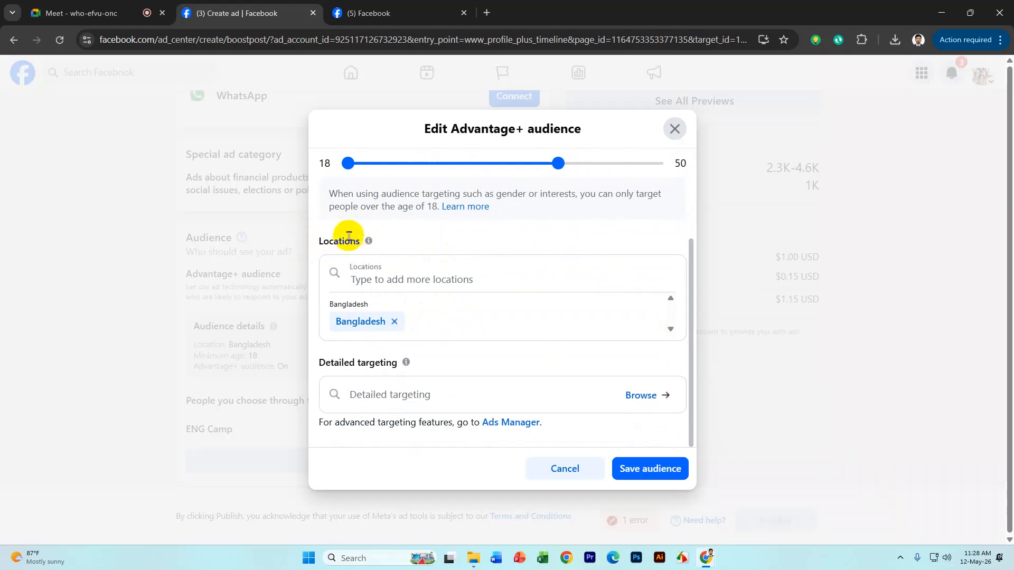
{"action": "left_click", "coordinate": [398, 279]}
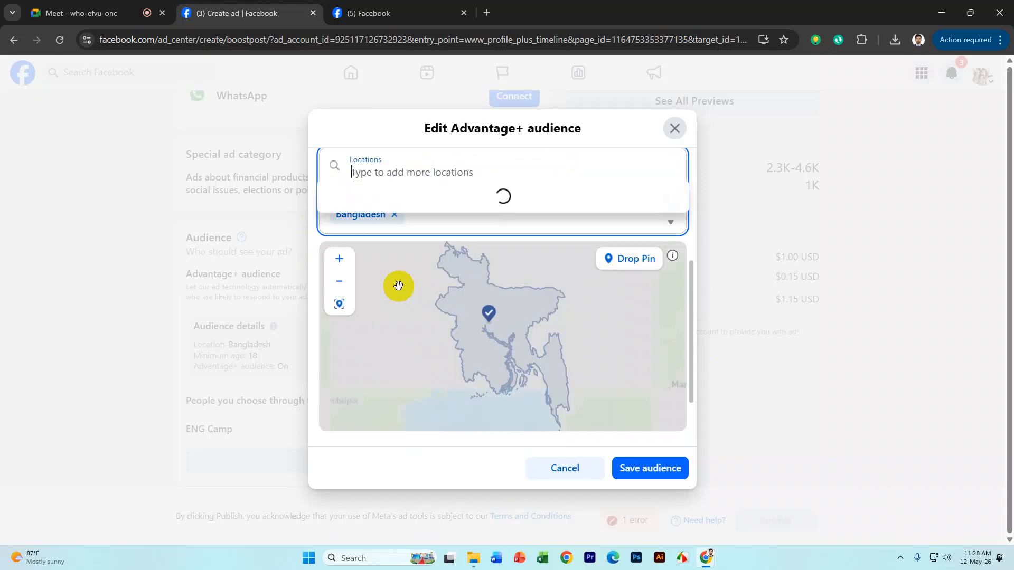
{"action": "left_click", "coordinate": [394, 213]}
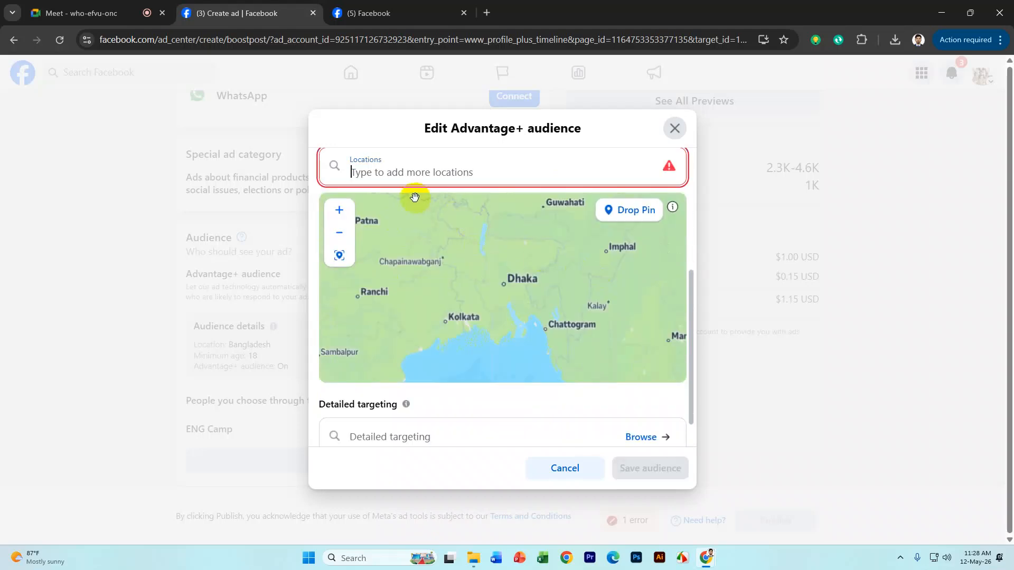
Add United States as the audience location, examine it on the map, and remove it from the locations
{"action": "type", "text": "usa"}
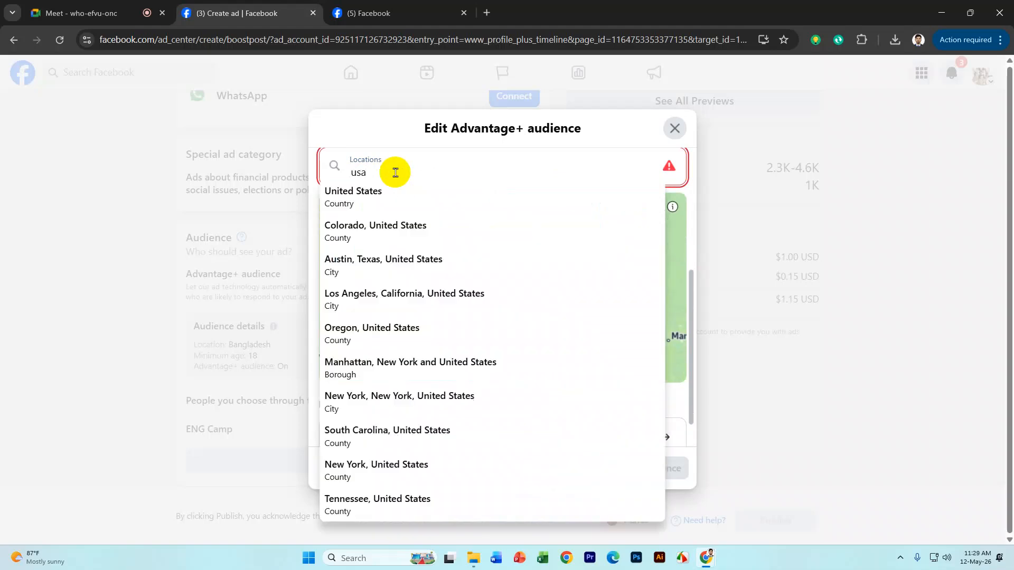
{"action": "left_click", "coordinate": [378, 188]}
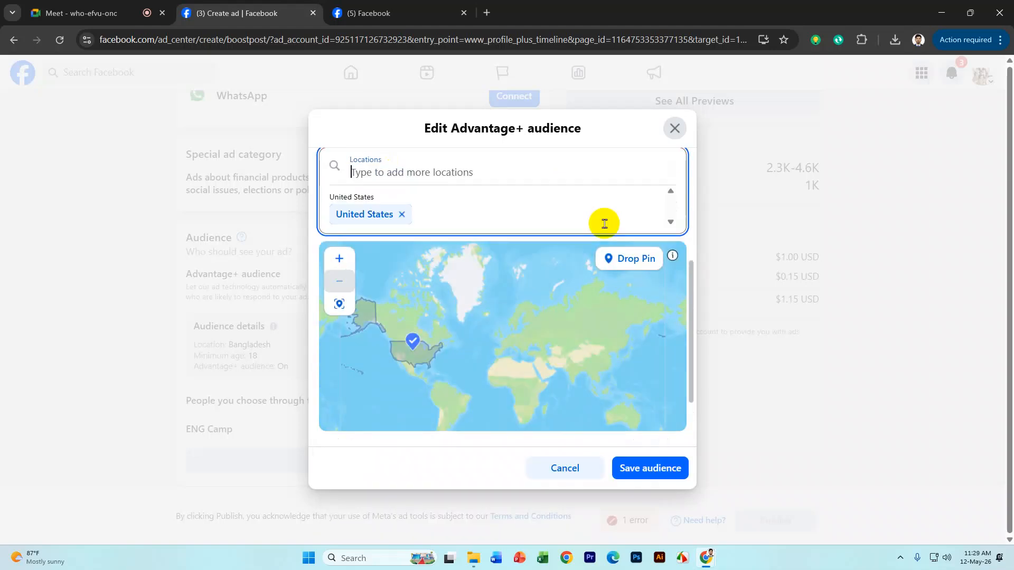
{"action": "scroll", "coordinate": [430, 334], "scroll_direction": "up", "scroll_amount": 5}
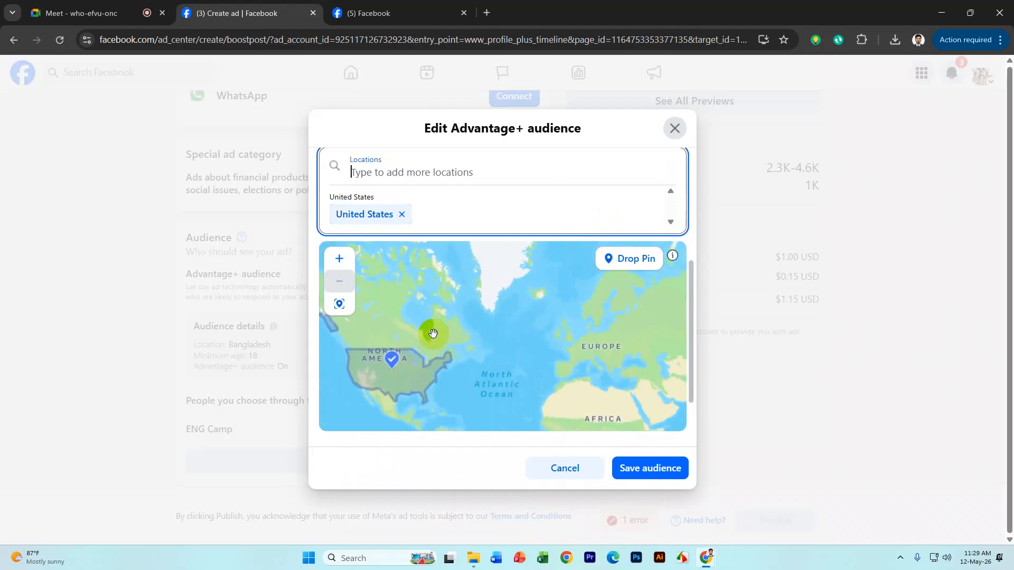
{"action": "left_click_drag", "start_coordinate": [491, 317], "coordinate": [627, 236]}
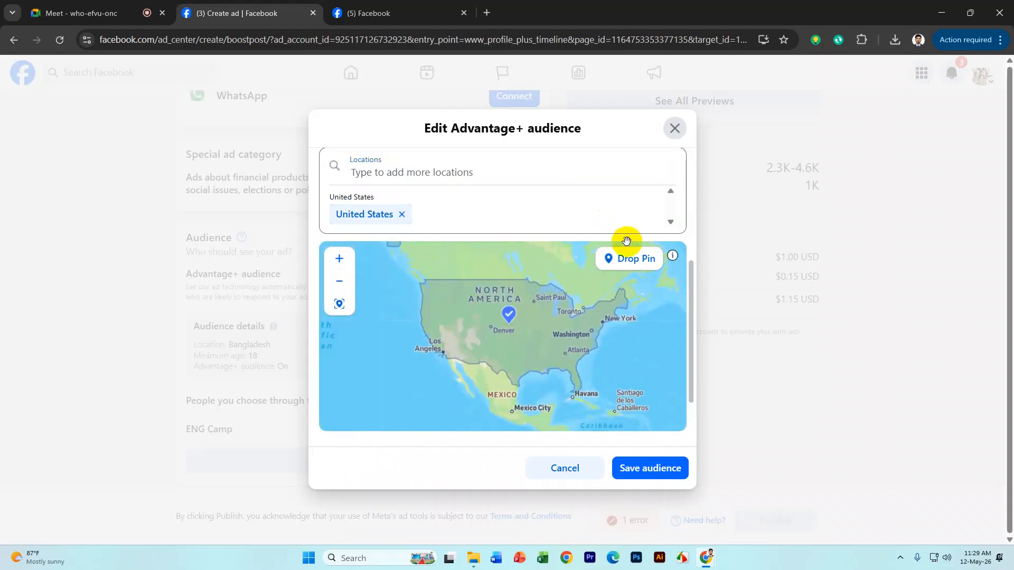
{"action": "left_click", "coordinate": [540, 376]}
{"action": "left_click", "coordinate": [401, 214]}
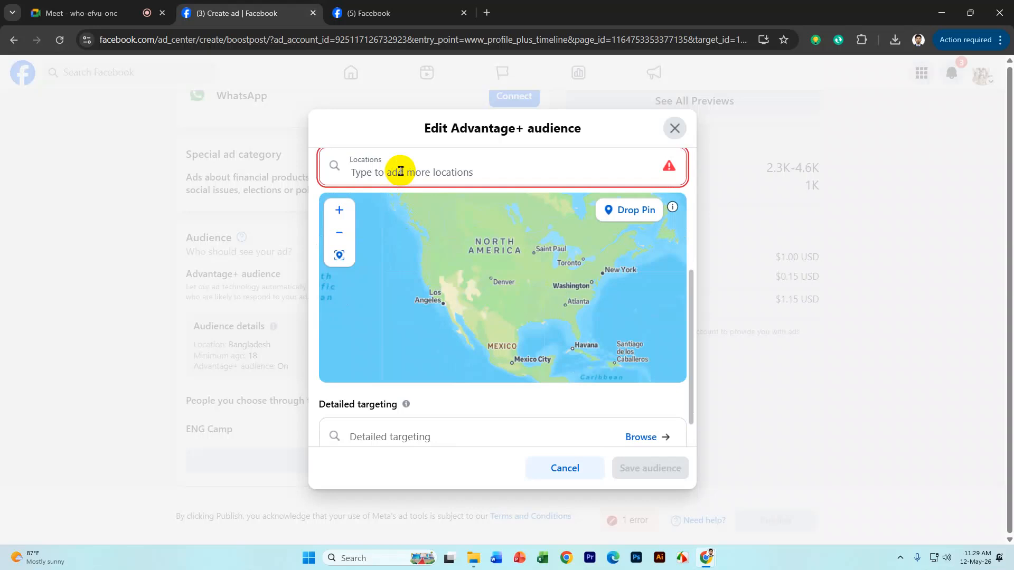
{"action": "left_click", "coordinate": [382, 176]}
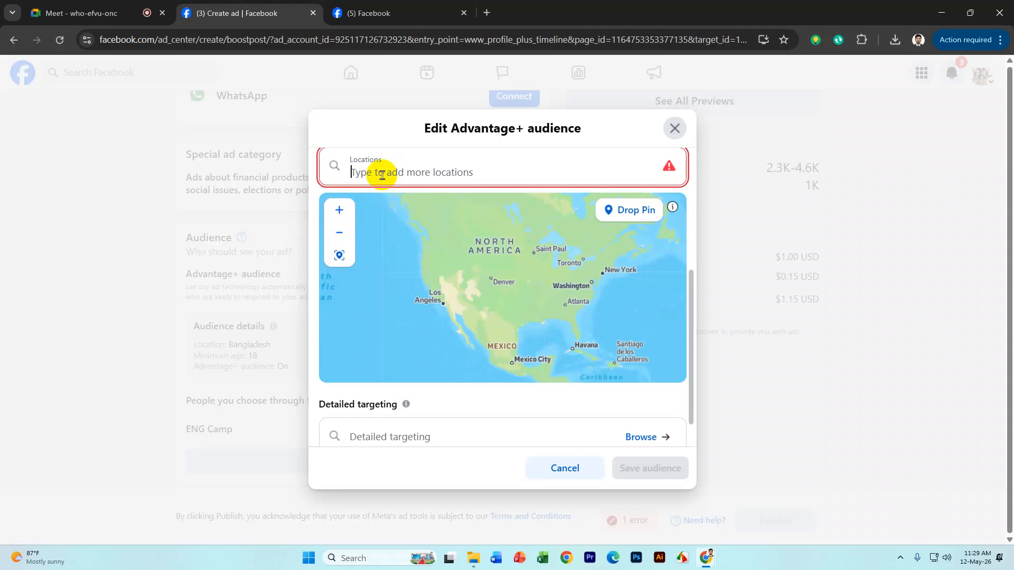
{"action": "type", "text": "k"}
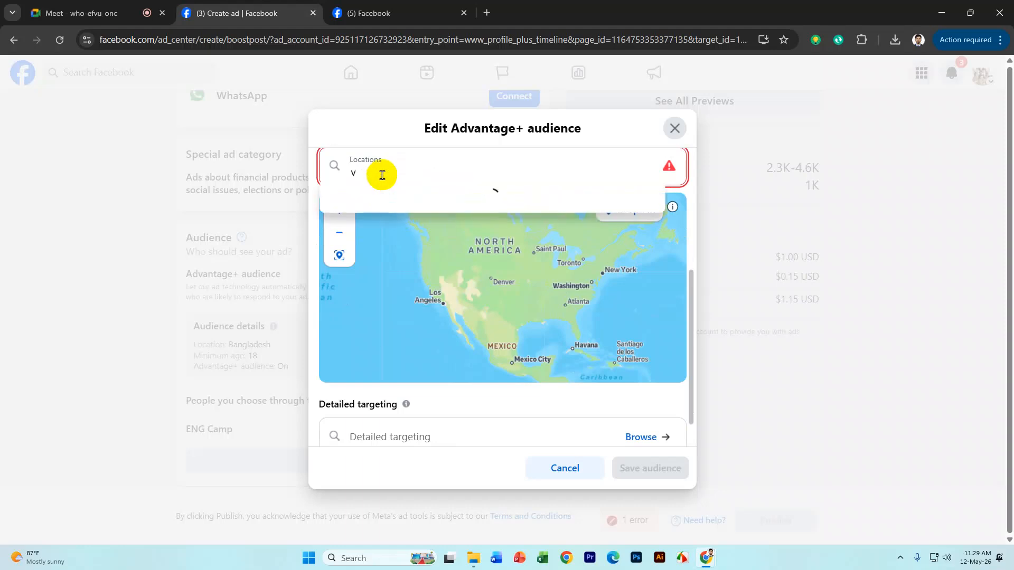
{"action": "key", "text": "BackSpace"}
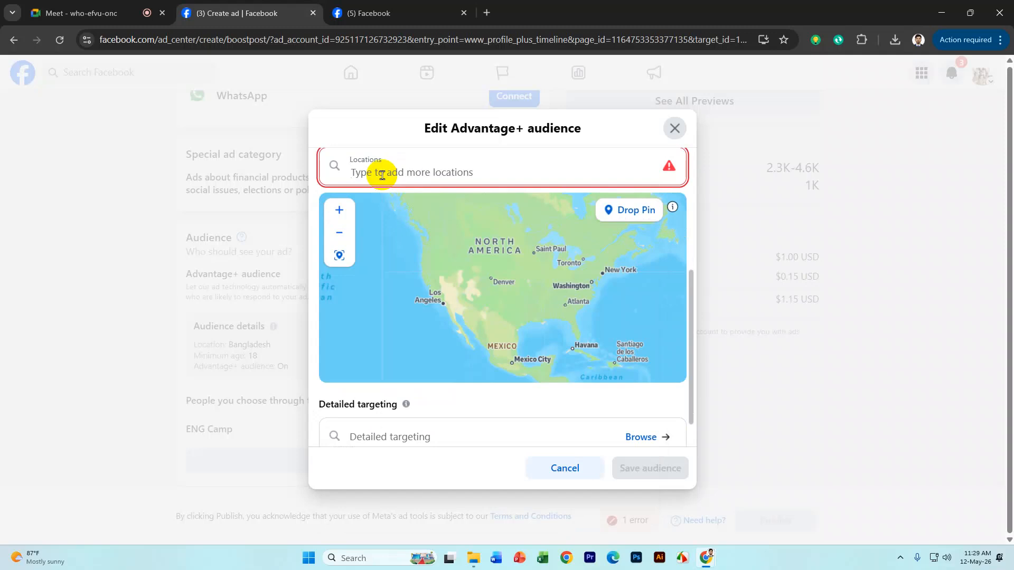
{"action": "type", "text": "si"}
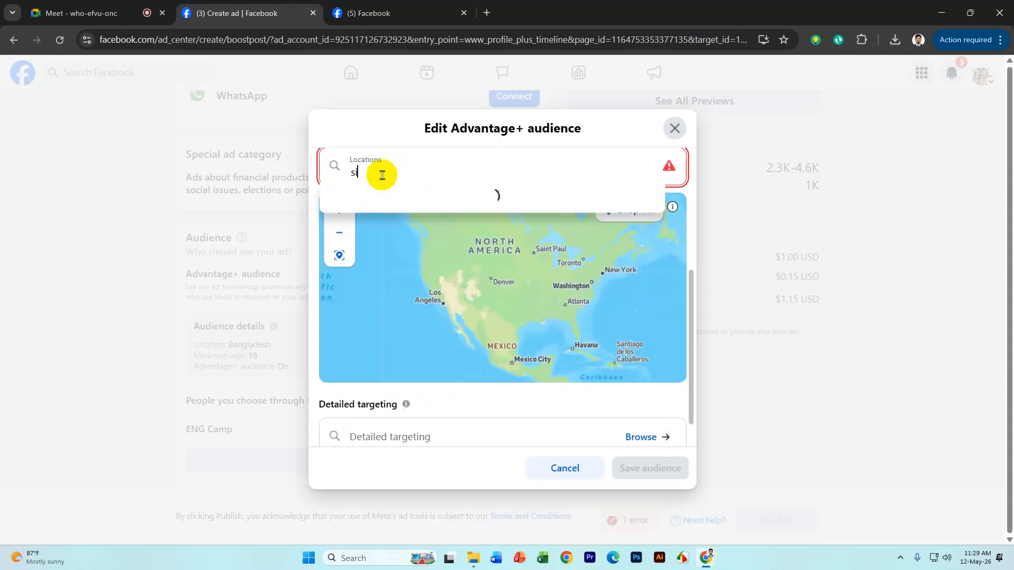
{"action": "key", "text": "BackSpace"}
{"action": "key", "text": "BackSpace"}
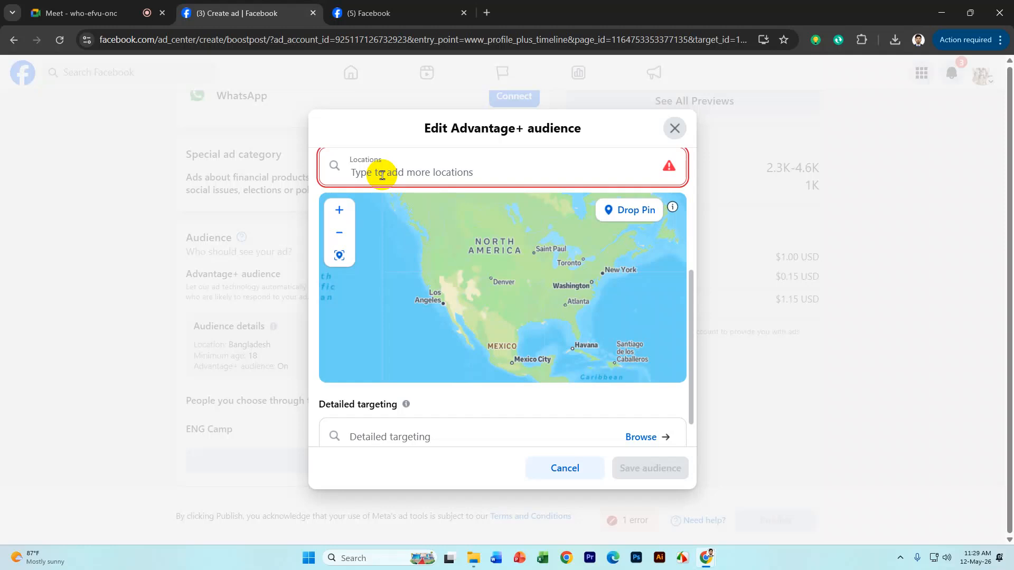
Add the country Bangladesh as the Advantage+ audience's location and save the audience
{"action": "type", "text": "bangla"}
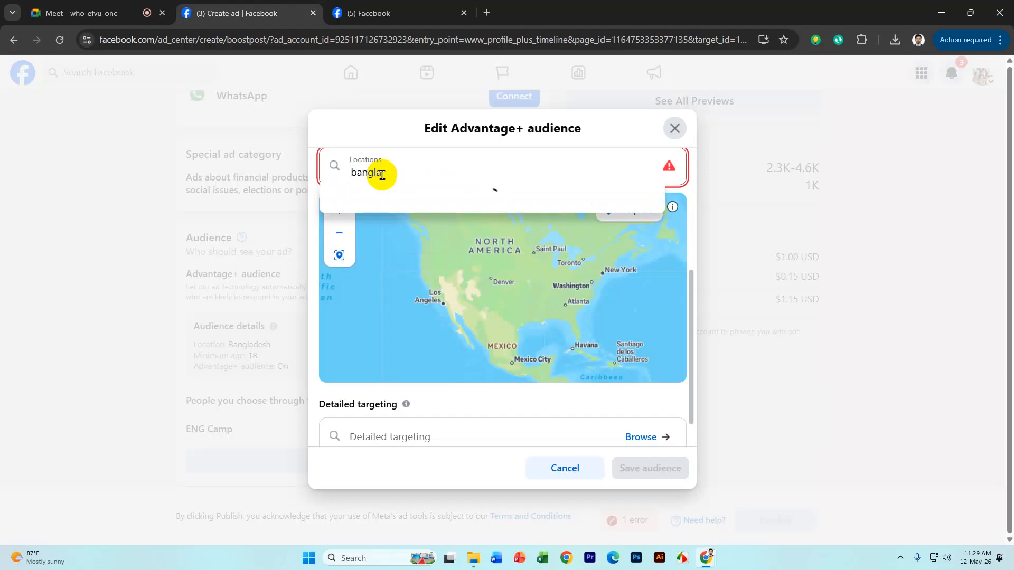
{"action": "type", "text": "desh"}
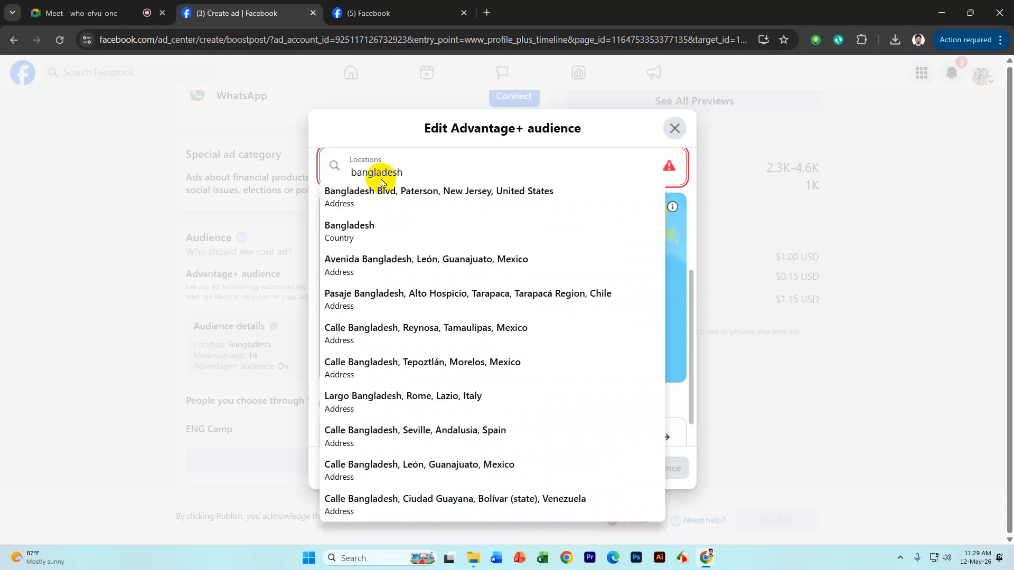
{"action": "left_click", "coordinate": [362, 227]}
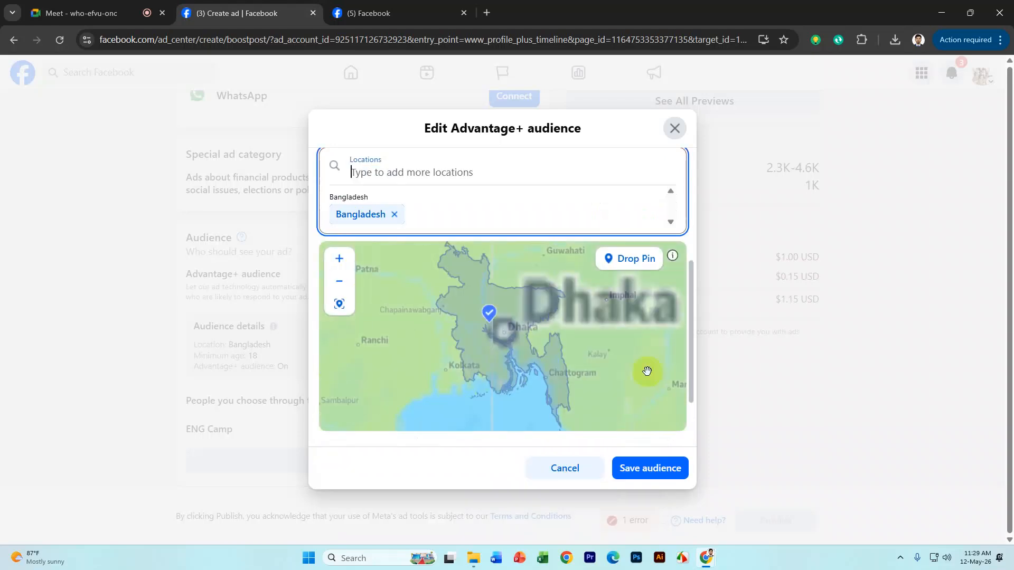
{"action": "left_click", "coordinate": [672, 465]}
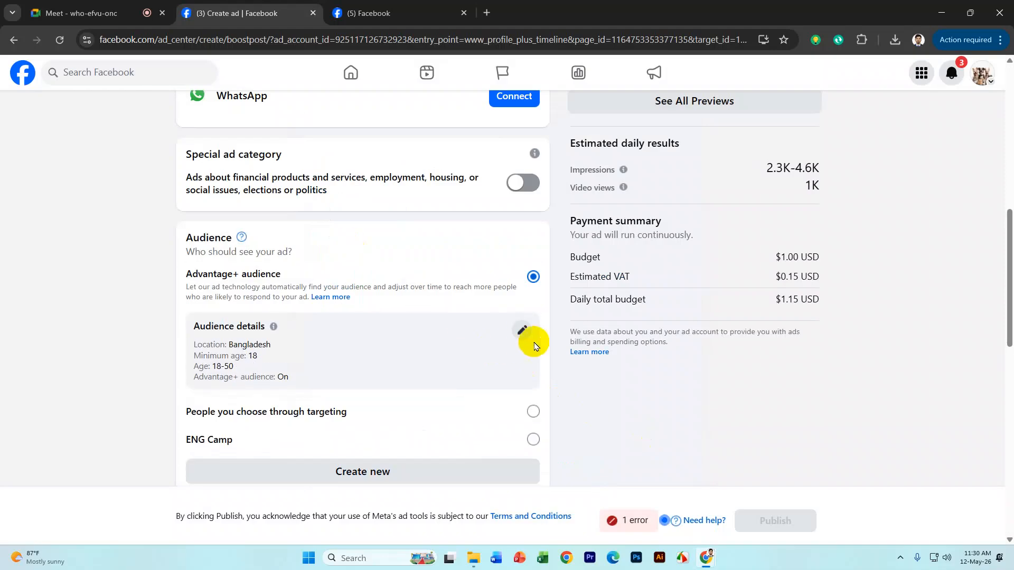
Reopen the saved Advantage+ audience for editing, review its settings, and remove Bangladesh from the locations
{"action": "left_click", "coordinate": [522, 330]}
{"action": "scroll", "coordinate": [494, 308], "scroll_direction": "down", "scroll_amount": 2}
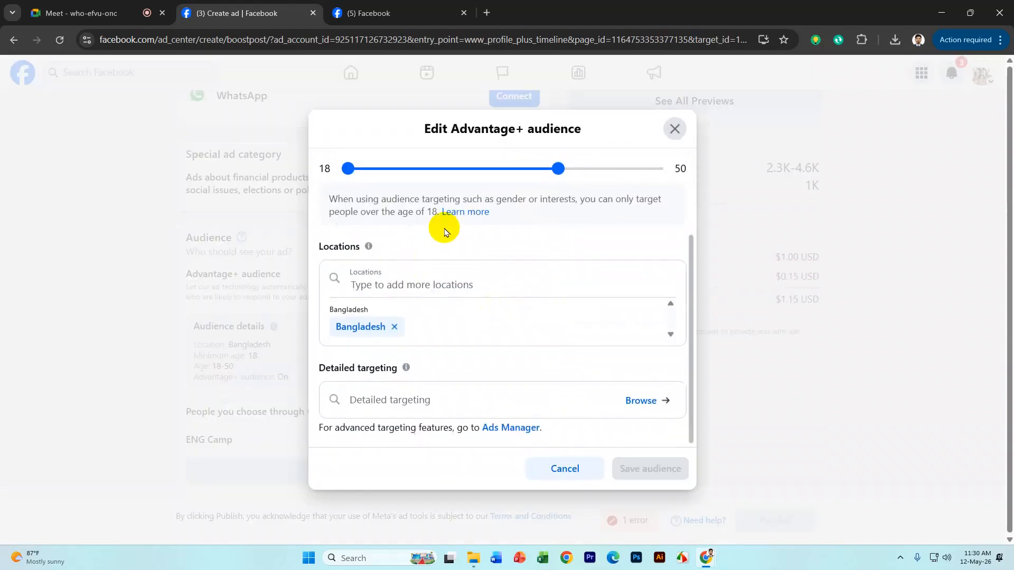
{"action": "scroll", "coordinate": [442, 226], "scroll_direction": "up", "scroll_amount": 3}
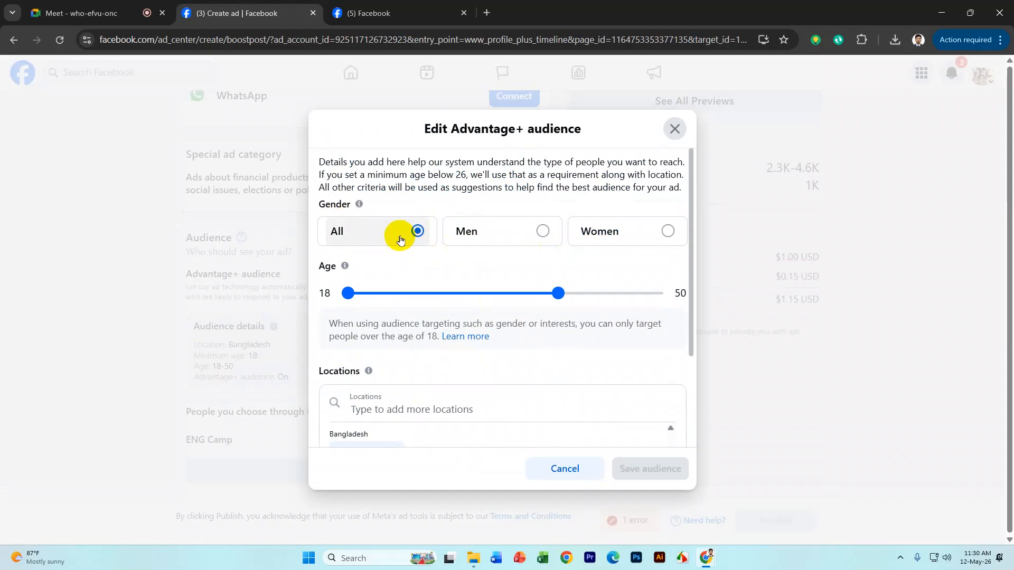
{"action": "scroll", "coordinate": [458, 328], "scroll_direction": "down", "scroll_amount": 2}
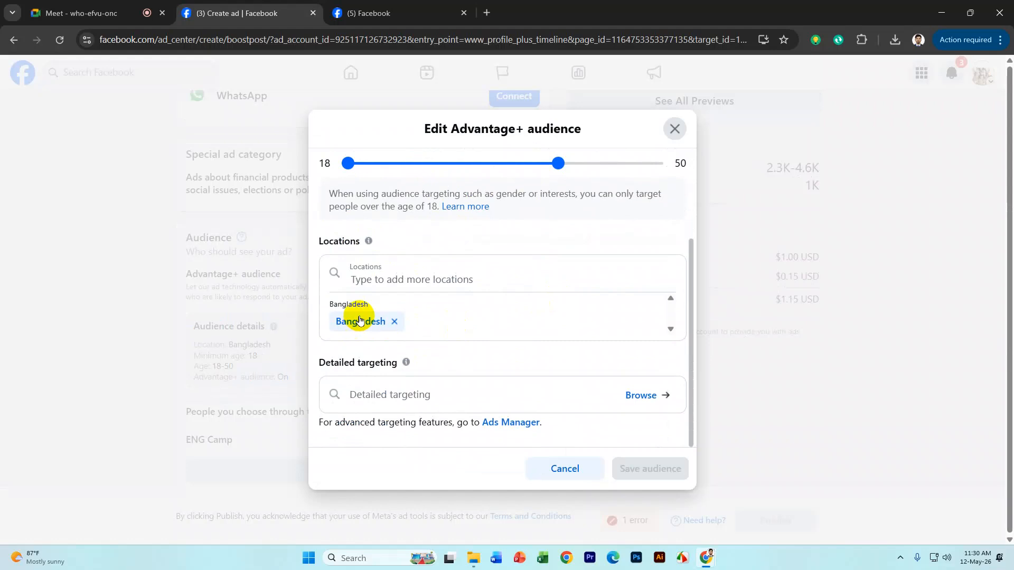
{"action": "left_click", "coordinate": [362, 290]}
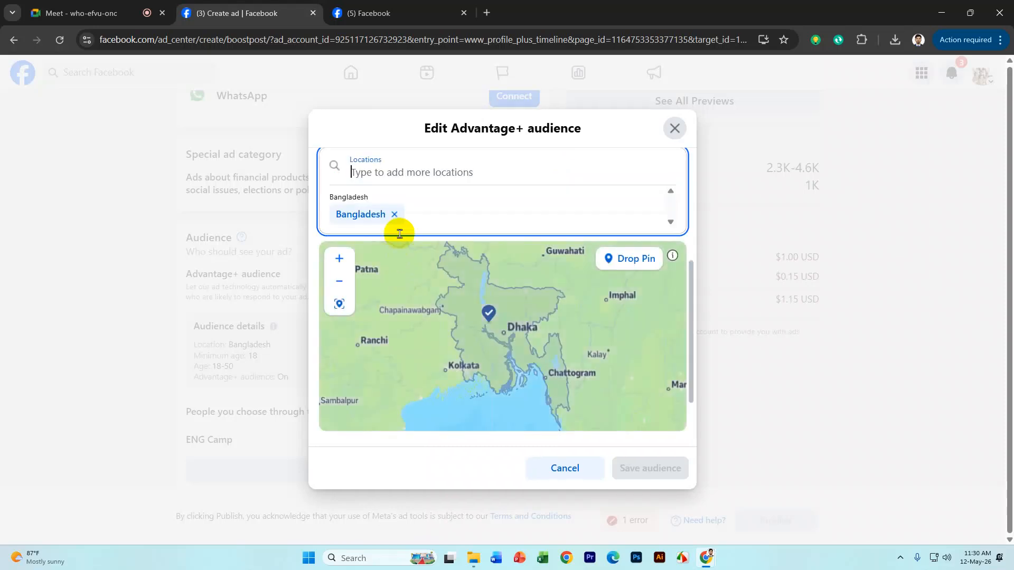
{"action": "left_click", "coordinate": [394, 214]}
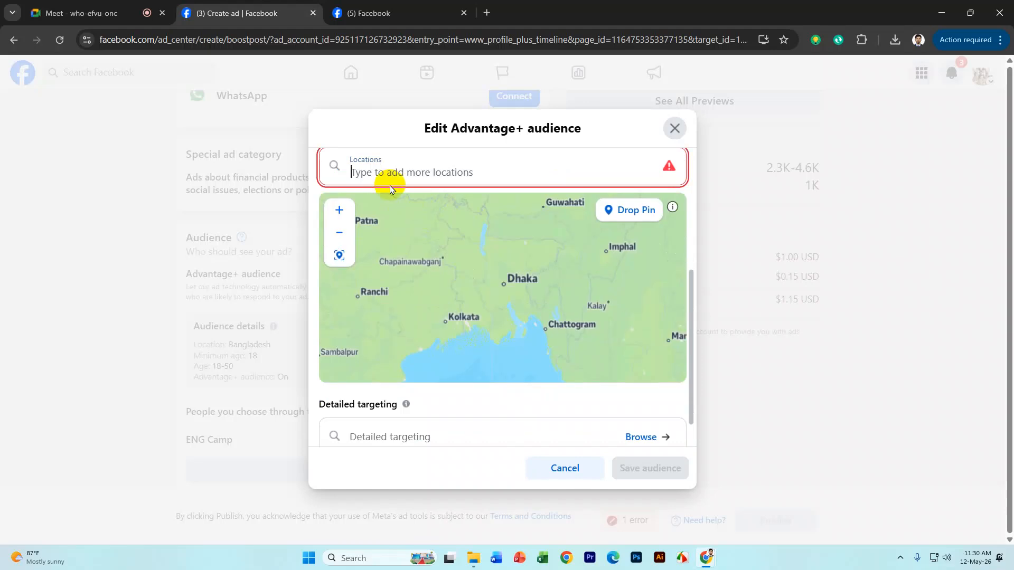
Search the locations for "magura,khulna" and add the city Magura, Khulna, Khulna Division, Bangladesh
{"action": "type", "text": "magura"}
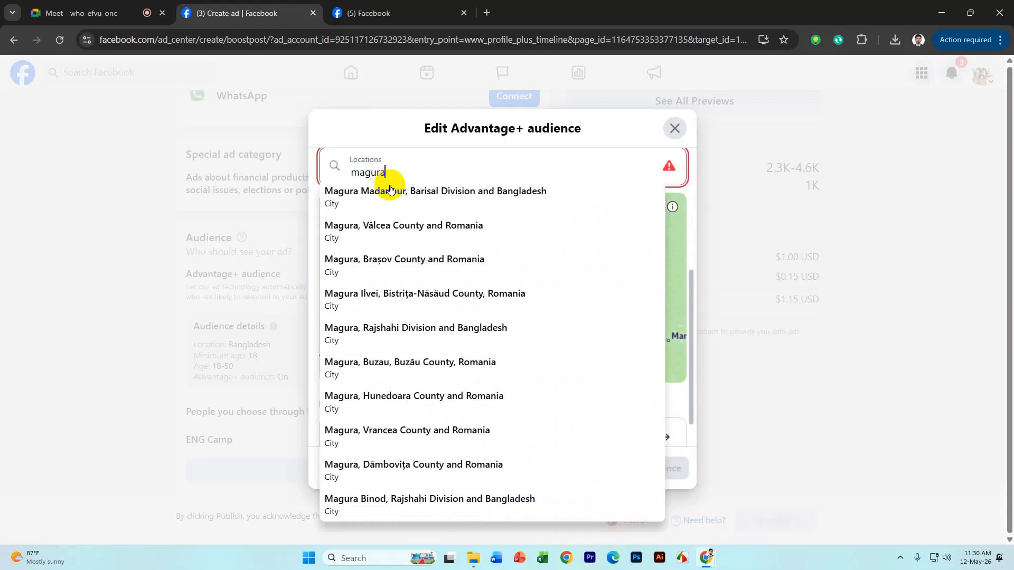
{"action": "type", "text": ",khu"}
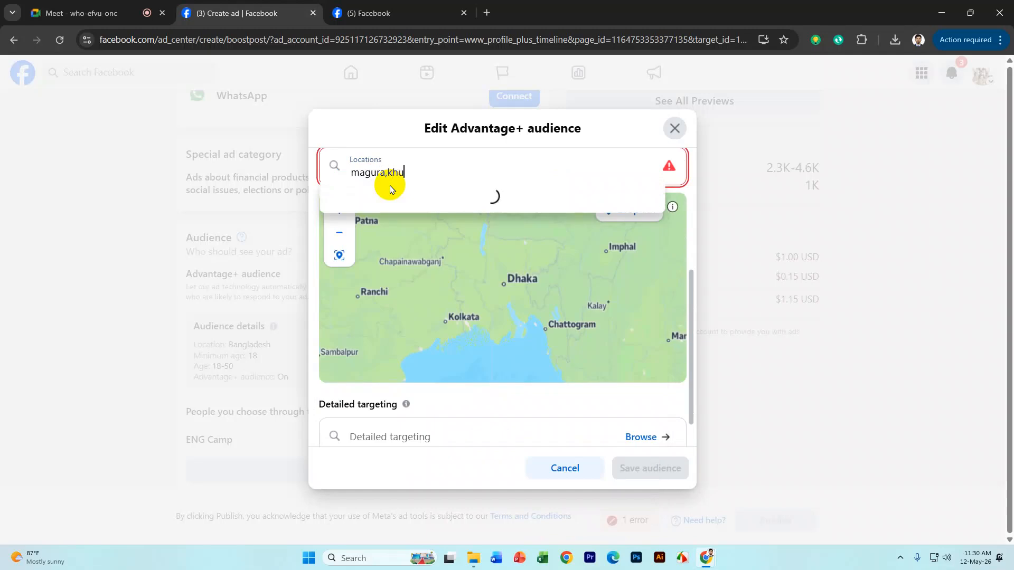
{"action": "type", "text": "lna"}
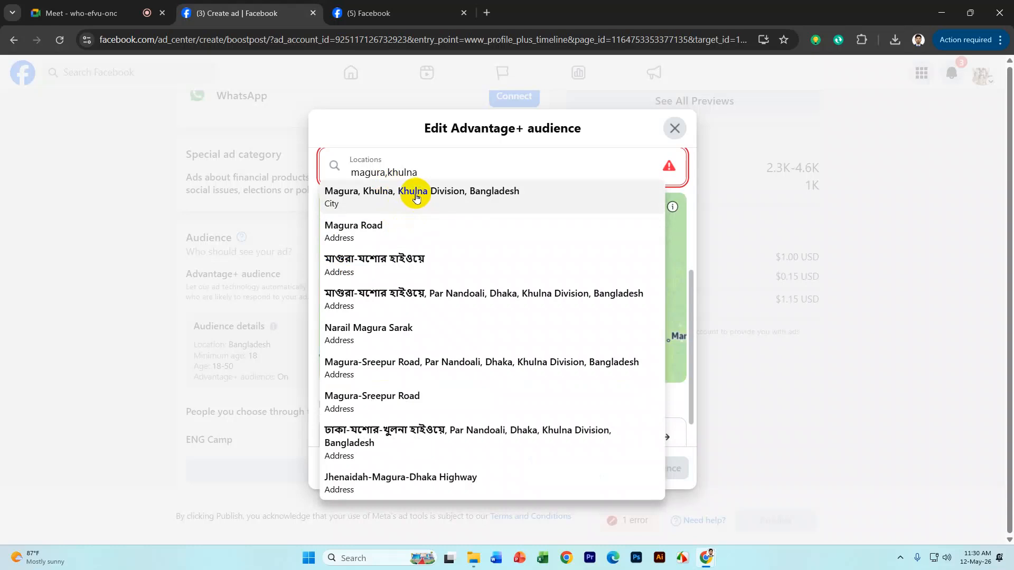
{"action": "left_click", "coordinate": [414, 196]}
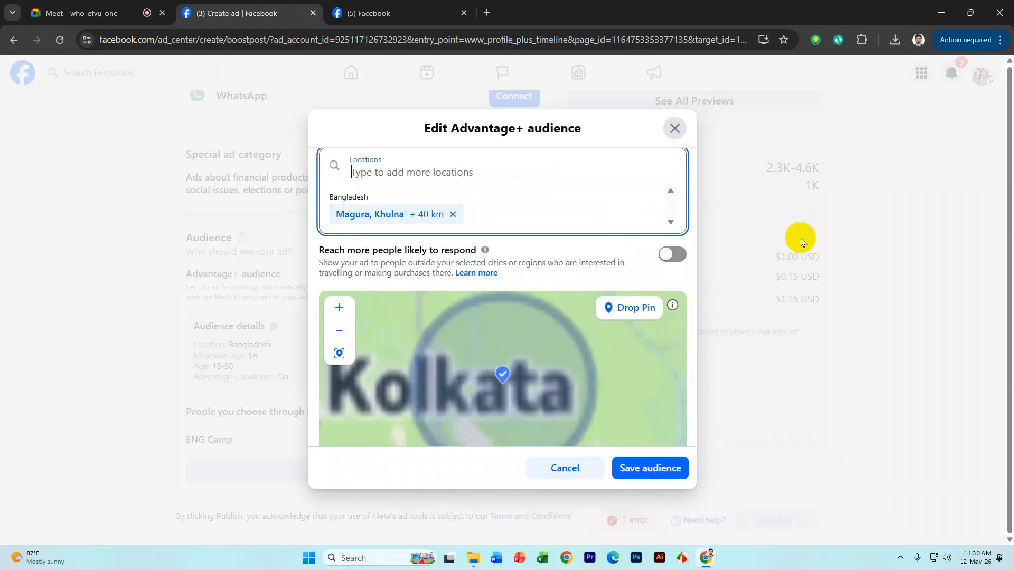
Find Magura town north of the added location's circle and drop a pin on the road junction just west of Magura Poly Clinic
{"action": "scroll", "coordinate": [622, 337], "scroll_direction": "down", "scroll_amount": 3}
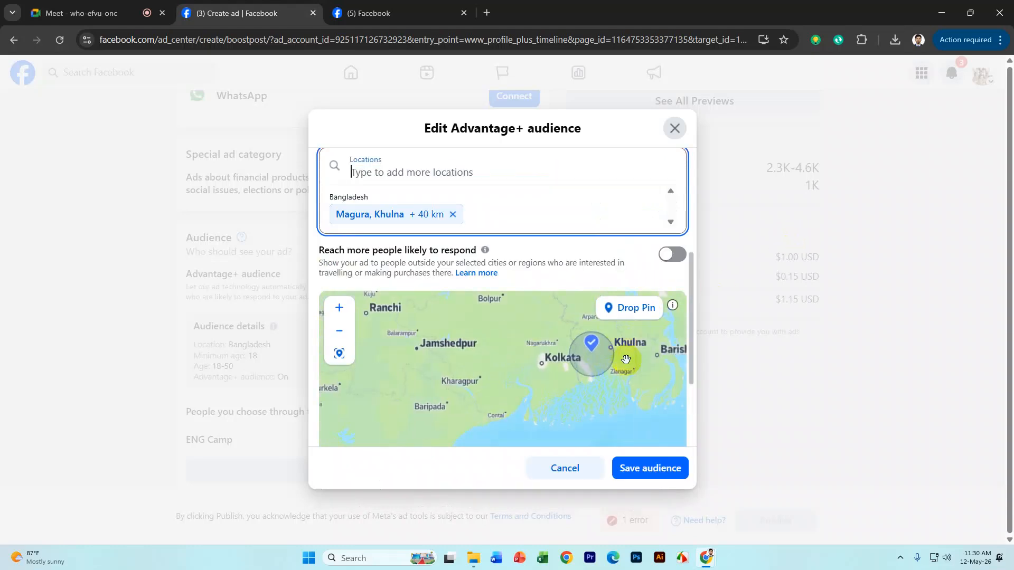
{"action": "scroll", "coordinate": [607, 381], "scroll_direction": "up", "scroll_amount": 5}
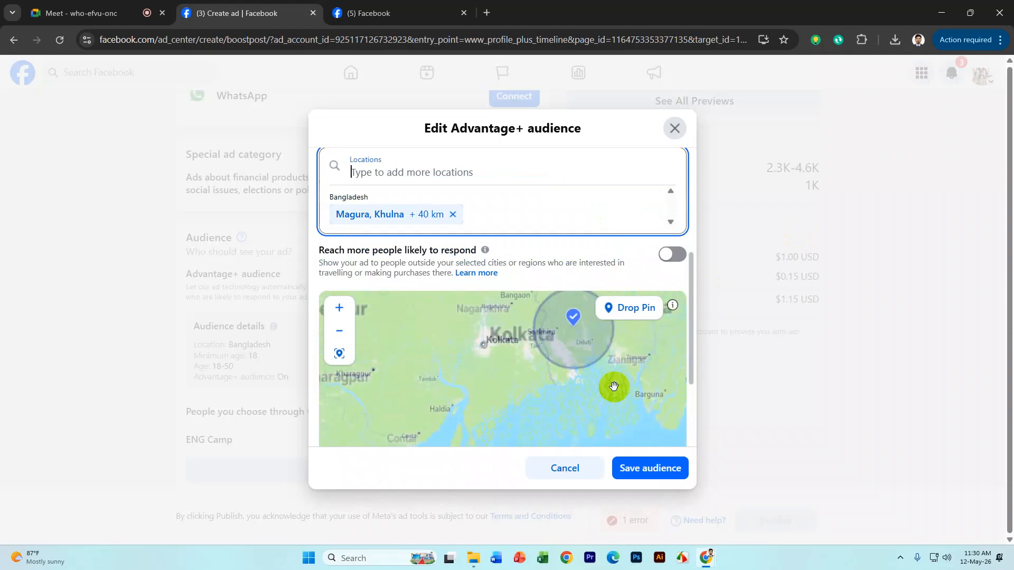
{"action": "left_click_drag", "start_coordinate": [562, 421], "coordinate": [547, 444]}
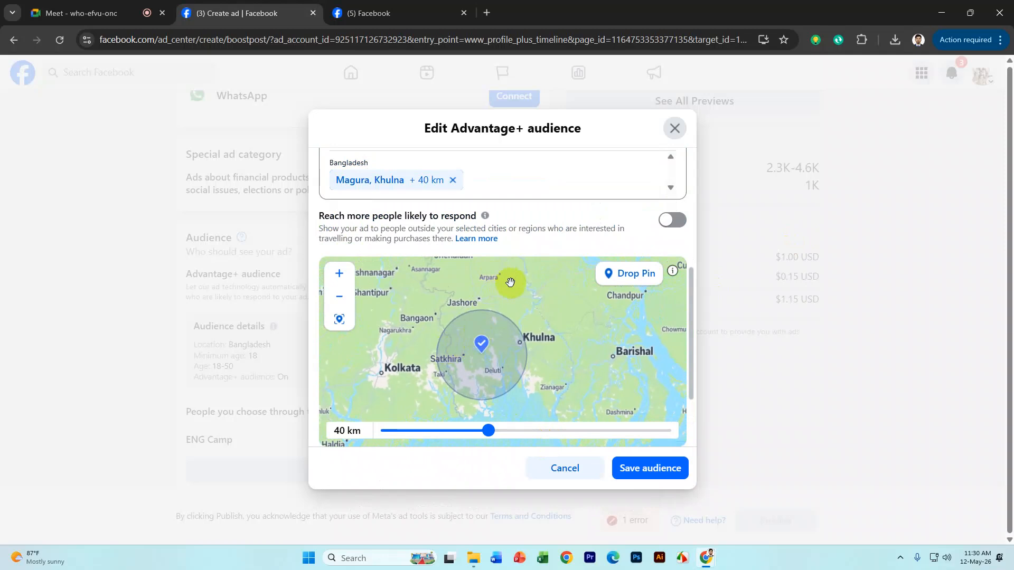
{"action": "left_click_drag", "start_coordinate": [509, 281], "coordinate": [545, 384]}
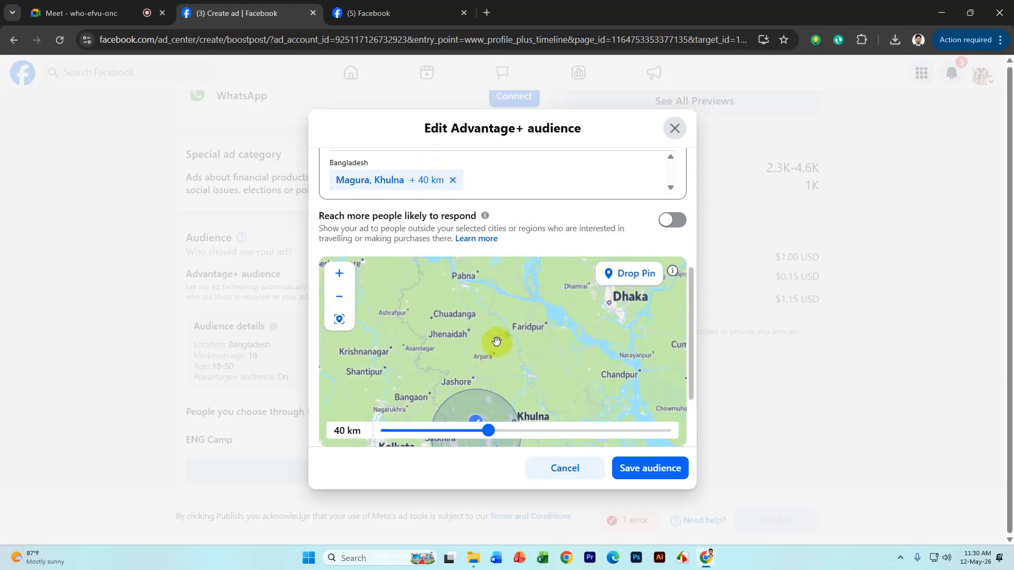
{"action": "scroll", "coordinate": [496, 341], "scroll_direction": "up", "scroll_amount": 5}
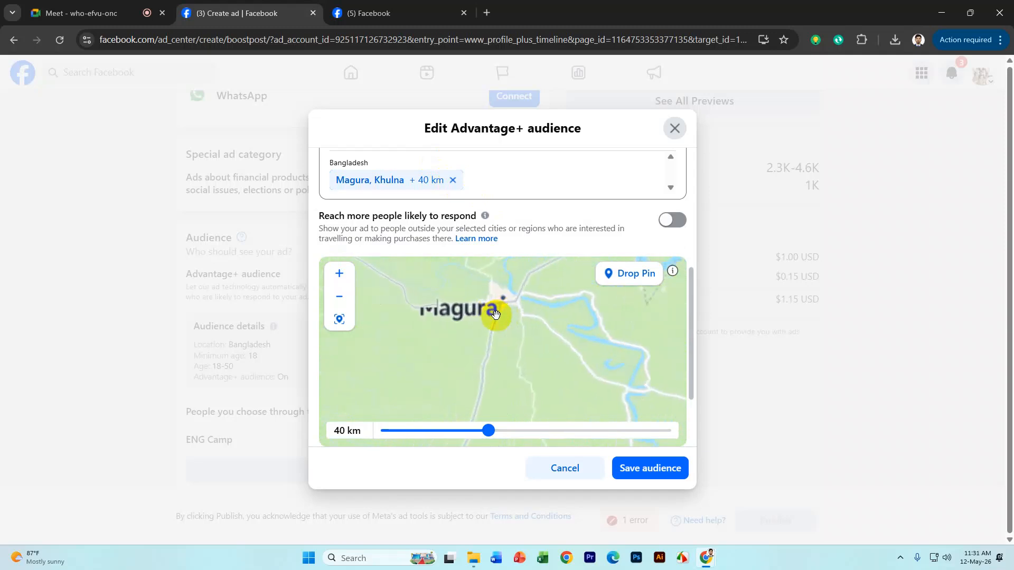
{"action": "scroll", "coordinate": [496, 316], "scroll_direction": "up", "scroll_amount": 3}
{"action": "left_click_drag", "start_coordinate": [539, 317], "coordinate": [544, 384]}
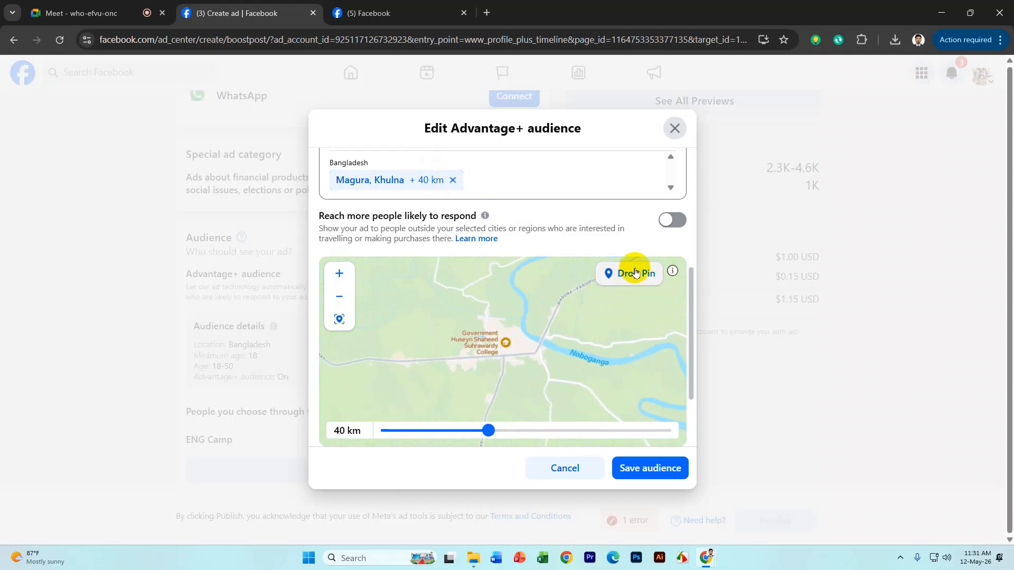
{"action": "left_click", "coordinate": [632, 272]}
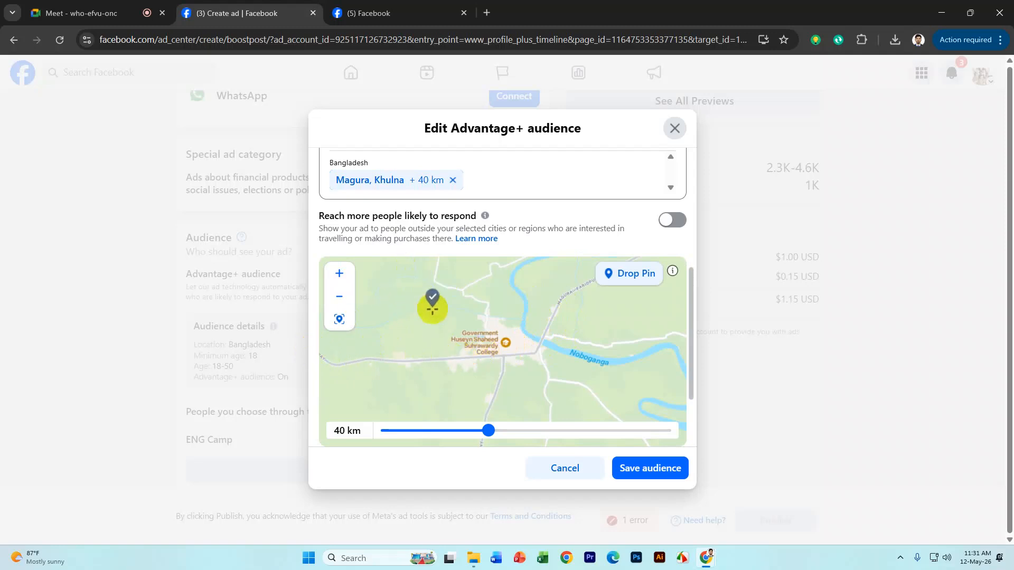
{"action": "scroll", "coordinate": [487, 371], "scroll_direction": "up", "scroll_amount": 2}
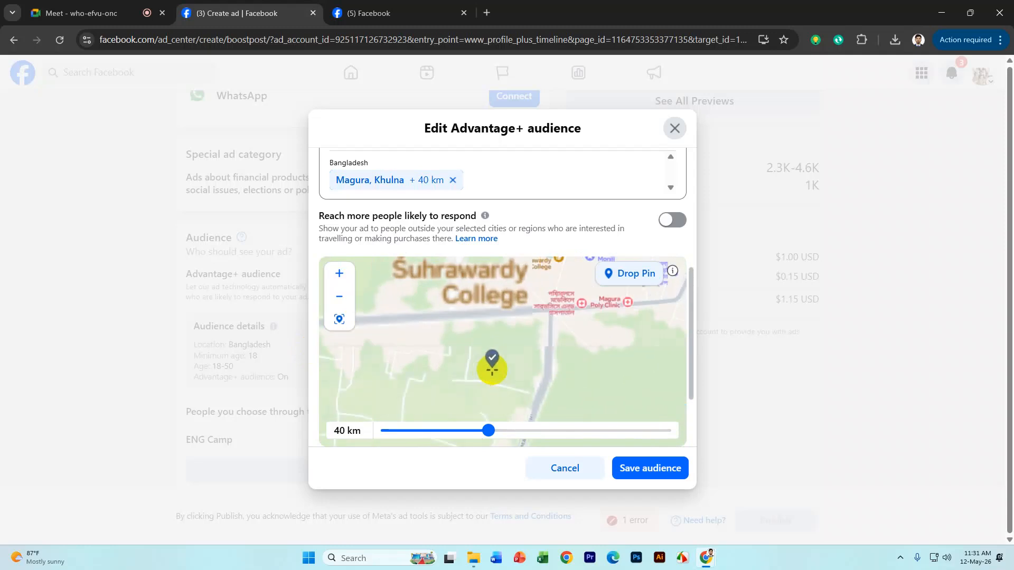
{"action": "scroll", "coordinate": [545, 322], "scroll_direction": "down", "scroll_amount": 2}
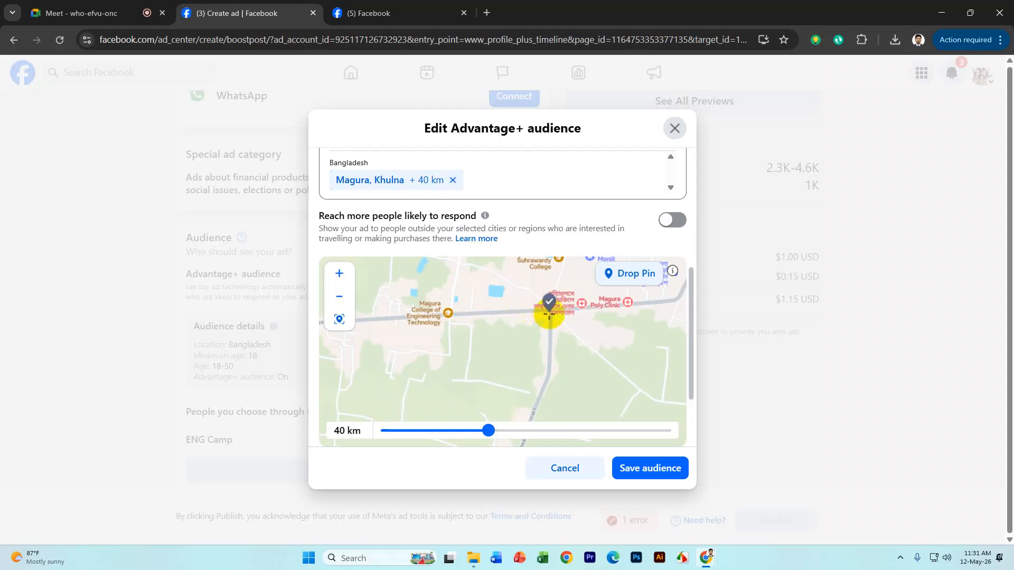
{"action": "left_click", "coordinate": [551, 311]}
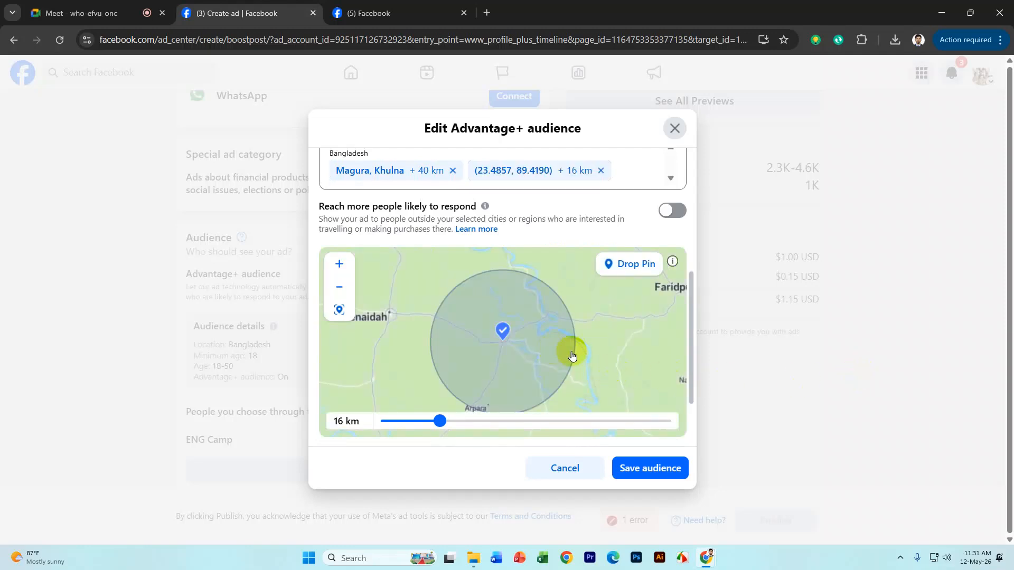
Widen the dropped pin's radius to 80 km and check the area it covers on the map
{"action": "scroll", "coordinate": [575, 351], "scroll_direction": "down", "scroll_amount": 2}
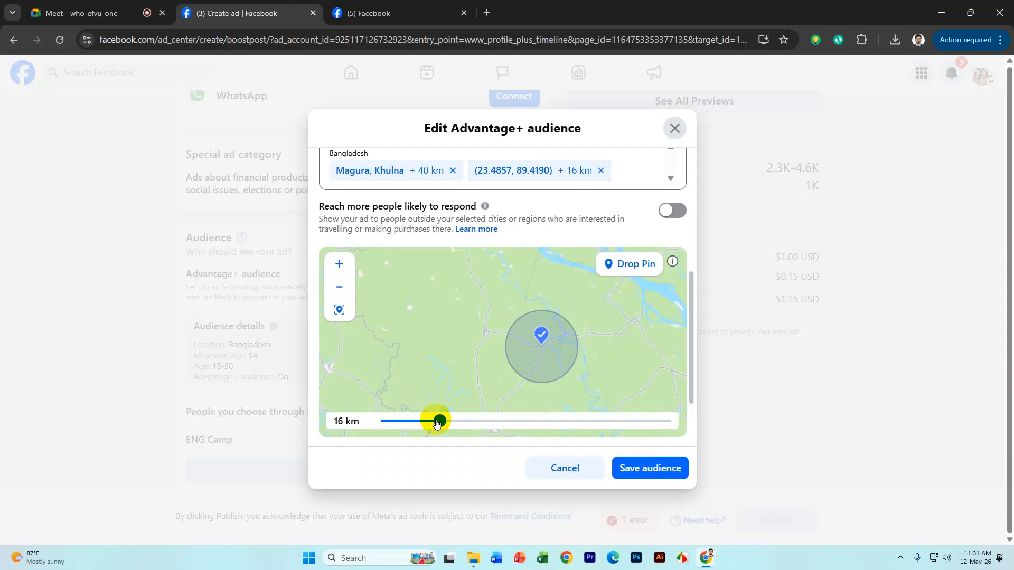
{"action": "left_click_drag", "start_coordinate": [436, 423], "coordinate": [665, 423]}
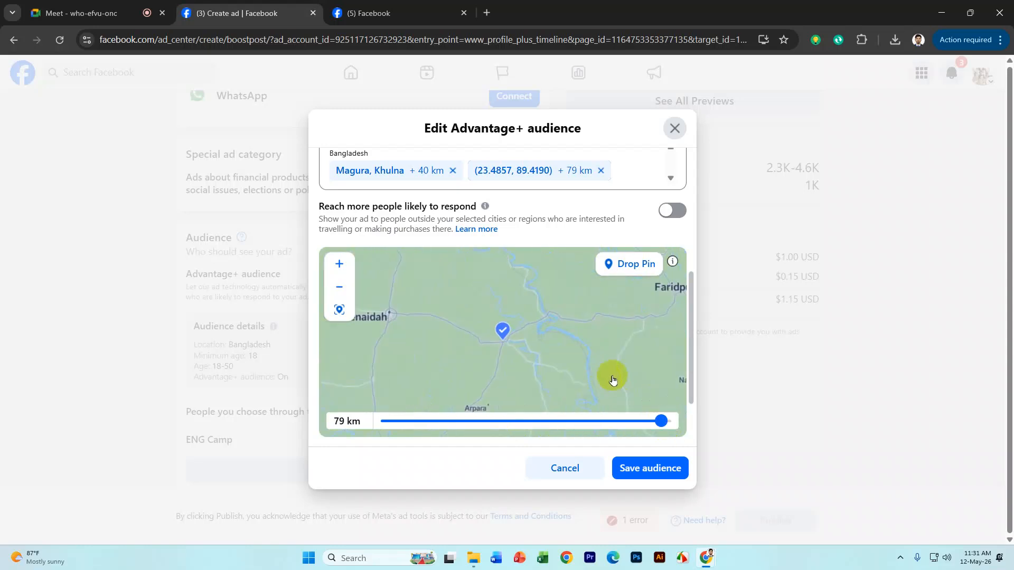
{"action": "scroll", "coordinate": [609, 371], "scroll_direction": "down", "scroll_amount": 4}
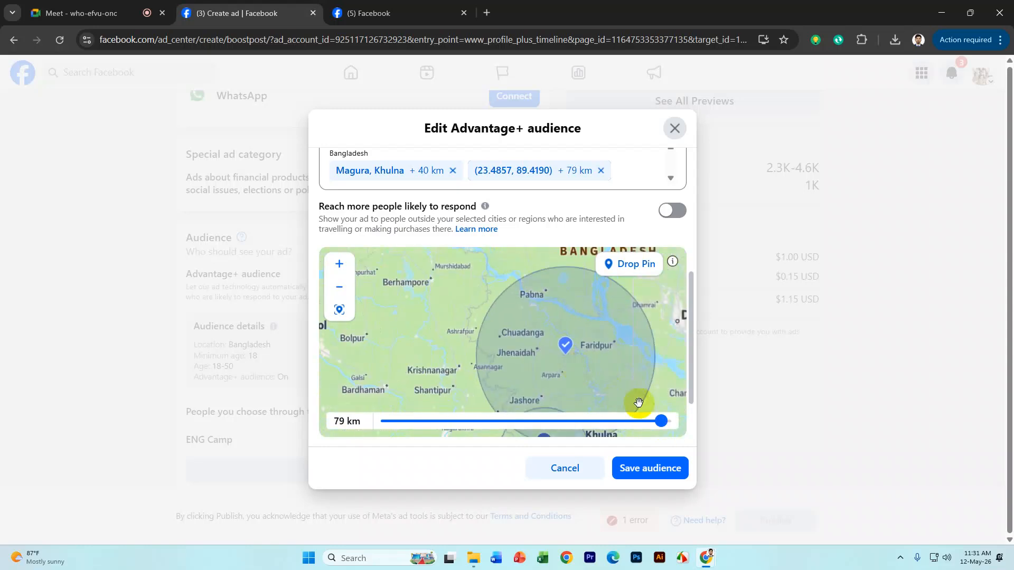
{"action": "scroll", "coordinate": [621, 368], "scroll_direction": "down", "scroll_amount": 2}
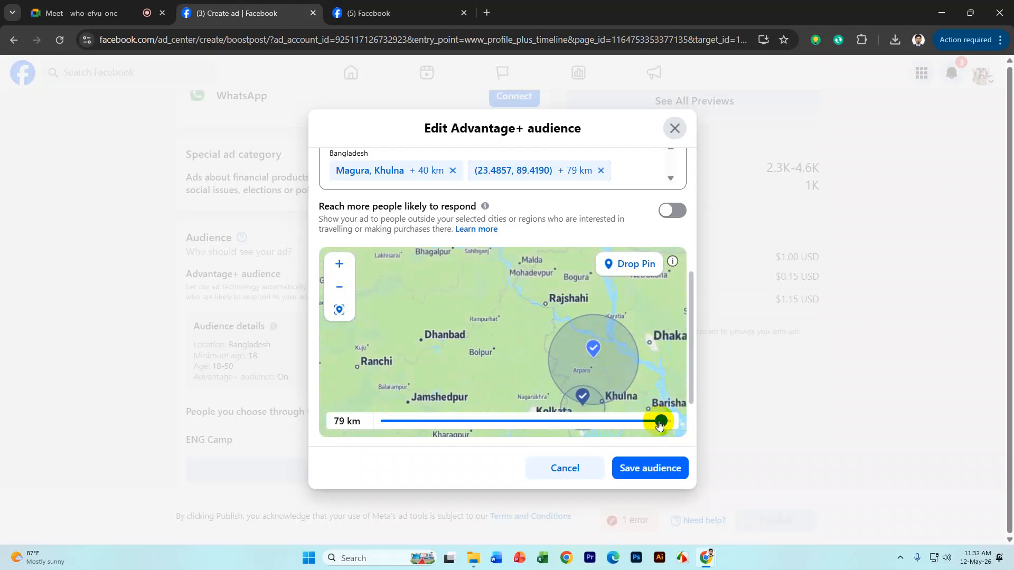
{"action": "scroll", "coordinate": [638, 355], "scroll_direction": "up", "scroll_amount": 2}
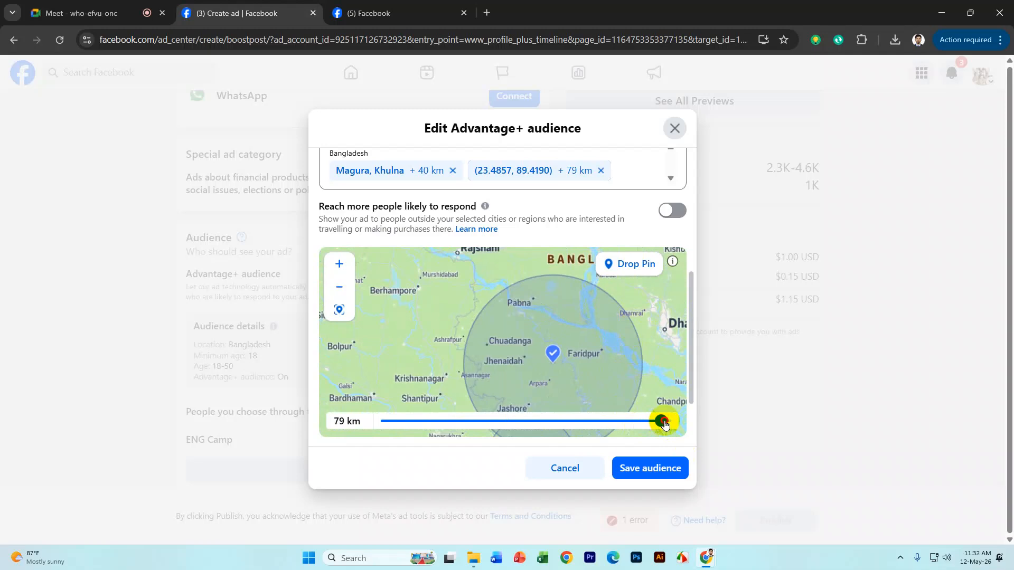
{"action": "left_click_drag", "start_coordinate": [664, 424], "coordinate": [669, 422]}
{"action": "scroll", "coordinate": [559, 359], "scroll_direction": "up", "scroll_amount": 5}
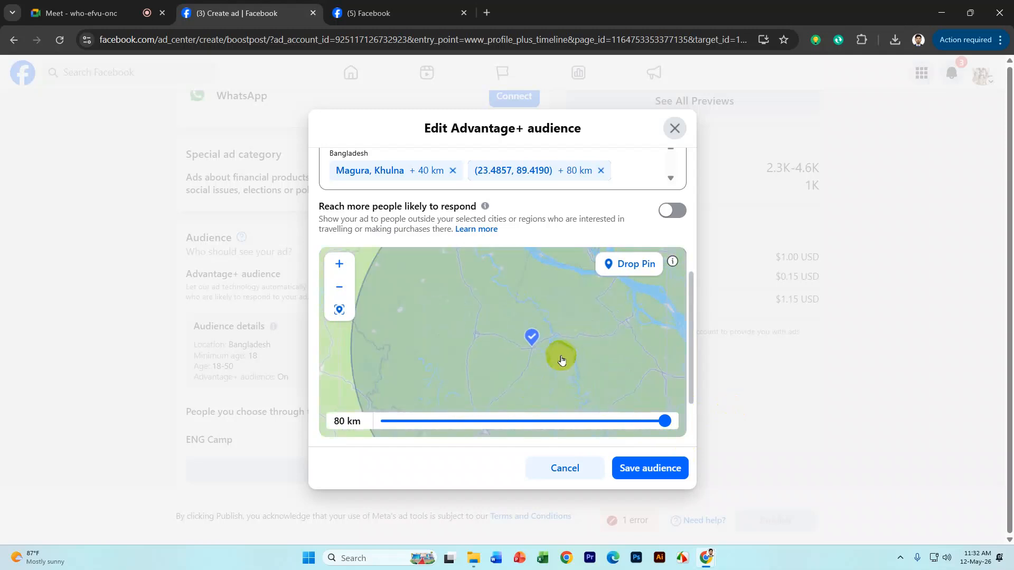
{"action": "scroll", "coordinate": [561, 360], "scroll_direction": "down", "scroll_amount": 3}
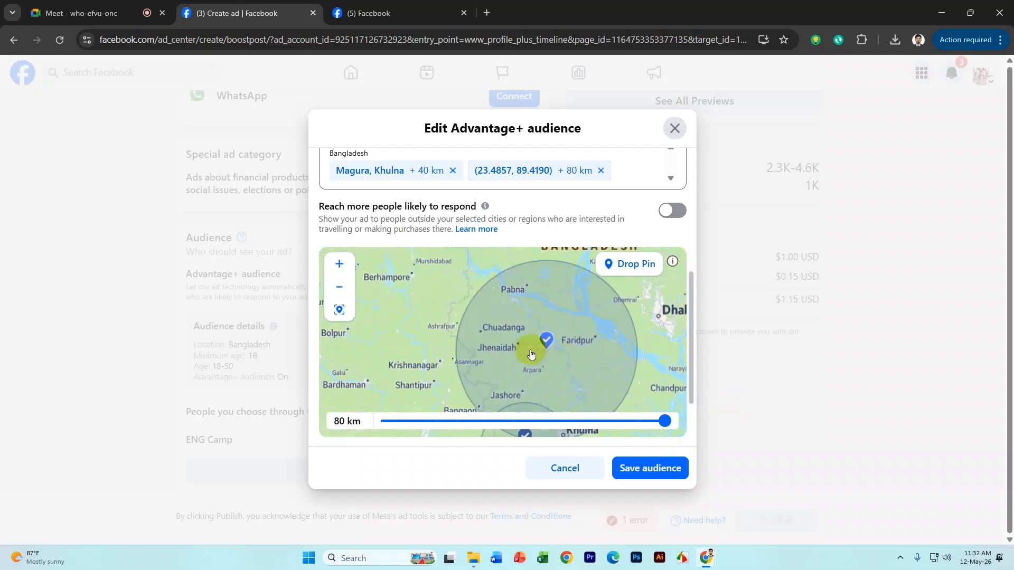
Remove Magura, Khulna from the audience locations, keep only the dropped pin, and check the area it covers on the map
{"action": "scroll", "coordinate": [533, 346], "scroll_direction": "down", "scroll_amount": 2}
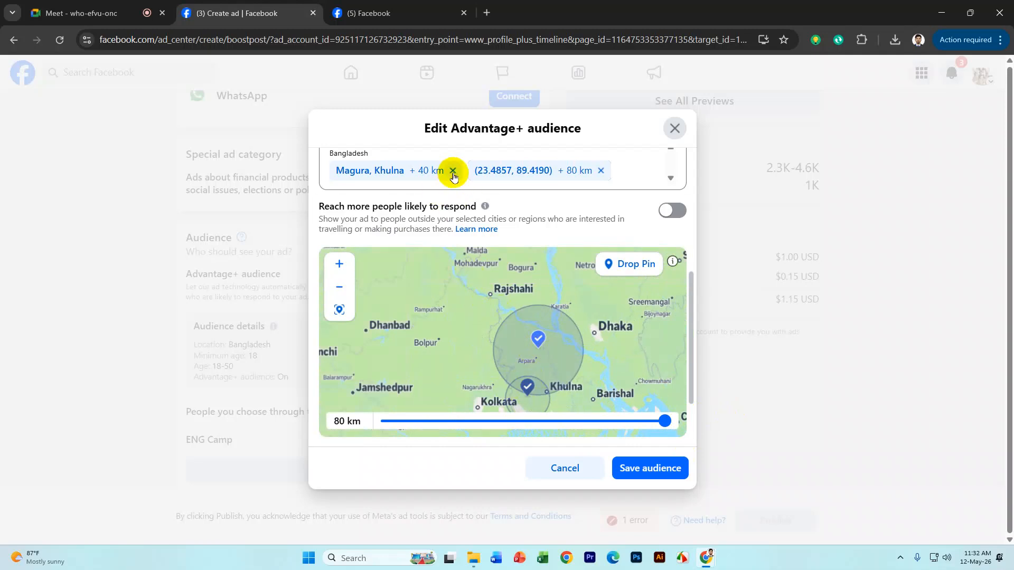
{"action": "left_click", "coordinate": [452, 170]}
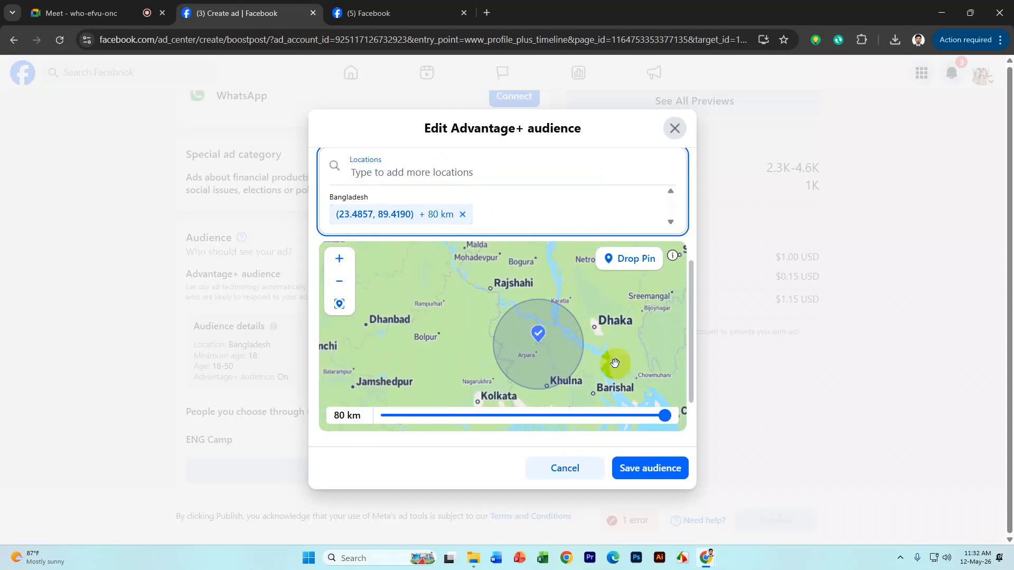
{"action": "scroll", "coordinate": [541, 349], "scroll_direction": "up", "scroll_amount": 3}
{"action": "scroll", "coordinate": [540, 349], "scroll_direction": "down", "scroll_amount": 2}
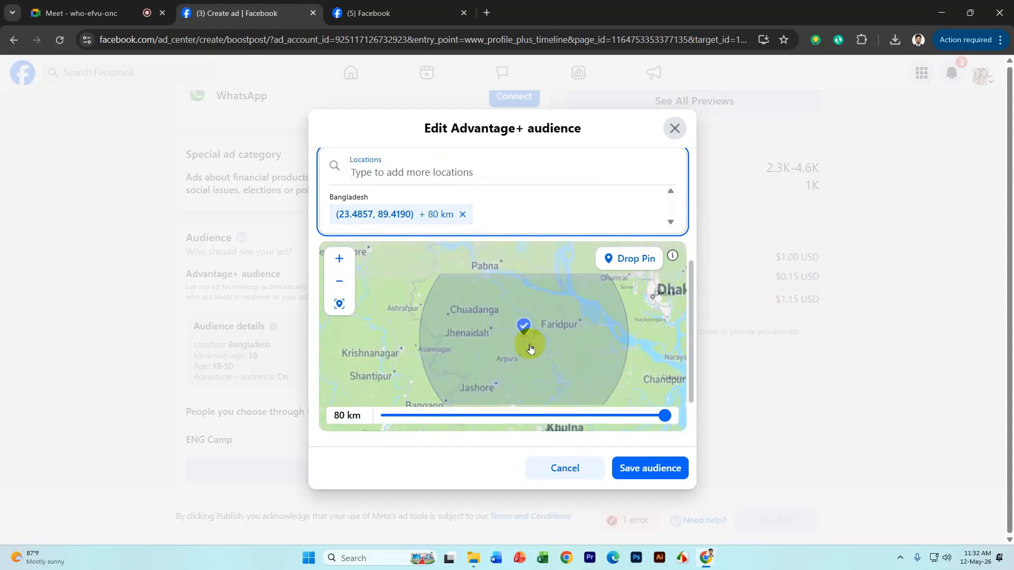
{"action": "scroll", "coordinate": [514, 344], "scroll_direction": "down", "scroll_amount": 2}
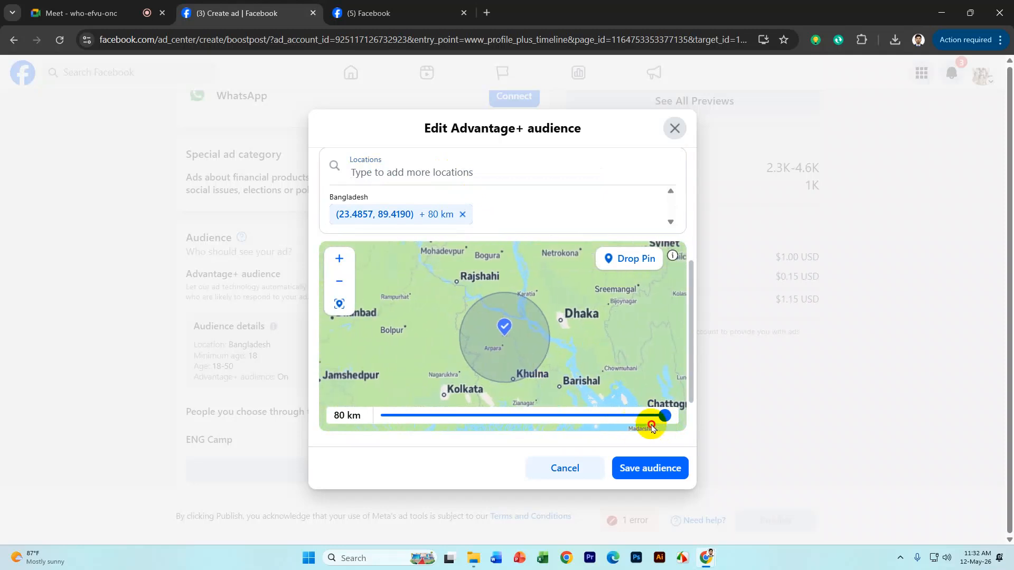
Reduce the dropped pin's radius to 30 km and check which surrounding towns the circle covers
{"action": "left_click_drag", "start_coordinate": [663, 415], "coordinate": [488, 401]}
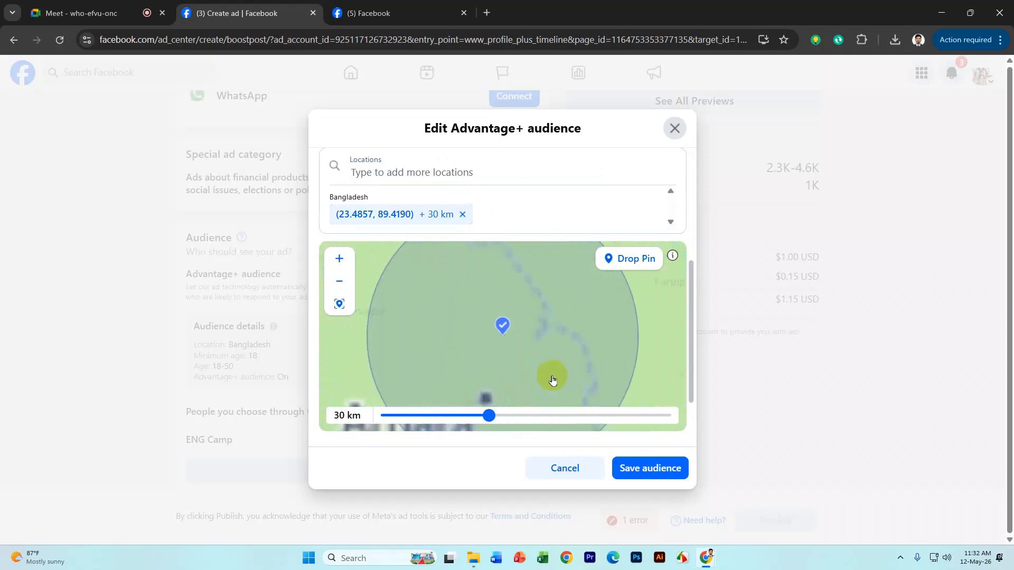
{"action": "scroll", "coordinate": [654, 351], "scroll_direction": "down", "scroll_amount": 1}
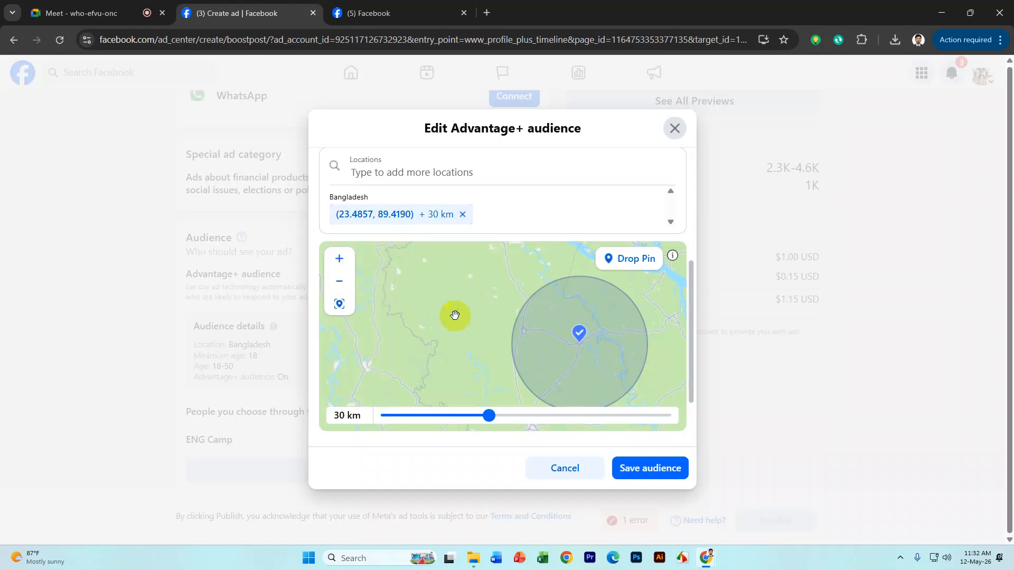
{"action": "scroll", "coordinate": [472, 314], "scroll_direction": "down", "scroll_amount": 2}
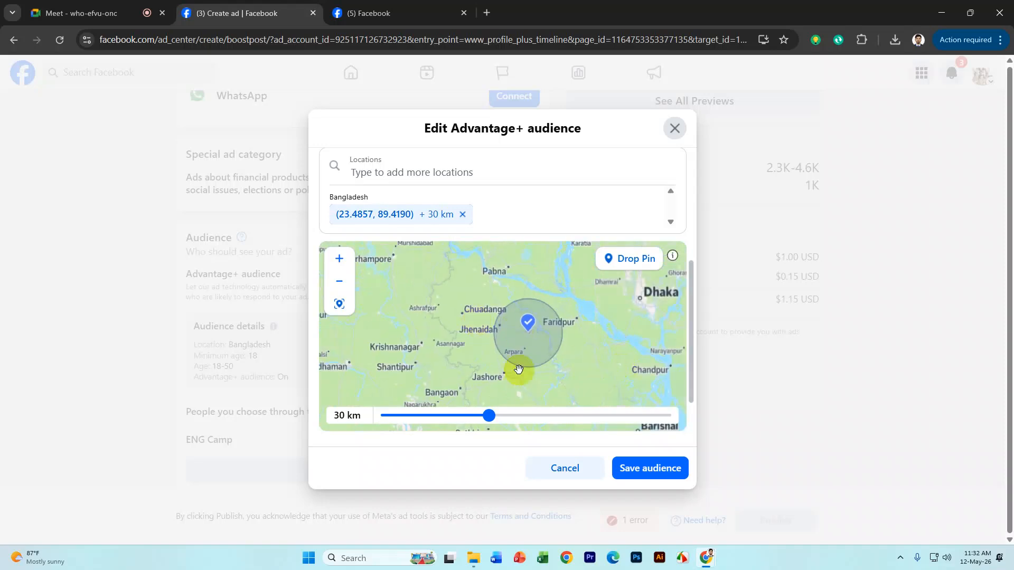
Try the dropped pin's radius at 80 km, 42 km and 33 km, and inspect the area covered around it
{"action": "left_click_drag", "start_coordinate": [489, 417], "coordinate": [774, 436]}
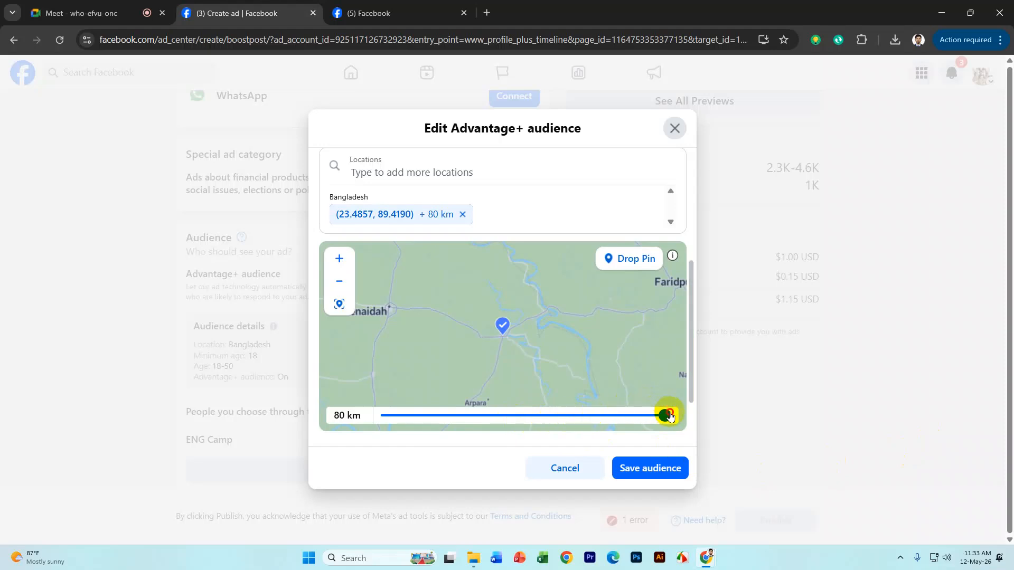
{"action": "left_click_drag", "start_coordinate": [670, 416], "coordinate": [532, 417]}
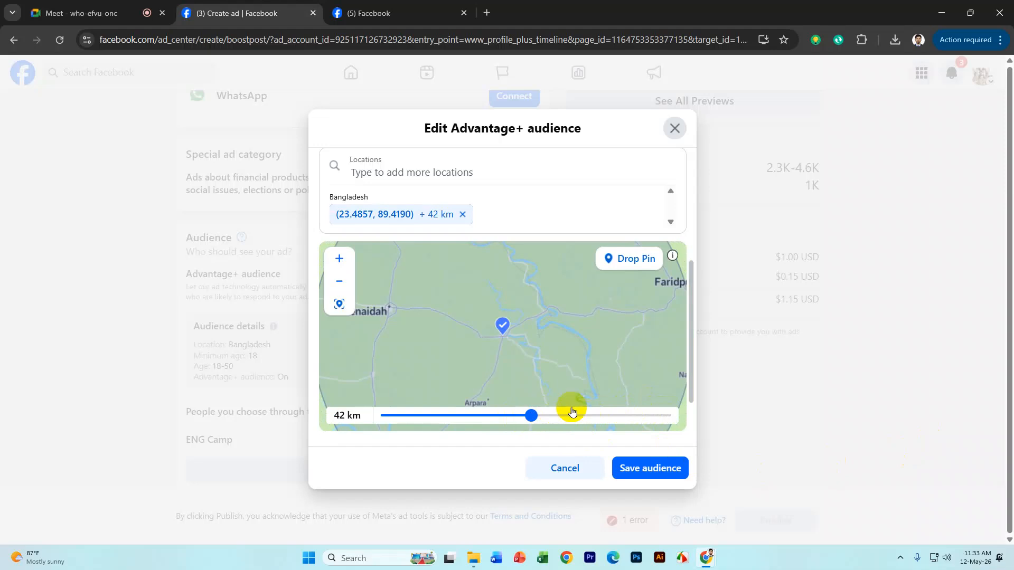
{"action": "left_click_drag", "start_coordinate": [529, 416], "coordinate": [499, 415]}
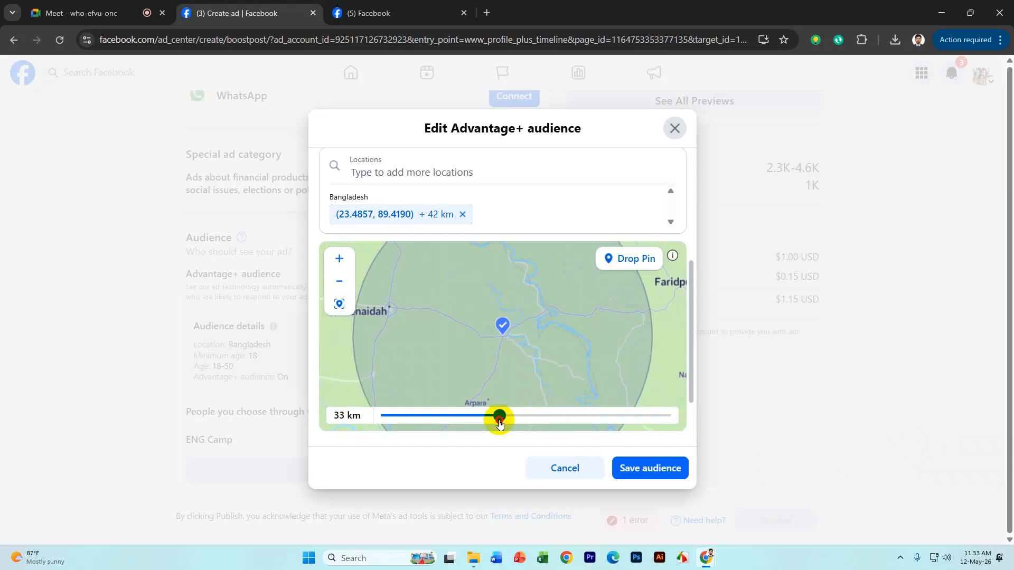
{"action": "scroll", "coordinate": [658, 370], "scroll_direction": "down", "scroll_amount": 3}
{"action": "scroll", "coordinate": [658, 370], "scroll_direction": "down", "scroll_amount": 1}
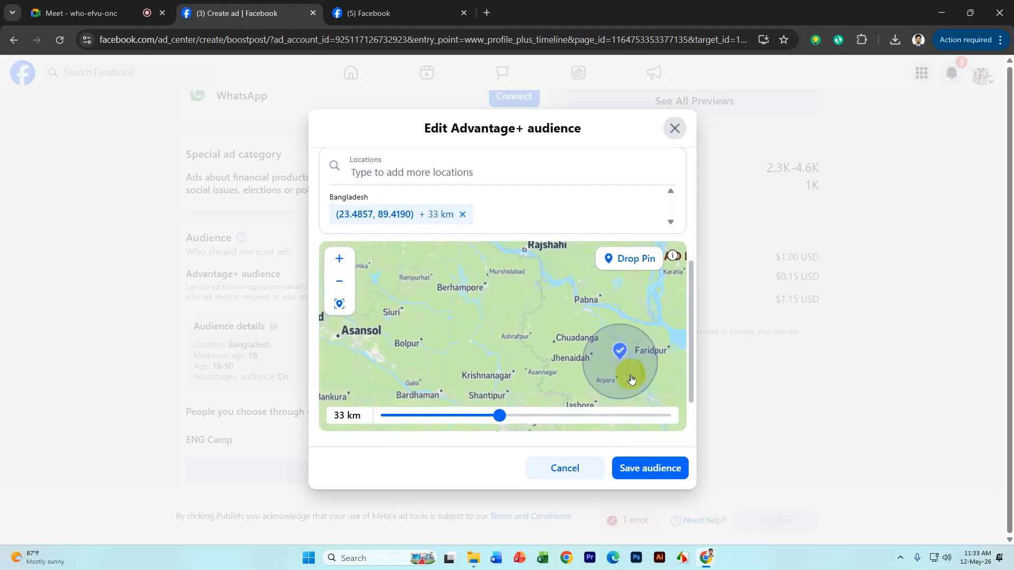
{"action": "left_click_drag", "start_coordinate": [566, 362], "coordinate": [460, 317]}
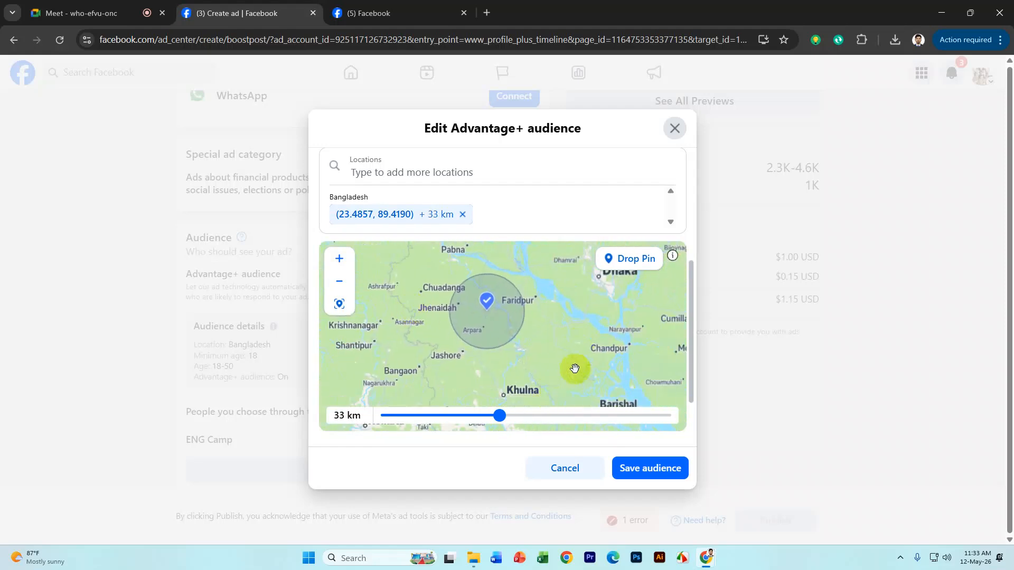
{"action": "scroll", "coordinate": [570, 368], "scroll_direction": "up", "scroll_amount": 1}
{"action": "scroll", "coordinate": [533, 363], "scroll_direction": "down", "scroll_amount": 1}
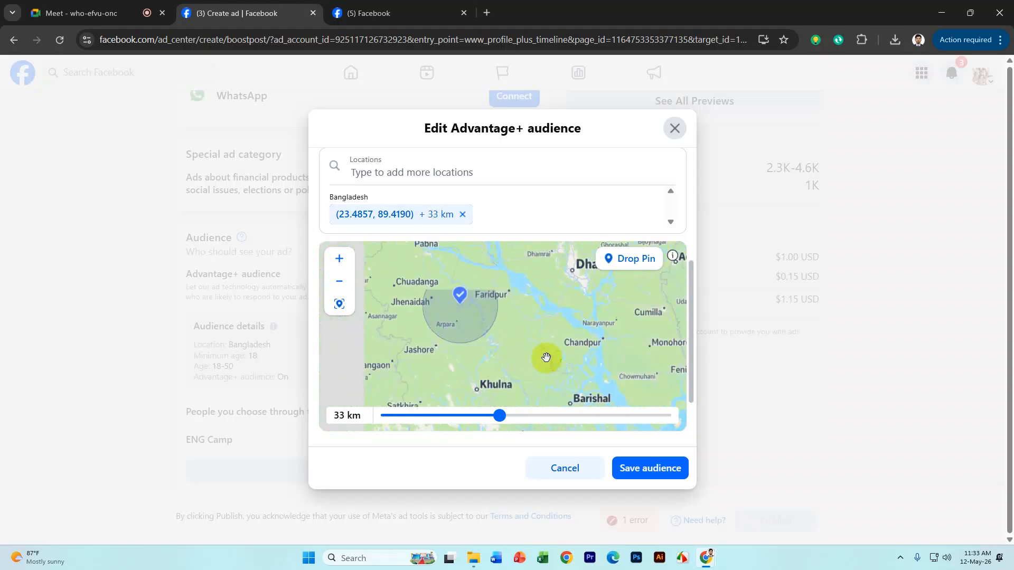
Shrink the dropped pin's radius to 2 km and inspect the circle around Magura town on the map
{"action": "left_click_drag", "start_coordinate": [503, 421], "coordinate": [385, 414]}
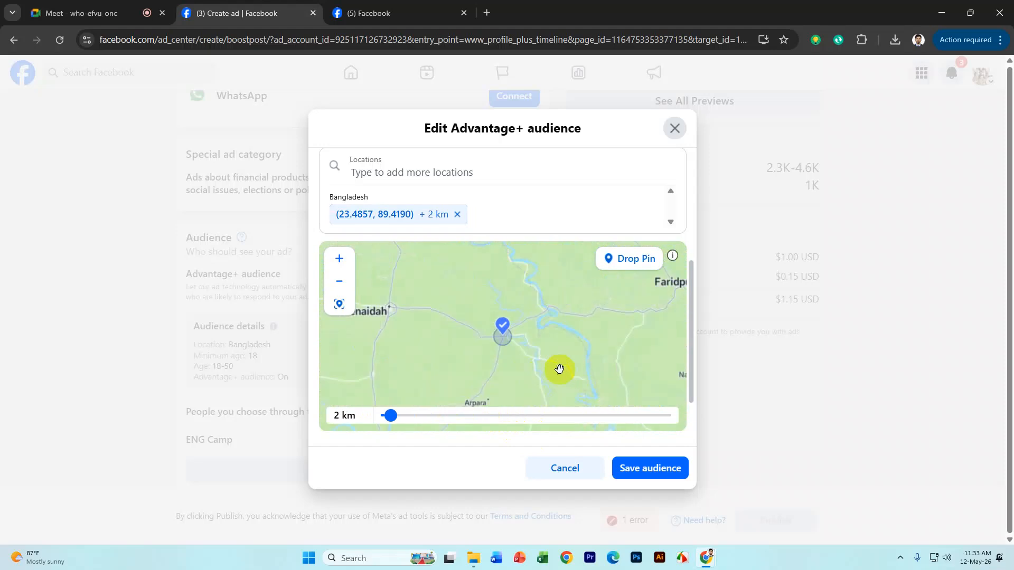
{"action": "left_click_drag", "start_coordinate": [514, 327], "coordinate": [618, 369]}
{"action": "scroll", "coordinate": [613, 367], "scroll_direction": "up", "scroll_amount": 5}
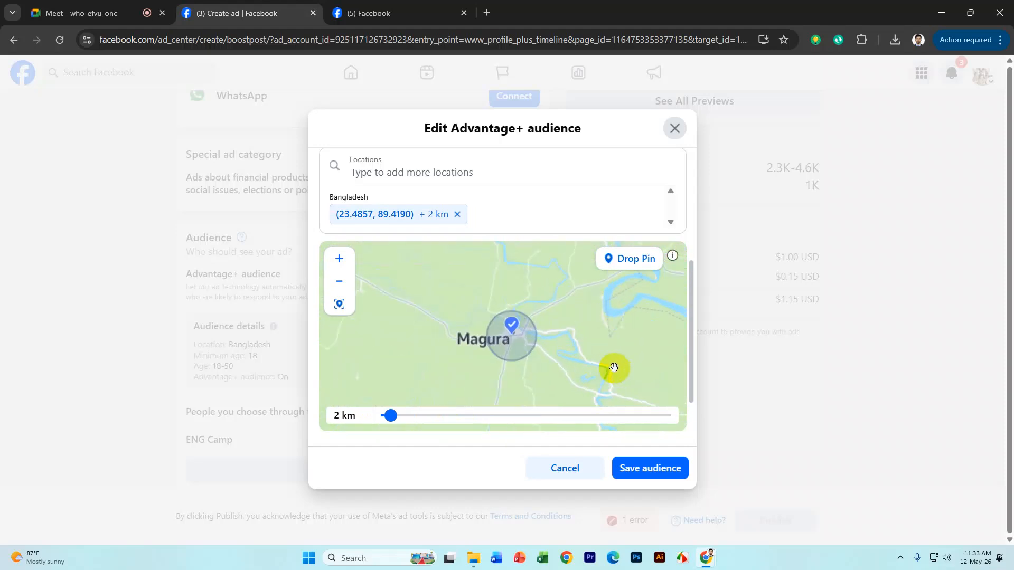
{"action": "scroll", "coordinate": [498, 357], "scroll_direction": "down", "scroll_amount": 5}
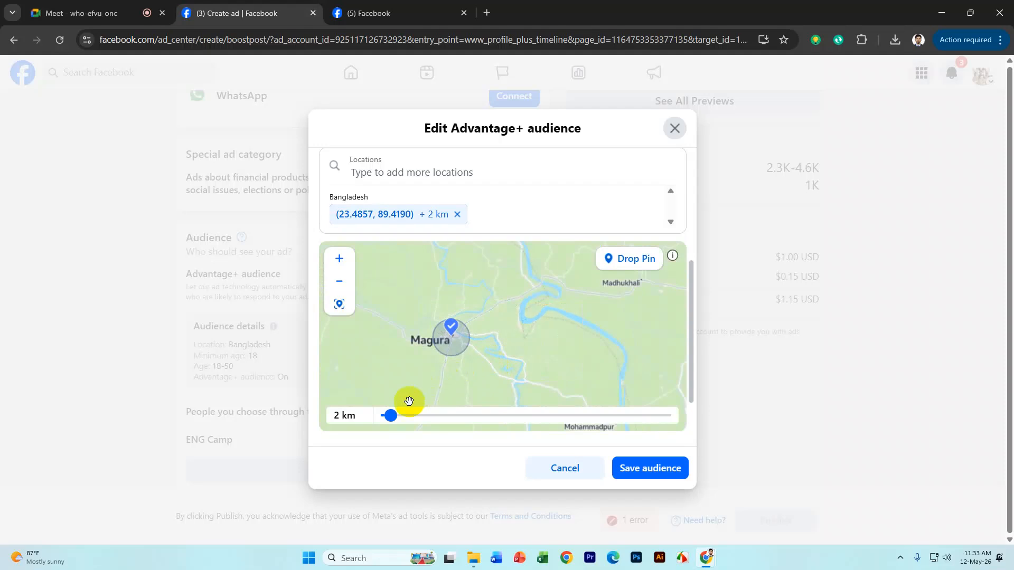
Widen the dropped pin's radius to 10 km and then to 15 km
{"action": "left_click_drag", "start_coordinate": [391, 418], "coordinate": [415, 417]}
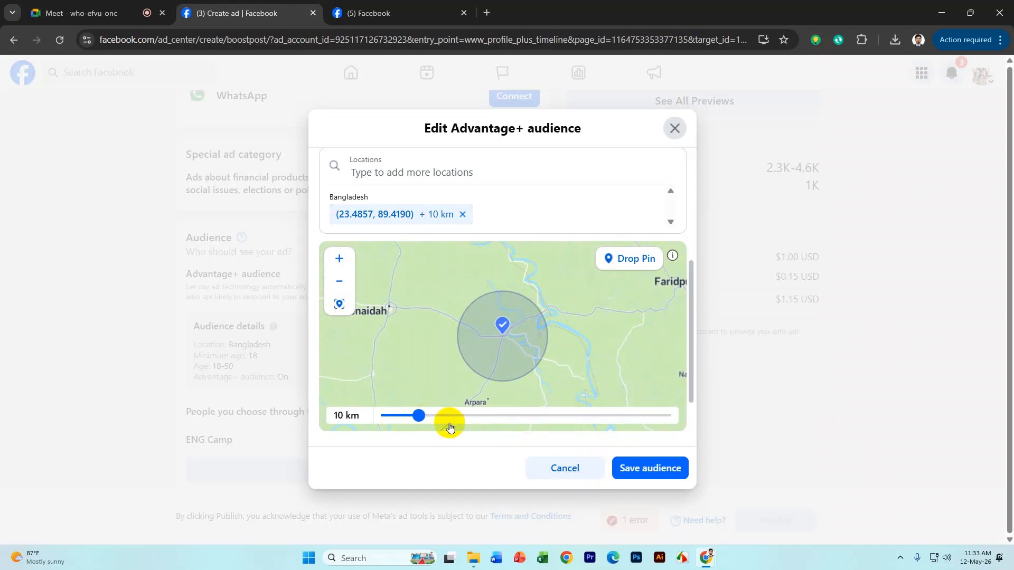
{"action": "left_click", "coordinate": [435, 415]}
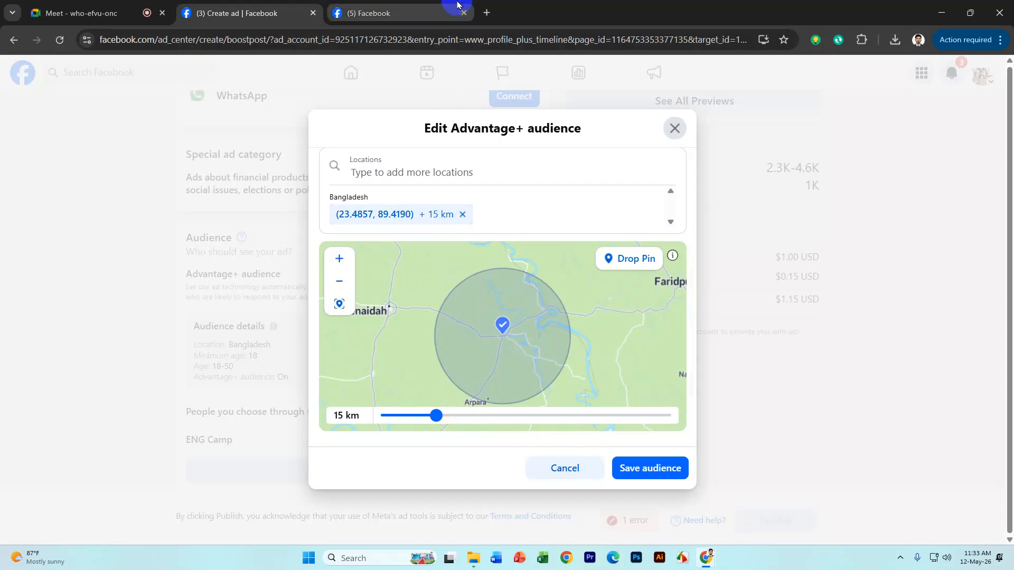
Open the bookmarked Canva templates page in a new tab and look through its additional tools
{"action": "left_click", "coordinate": [486, 13]}
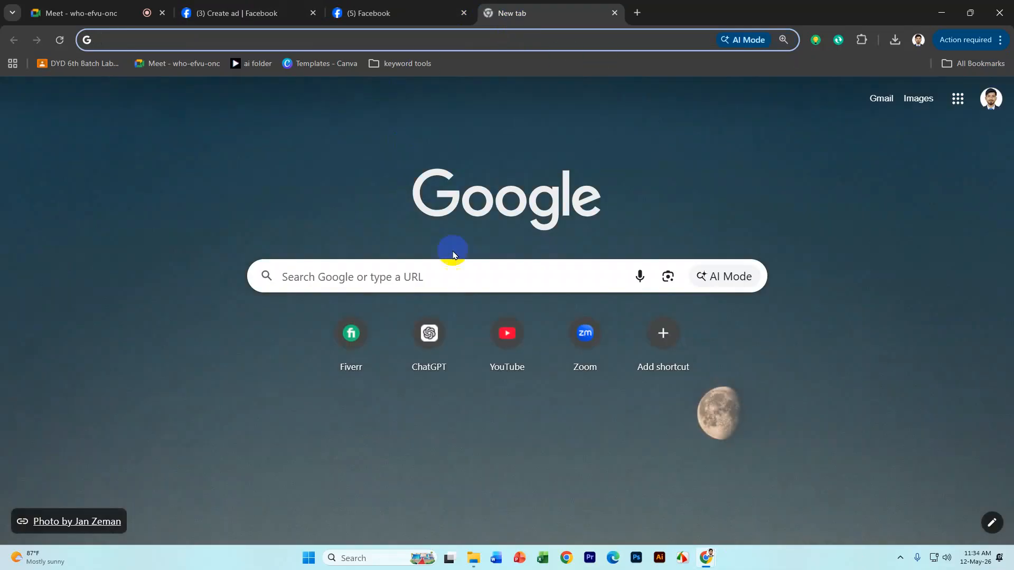
{"action": "left_click", "coordinate": [317, 64]}
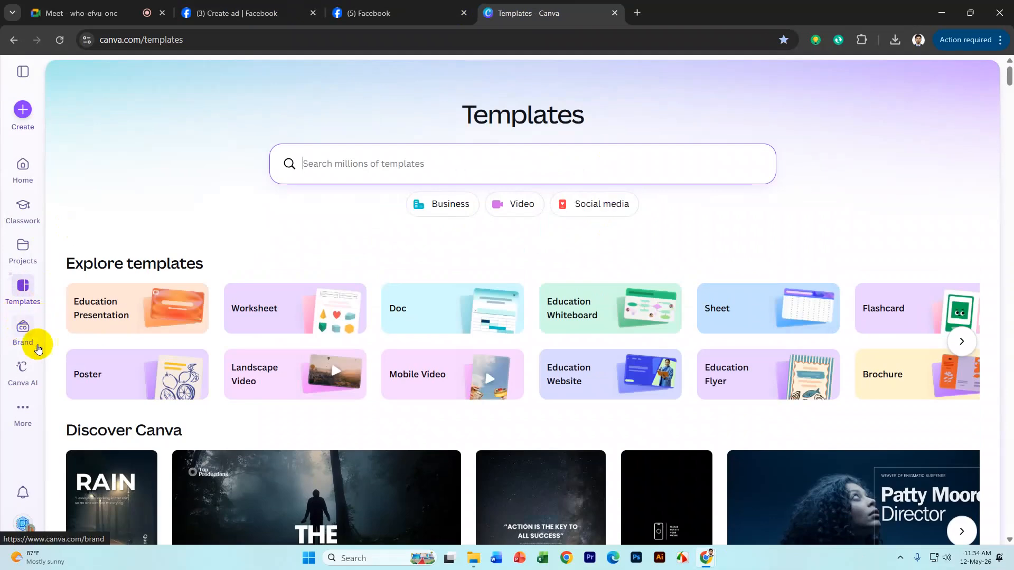
{"action": "left_click", "coordinate": [22, 405]}
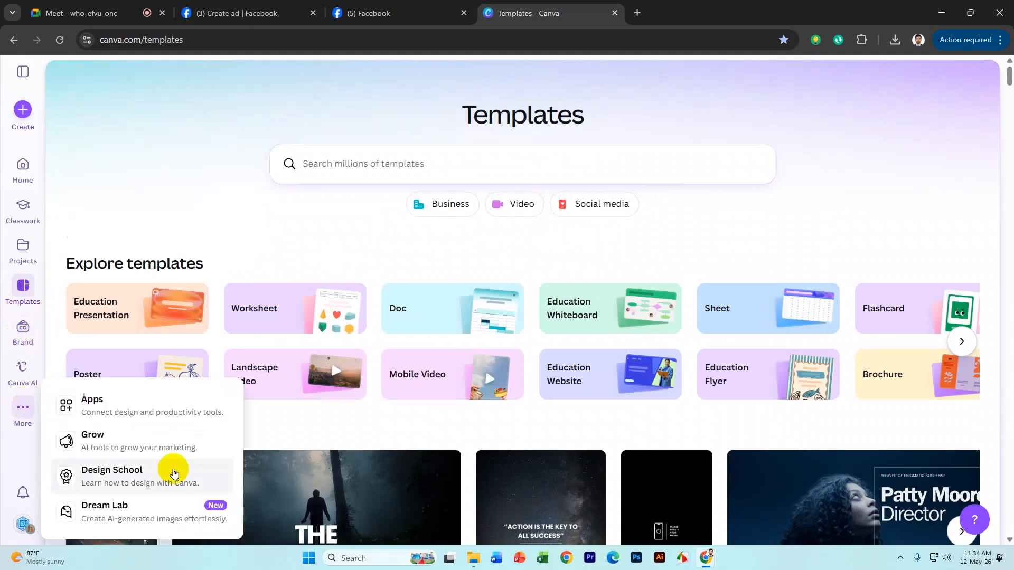
{"action": "left_click", "coordinate": [292, 211]}
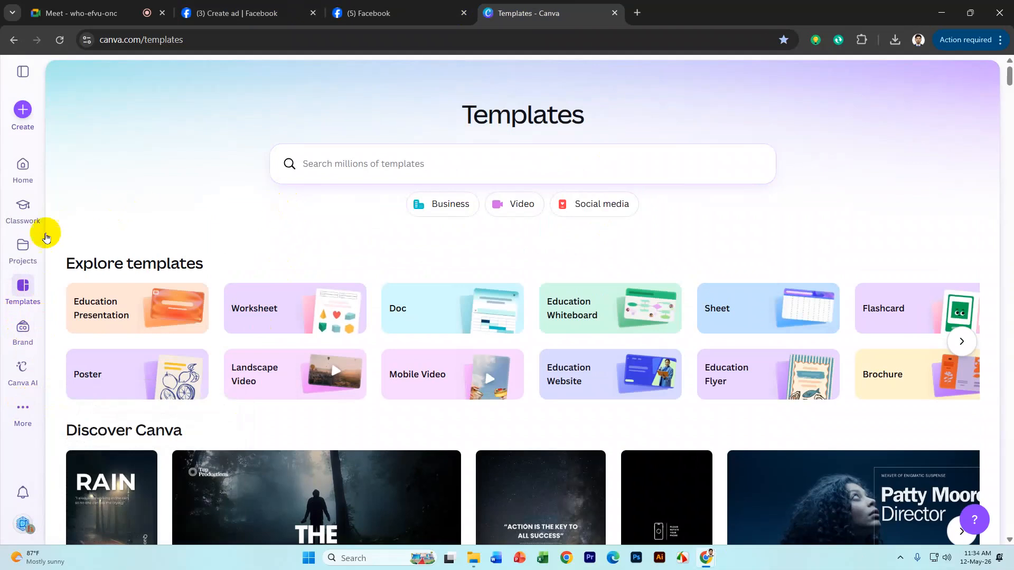
{"action": "left_click", "coordinate": [24, 284]}
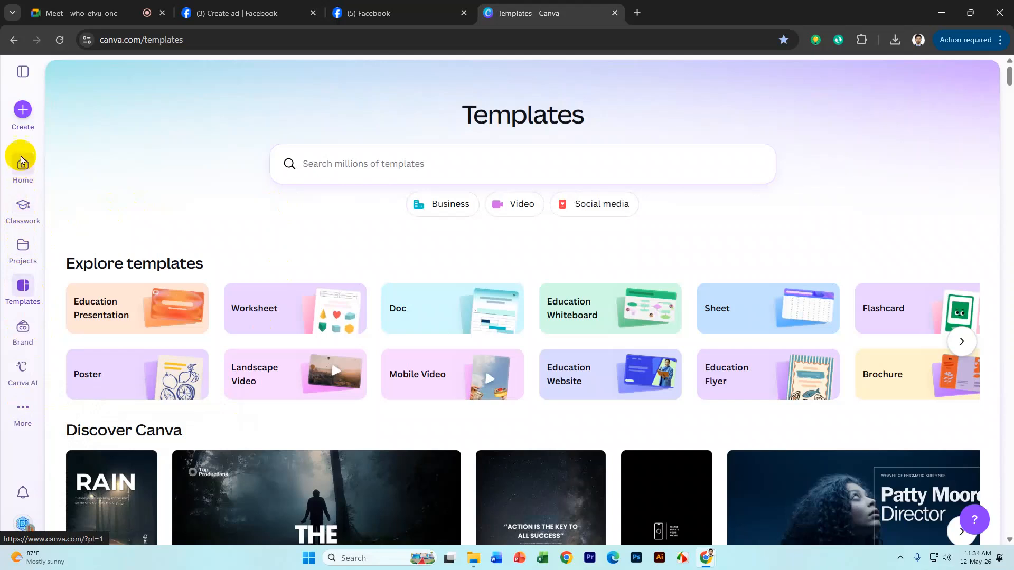
Search the web for "white board" in a new tab and open the Web Whiteboard site, webwhiteboard.com
{"action": "left_click", "coordinate": [636, 15]}
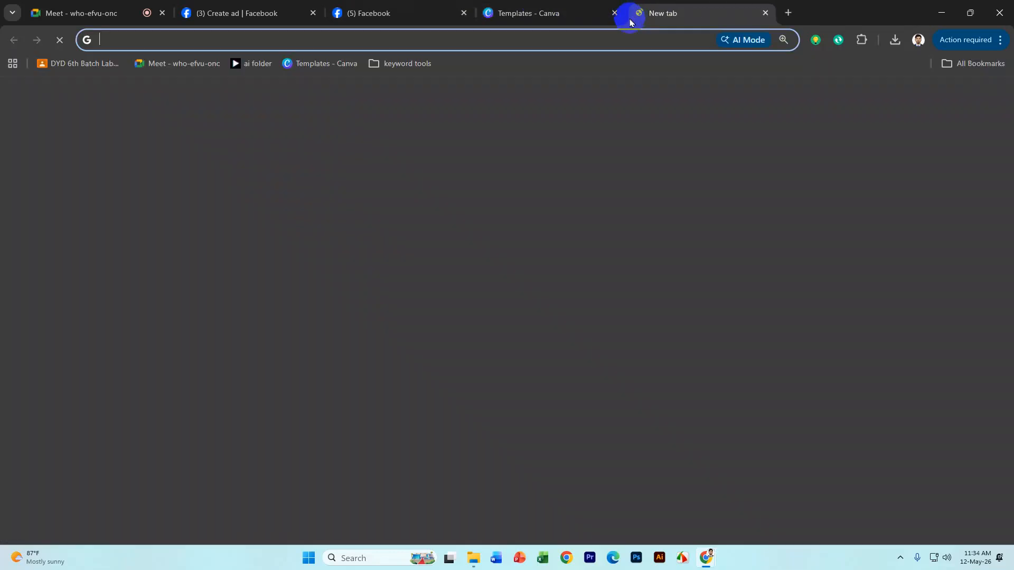
{"action": "type", "text": "w"}
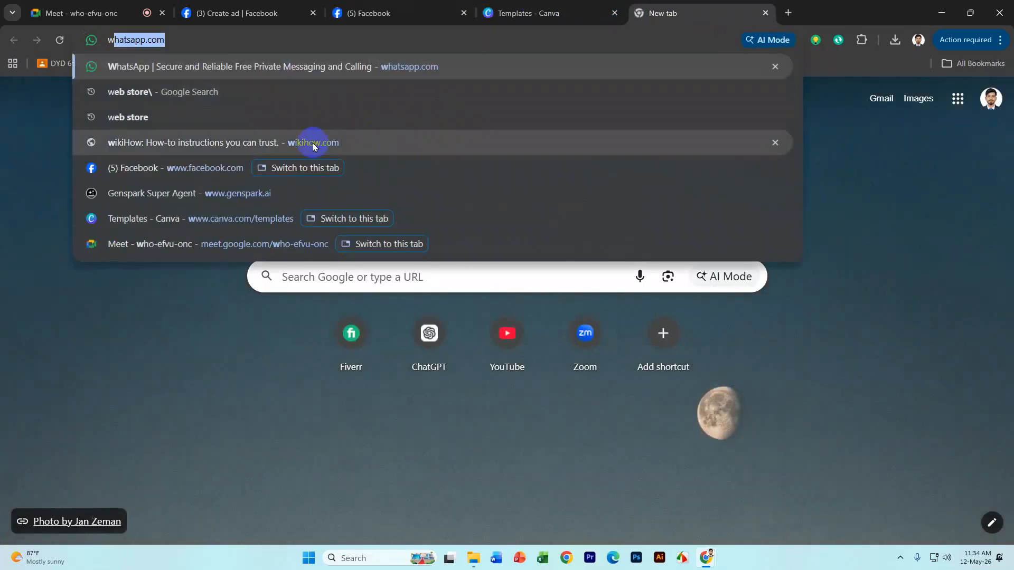
{"action": "type", "text": "hi"}
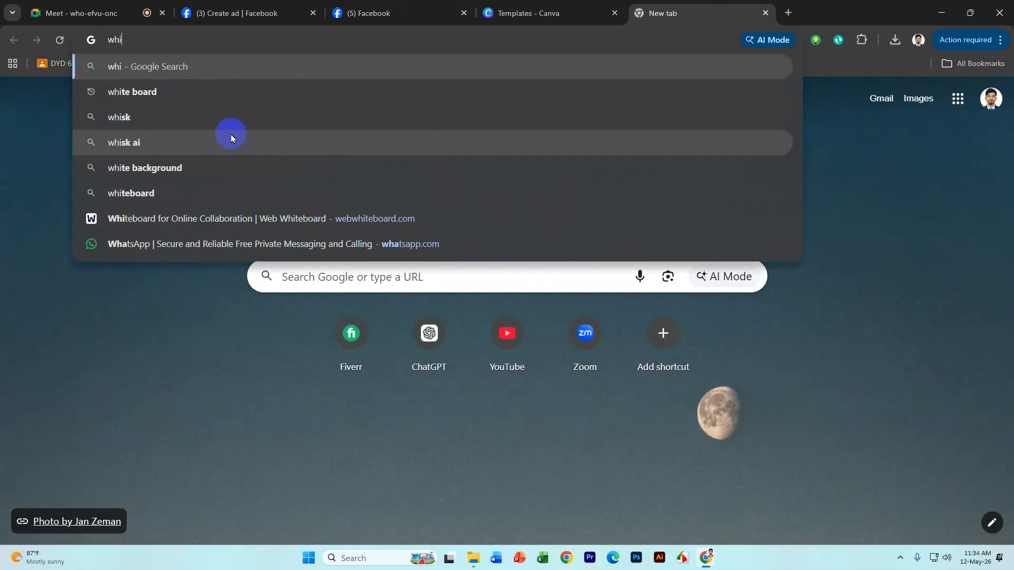
{"action": "left_click", "coordinate": [169, 90]}
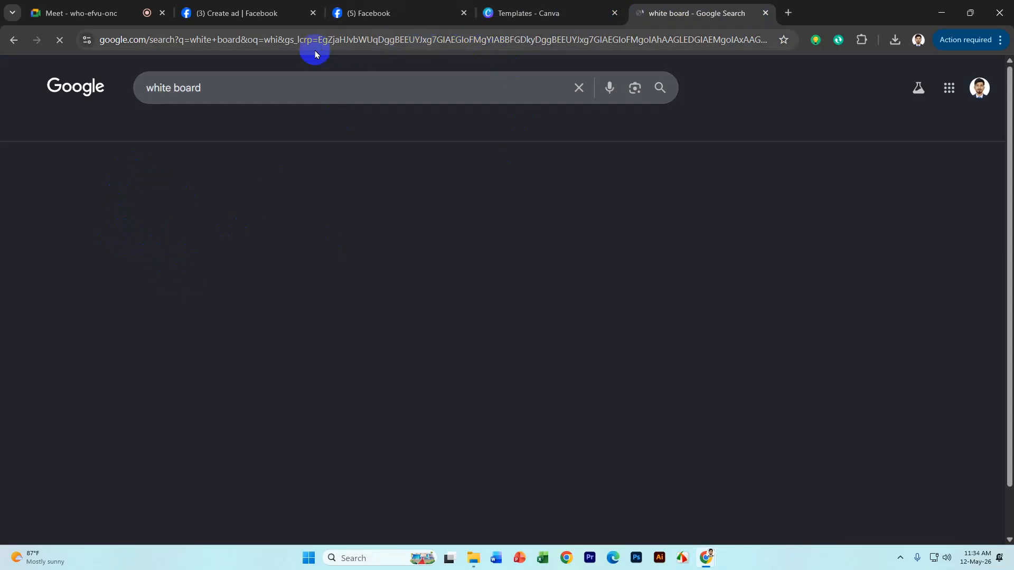
{"action": "left_click", "coordinate": [592, 11]}
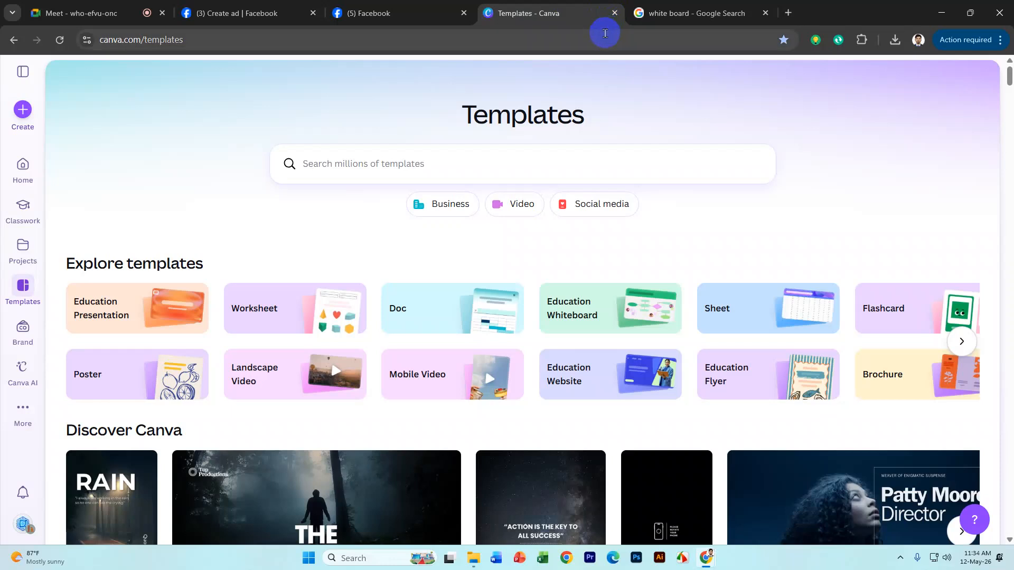
{"action": "left_click", "coordinate": [645, 12]}
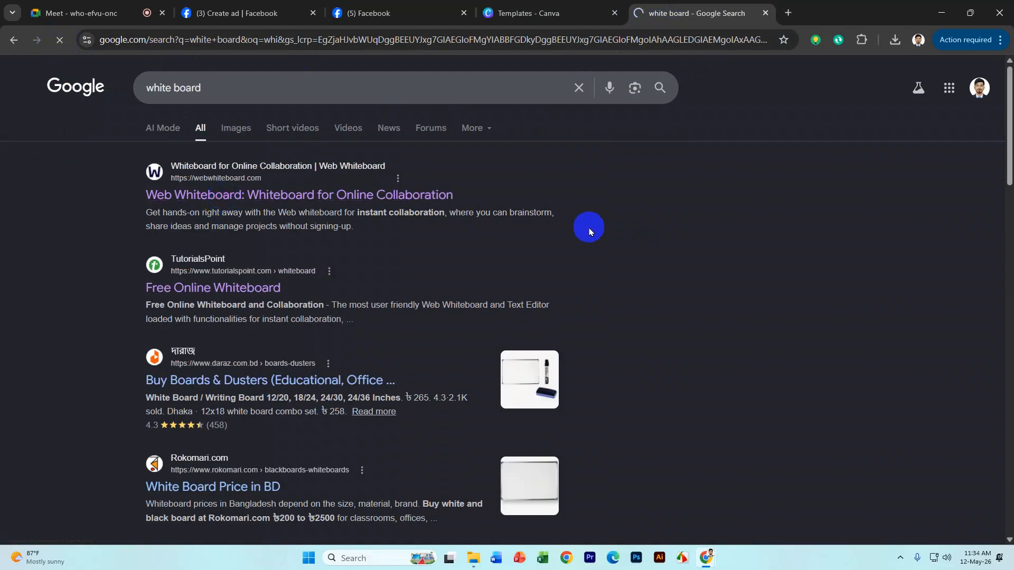
{"action": "left_click", "coordinate": [309, 196]}
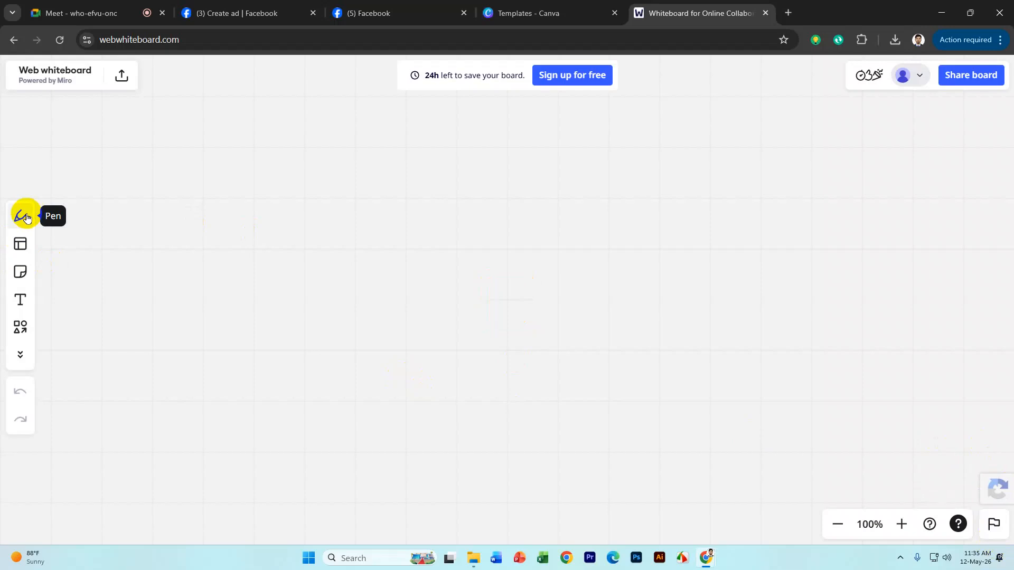
Draw a red dot with the Pen, surround it with a rounded loop, and draw a larger loop around both
{"action": "left_click", "coordinate": [27, 218]}
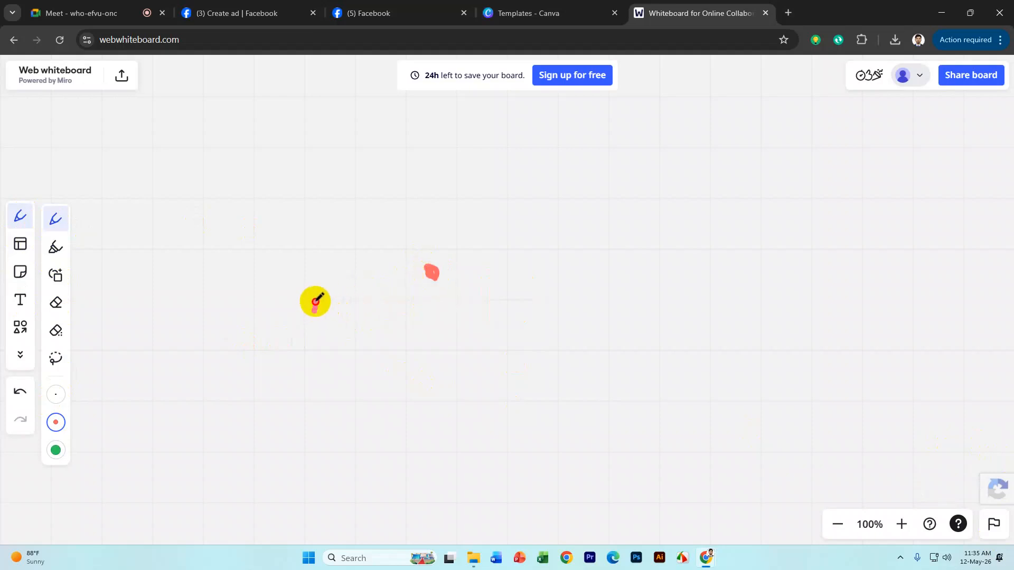
{"action": "mouse_move", "coordinate": [314, 312]}
{"action": "left_mouse_down"}
{"action": "mouse_move", "coordinate": [328, 240]}
{"action": "mouse_move", "coordinate": [420, 176]}
{"action": "mouse_move", "coordinate": [575, 251]}
{"action": "mouse_move", "coordinate": [507, 336]}
{"action": "mouse_move", "coordinate": [347, 330]}
{"action": "mouse_move", "coordinate": [295, 300]}
{"action": "left_mouse_up"}
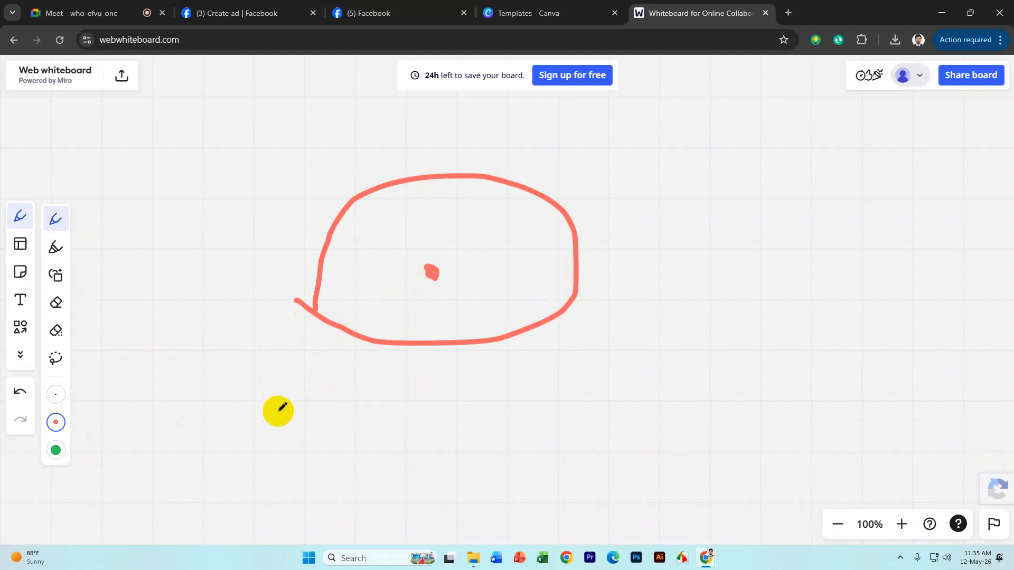
{"action": "mouse_move", "coordinate": [274, 417]}
{"action": "left_mouse_down"}
{"action": "mouse_move", "coordinate": [264, 351]}
{"action": "mouse_move", "coordinate": [274, 158]}
{"action": "mouse_move", "coordinate": [467, 100]}
{"action": "mouse_move", "coordinate": [612, 145]}
{"action": "mouse_move", "coordinate": [658, 338]}
{"action": "mouse_move", "coordinate": [568, 423]}
{"action": "mouse_move", "coordinate": [378, 444]}
{"action": "mouse_move", "coordinate": [241, 412]}
{"action": "left_mouse_up"}
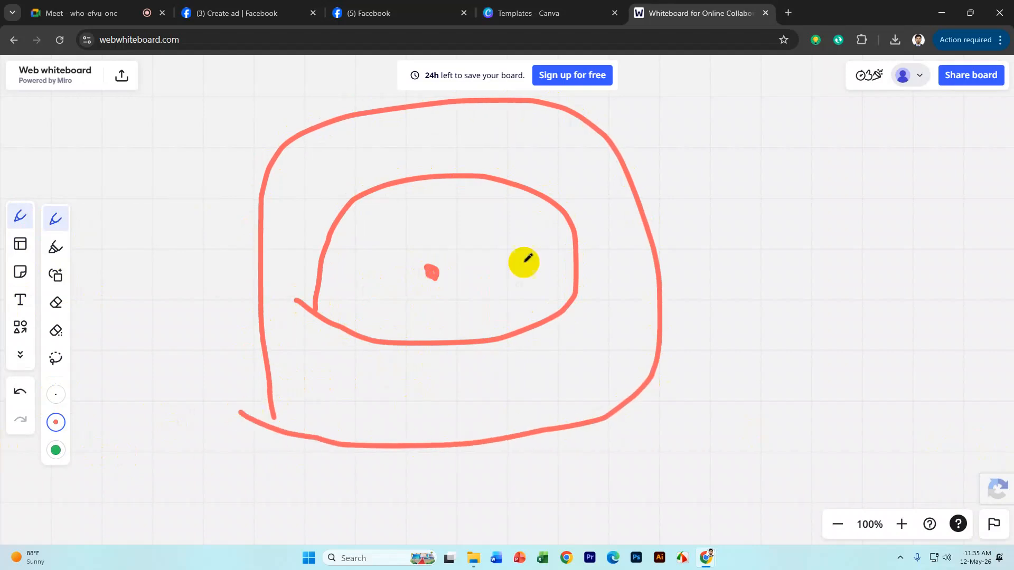
Draw a ring of red dots and short dashes between the inner and outer loops
{"action": "left_click", "coordinate": [320, 155]}
{"action": "left_click_drag", "start_coordinate": [358, 146], "coordinate": [454, 137]}
{"action": "left_click_drag", "start_coordinate": [501, 131], "coordinate": [510, 130]}
{"action": "left_click_drag", "start_coordinate": [532, 128], "coordinate": [541, 131]}
{"action": "left_click", "coordinate": [575, 155]}
{"action": "left_click", "coordinate": [584, 197]}
{"action": "left_click", "coordinate": [591, 210]}
{"action": "left_click", "coordinate": [607, 272]}
{"action": "left_click", "coordinate": [606, 313]}
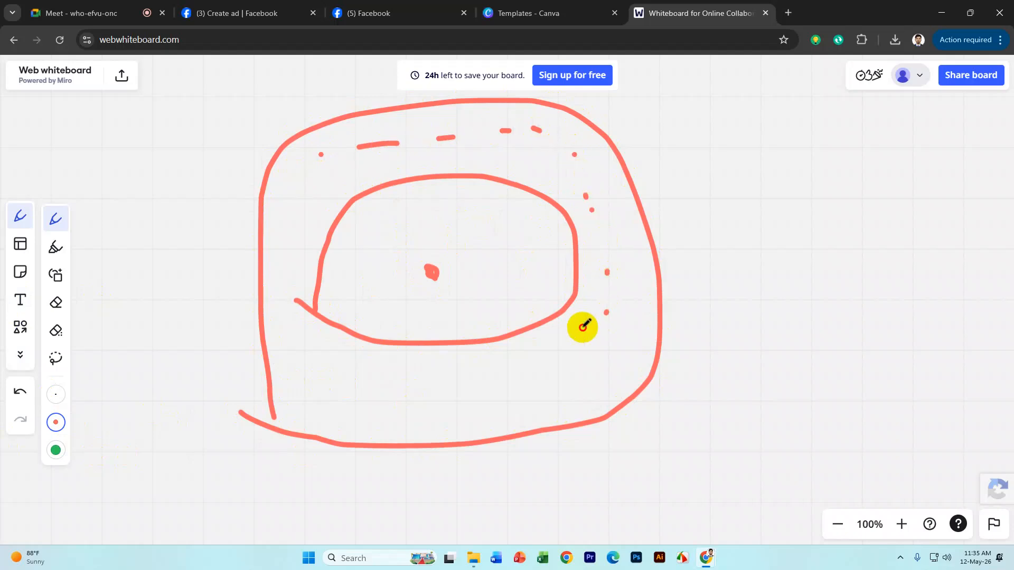
{"action": "left_click_drag", "start_coordinate": [581, 327], "coordinate": [568, 334]}
{"action": "left_click_drag", "start_coordinate": [538, 351], "coordinate": [470, 373]}
{"action": "left_click_drag", "start_coordinate": [413, 382], "coordinate": [402, 377]}
{"action": "mouse_move", "coordinate": [373, 369]}
{"action": "left_mouse_down"}
{"action": "mouse_move", "coordinate": [342, 355]}
{"action": "mouse_move", "coordinate": [319, 292]}
{"action": "left_mouse_up"}
{"action": "left_click", "coordinate": [312, 184]}
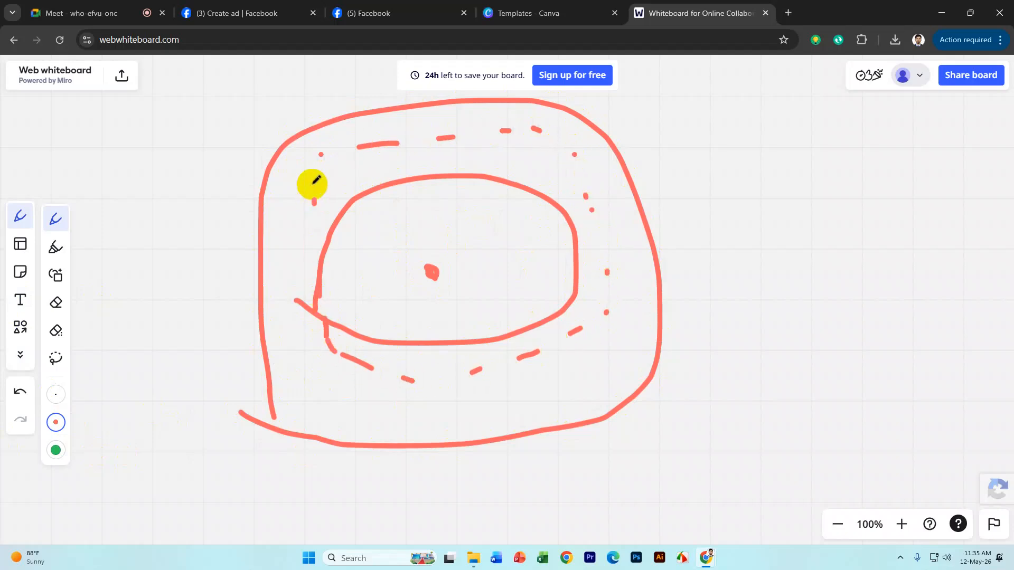
Continue the ring of red dots and dashes between the two loops down the left side, along the bottom and up the right side
{"action": "left_click_drag", "start_coordinate": [315, 199], "coordinate": [314, 205]}
{"action": "left_click_drag", "start_coordinate": [307, 227], "coordinate": [307, 234]}
{"action": "left_click_drag", "start_coordinate": [301, 267], "coordinate": [296, 313]}
{"action": "left_click_drag", "start_coordinate": [308, 347], "coordinate": [313, 357]}
{"action": "left_click_drag", "start_coordinate": [333, 394], "coordinate": [334, 405]}
{"action": "left_click_drag", "start_coordinate": [362, 416], "coordinate": [402, 414]}
{"action": "left_click_drag", "start_coordinate": [498, 411], "coordinate": [538, 410]}
{"action": "left_click_drag", "start_coordinate": [592, 398], "coordinate": [607, 391]}
{"action": "left_click_drag", "start_coordinate": [617, 385], "coordinate": [622, 370]}
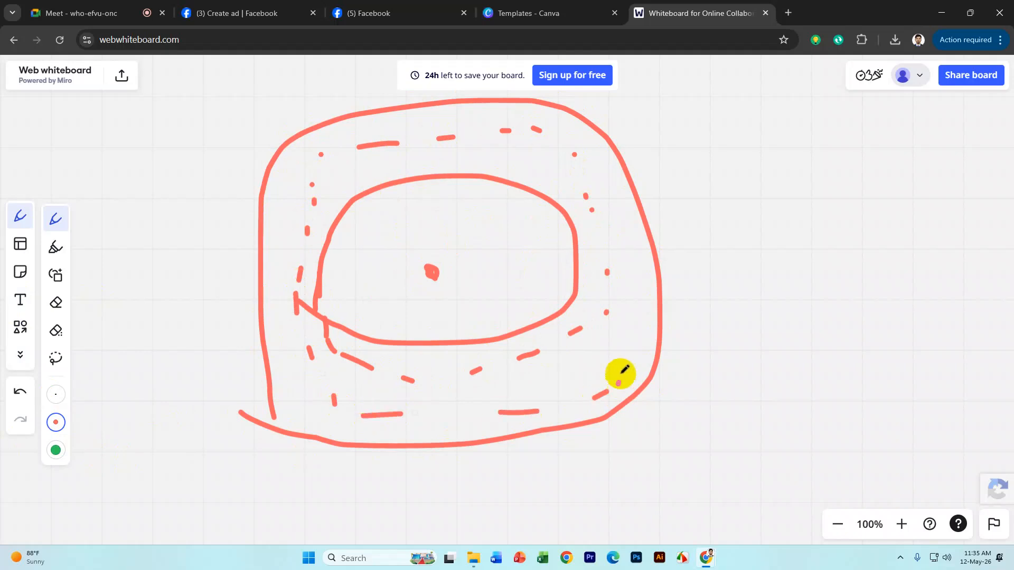
{"action": "left_click", "coordinate": [628, 354]}
{"action": "left_click_drag", "start_coordinate": [643, 325], "coordinate": [643, 317]}
{"action": "left_click", "coordinate": [645, 292]}
{"action": "left_click", "coordinate": [605, 282]}
Draw an arc of dots and short dashes inside the inner loop, from its right edge over the top and down to the centre dot
{"action": "left_click_drag", "start_coordinate": [570, 267], "coordinate": [538, 253]}
{"action": "left_click", "coordinate": [522, 224]}
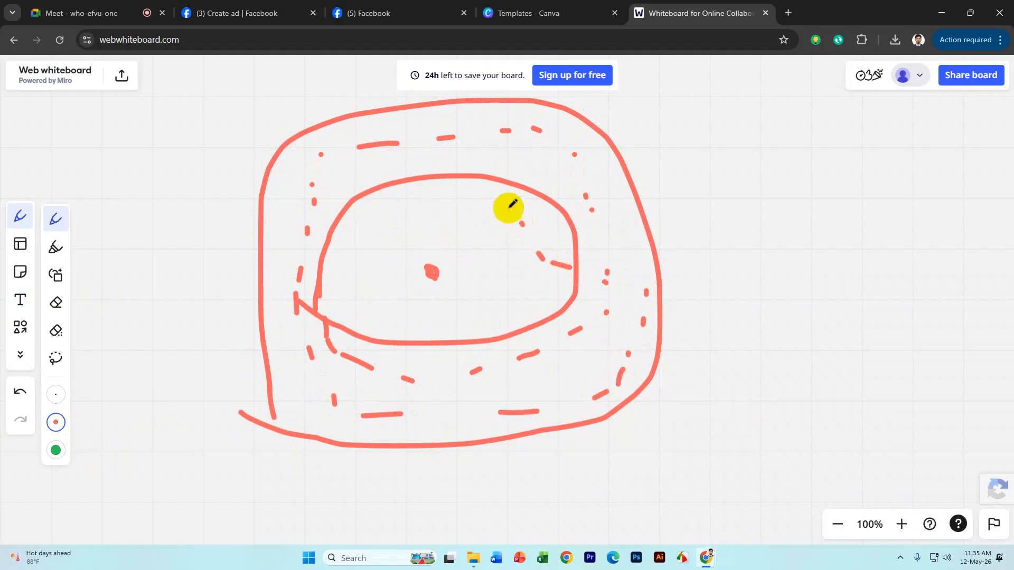
{"action": "left_click_drag", "start_coordinate": [510, 211], "coordinate": [507, 206]}
{"action": "left_click_drag", "start_coordinate": [497, 200], "coordinate": [477, 196]}
{"action": "left_click_drag", "start_coordinate": [462, 193], "coordinate": [449, 194]}
{"action": "left_click", "coordinate": [419, 200]}
{"action": "left_click", "coordinate": [399, 209]}
{"action": "left_click", "coordinate": [382, 235]}
{"action": "left_click", "coordinate": [391, 278]}
{"action": "left_click", "coordinate": [407, 289]}
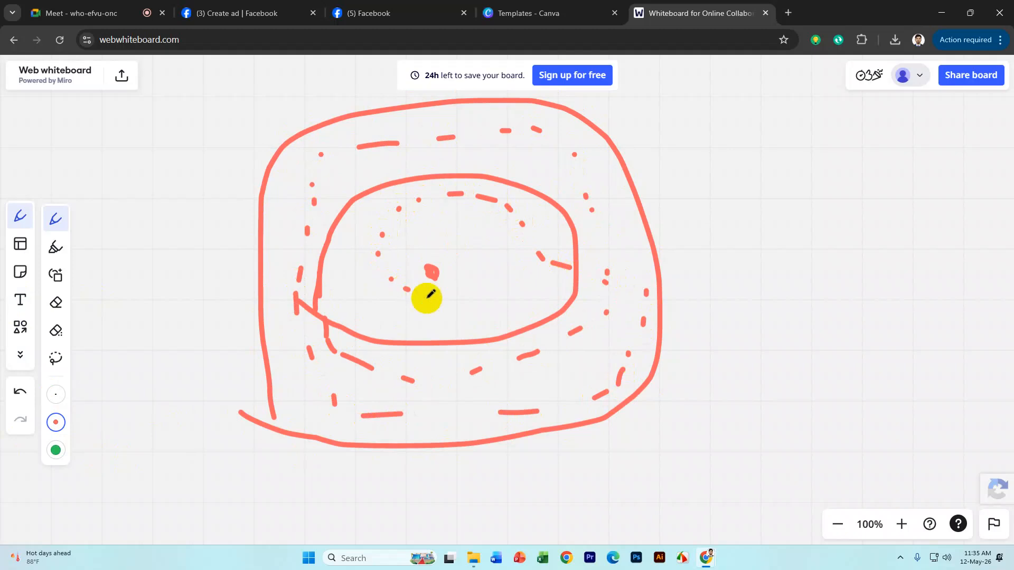
Draw a tighter ring of dots and dashes around the centre dot and more marks along the inner loop's upper-left edge
{"action": "left_click_drag", "start_coordinate": [457, 306], "coordinate": [473, 307]}
{"action": "left_click", "coordinate": [510, 304]}
{"action": "left_click_drag", "start_coordinate": [526, 279], "coordinate": [522, 259]}
{"action": "left_click", "coordinate": [495, 236]}
{"action": "left_click_drag", "start_coordinate": [466, 230], "coordinate": [415, 234]}
{"action": "left_click_drag", "start_coordinate": [408, 249], "coordinate": [407, 251]}
{"action": "mouse_move", "coordinate": [380, 281]}
{"action": "left_mouse_down"}
{"action": "mouse_move", "coordinate": [367, 291]}
{"action": "mouse_move", "coordinate": [348, 268]}
{"action": "left_mouse_up"}
{"action": "left_click_drag", "start_coordinate": [344, 244], "coordinate": [373, 219]}
{"action": "left_click_drag", "start_coordinate": [388, 215], "coordinate": [402, 210]}
{"action": "left_click", "coordinate": [538, 216]}
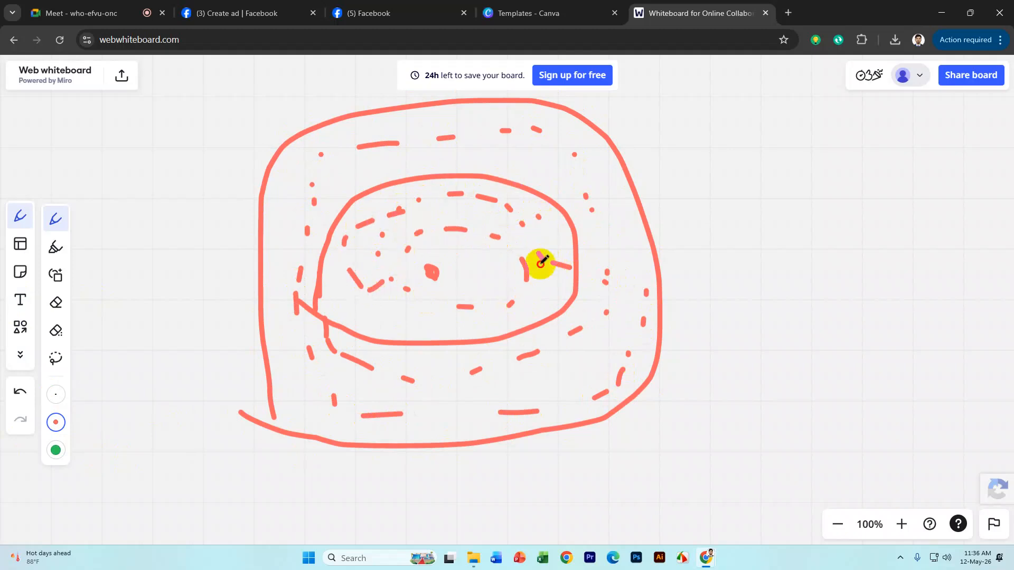
Fill the right and lower parts of the inner loop with scattered red dots and dashes
{"action": "left_click", "coordinate": [538, 265]}
{"action": "left_click", "coordinate": [470, 269]}
{"action": "left_click", "coordinate": [474, 272]}
{"action": "left_click", "coordinate": [399, 305]}
{"action": "mouse_move", "coordinate": [379, 306]}
{"action": "left_mouse_down"}
{"action": "mouse_move", "coordinate": [370, 306]}
{"action": "mouse_move", "coordinate": [467, 327]}
{"action": "left_mouse_up"}
{"action": "left_click", "coordinate": [353, 301]}
{"action": "left_click_drag", "start_coordinate": [498, 330], "coordinate": [507, 331]}
{"action": "left_click", "coordinate": [544, 312]}
{"action": "left_click_drag", "start_coordinate": [551, 304], "coordinate": [498, 267]}
Add a few dots and dashes between the loops, from the upper-left side across the inner loop's top edge
{"action": "left_click", "coordinate": [284, 205]}
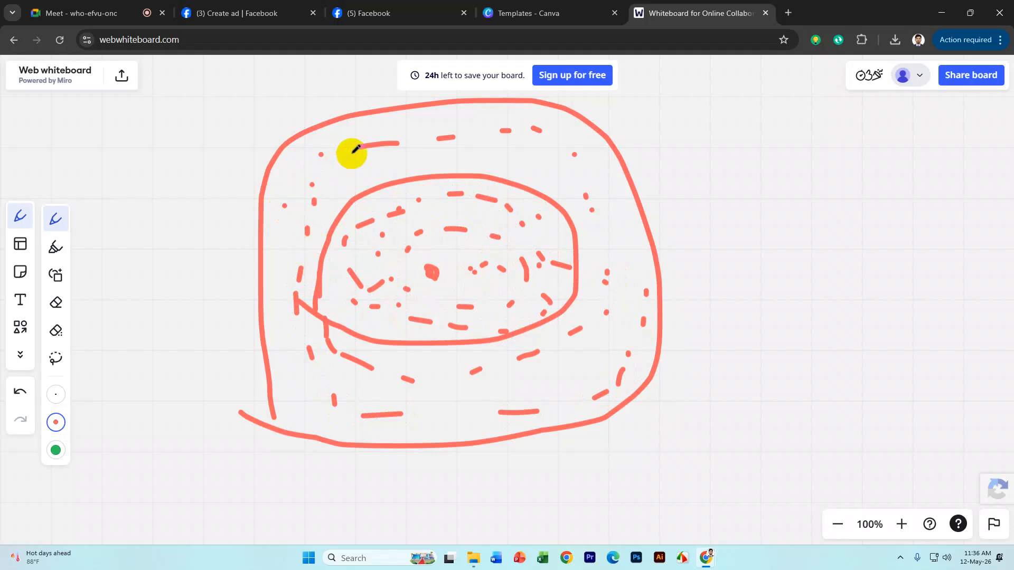
{"action": "left_click", "coordinate": [405, 168]}
{"action": "left_click_drag", "start_coordinate": [445, 164], "coordinate": [477, 163]}
{"action": "left_click_drag", "start_coordinate": [502, 165], "coordinate": [517, 167]}
Fill the remaining gaps inside the inner loop with dots and short strokes above, beside and below the centre dot
{"action": "left_click", "coordinate": [446, 249]}
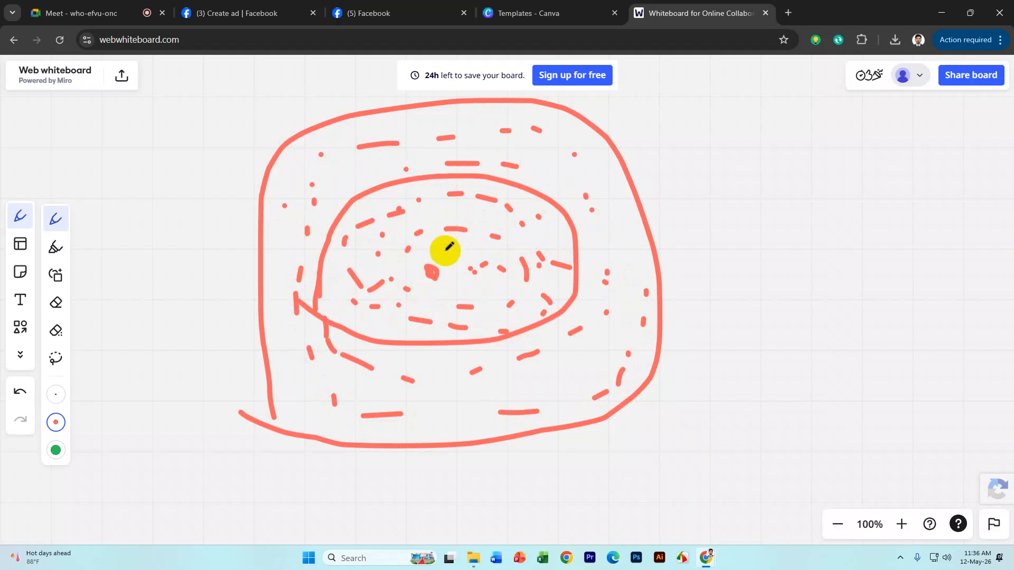
{"action": "left_click", "coordinate": [436, 210]}
{"action": "left_click_drag", "start_coordinate": [475, 218], "coordinate": [475, 247]}
{"action": "left_click_drag", "start_coordinate": [464, 263], "coordinate": [450, 301]}
{"action": "left_click_drag", "start_coordinate": [438, 315], "coordinate": [432, 325]}
{"action": "left_click_drag", "start_coordinate": [414, 328], "coordinate": [404, 329]}
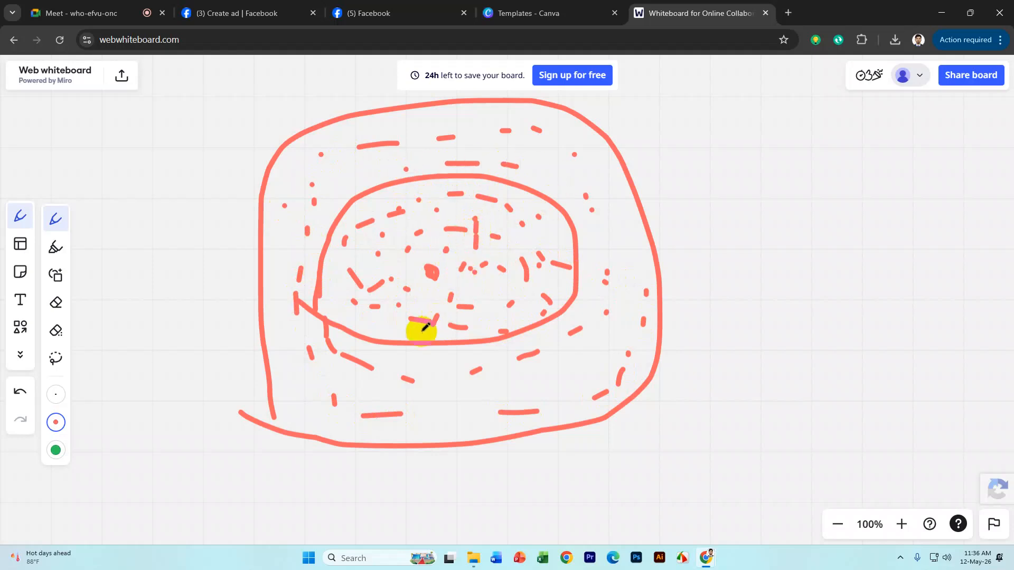
{"action": "left_click", "coordinate": [364, 317]}
Add a second band of dots and dashes between the loops along the upper right, right and lower-right sides
{"action": "left_click", "coordinate": [613, 233]}
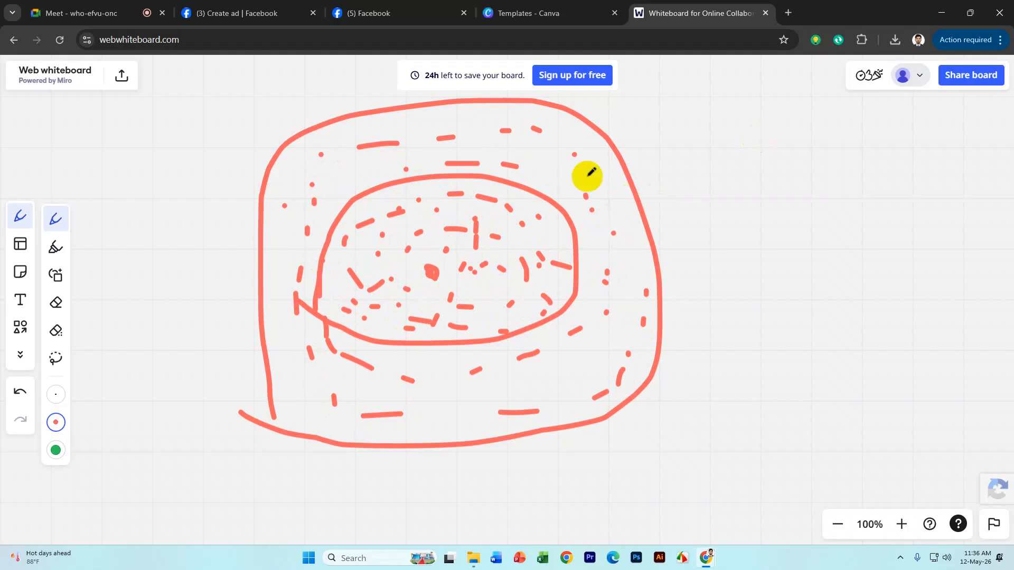
{"action": "left_click", "coordinate": [583, 165]}
{"action": "left_click", "coordinate": [552, 166]}
{"action": "left_click_drag", "start_coordinate": [595, 124], "coordinate": [595, 131]}
{"action": "left_click", "coordinate": [606, 168]}
{"action": "left_click_drag", "start_coordinate": [614, 195], "coordinate": [631, 231]}
{"action": "left_click_drag", "start_coordinate": [630, 251], "coordinate": [633, 288]}
{"action": "left_click_drag", "start_coordinate": [613, 324], "coordinate": [591, 355]}
{"action": "left_click_drag", "start_coordinate": [544, 389], "coordinate": [517, 398]}
{"action": "left_click", "coordinate": [488, 400]}
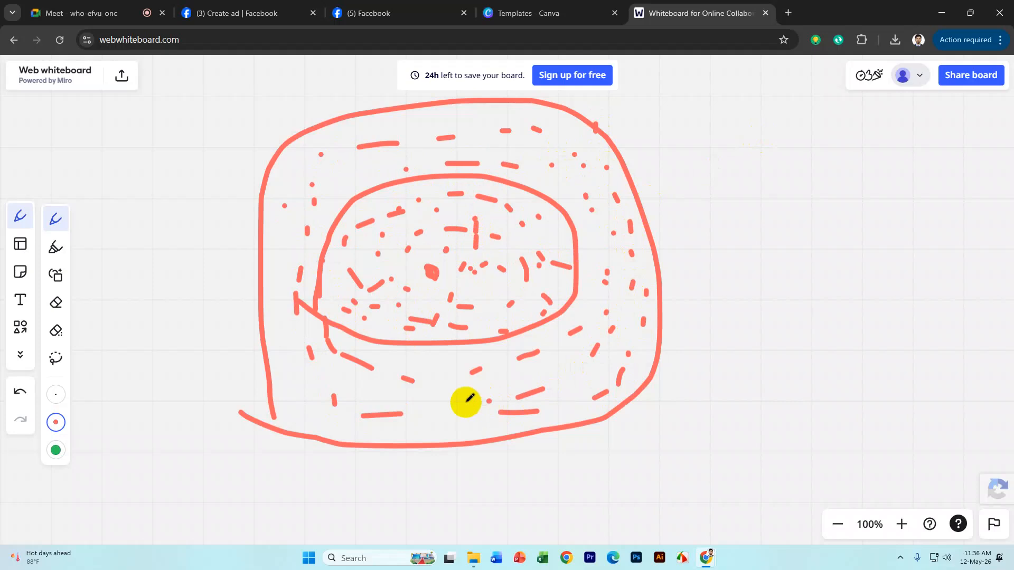
Fill the top, left and bottom gaps between the loops with more red dots and dashes
{"action": "left_click", "coordinate": [338, 180]}
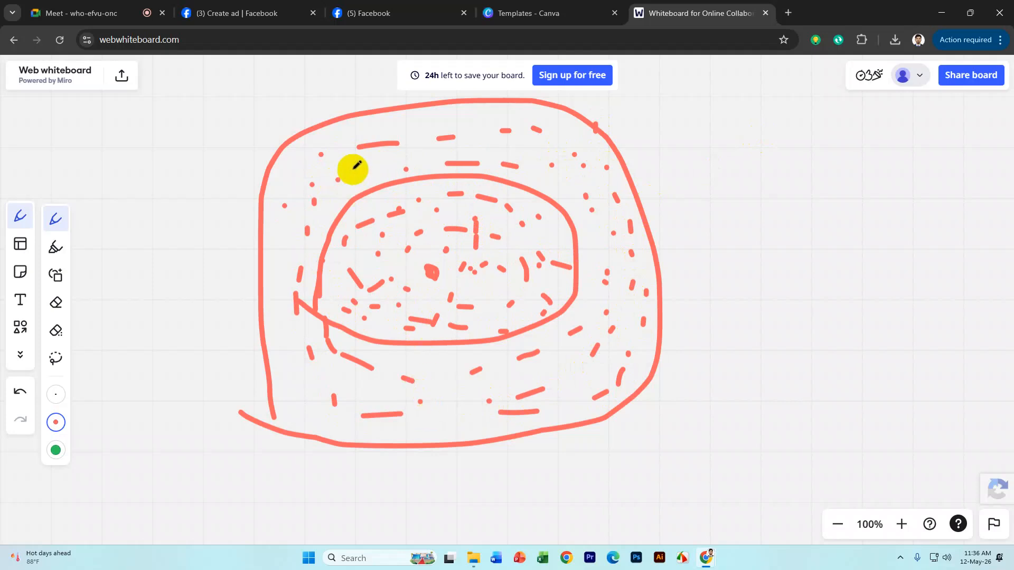
{"action": "left_click", "coordinate": [402, 138]}
{"action": "left_click_drag", "start_coordinate": [472, 122], "coordinate": [397, 122]}
{"action": "mouse_move", "coordinate": [376, 128]}
{"action": "left_mouse_down"}
{"action": "mouse_move", "coordinate": [304, 151]}
{"action": "mouse_move", "coordinate": [285, 189]}
{"action": "left_mouse_up"}
{"action": "left_click_drag", "start_coordinate": [275, 259], "coordinate": [274, 270]}
{"action": "left_click_drag", "start_coordinate": [273, 289], "coordinate": [273, 301]}
{"action": "left_click", "coordinate": [285, 370]}
{"action": "left_click", "coordinate": [294, 382]}
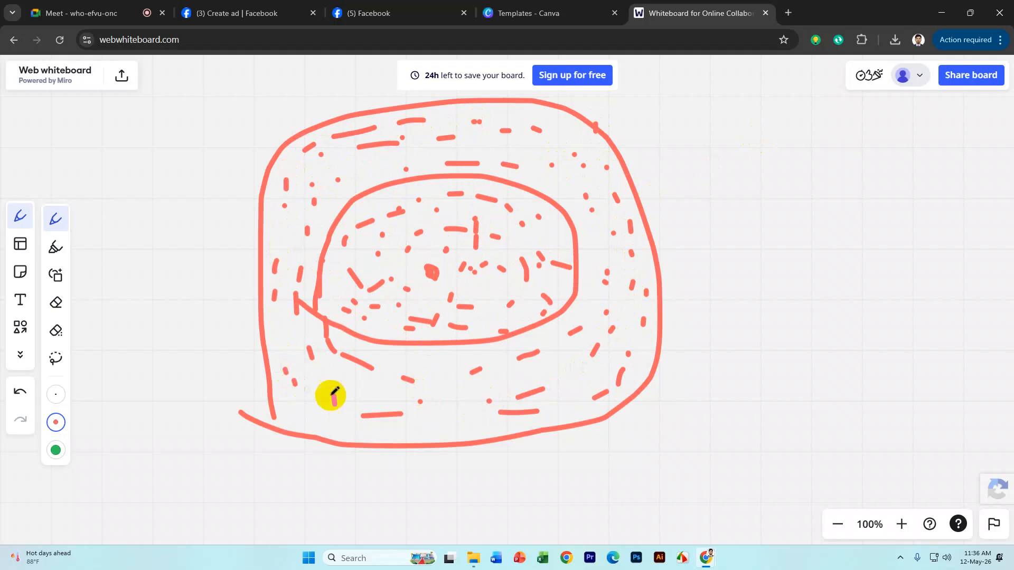
{"action": "left_click", "coordinate": [366, 389]}
{"action": "left_click_drag", "start_coordinate": [398, 362], "coordinate": [404, 363]}
{"action": "left_click", "coordinate": [426, 359]}
{"action": "left_click_drag", "start_coordinate": [450, 418], "coordinate": [452, 430]}
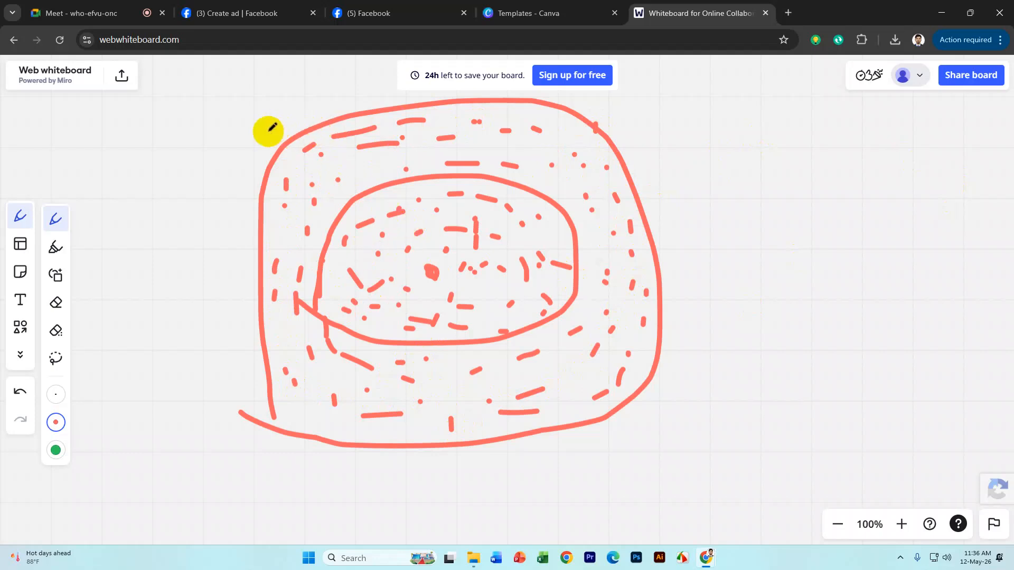
Handwrite "20" at the outer loop's upper-left edge and "15" on the inner loop's top edge
{"action": "mouse_move", "coordinate": [268, 131]}
{"action": "left_mouse_down"}
{"action": "mouse_move", "coordinate": [280, 116]}
{"action": "mouse_move", "coordinate": [309, 124]}
{"action": "left_mouse_up"}
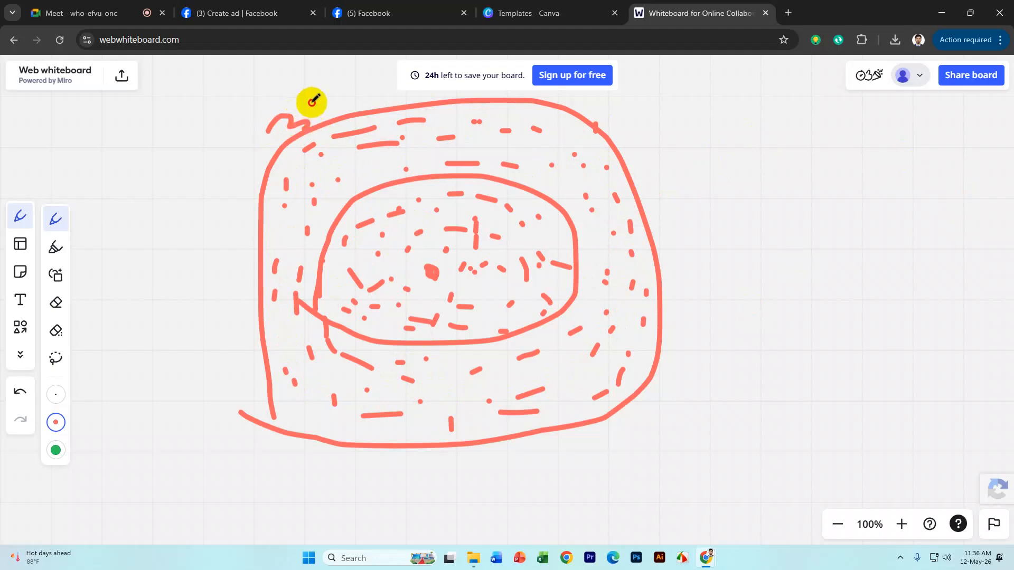
{"action": "left_click_drag", "start_coordinate": [376, 177], "coordinate": [395, 202]}
{"action": "mouse_move", "coordinate": [424, 156]}
{"action": "left_mouse_down"}
{"action": "mouse_move", "coordinate": [398, 163]}
{"action": "mouse_move", "coordinate": [427, 167]}
{"action": "left_mouse_up"}
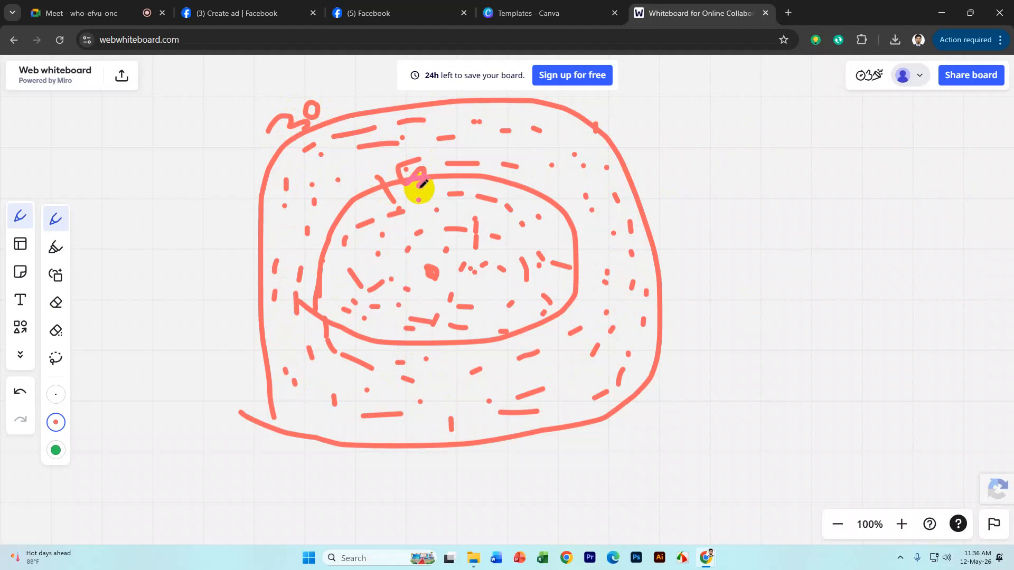
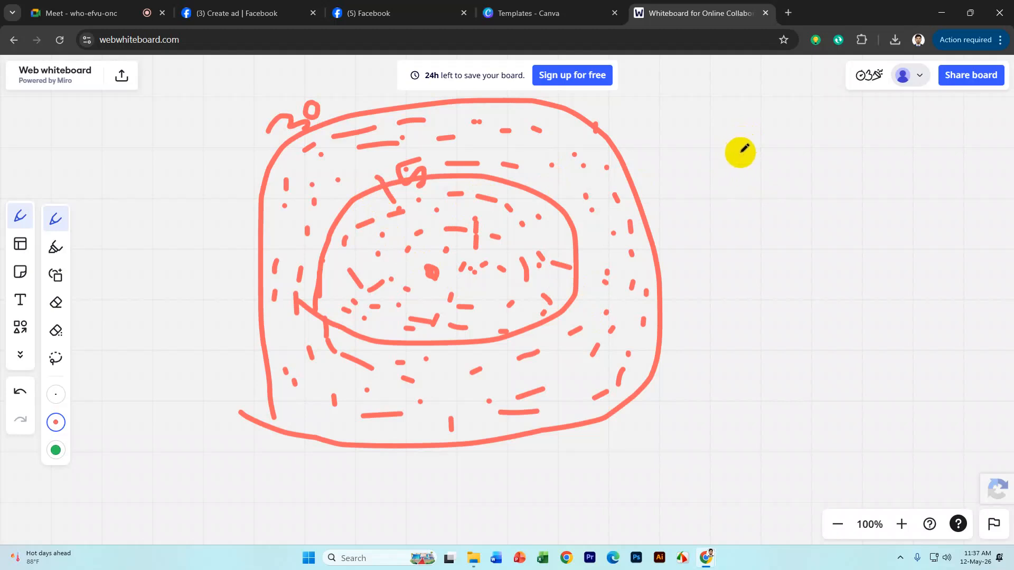
Handwrite "20$" in the empty area right of the loops and add a zigzag mark above it
{"action": "mouse_move", "coordinate": [740, 152]}
{"action": "left_mouse_down"}
{"action": "mouse_move", "coordinate": [765, 170]}
{"action": "mouse_move", "coordinate": [808, 173]}
{"action": "left_mouse_up"}
{"action": "mouse_move", "coordinate": [811, 123]}
{"action": "left_mouse_down"}
{"action": "mouse_move", "coordinate": [824, 132]}
{"action": "mouse_move", "coordinate": [855, 124]}
{"action": "mouse_move", "coordinate": [849, 165]}
{"action": "left_mouse_up"}
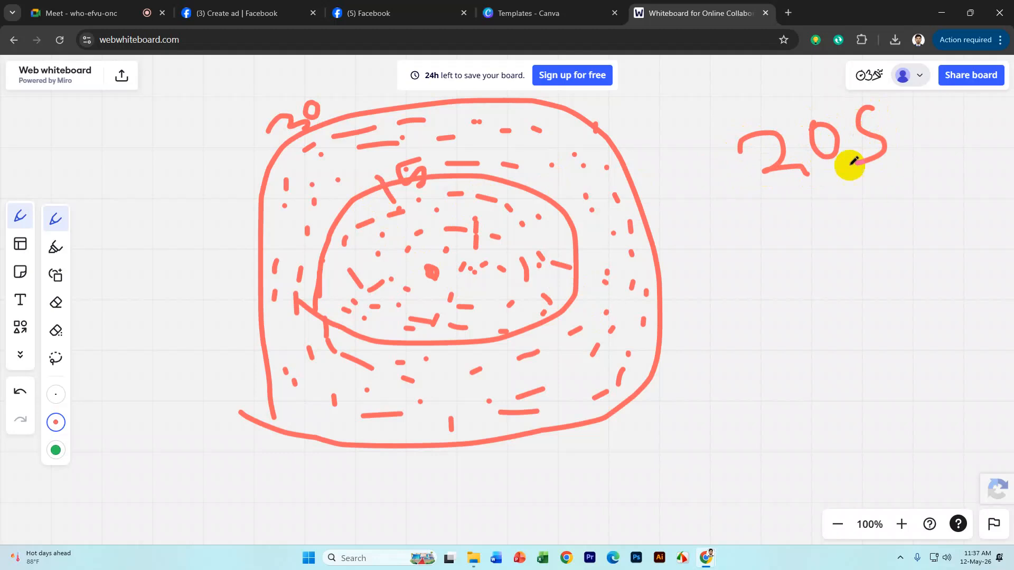
{"action": "left_click_drag", "start_coordinate": [866, 100], "coordinate": [873, 141]}
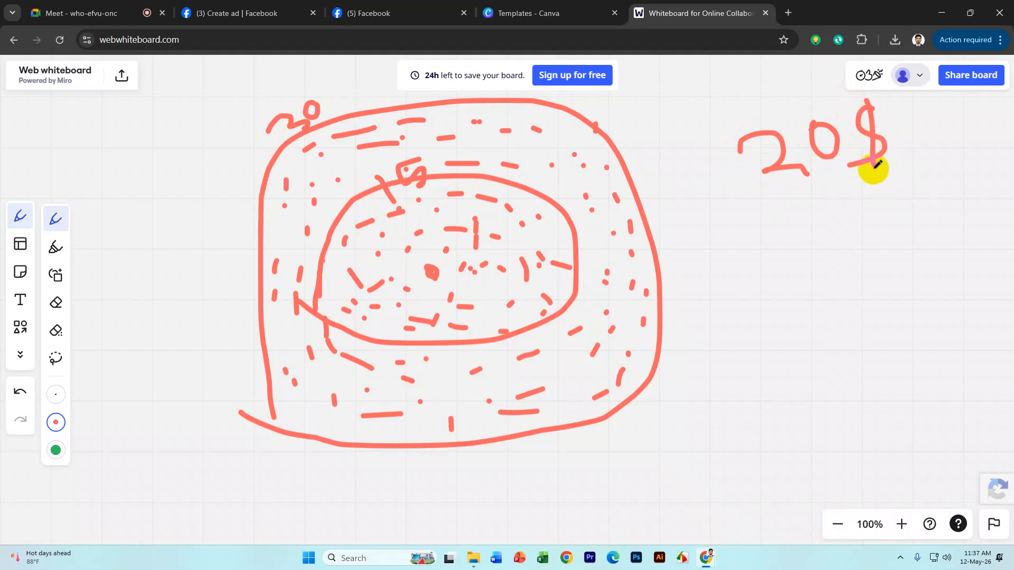
{"action": "left_click_drag", "start_coordinate": [754, 113], "coordinate": [808, 65]}
Mark the outer "20" label and the inner loop's top edge with pen strokes, and draw two slanted lines across "20$"
{"action": "mouse_move", "coordinate": [203, 170]}
{"action": "left_mouse_down"}
{"action": "mouse_move", "coordinate": [222, 128]}
{"action": "mouse_move", "coordinate": [251, 115]}
{"action": "left_mouse_up"}
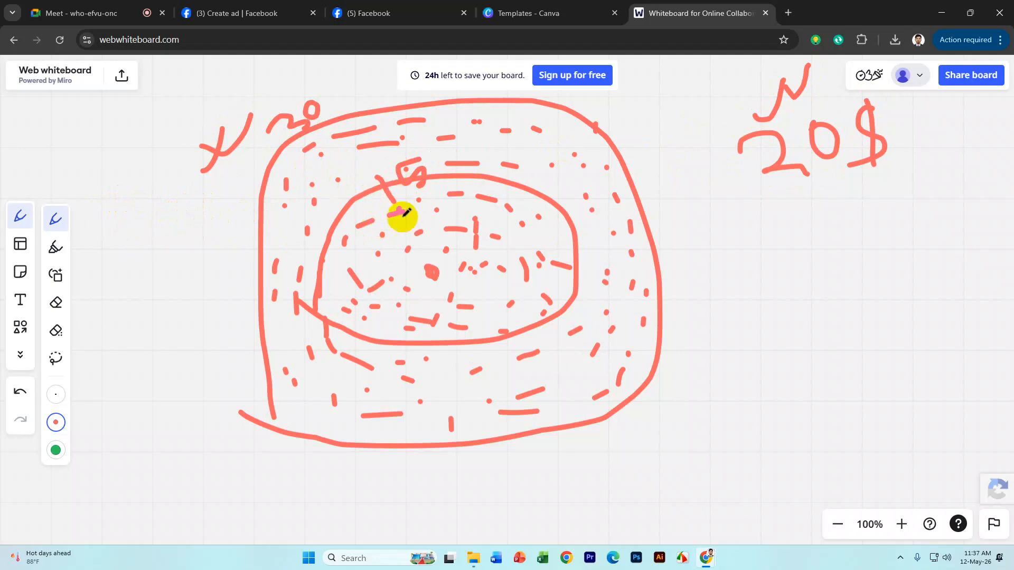
{"action": "mouse_move", "coordinate": [481, 196]}
{"action": "left_mouse_down"}
{"action": "mouse_move", "coordinate": [516, 169]}
{"action": "mouse_move", "coordinate": [496, 202]}
{"action": "left_mouse_up"}
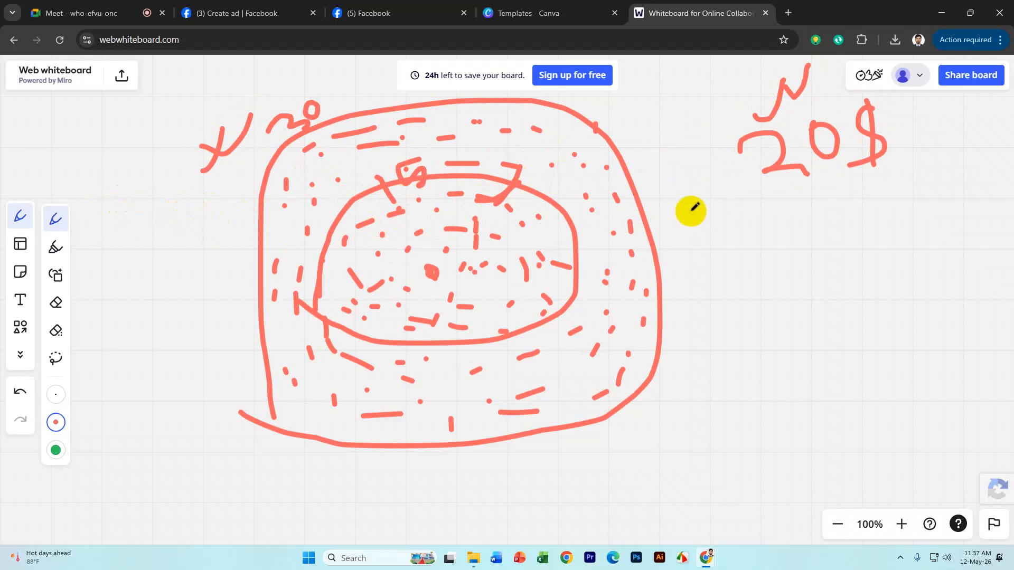
{"action": "left_click_drag", "start_coordinate": [749, 183], "coordinate": [933, 109]}
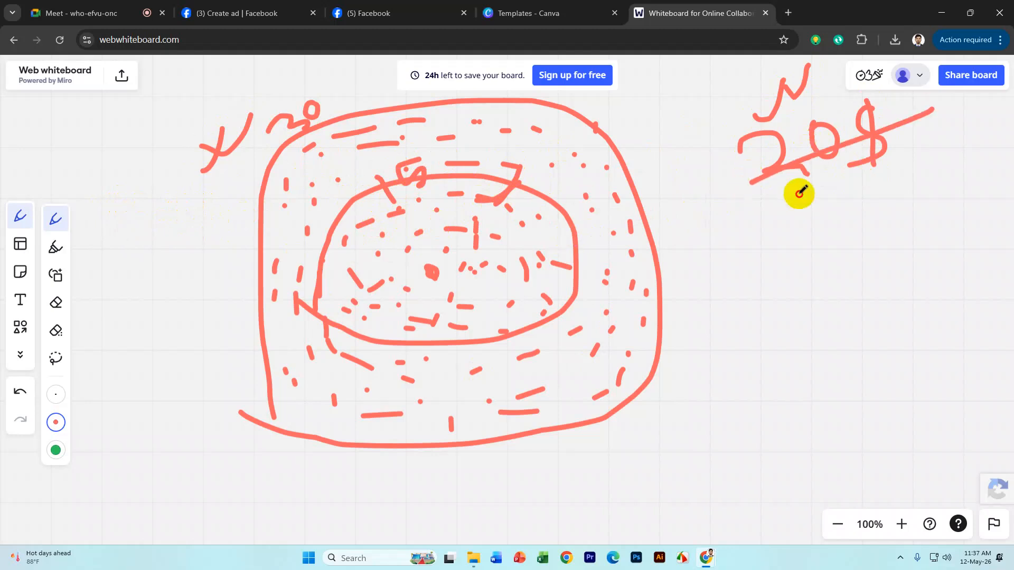
{"action": "left_click_drag", "start_coordinate": [799, 193], "coordinate": [883, 150]}
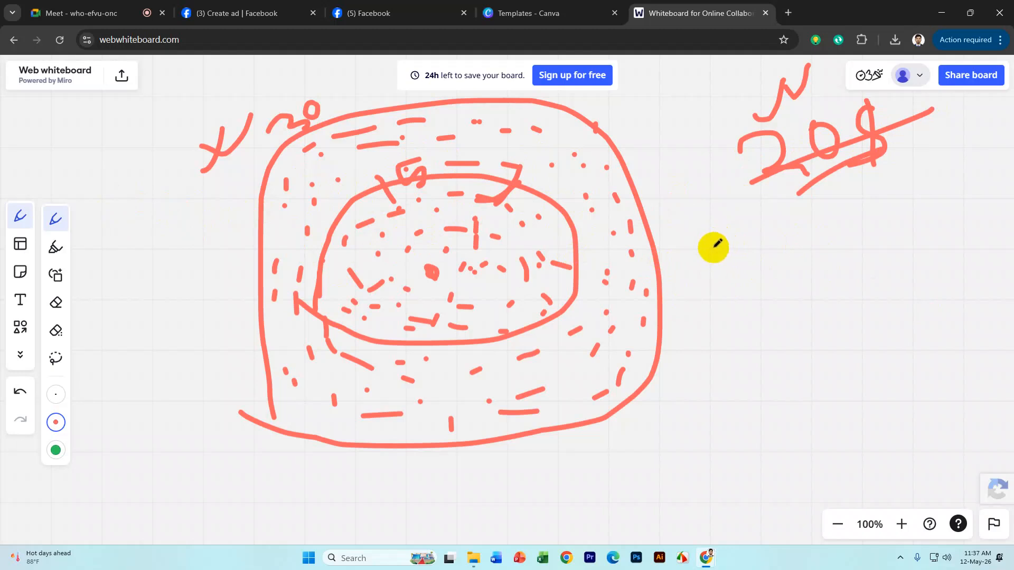
Draw three slanted lines of increasing length below "20$", join their ends into a wedge, and add a separate slanted line beneath
{"action": "left_click_drag", "start_coordinate": [689, 245], "coordinate": [735, 223]}
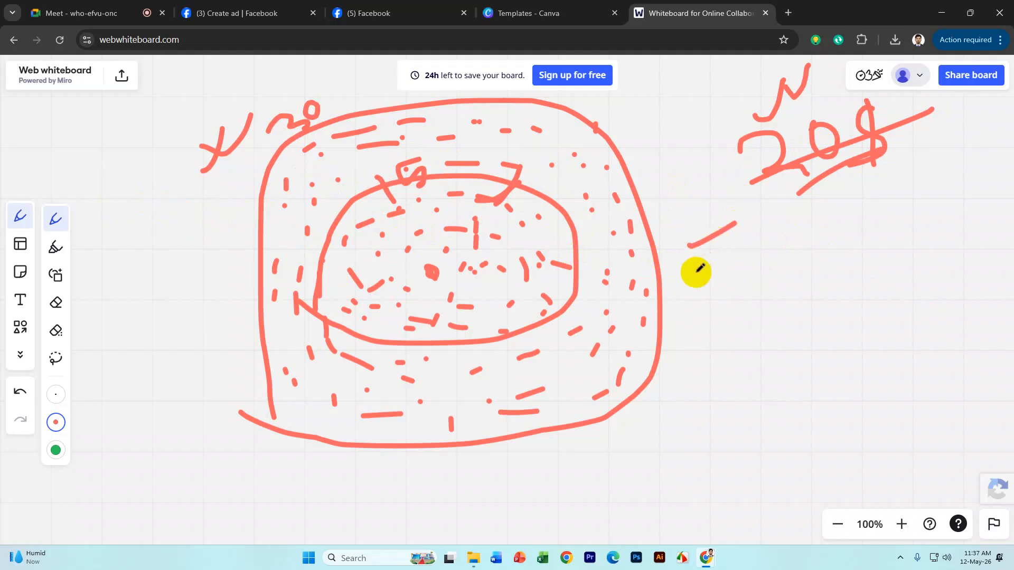
{"action": "left_click_drag", "start_coordinate": [696, 280], "coordinate": [789, 246]}
{"action": "left_click_drag", "start_coordinate": [713, 309], "coordinate": [902, 269]}
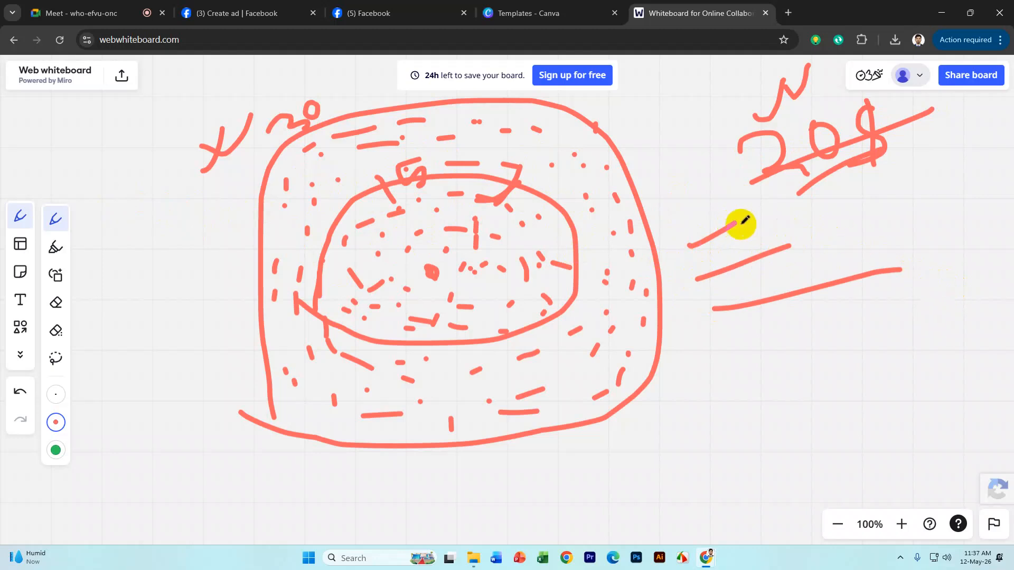
{"action": "left_click_drag", "start_coordinate": [695, 409], "coordinate": [801, 377]}
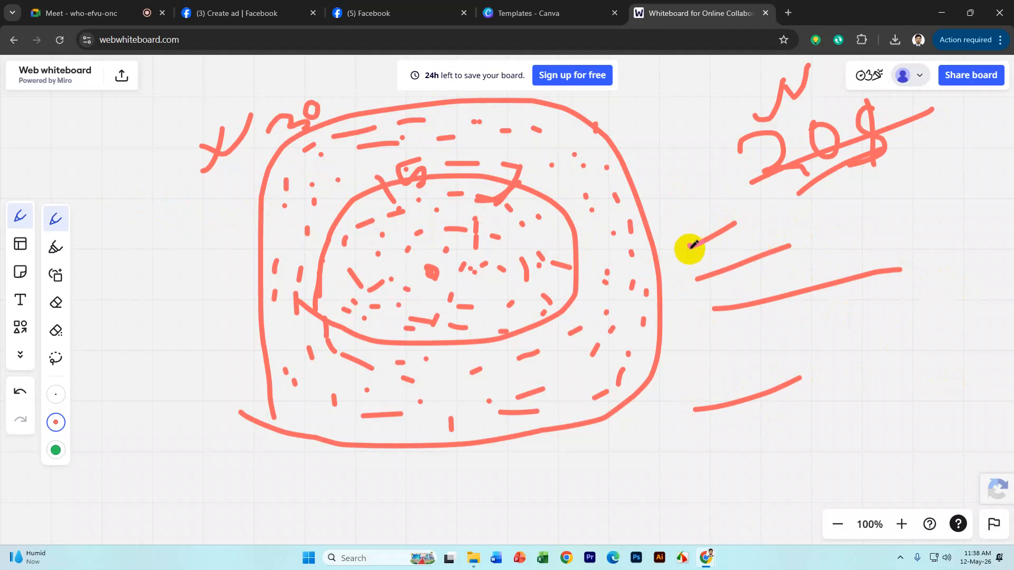
{"action": "left_click_drag", "start_coordinate": [691, 248], "coordinate": [715, 316]}
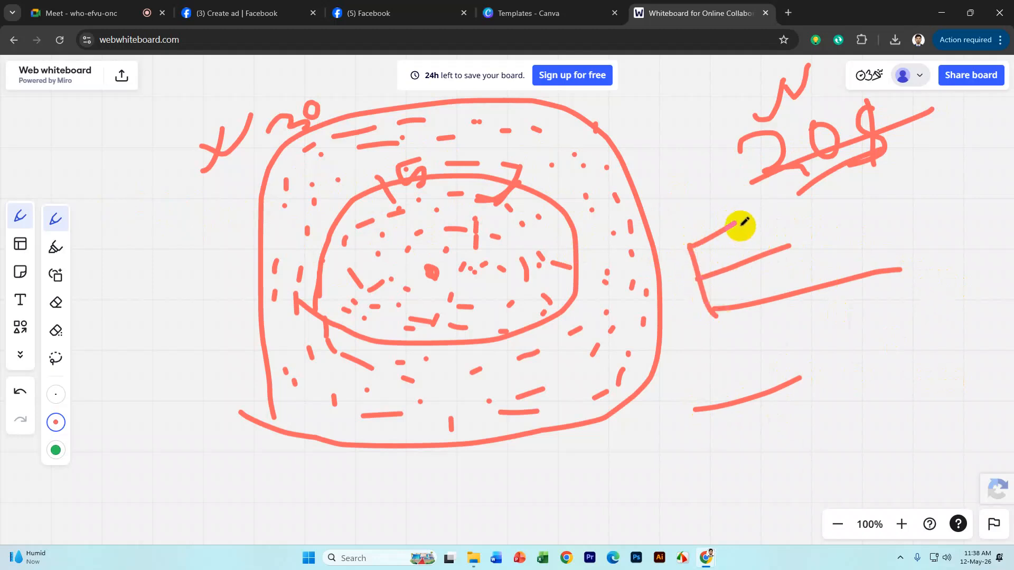
{"action": "mouse_move", "coordinate": [737, 222]}
{"action": "left_mouse_down"}
{"action": "mouse_move", "coordinate": [797, 226]}
{"action": "mouse_move", "coordinate": [913, 262]}
{"action": "mouse_move", "coordinate": [882, 273]}
{"action": "left_mouse_up"}
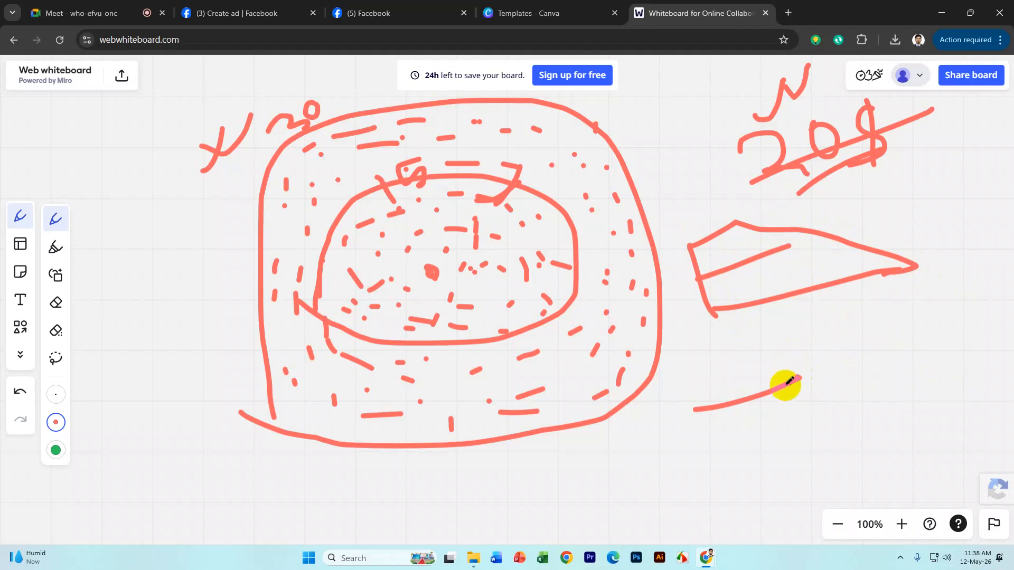
Cap both ends of the separate lower line and extend the wedge's middle line to its upper edge
{"action": "left_click_drag", "start_coordinate": [707, 418], "coordinate": [693, 405]}
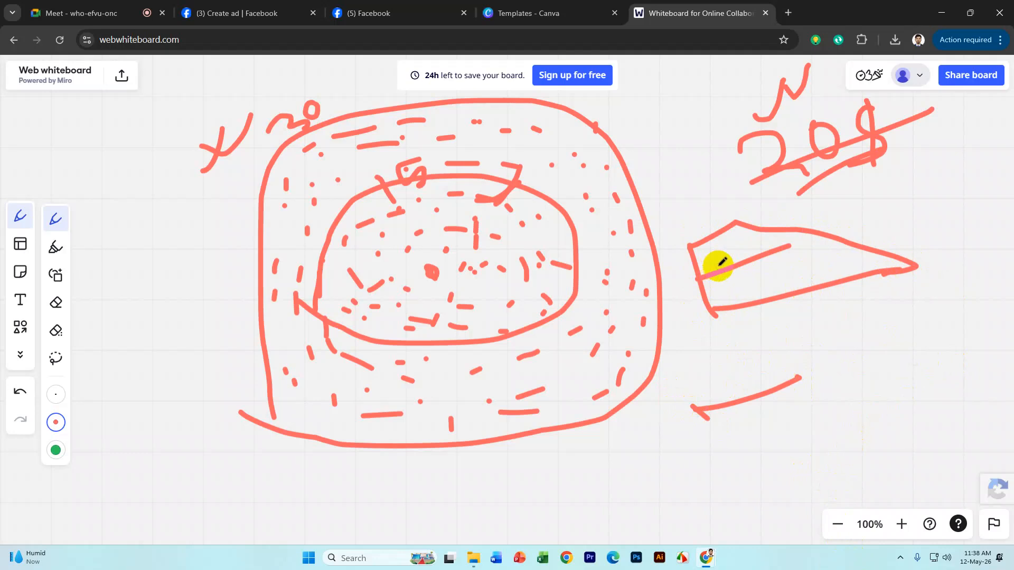
{"action": "left_click_drag", "start_coordinate": [786, 247], "coordinate": [820, 236]}
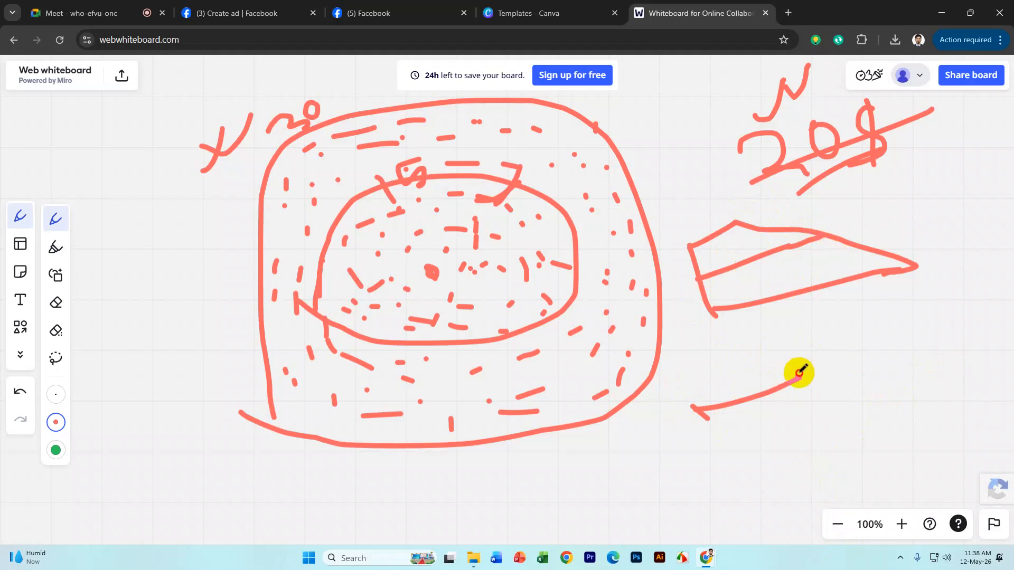
{"action": "left_click_drag", "start_coordinate": [800, 373], "coordinate": [794, 379]}
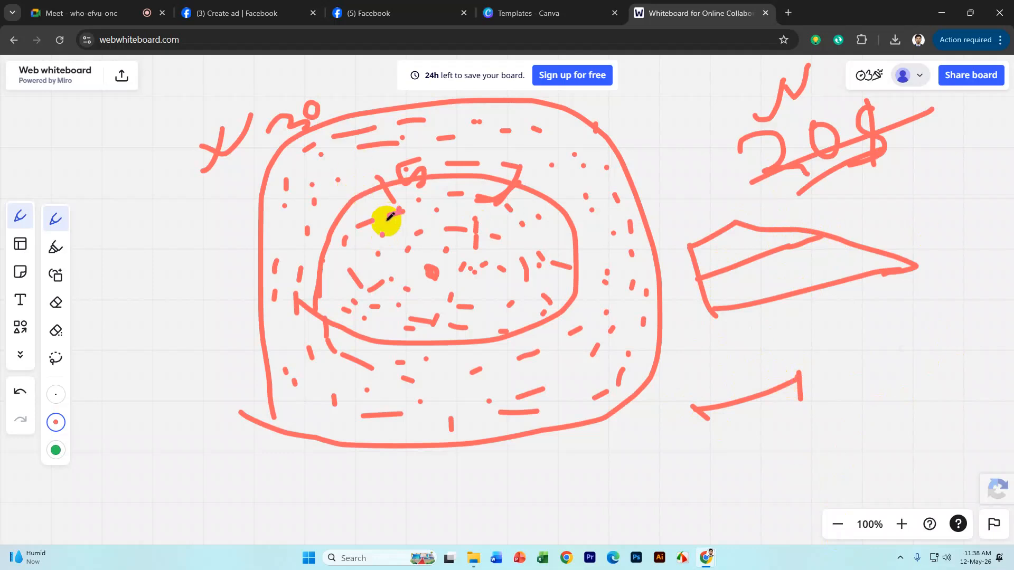
{"action": "left_click_drag", "start_coordinate": [391, 216], "coordinate": [410, 209]}
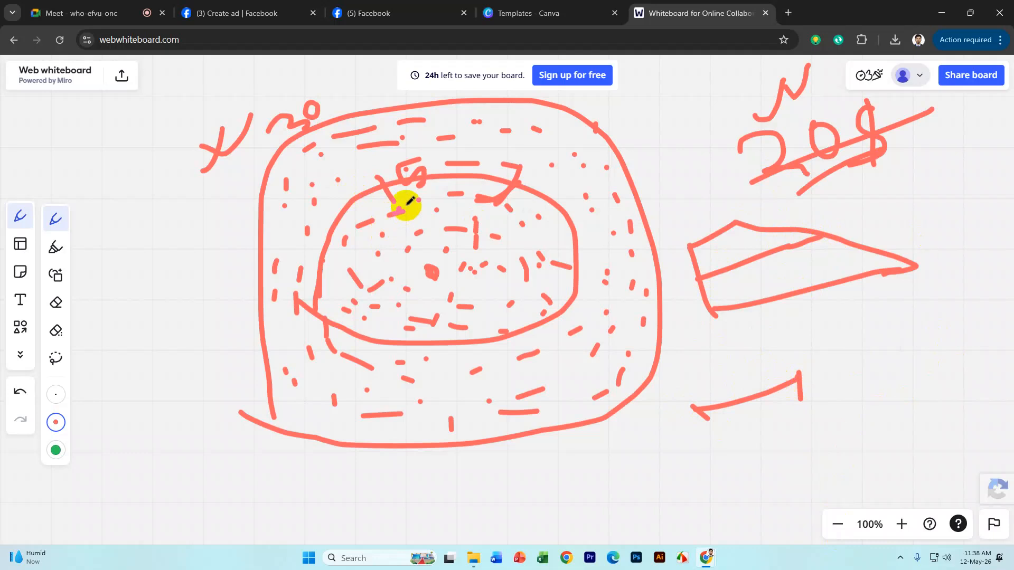
Return to the Facebook Create ad page and reduce the Magura pin's targeting radius to 7 km
{"action": "left_click", "coordinate": [211, 10]}
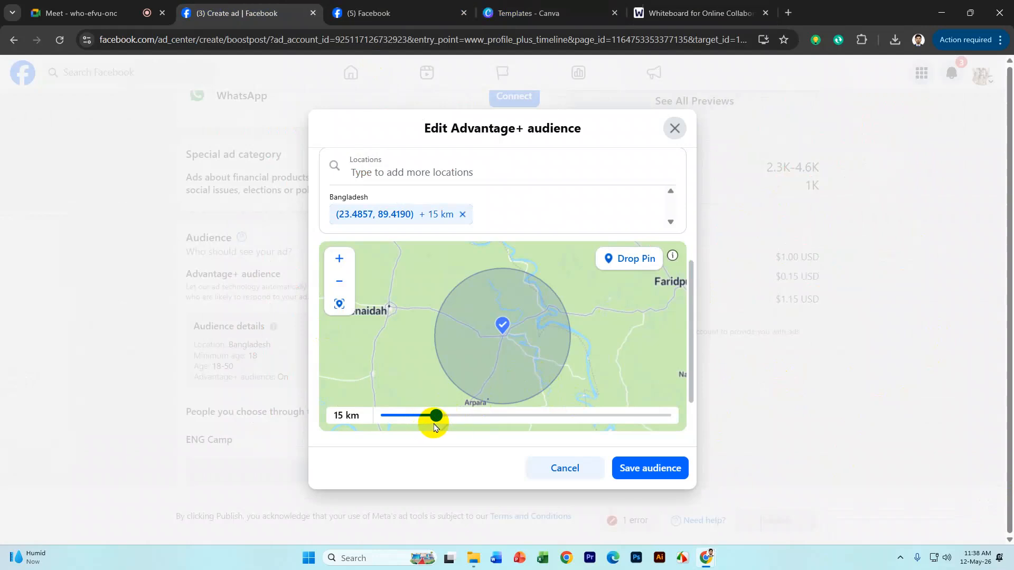
{"action": "left_click_drag", "start_coordinate": [435, 419], "coordinate": [402, 416]}
{"action": "key", "text": "Right"}
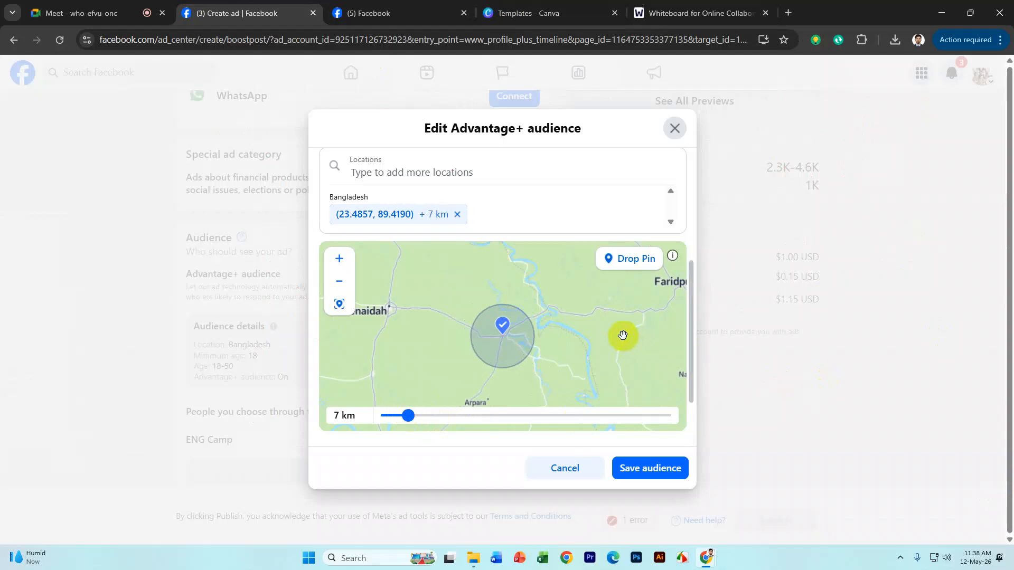
Drop a second location pin on Faridpur in the audience map
{"action": "left_click_drag", "start_coordinate": [622, 335], "coordinate": [517, 375]}
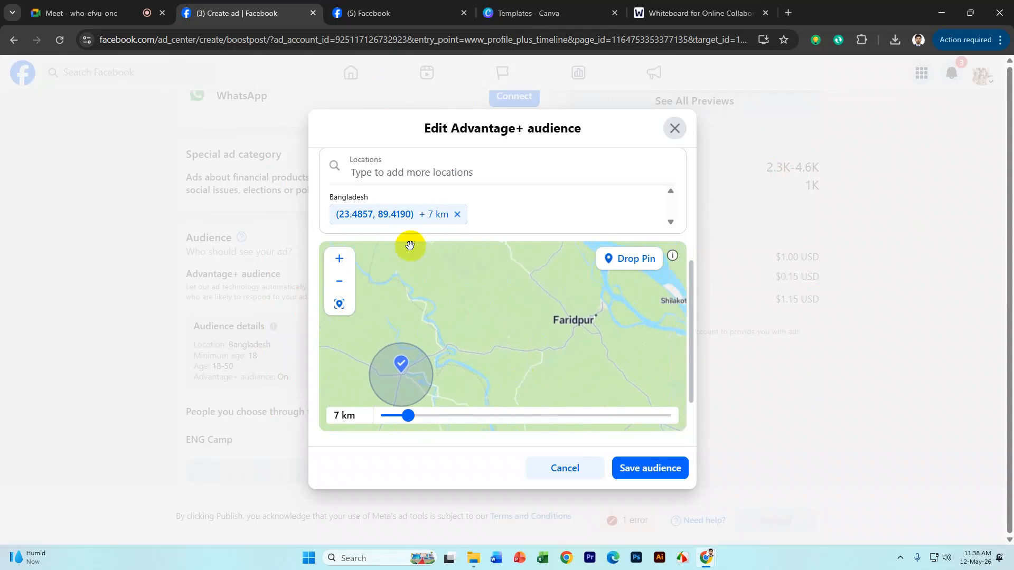
{"action": "left_click", "coordinate": [615, 263]}
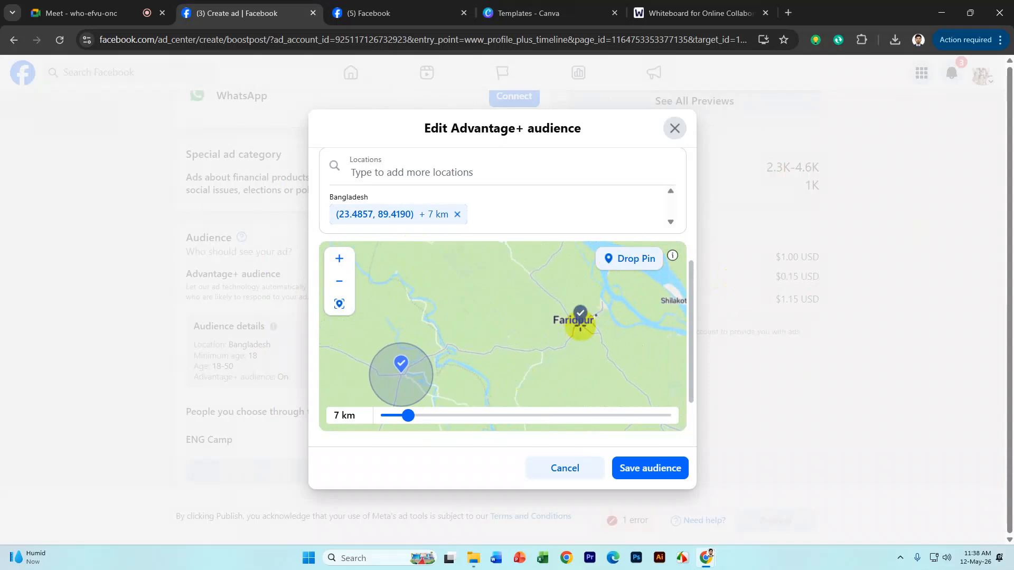
{"action": "left_click", "coordinate": [578, 323]}
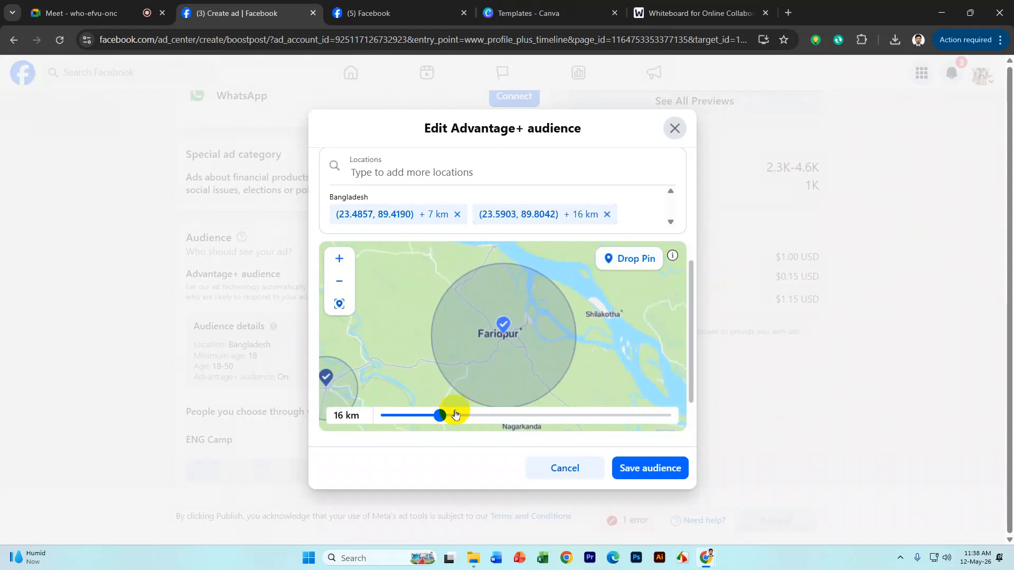
Reduce the Faridpur pin's radius to 7 km and drop a third pin on Jhenaidah with a 7 km radius
{"action": "left_click_drag", "start_coordinate": [437, 420], "coordinate": [402, 421]}
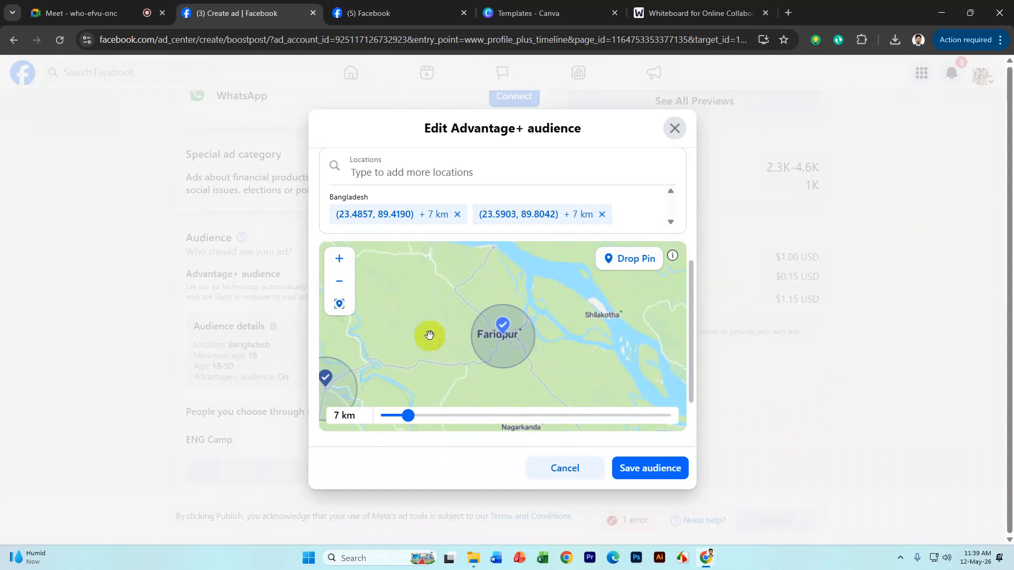
{"action": "left_click_drag", "start_coordinate": [428, 335], "coordinate": [654, 296]}
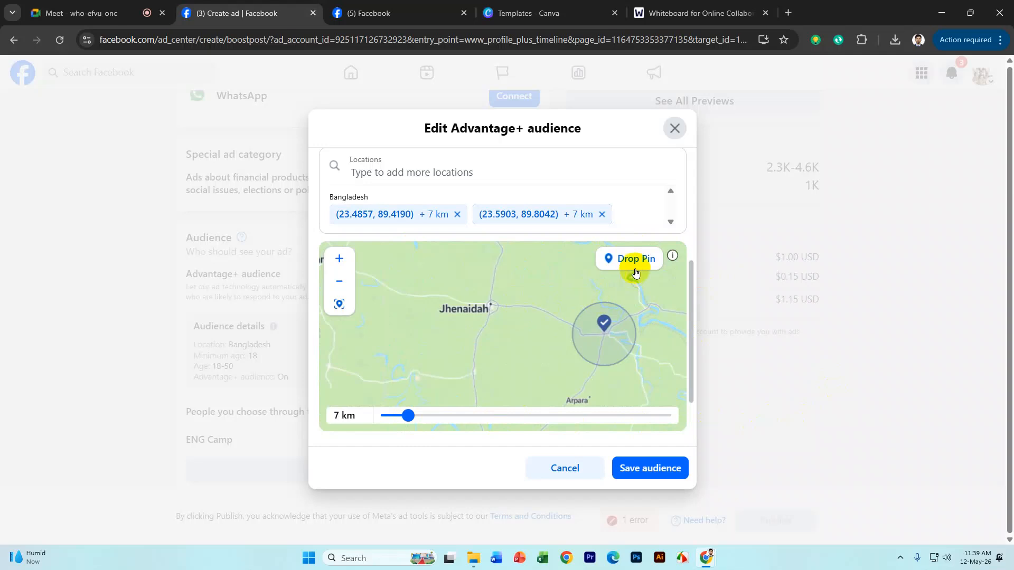
{"action": "left_click", "coordinate": [623, 259]}
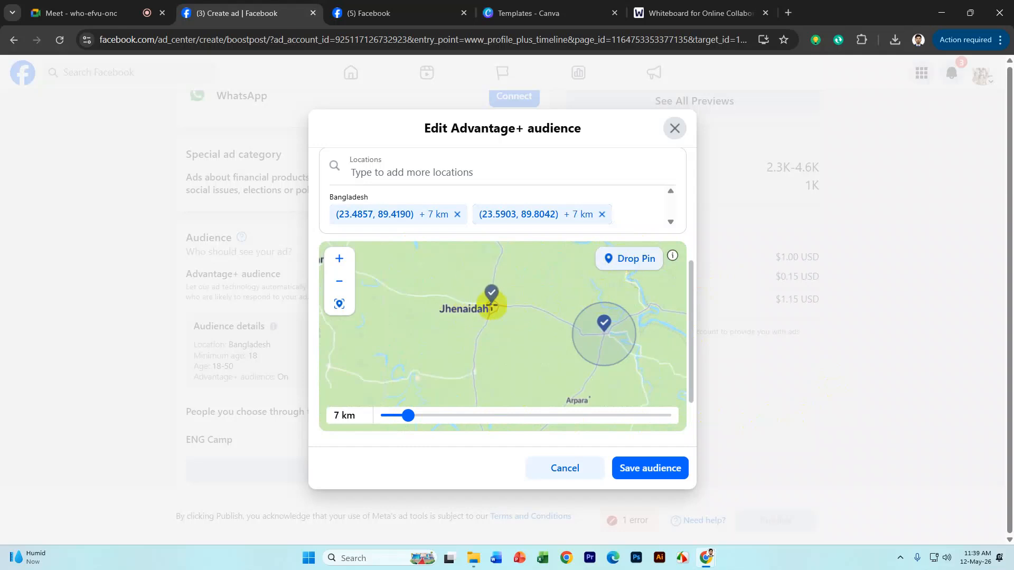
{"action": "left_click", "coordinate": [491, 305]}
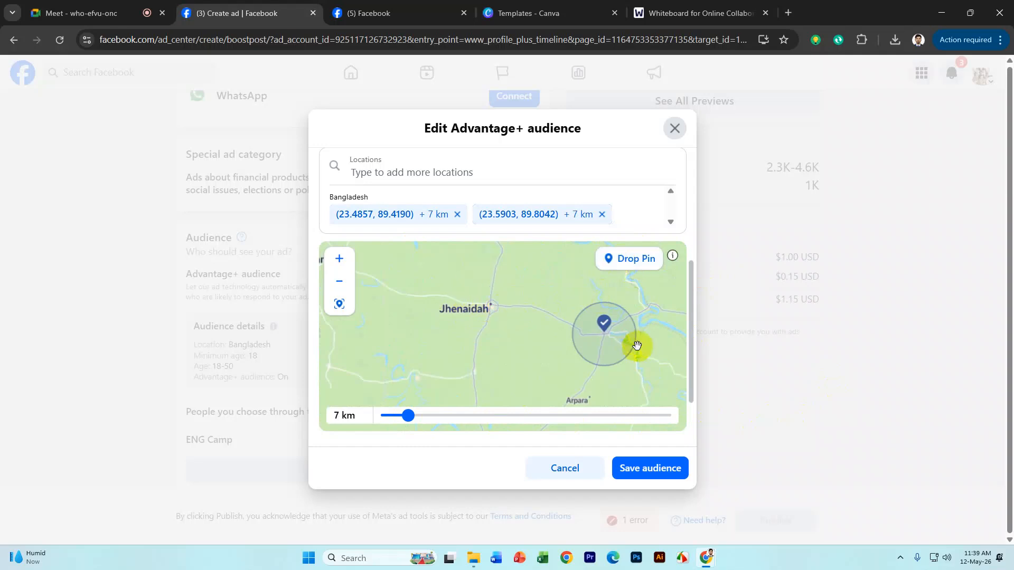
{"action": "left_click_drag", "start_coordinate": [438, 444], "coordinate": [408, 442]}
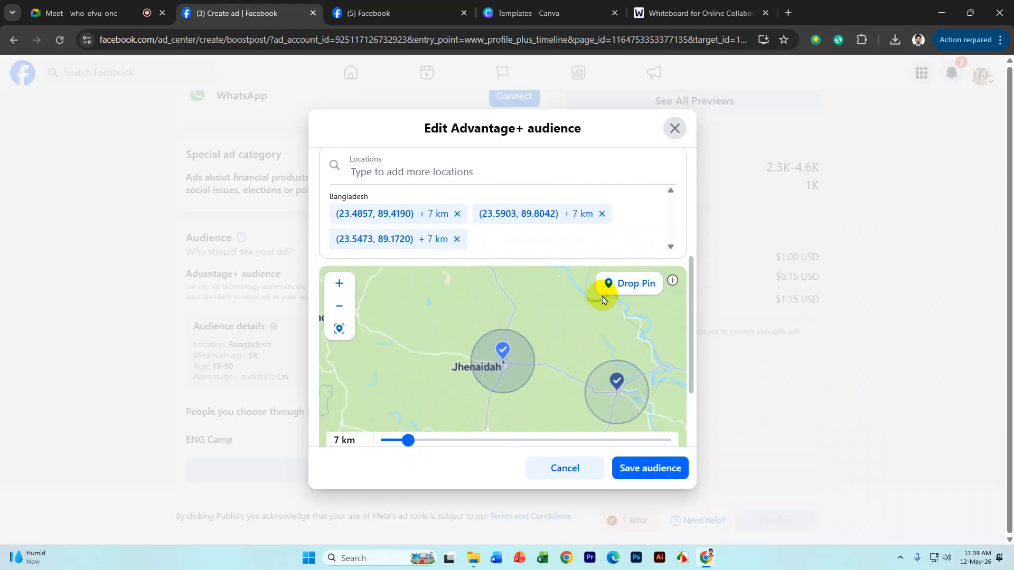
Set the Advantage+ audience's gender to Men
{"action": "scroll", "coordinate": [580, 341], "scroll_direction": "down", "scroll_amount": 2}
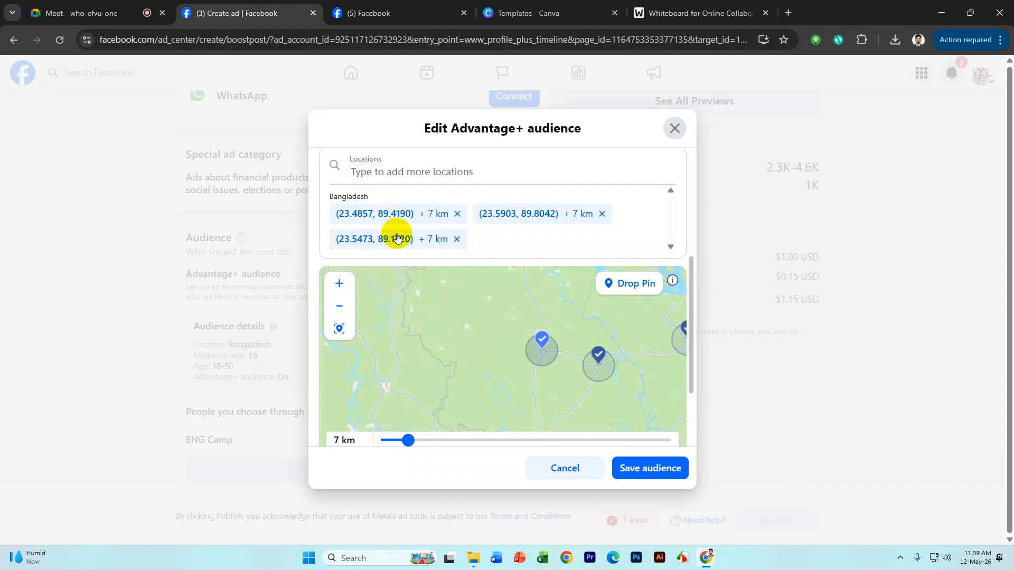
{"action": "scroll", "coordinate": [378, 235], "scroll_direction": "up", "scroll_amount": 5}
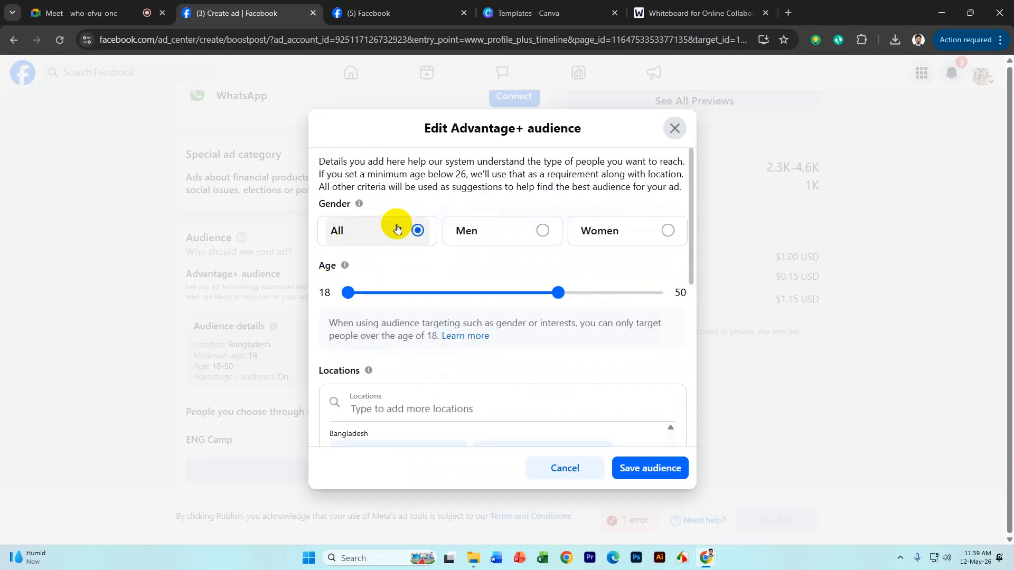
{"action": "left_click", "coordinate": [512, 230]}
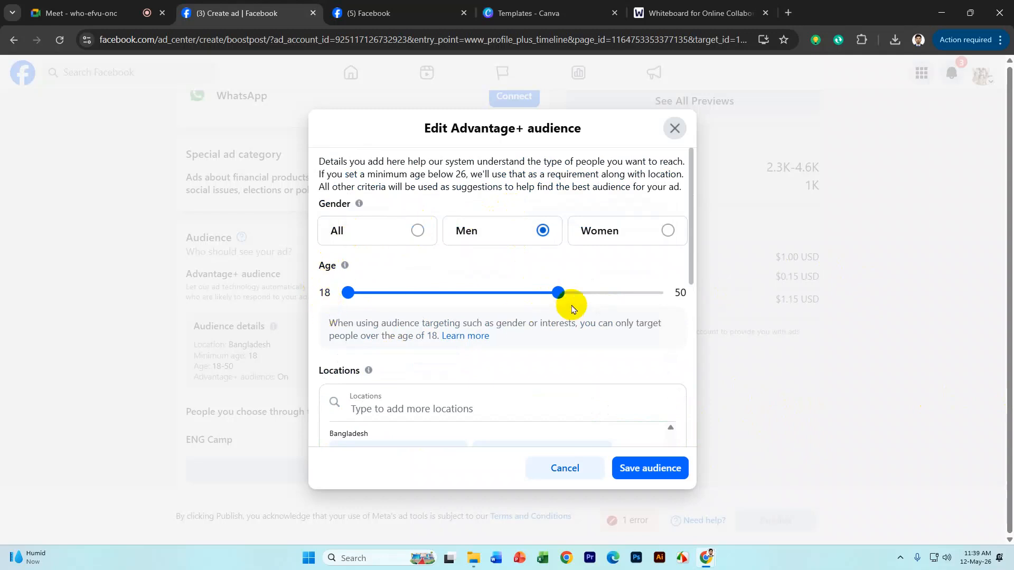
Browse the Detailed targeting options and examine the Interests categories
{"action": "scroll", "coordinate": [546, 305], "scroll_direction": "down", "scroll_amount": 2}
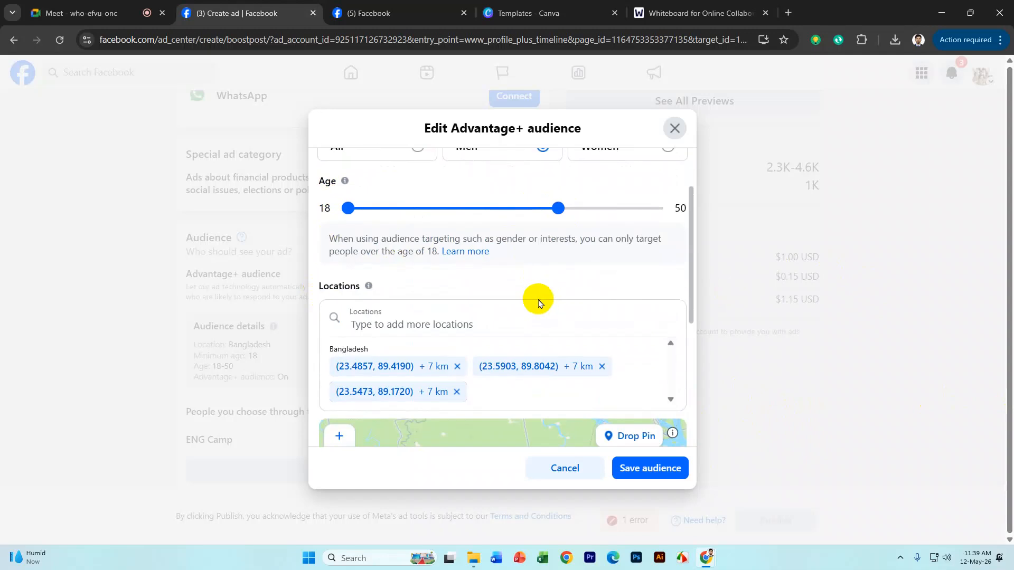
{"action": "scroll", "coordinate": [539, 302], "scroll_direction": "down", "scroll_amount": 5}
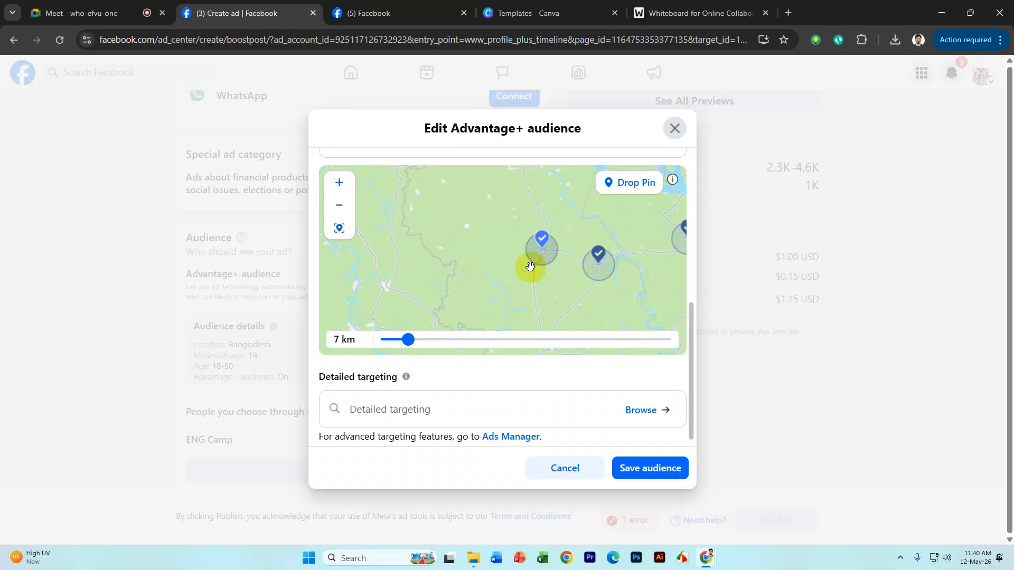
{"action": "scroll", "coordinate": [530, 265], "scroll_direction": "down", "scroll_amount": 2}
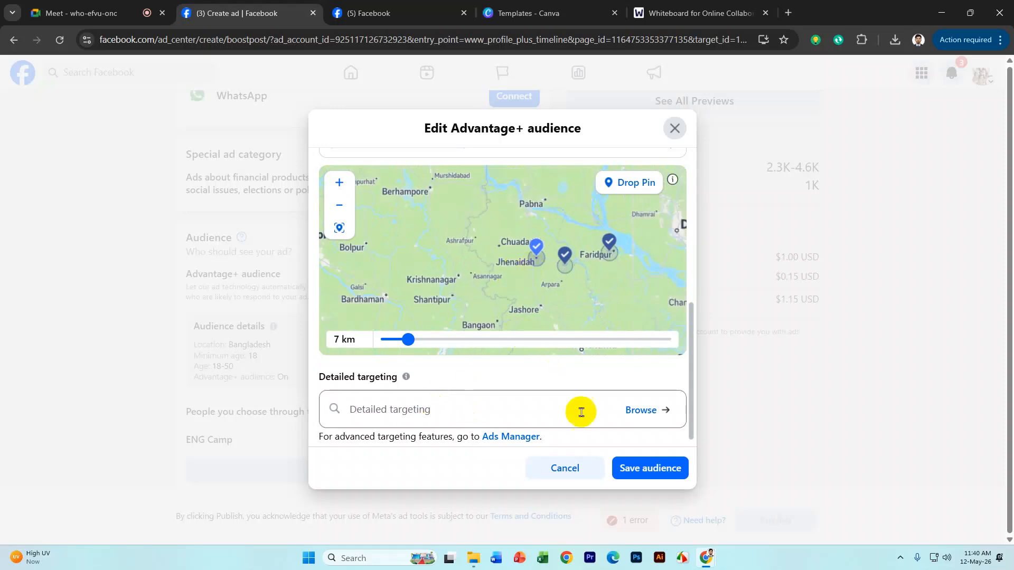
{"action": "left_click", "coordinate": [640, 410]}
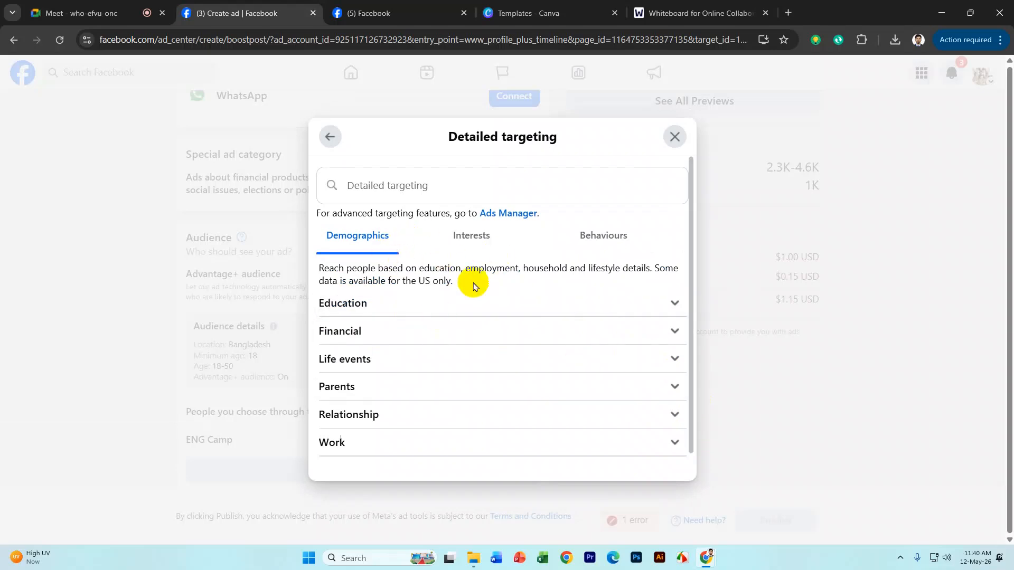
{"action": "left_click", "coordinate": [471, 237]}
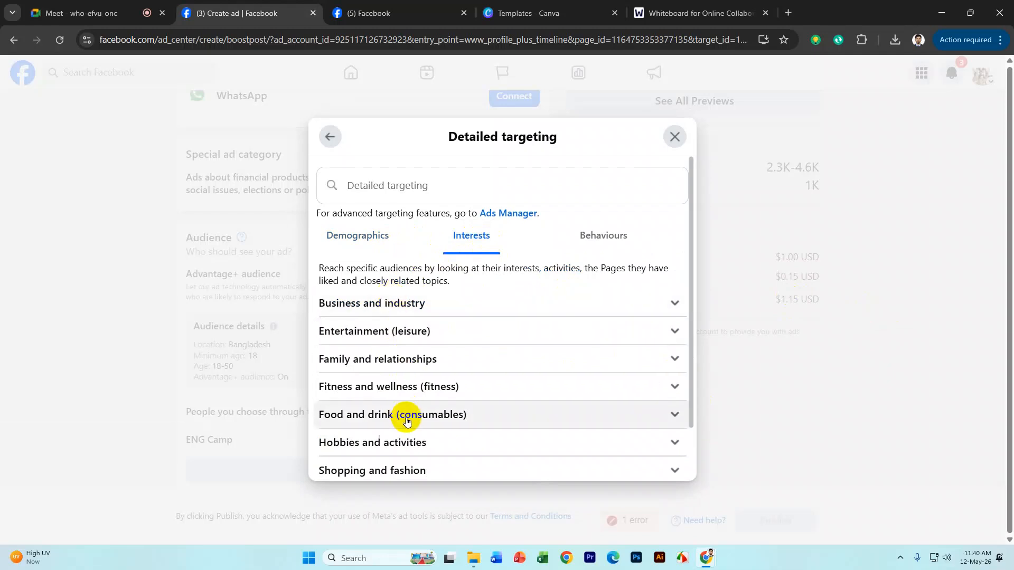
{"action": "scroll", "coordinate": [434, 391], "scroll_direction": "down", "scroll_amount": 1}
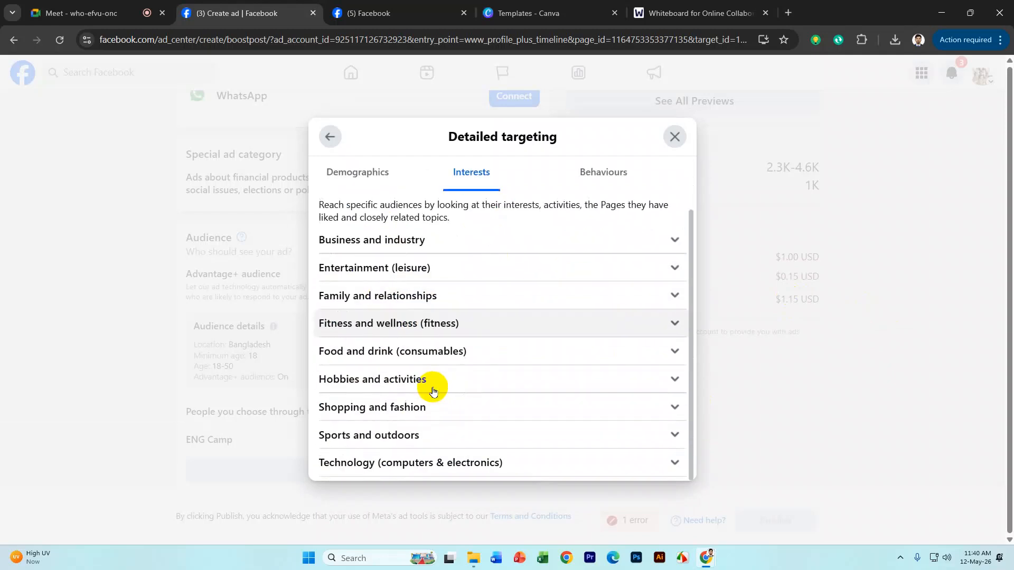
Leave the audience editor and discard the unsaved gender and location changes
{"action": "left_click", "coordinate": [675, 137]}
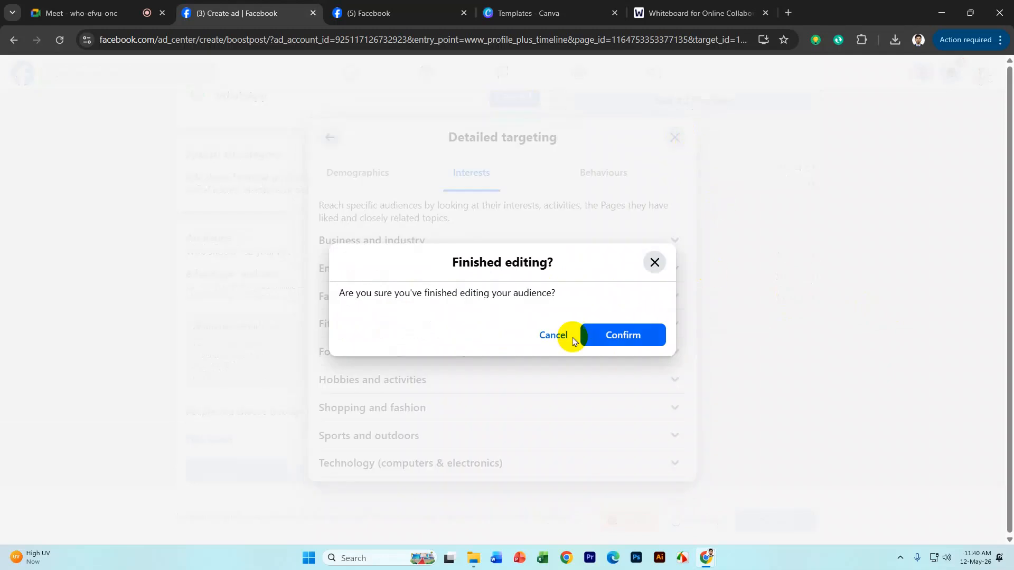
{"action": "left_click", "coordinate": [551, 334]}
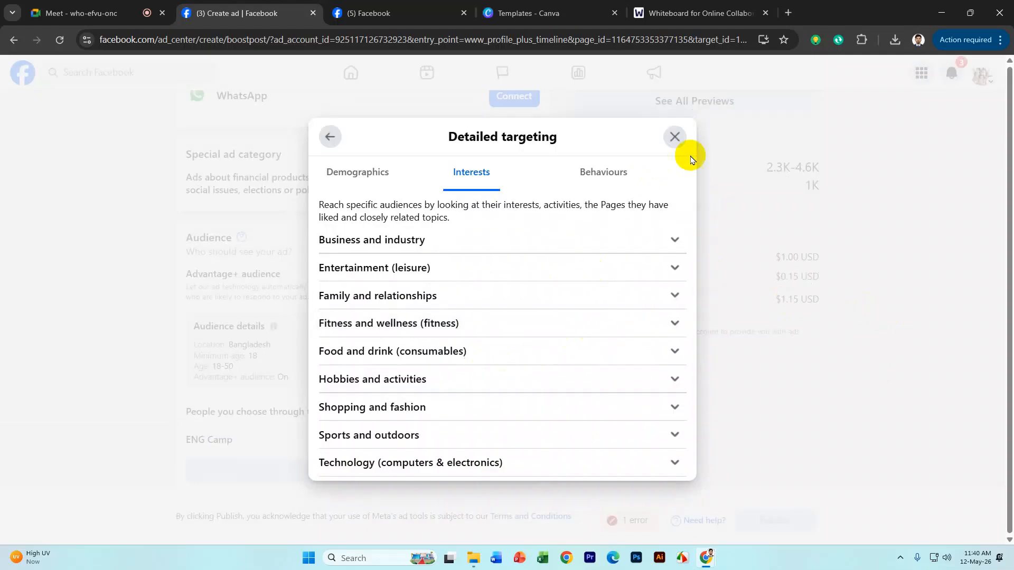
{"action": "left_click", "coordinate": [675, 136]}
{"action": "left_click", "coordinate": [612, 340]}
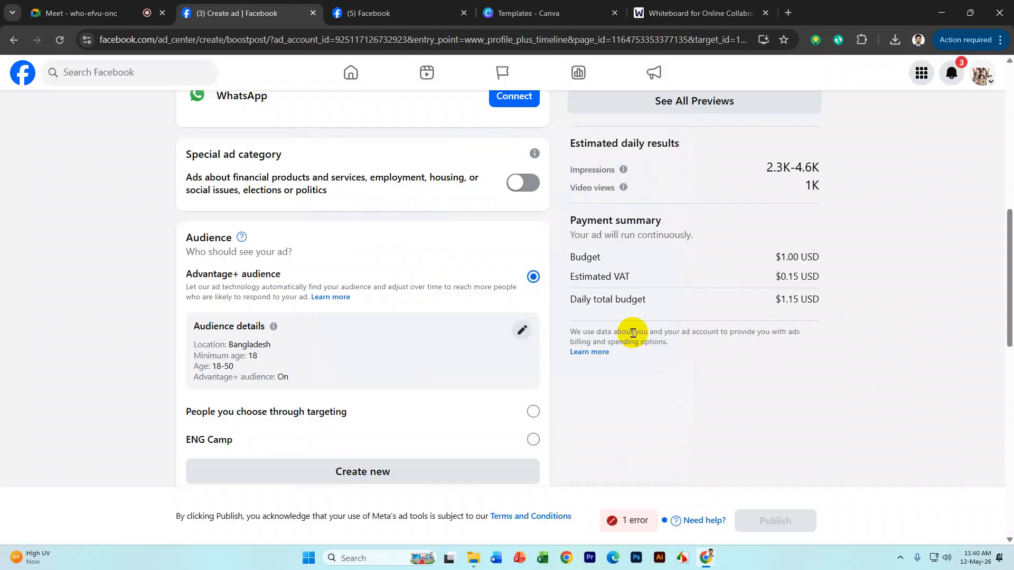
Reopen the Advantage+ audience details for editing and browse its Detailed targeting options
{"action": "left_click", "coordinate": [521, 330]}
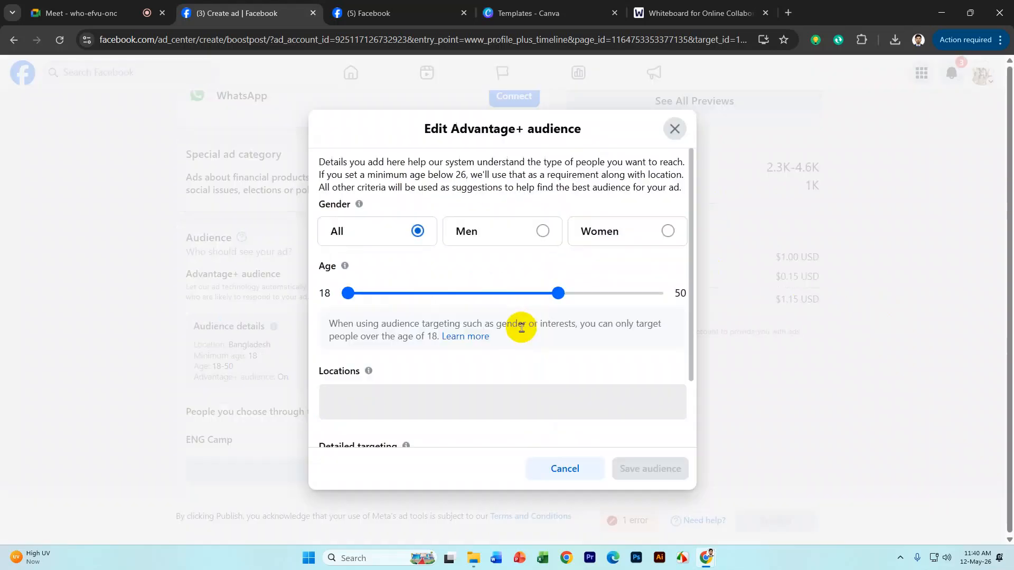
{"action": "scroll", "coordinate": [505, 344], "scroll_direction": "down", "scroll_amount": 3}
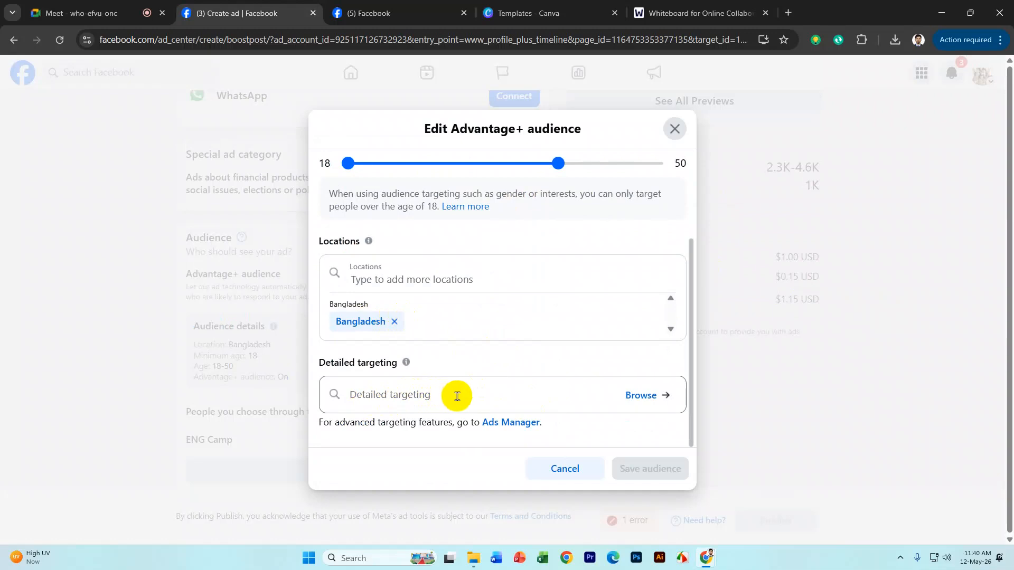
{"action": "left_click", "coordinate": [630, 401]}
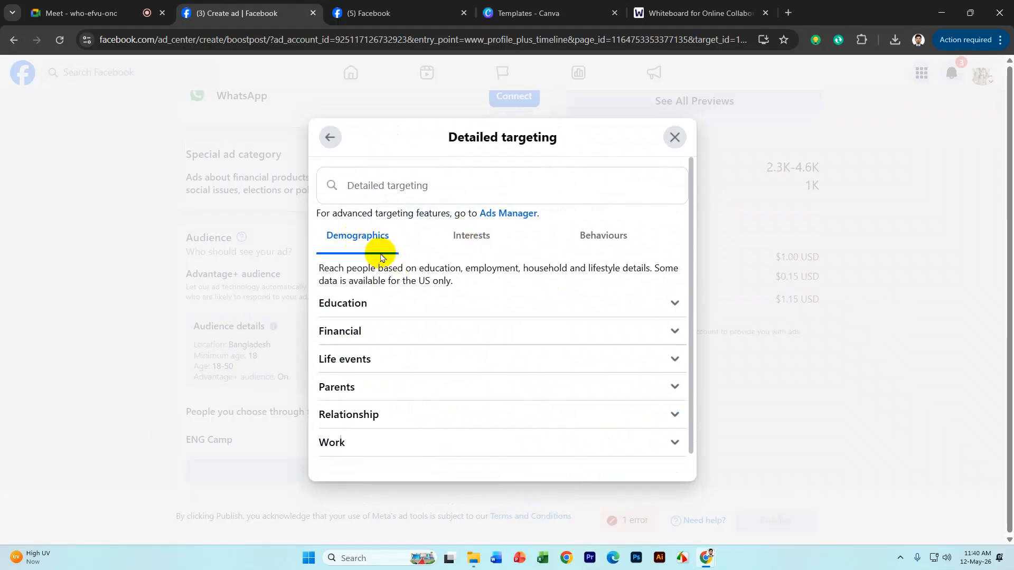
Compare the Demographics, Interests and Behaviours categories available for detailed targeting
{"action": "left_click", "coordinate": [467, 238]}
{"action": "left_click", "coordinate": [600, 237]}
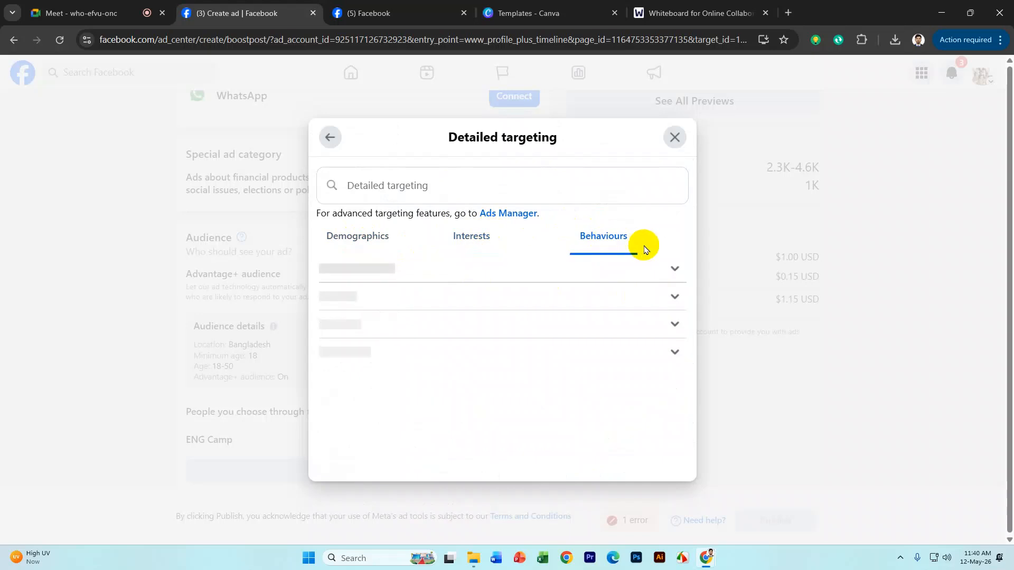
{"action": "left_click", "coordinate": [458, 238]}
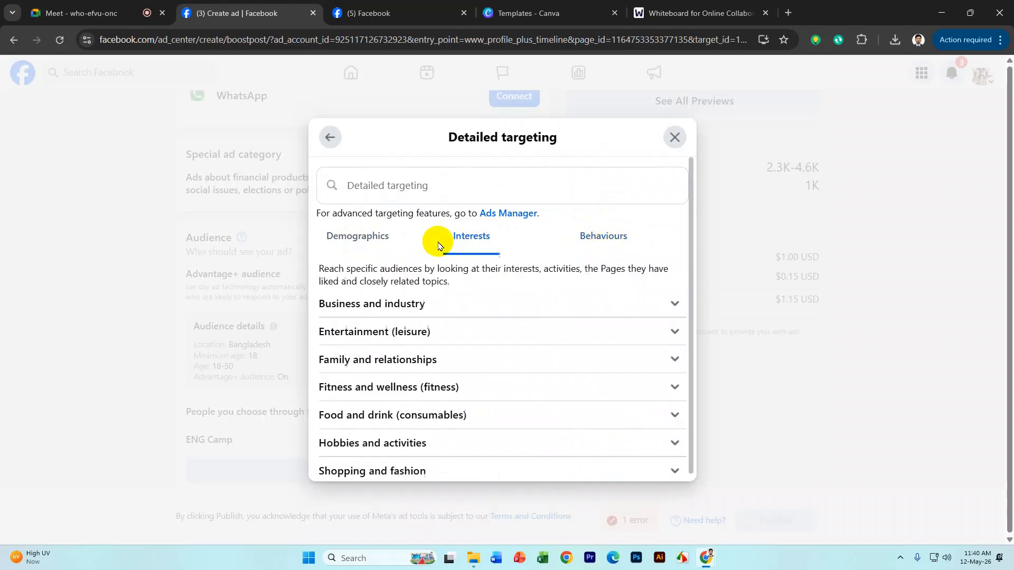
{"action": "left_click", "coordinate": [338, 237]}
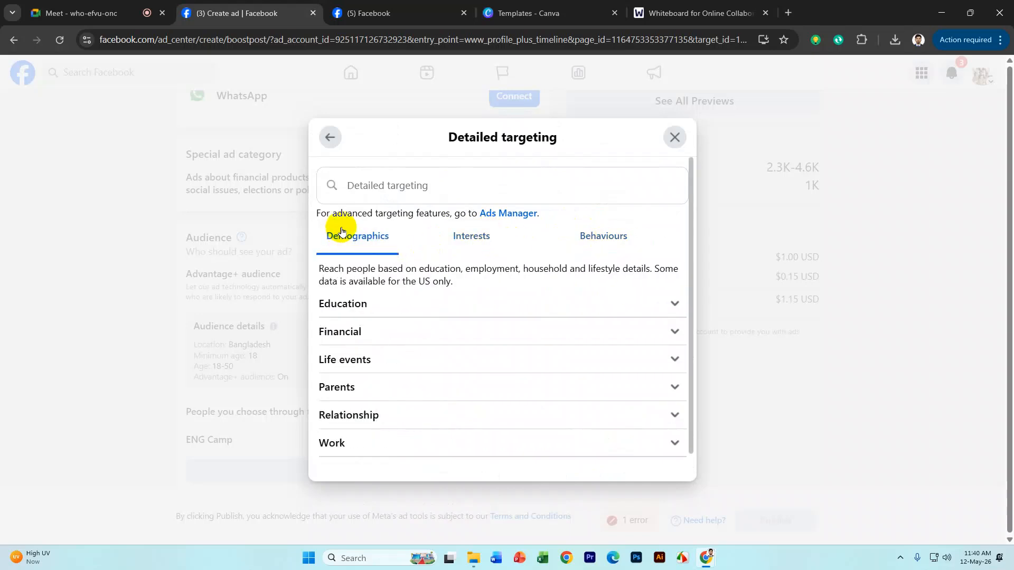
{"action": "left_click", "coordinate": [465, 238]}
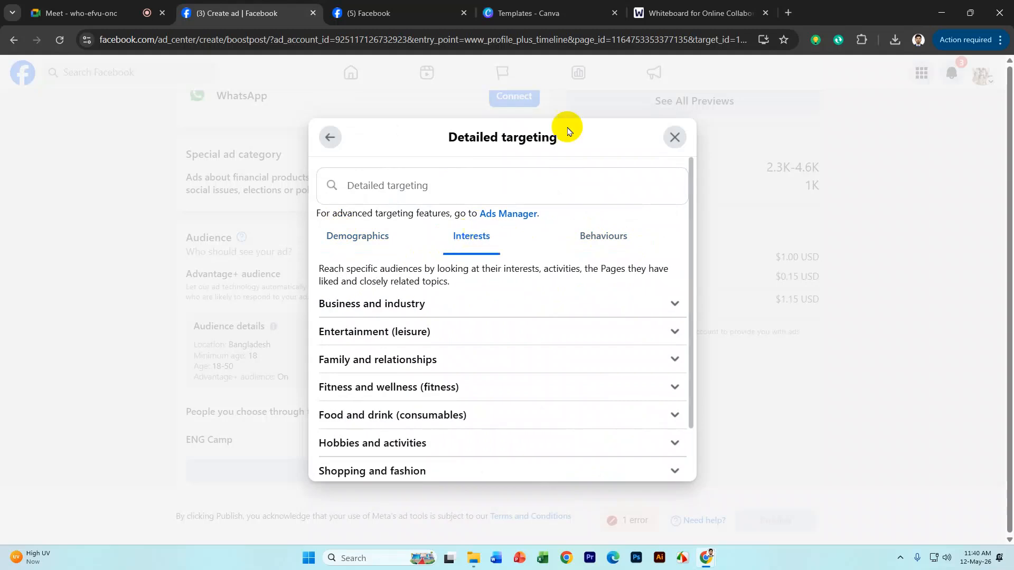
{"action": "scroll", "coordinate": [454, 248], "scroll_direction": "down", "scroll_amount": 1}
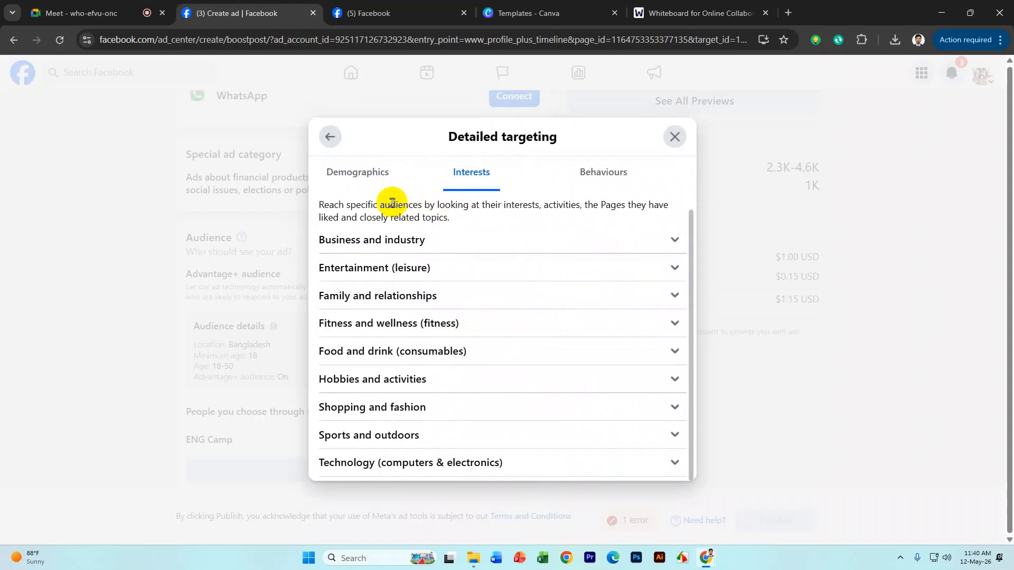
{"action": "left_click", "coordinate": [354, 174]}
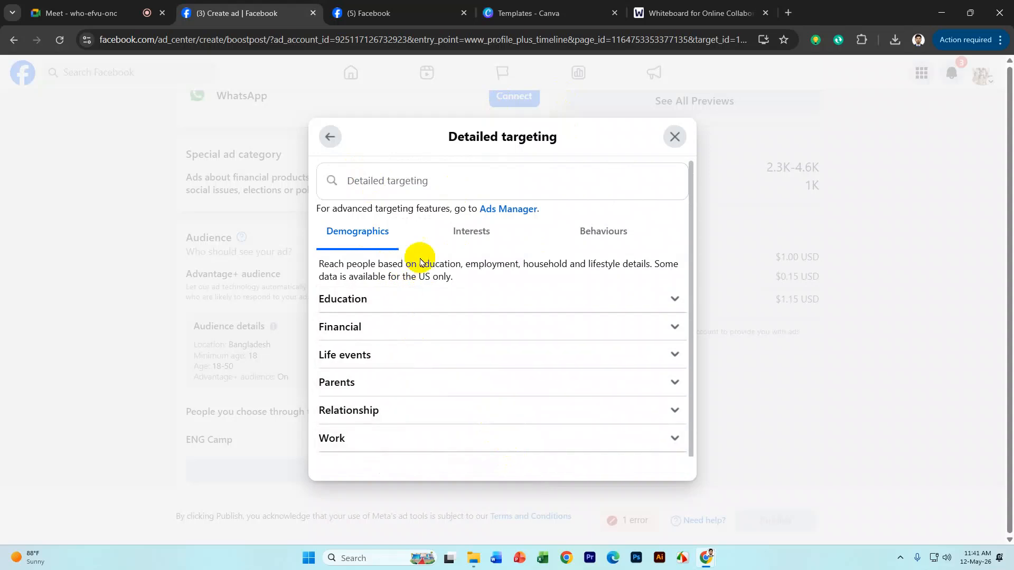
{"action": "left_click", "coordinate": [465, 235]}
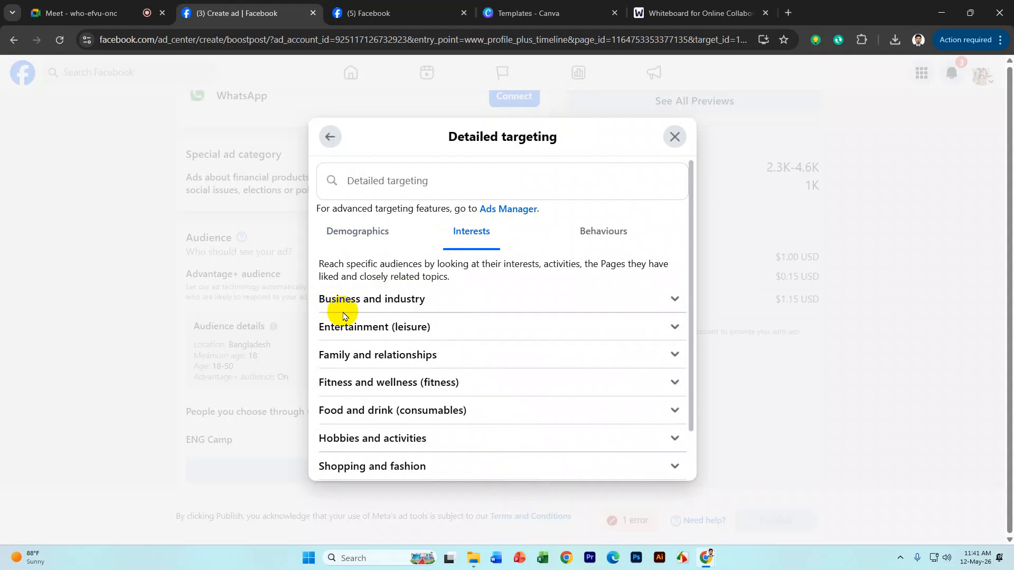
{"action": "left_click", "coordinate": [580, 236]}
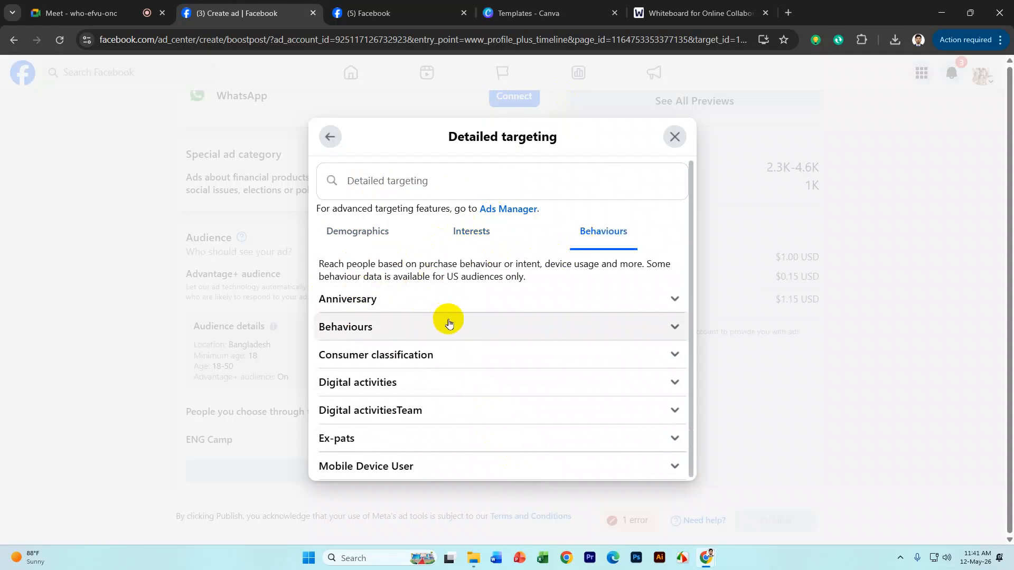
{"action": "scroll", "coordinate": [452, 323], "scroll_direction": "down", "scroll_amount": 1}
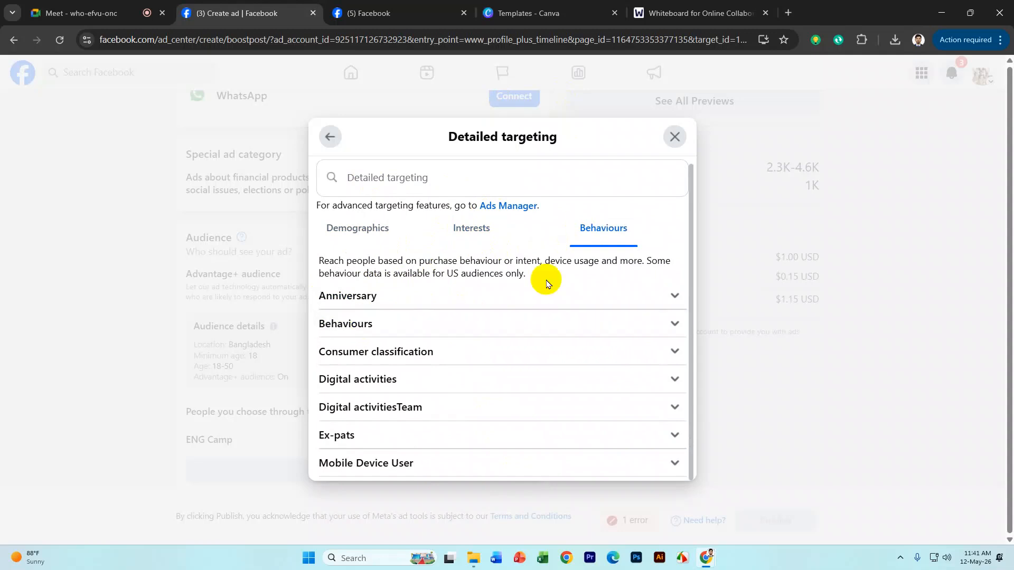
Expand the Pets (animals) interests under Hobbies and activities
{"action": "left_click", "coordinate": [466, 228]}
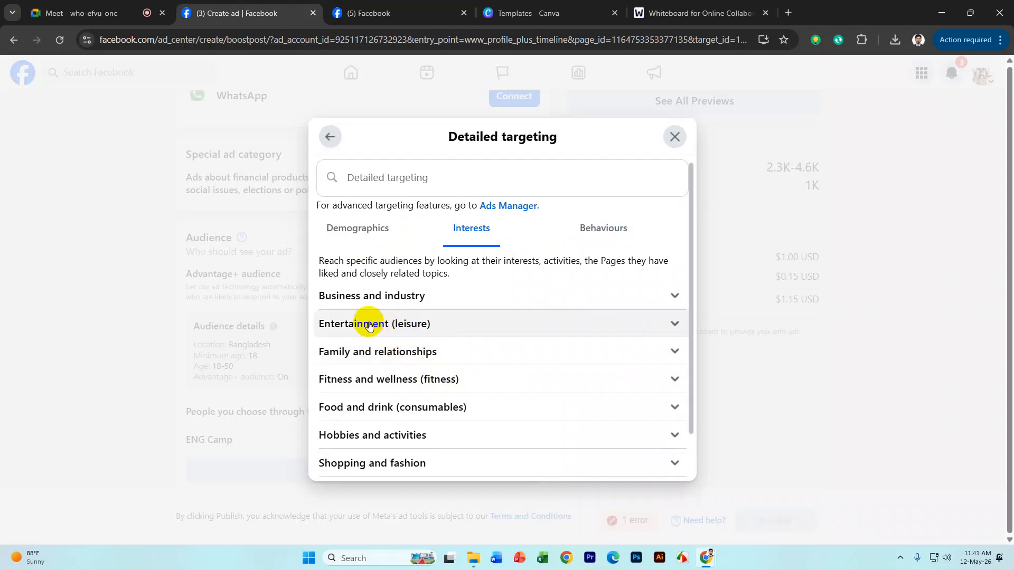
{"action": "left_click", "coordinate": [391, 436]}
{"action": "scroll", "coordinate": [396, 430], "scroll_direction": "down", "scroll_amount": 3}
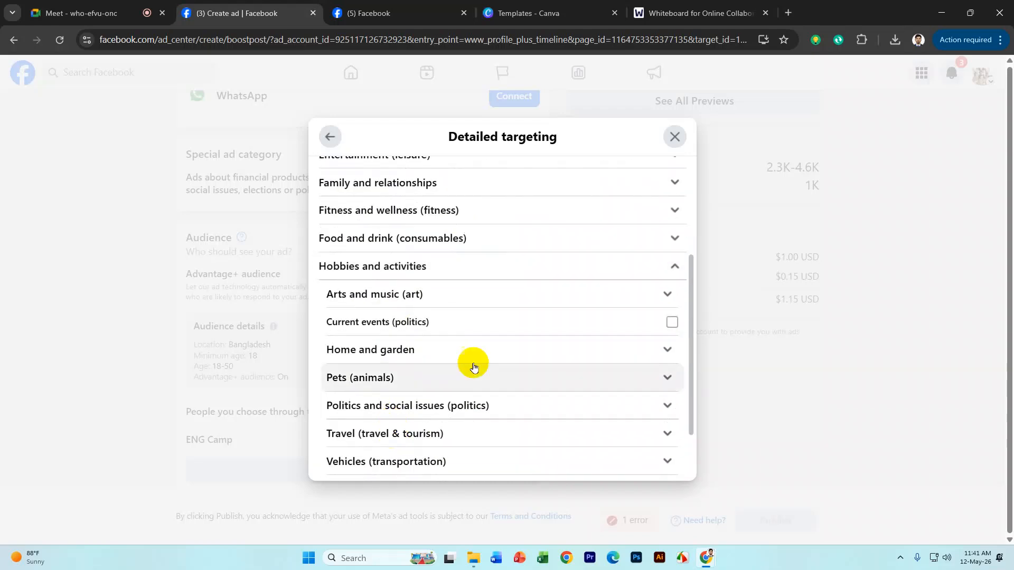
{"action": "left_click", "coordinate": [358, 379]}
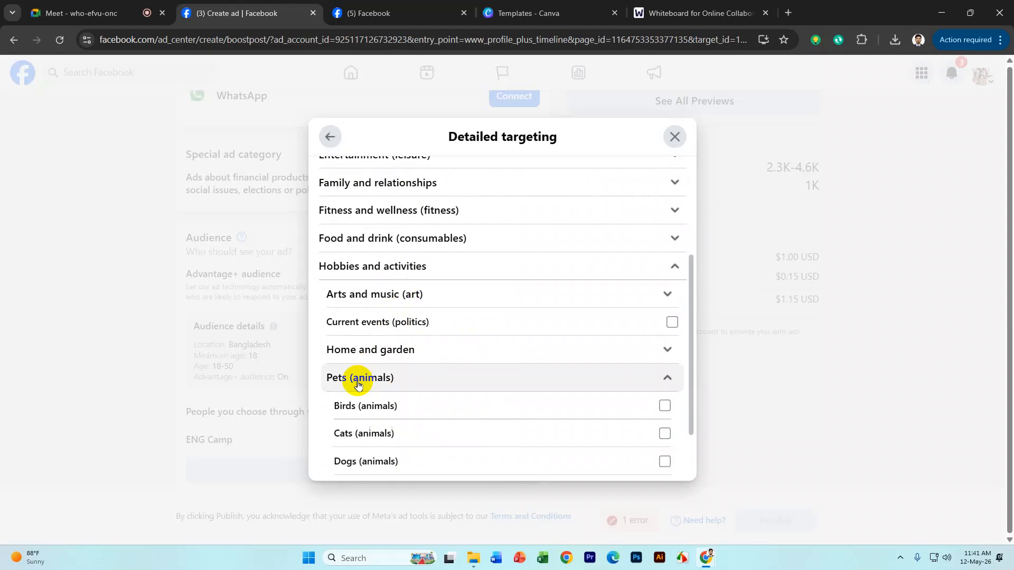
{"action": "scroll", "coordinate": [401, 370], "scroll_direction": "down", "scroll_amount": 3}
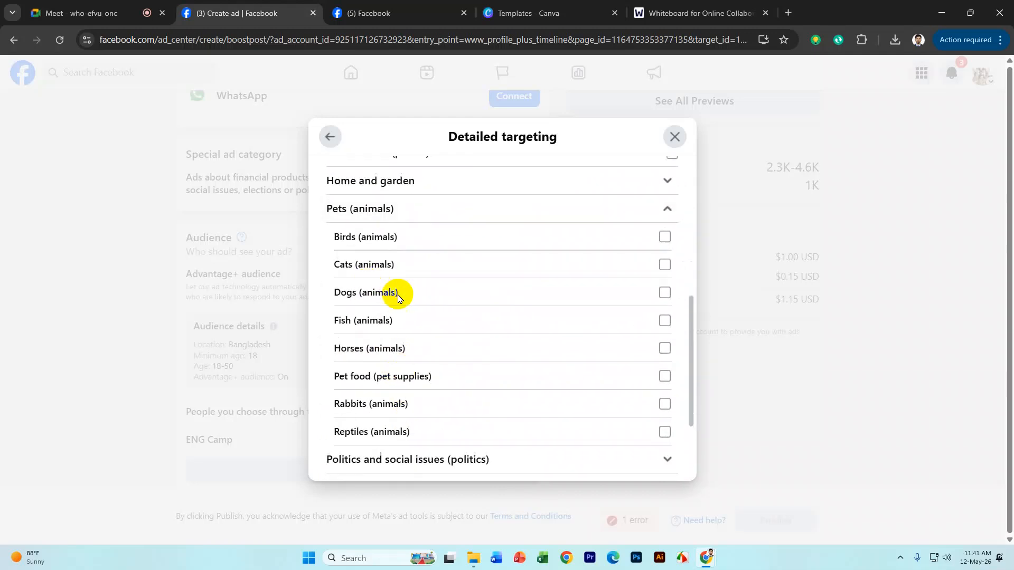
Select the Dogs (animals) interest as a trial and clear it again
{"action": "left_click", "coordinate": [664, 293]}
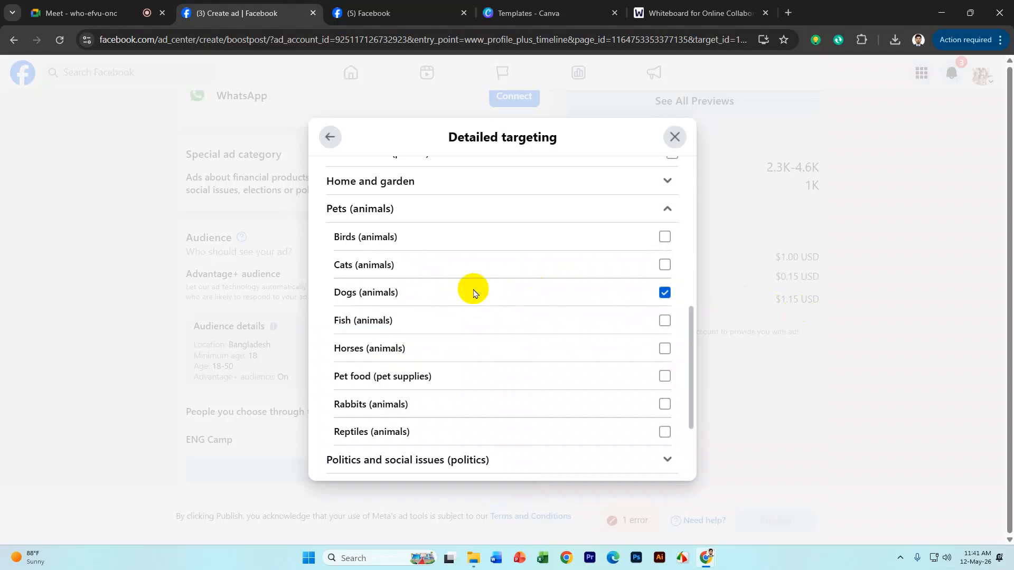
{"action": "left_click", "coordinate": [663, 292]}
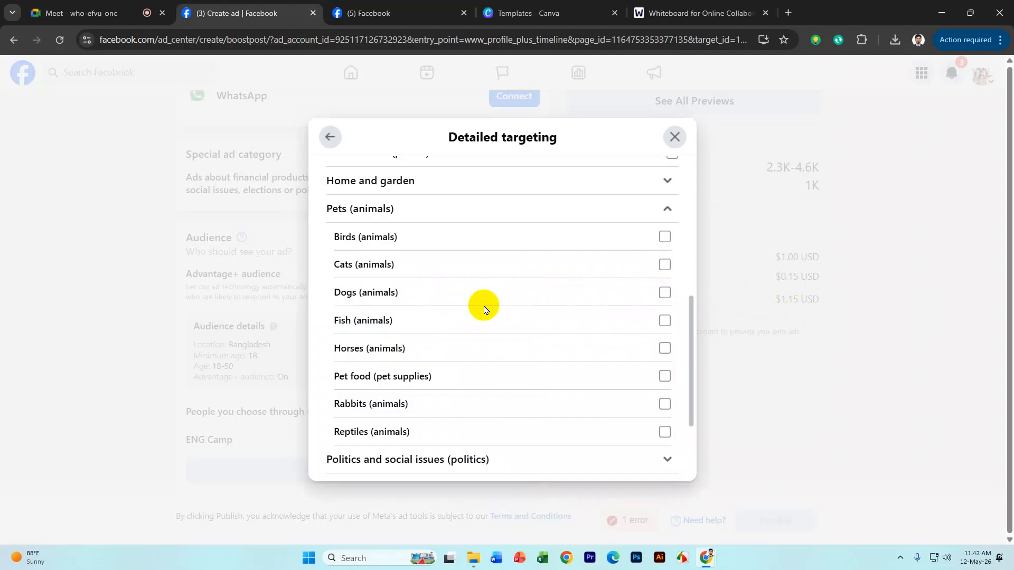
Select the Dogs, Cats and Pet food interests under Pets (animals), and leave the audience editor without saving
{"action": "left_click", "coordinate": [664, 292]}
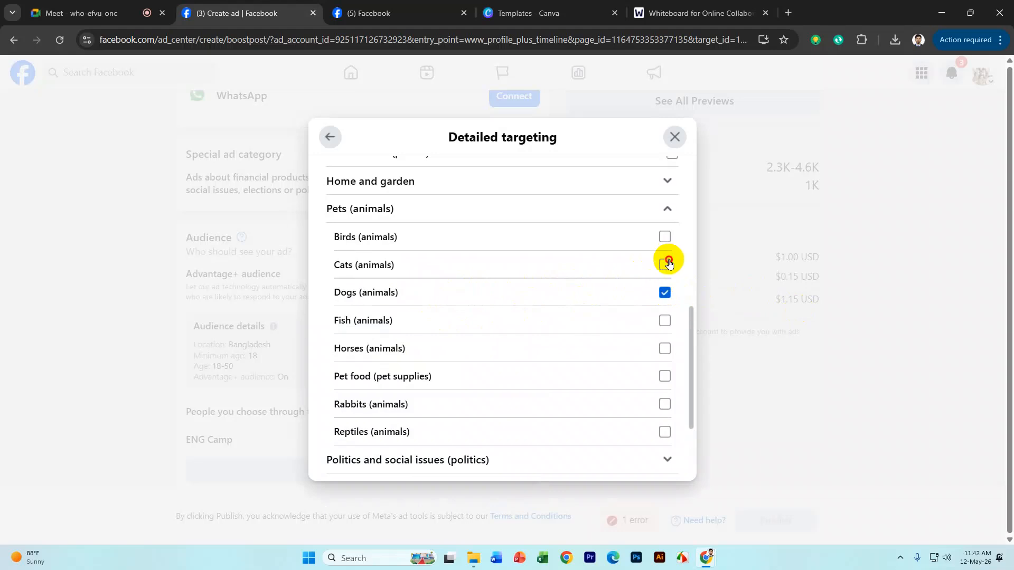
{"action": "left_click", "coordinate": [666, 263]}
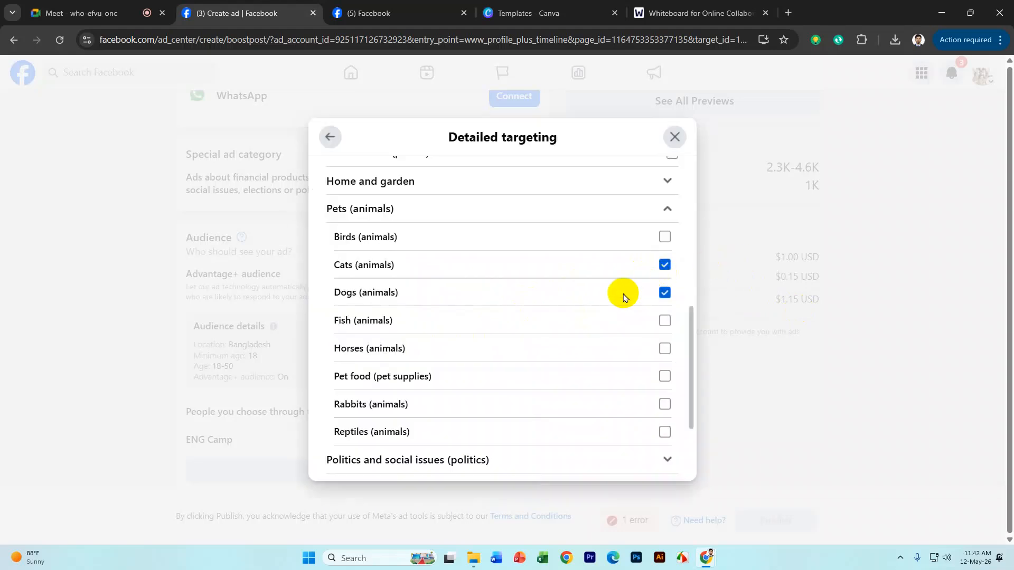
{"action": "scroll", "coordinate": [624, 297], "scroll_direction": "down", "scroll_amount": 3}
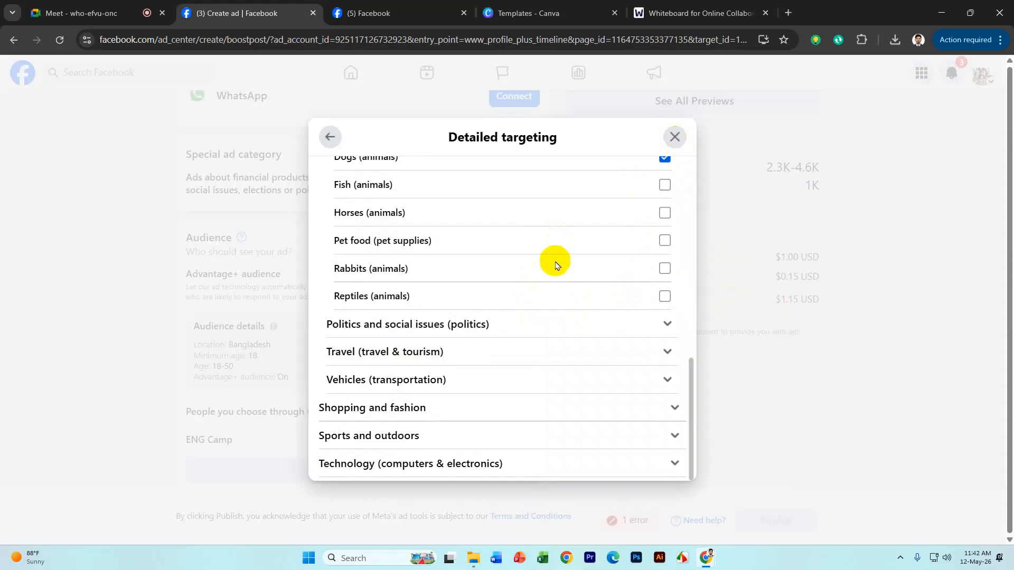
{"action": "left_click", "coordinate": [664, 240]}
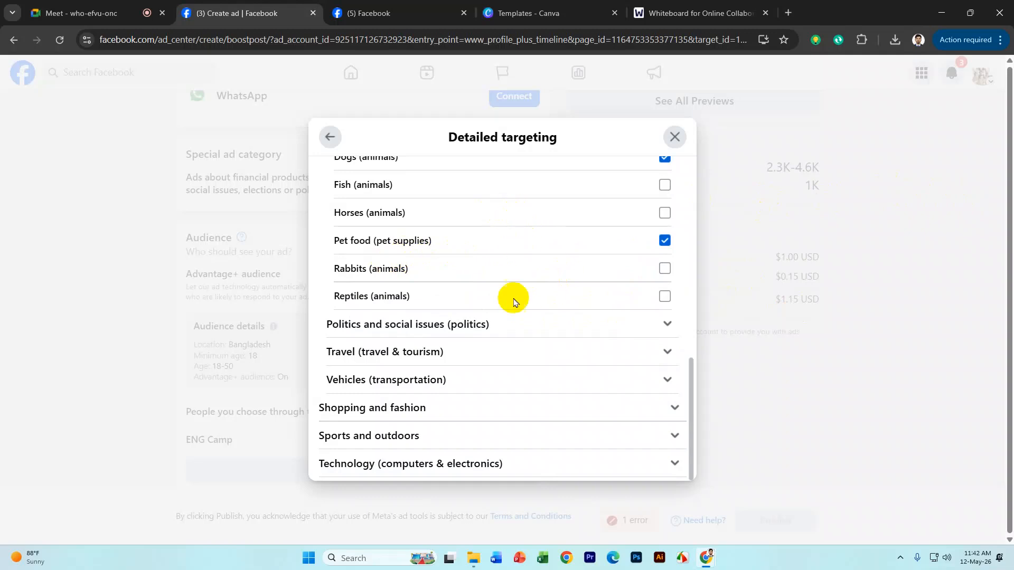
{"action": "scroll", "coordinate": [501, 295], "scroll_direction": "up", "scroll_amount": 3}
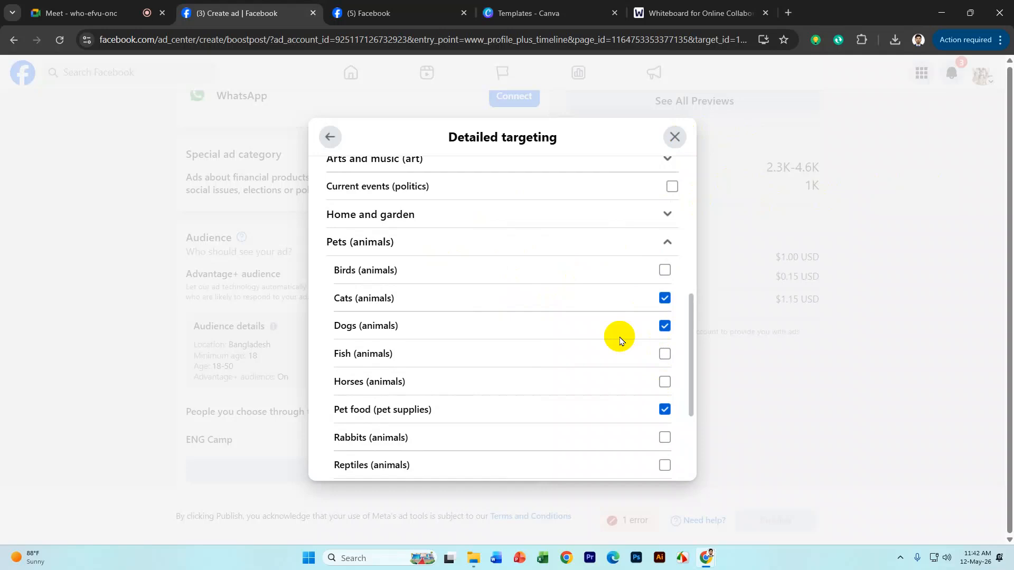
{"action": "left_click", "coordinate": [675, 138]}
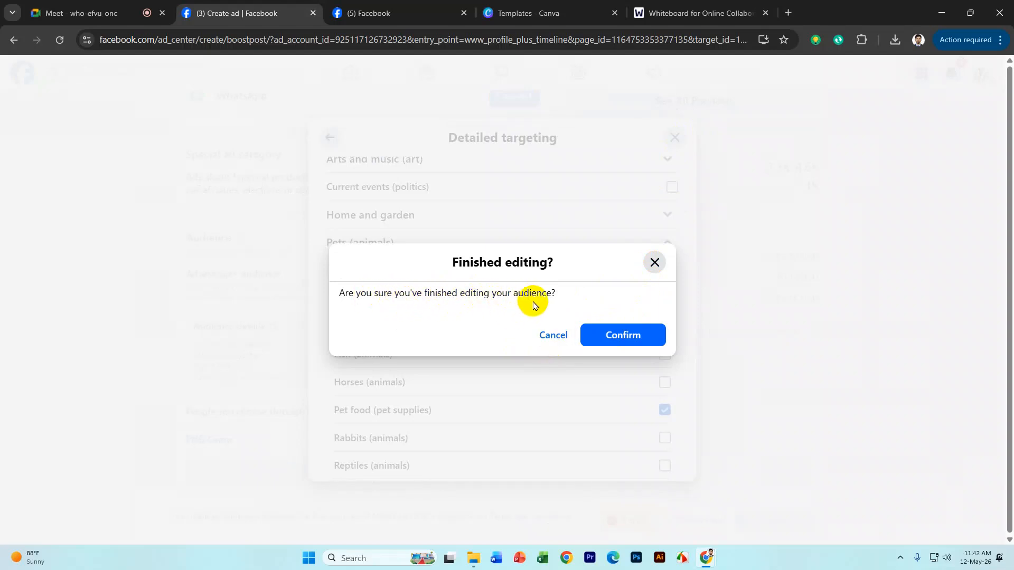
{"action": "left_click", "coordinate": [620, 343]}
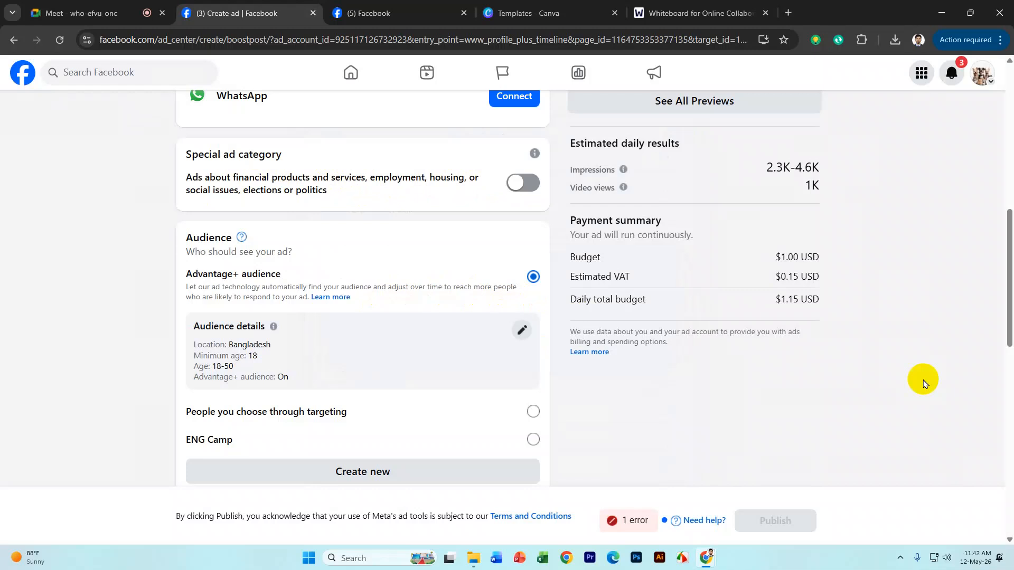
Reopen the Advantage+ audience details to check the Detailed targeting field, and close the editor
{"action": "left_click", "coordinate": [527, 337]}
{"action": "scroll", "coordinate": [475, 338], "scroll_direction": "down", "scroll_amount": 3}
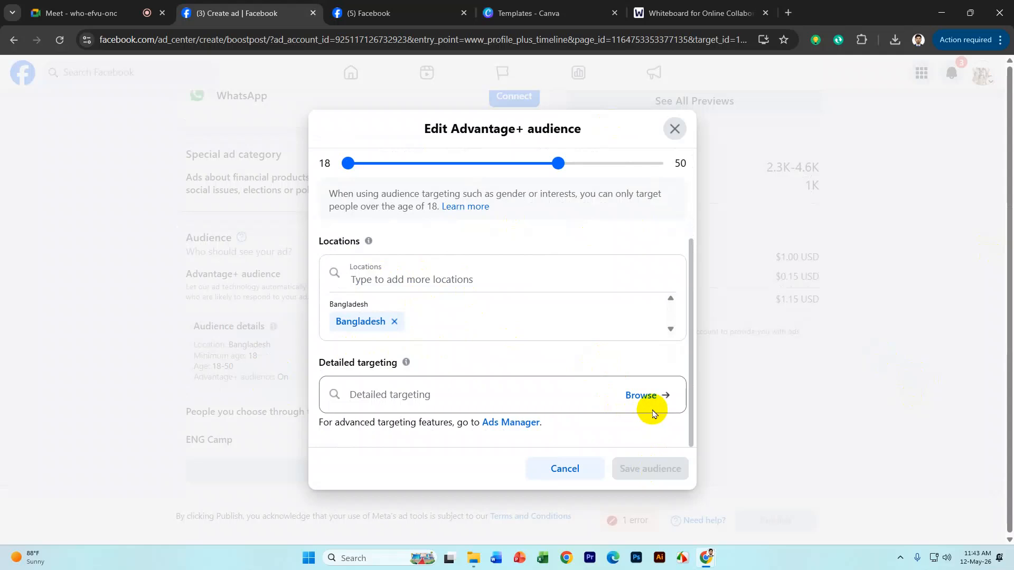
{"action": "left_click", "coordinate": [674, 132]}
{"action": "left_click", "coordinate": [615, 332]}
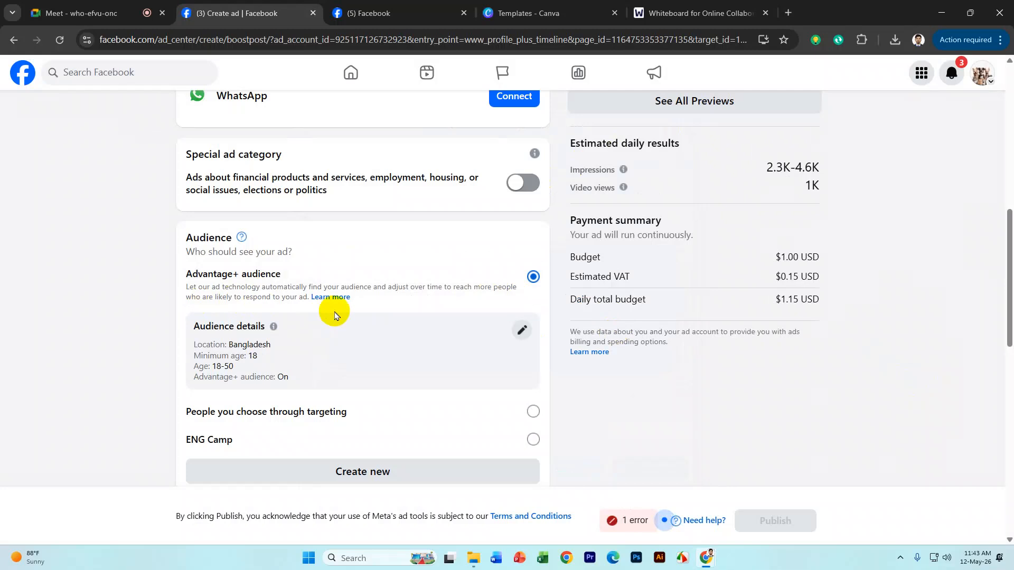
Switch the ad's audience from Advantage+ to People you choose through targeting
{"action": "scroll", "coordinate": [335, 315], "scroll_direction": "down", "scroll_amount": 3}
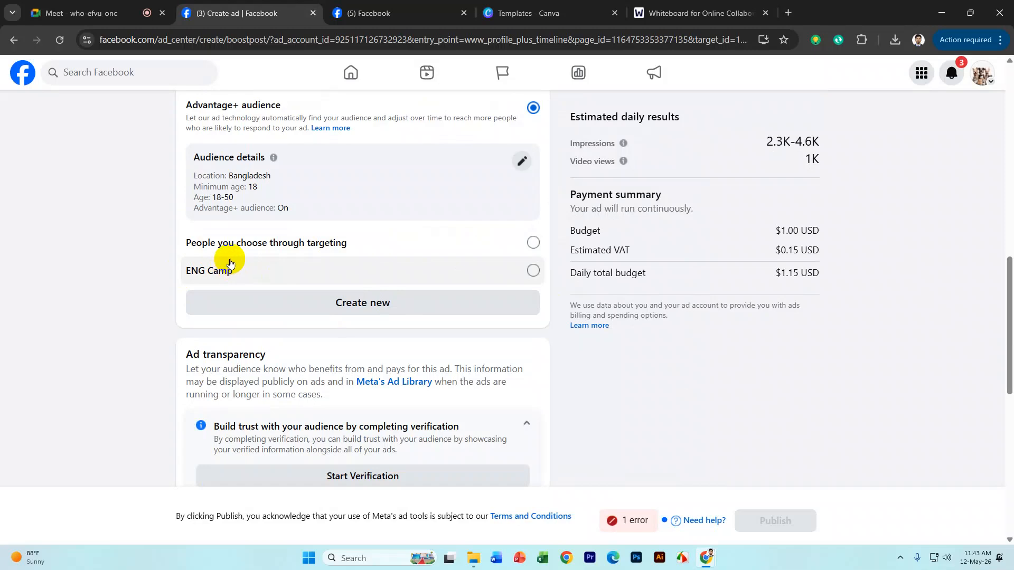
{"action": "scroll", "coordinate": [231, 262], "scroll_direction": "down", "scroll_amount": 3}
{"action": "scroll", "coordinate": [391, 148], "scroll_direction": "up", "scroll_amount": 3}
{"action": "left_click", "coordinate": [533, 244]}
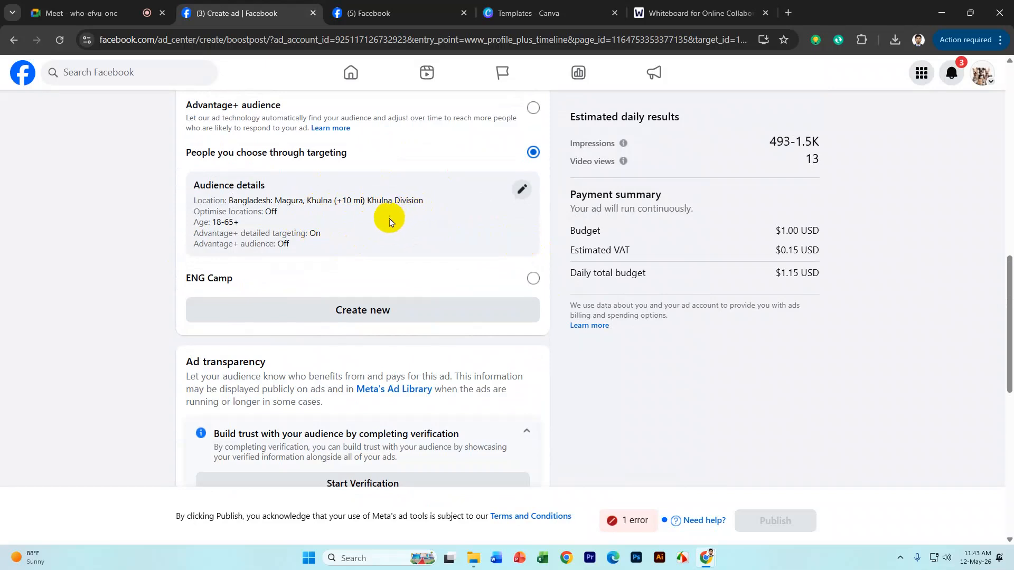
Review the Ad transparency, Duration, Daily budget and Placements sections of the ad setup
{"action": "scroll", "coordinate": [295, 259], "scroll_direction": "down", "scroll_amount": 2}
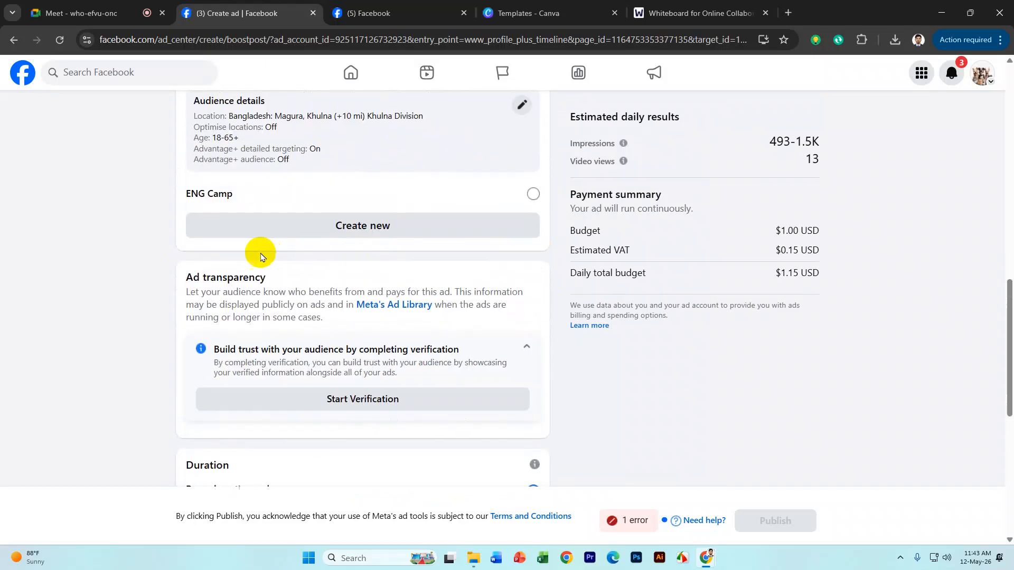
{"action": "scroll", "coordinate": [135, 217], "scroll_direction": "down", "scroll_amount": 3}
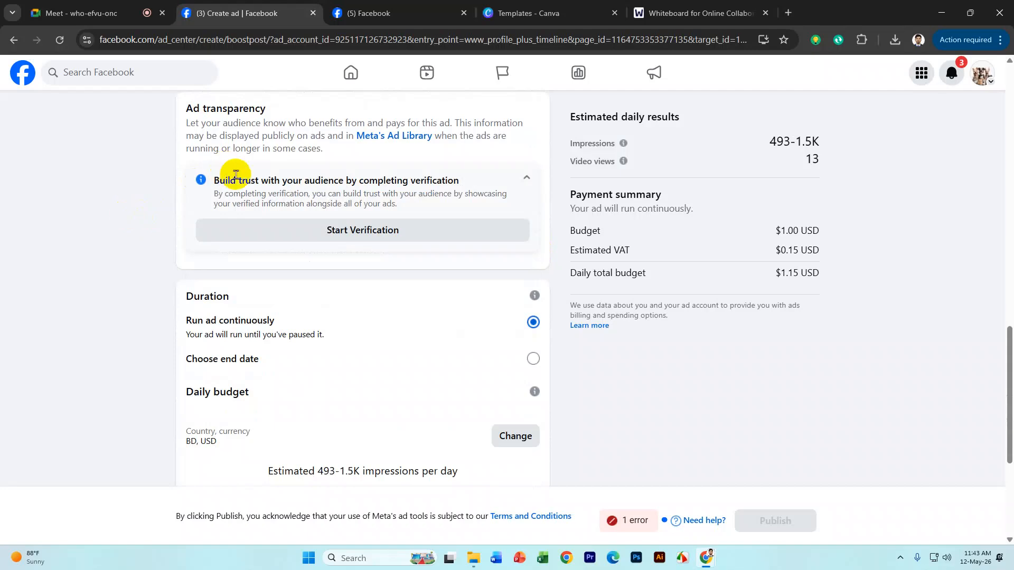
{"action": "scroll", "coordinate": [317, 174], "scroll_direction": "up", "scroll_amount": 1}
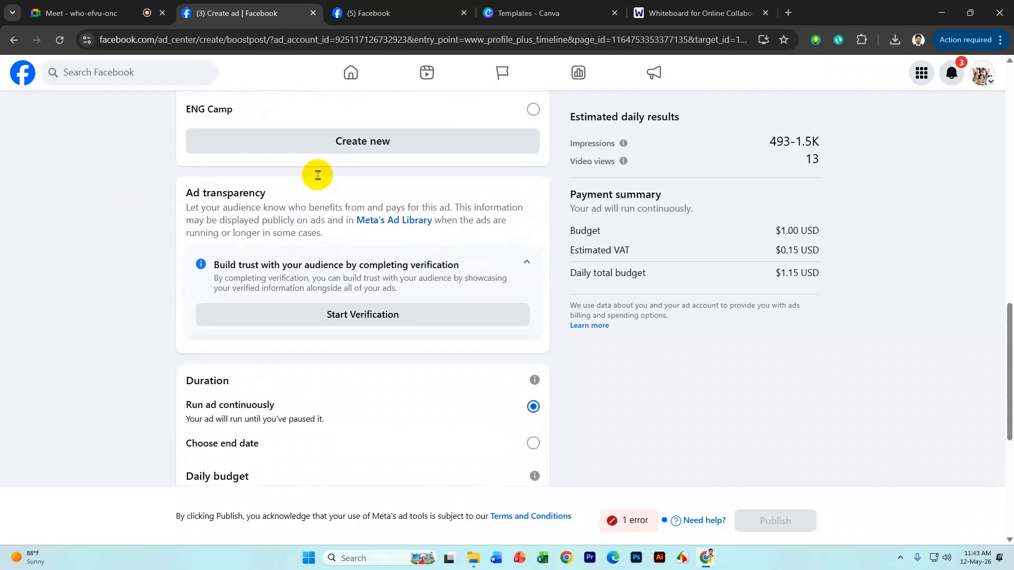
{"action": "scroll", "coordinate": [321, 180], "scroll_direction": "down", "scroll_amount": 4}
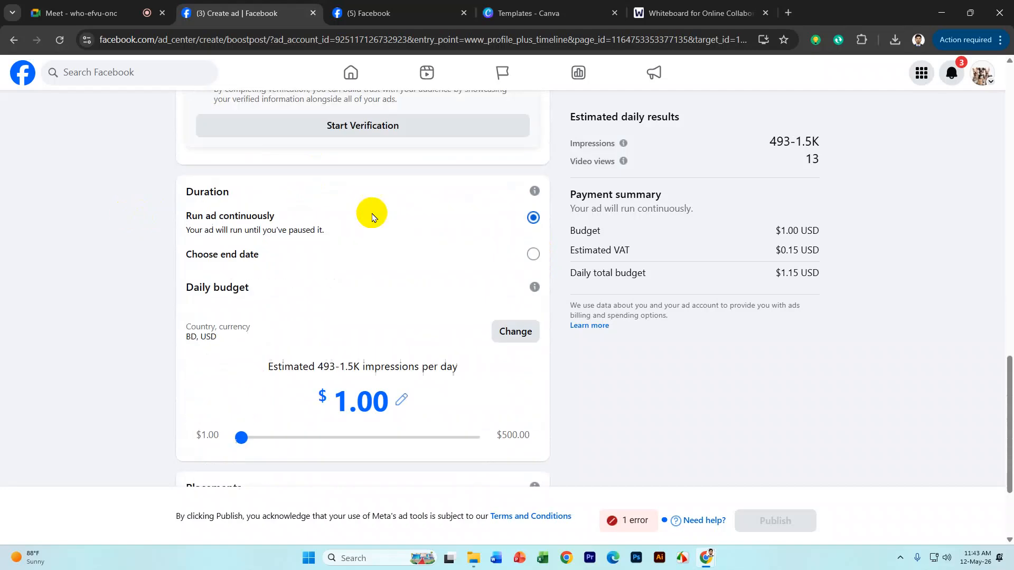
{"action": "scroll", "coordinate": [264, 204], "scroll_direction": "up", "scroll_amount": 3}
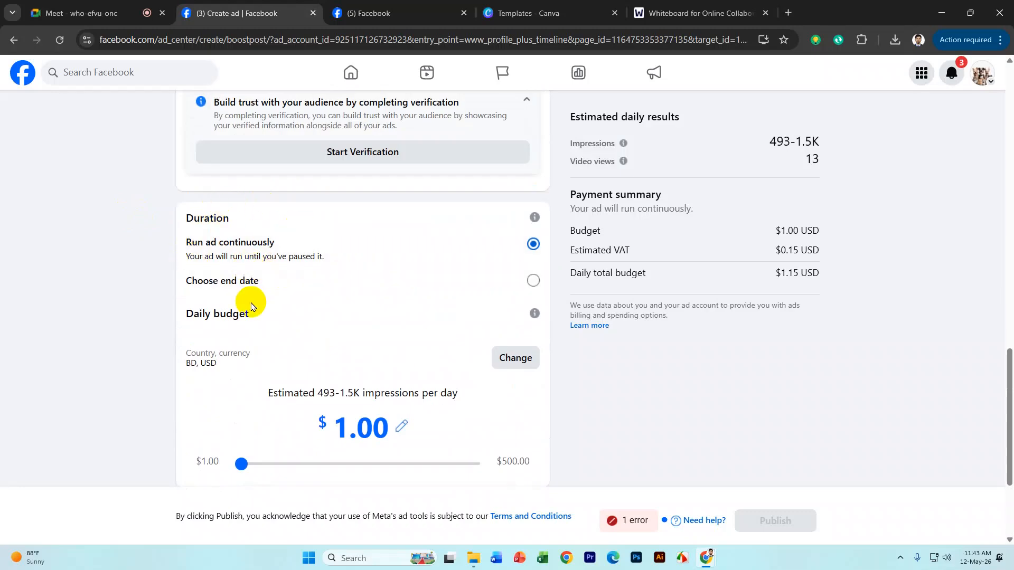
{"action": "scroll", "coordinate": [269, 296], "scroll_direction": "down", "scroll_amount": 1}
{"action": "scroll", "coordinate": [310, 337], "scroll_direction": "down", "scroll_amount": 1}
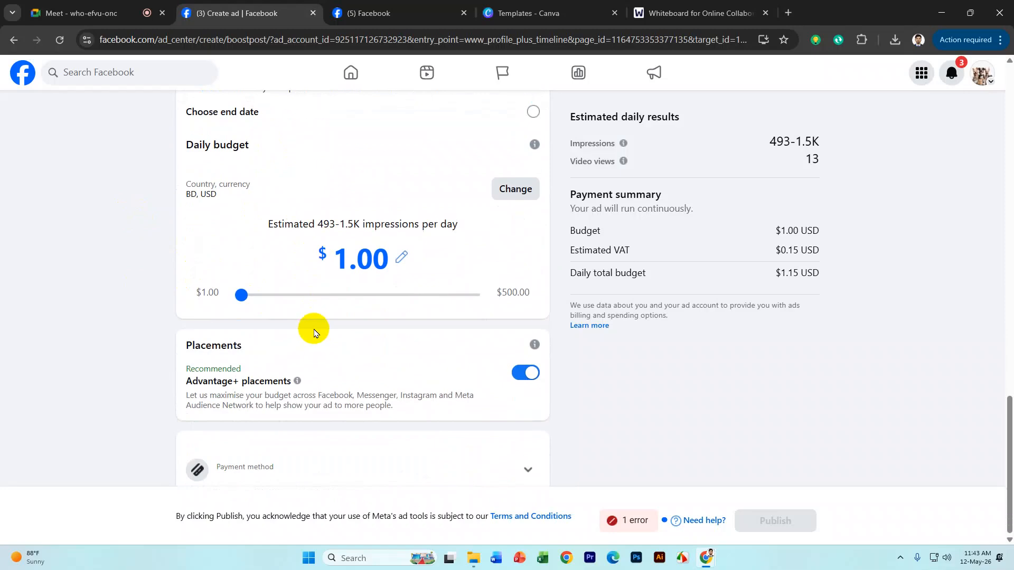
{"action": "scroll", "coordinate": [344, 311], "scroll_direction": "up", "scroll_amount": 2}
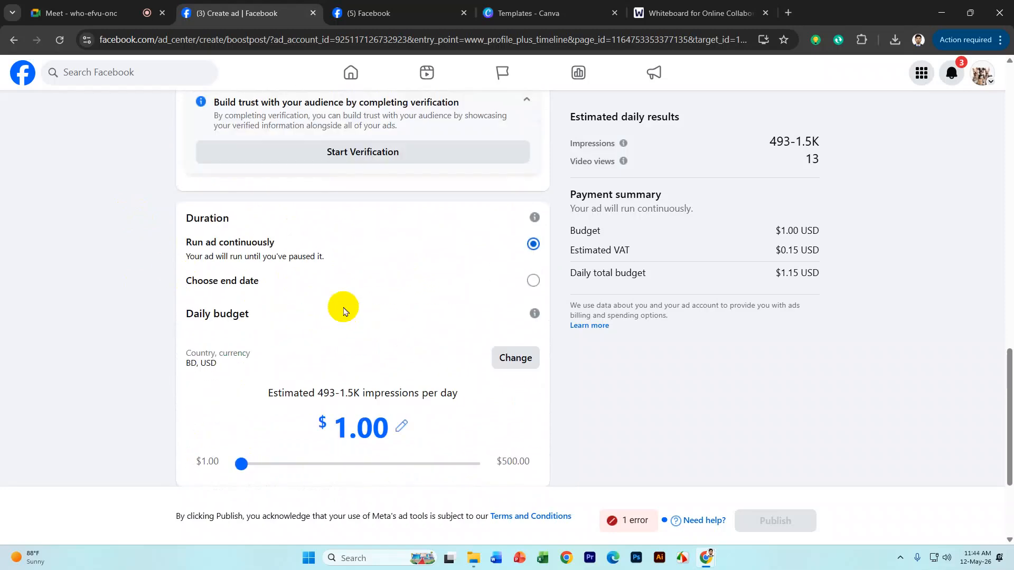
Set the daily budget to $20.00 and give the ad an end date of 20 May 2026
{"action": "scroll", "coordinate": [343, 312], "scroll_direction": "down", "scroll_amount": 1}
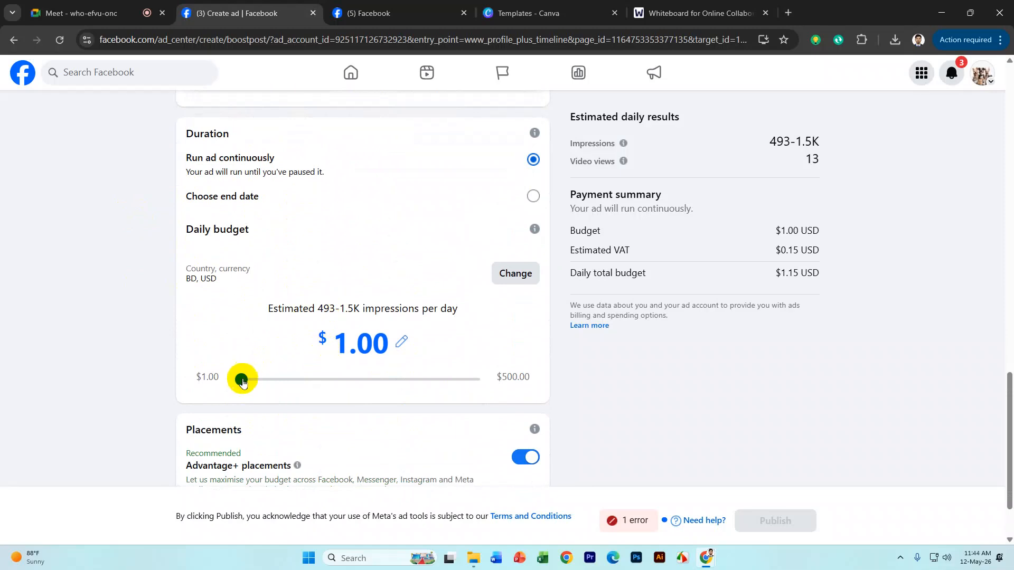
{"action": "left_click_drag", "start_coordinate": [243, 383], "coordinate": [380, 389]}
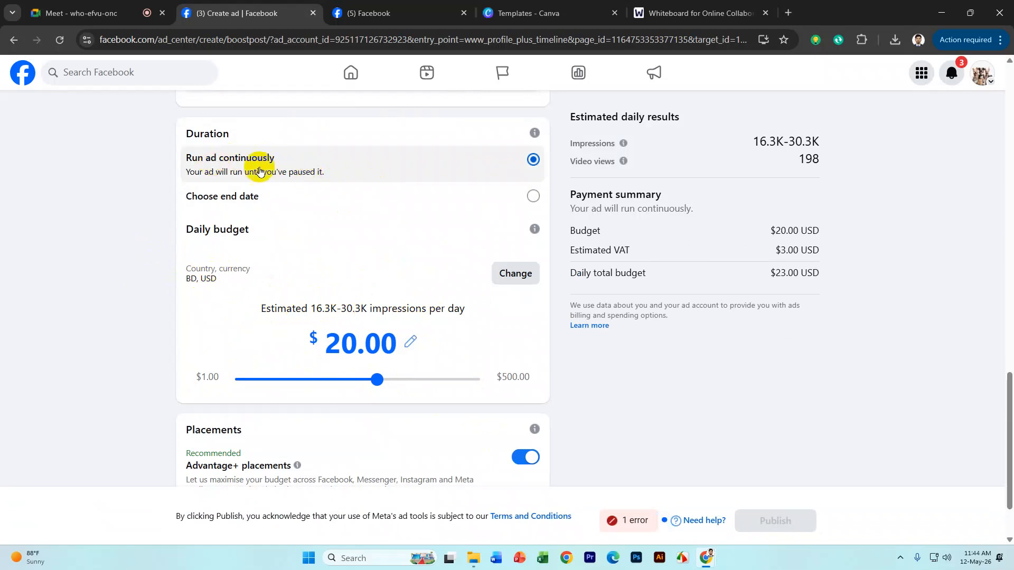
{"action": "left_click", "coordinate": [361, 195]}
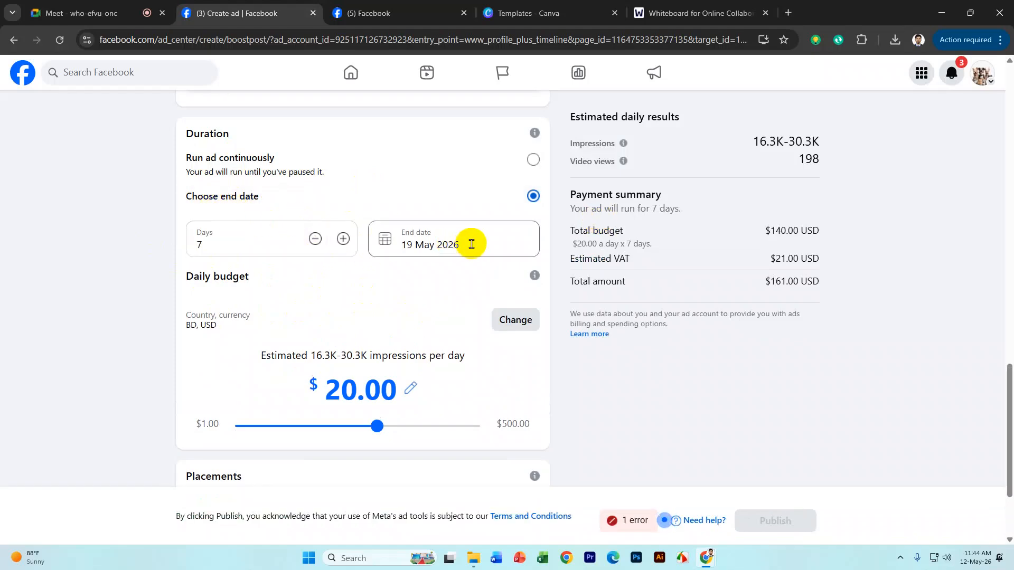
{"action": "left_click", "coordinate": [462, 240]}
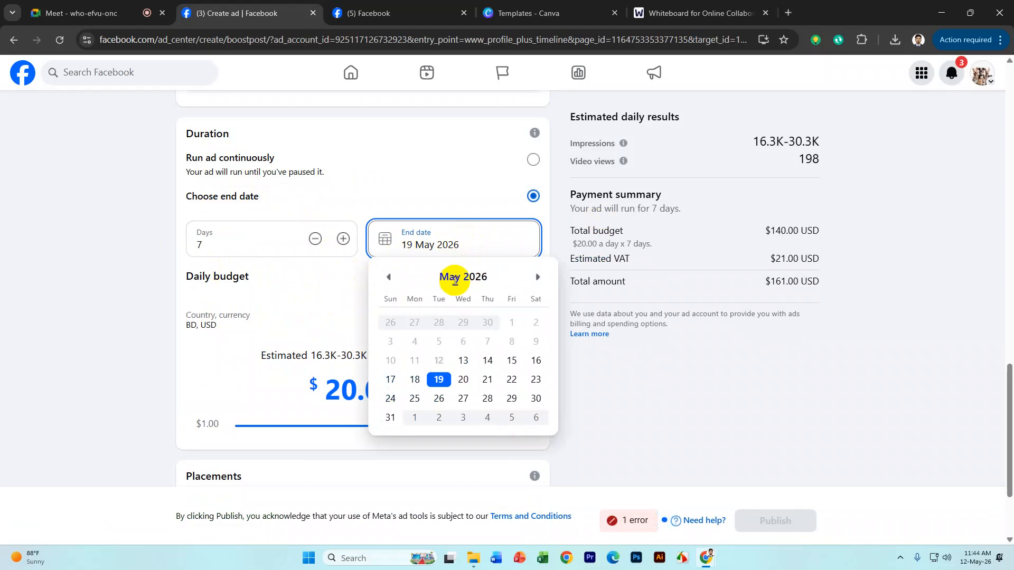
{"action": "left_click", "coordinate": [462, 380]}
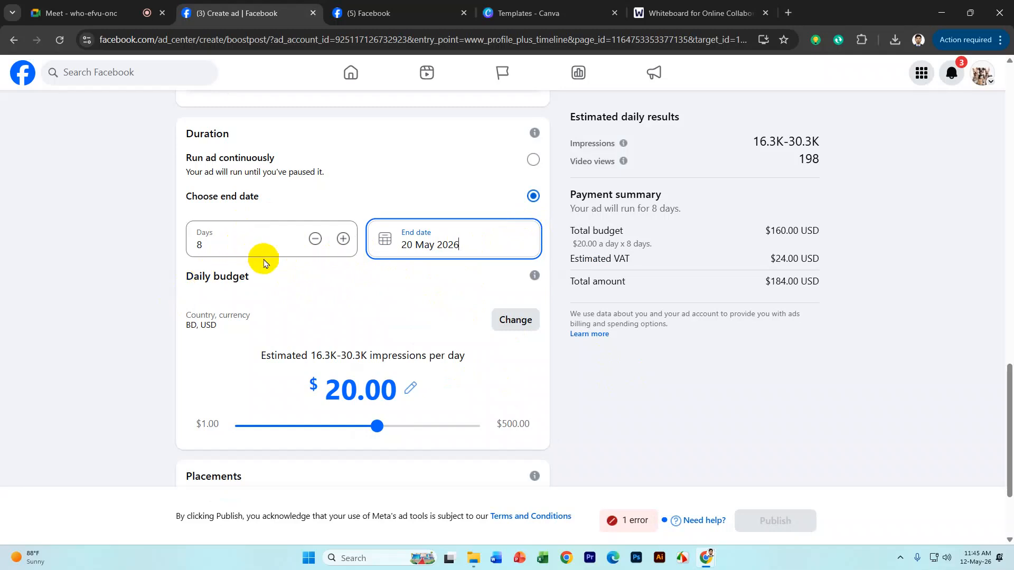
Check the country, currency and time zone settings of the daily budget, and leave the dialog
{"action": "scroll", "coordinate": [355, 275], "scroll_direction": "down", "scroll_amount": 2}
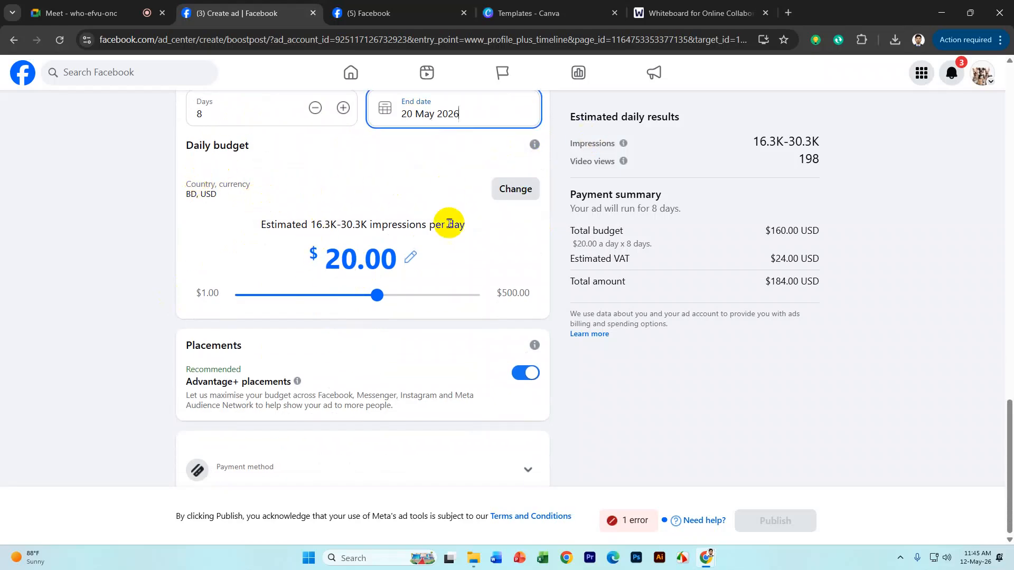
{"action": "left_click", "coordinate": [515, 189]}
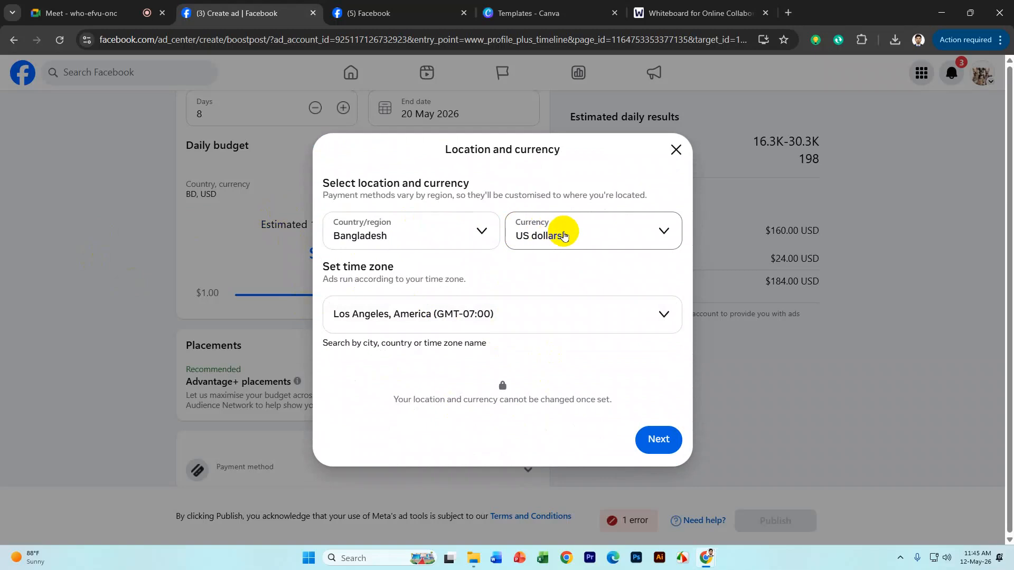
{"action": "left_click", "coordinate": [650, 441]}
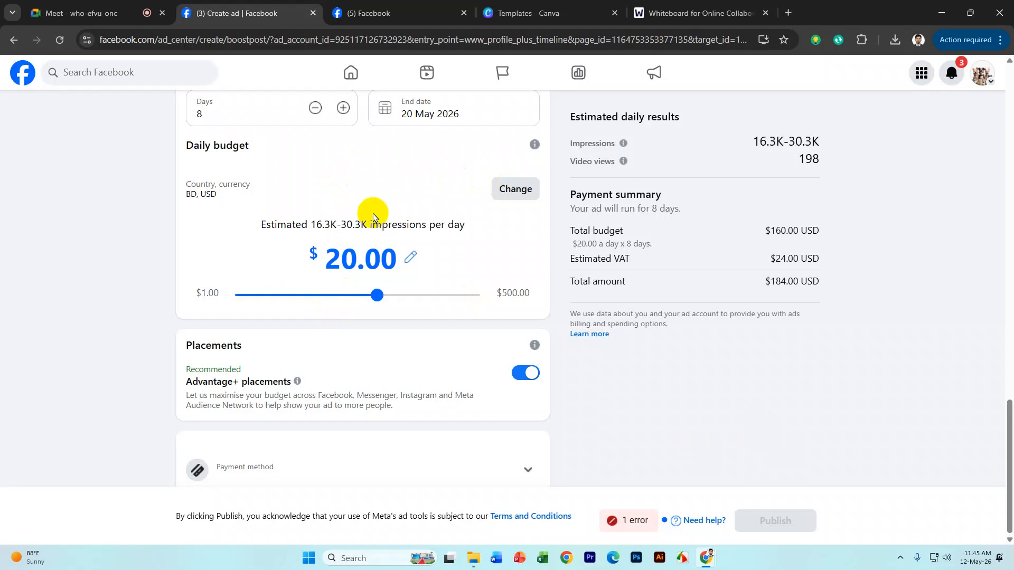
{"action": "scroll", "coordinate": [559, 304], "scroll_direction": "up", "scroll_amount": 1}
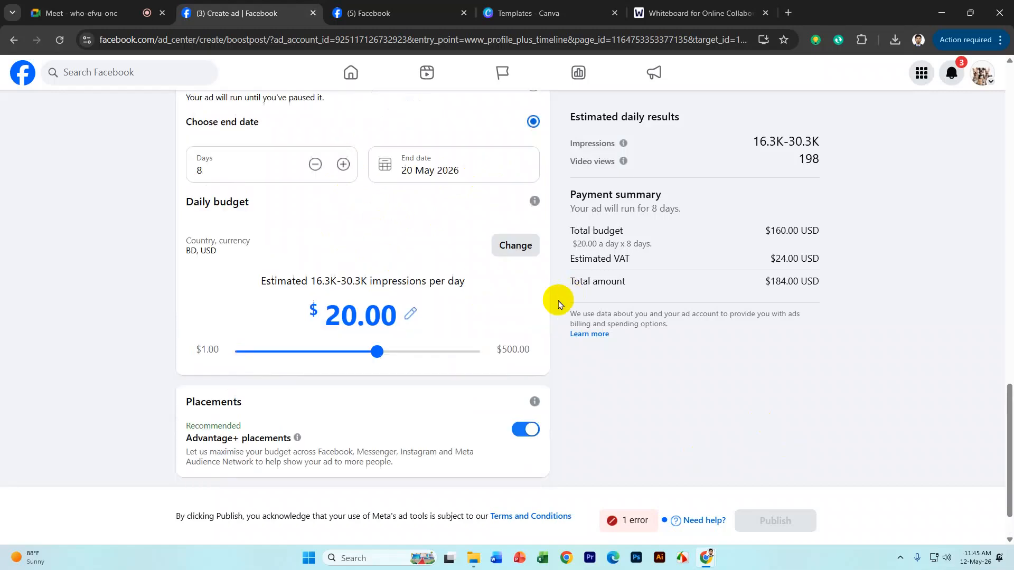
{"action": "scroll", "coordinate": [559, 304], "scroll_direction": "up", "scroll_amount": 3}
{"action": "scroll", "coordinate": [557, 305], "scroll_direction": "down", "scroll_amount": 4}
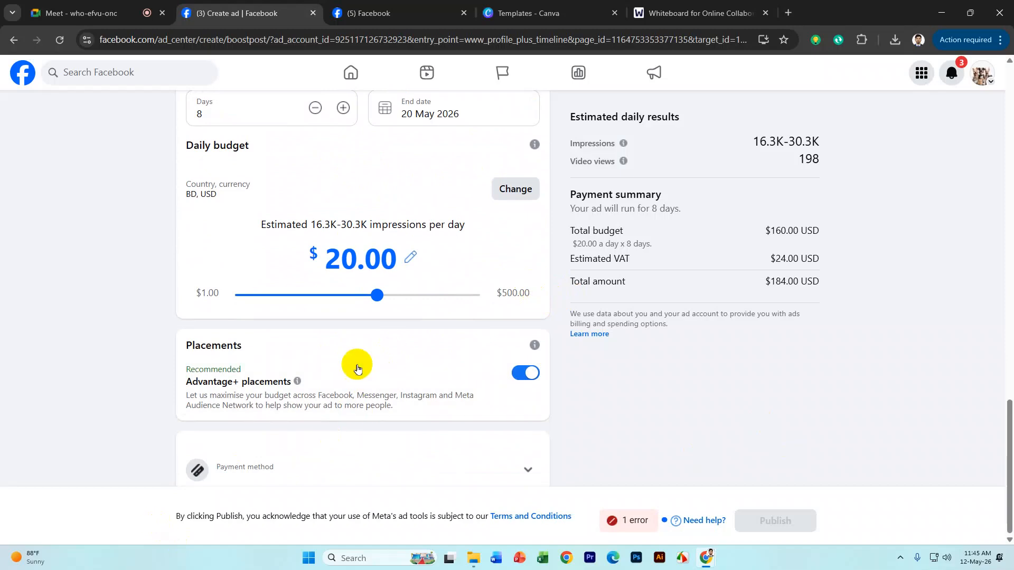
{"action": "scroll", "coordinate": [349, 364], "scroll_direction": "up", "scroll_amount": 3}
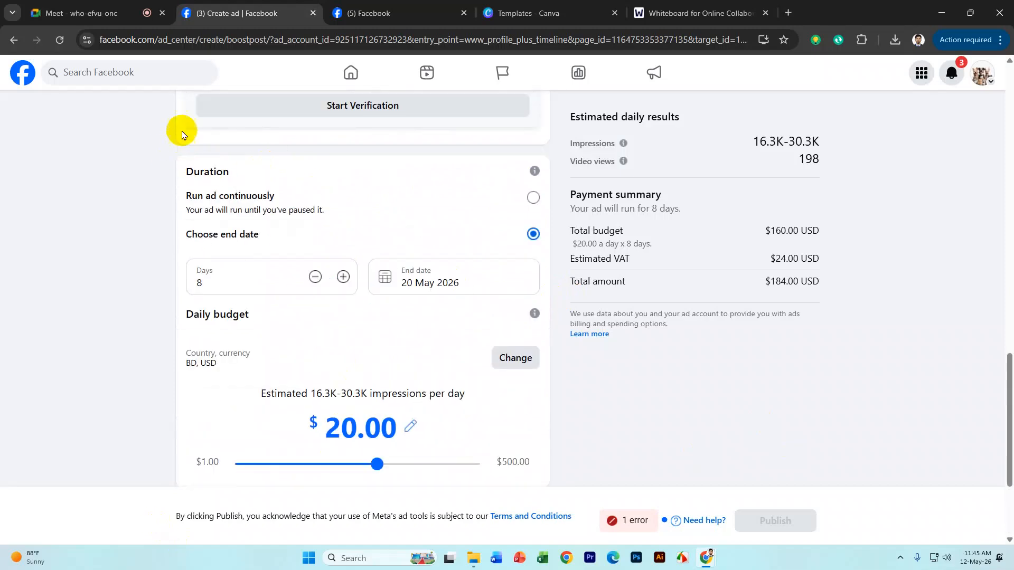
{"action": "left_click_drag", "start_coordinate": [156, 154], "coordinate": [614, 414]}
Turn off Advantage+ placements and display the manual placement choices for Facebook, Instagram and Messenger
{"action": "scroll", "coordinate": [633, 417], "scroll_direction": "down", "scroll_amount": 3}
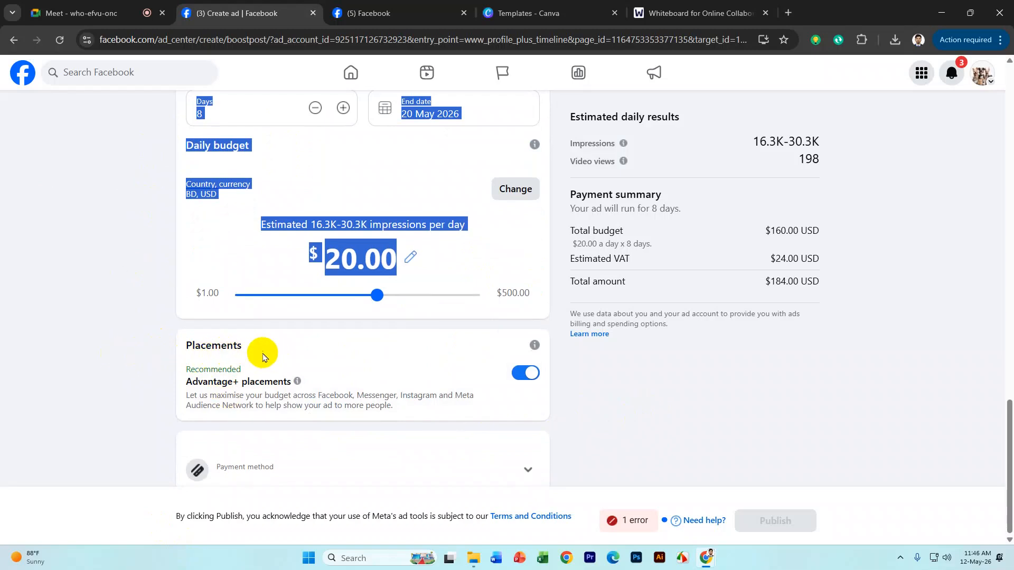
{"action": "left_click", "coordinate": [522, 378]}
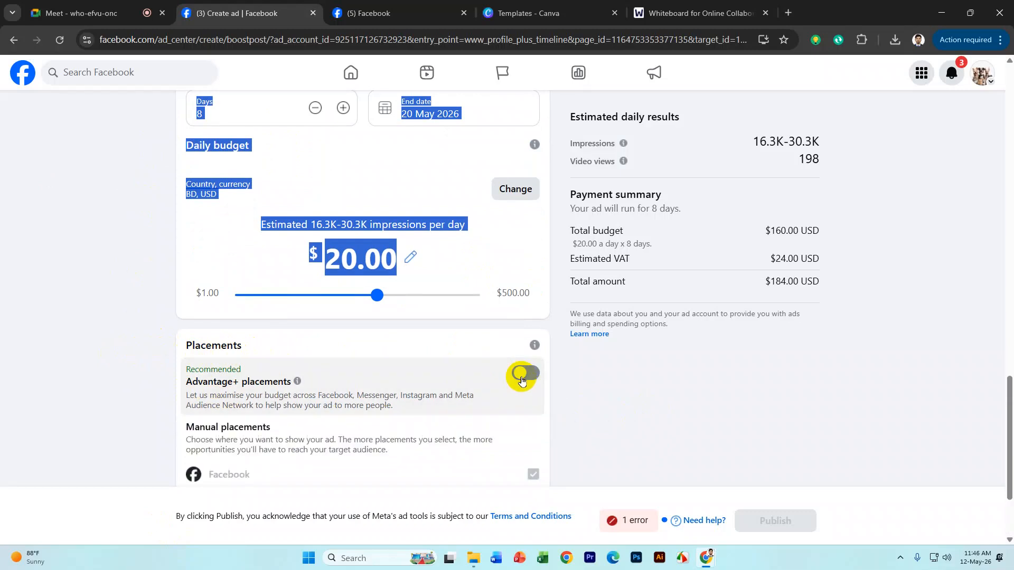
{"action": "scroll", "coordinate": [464, 392], "scroll_direction": "down", "scroll_amount": 3}
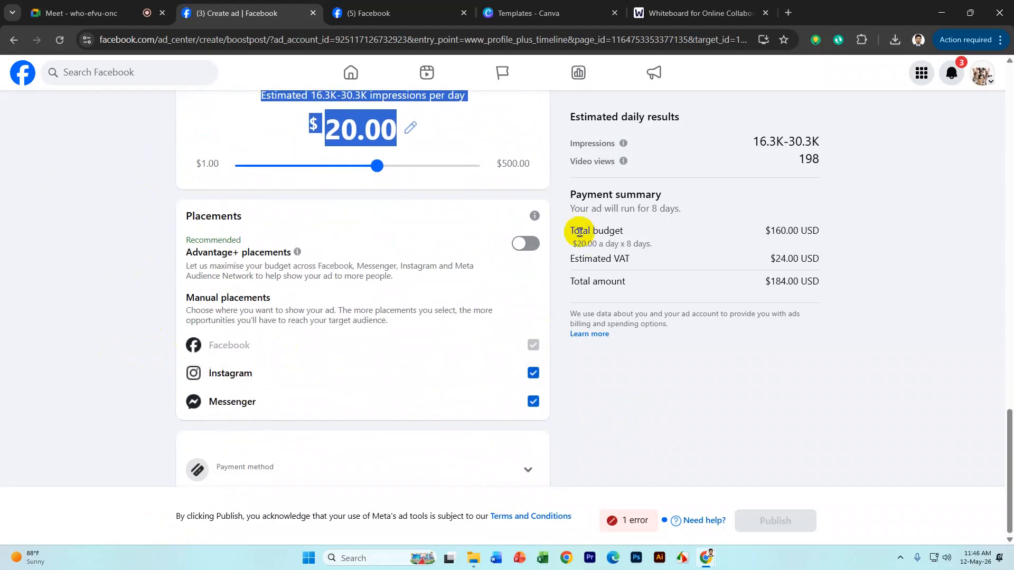
{"action": "left_click", "coordinate": [525, 242]}
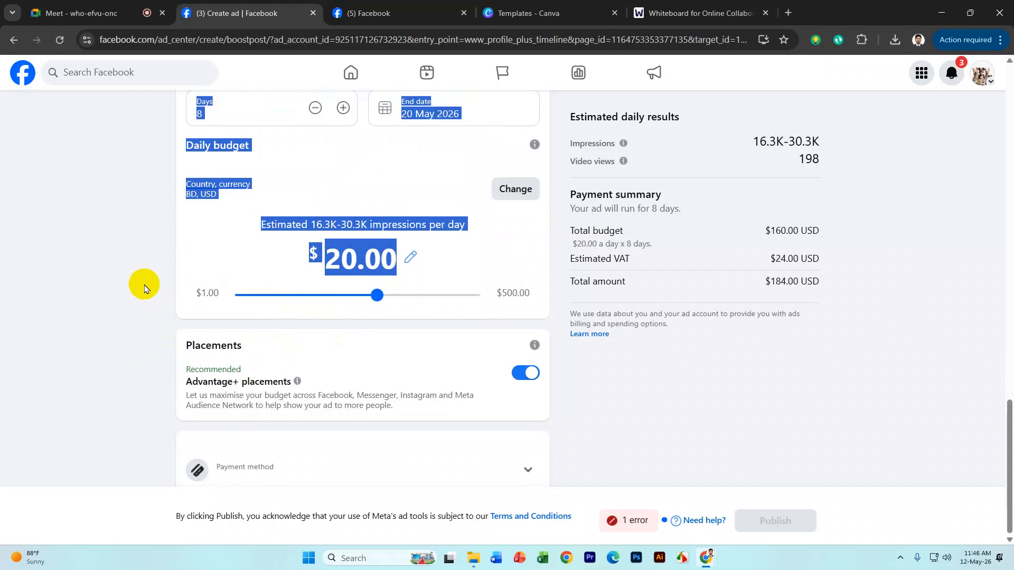
{"action": "left_click", "coordinate": [74, 261]}
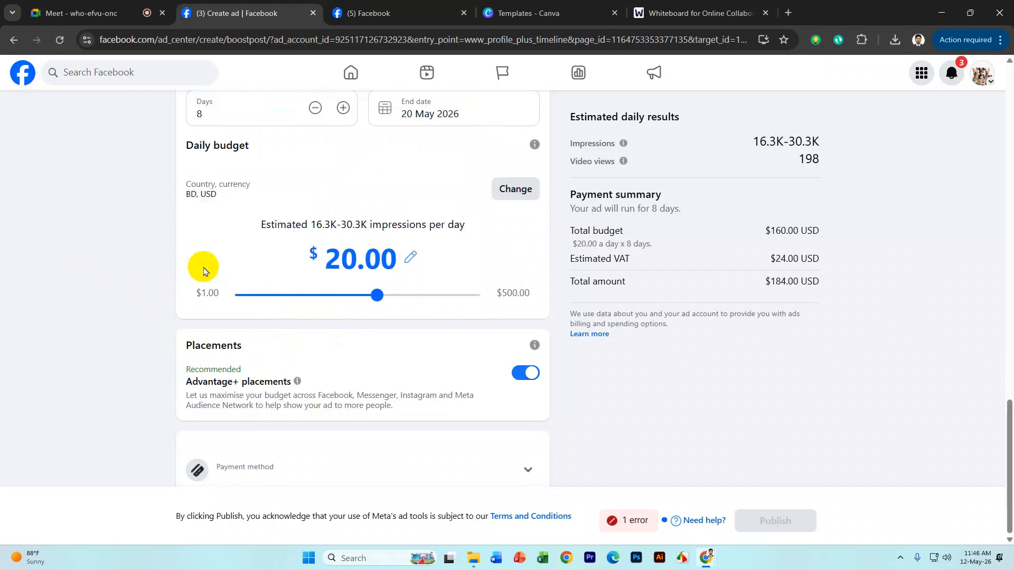
{"action": "left_click", "coordinate": [531, 376]}
{"action": "scroll", "coordinate": [468, 368], "scroll_direction": "down", "scroll_amount": 3}
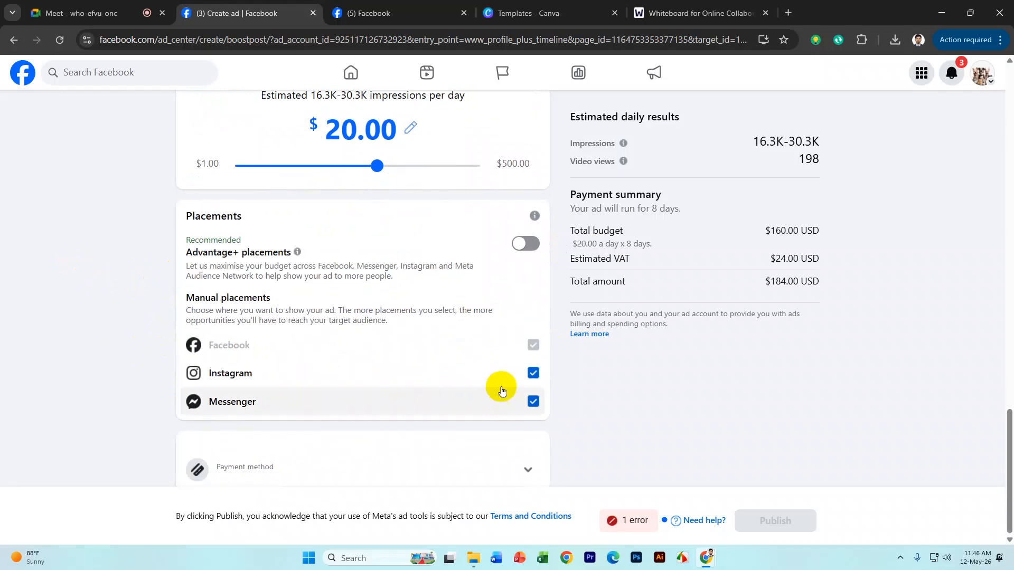
Exclude Instagram and Messenger from the manual placements, keeping Facebook as the only placement
{"action": "left_click", "coordinate": [533, 372]}
{"action": "left_click", "coordinate": [534, 402]}
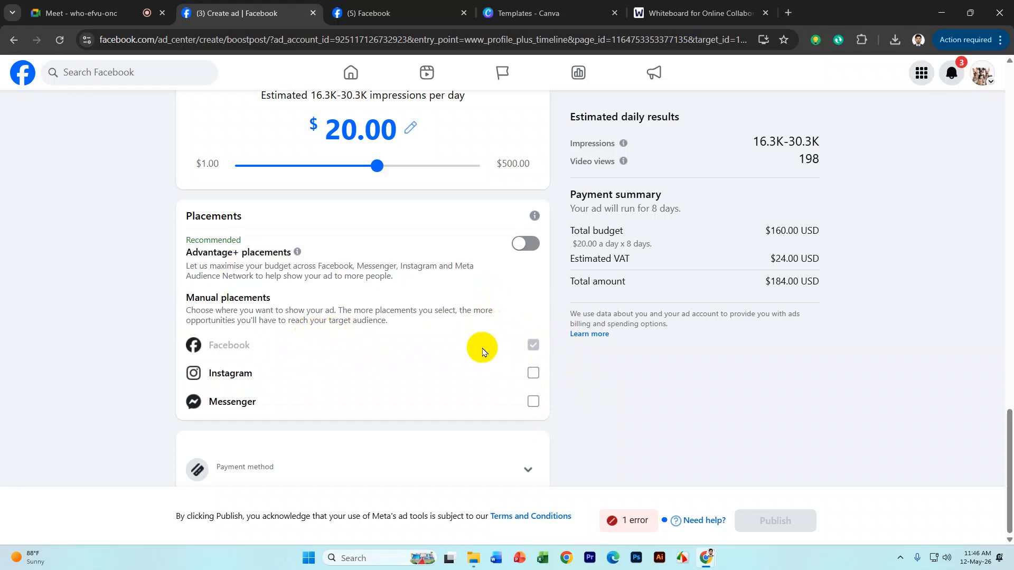
{"action": "scroll", "coordinate": [477, 344], "scroll_direction": "up", "scroll_amount": 5}
{"action": "scroll", "coordinate": [474, 344], "scroll_direction": "down", "scroll_amount": 5}
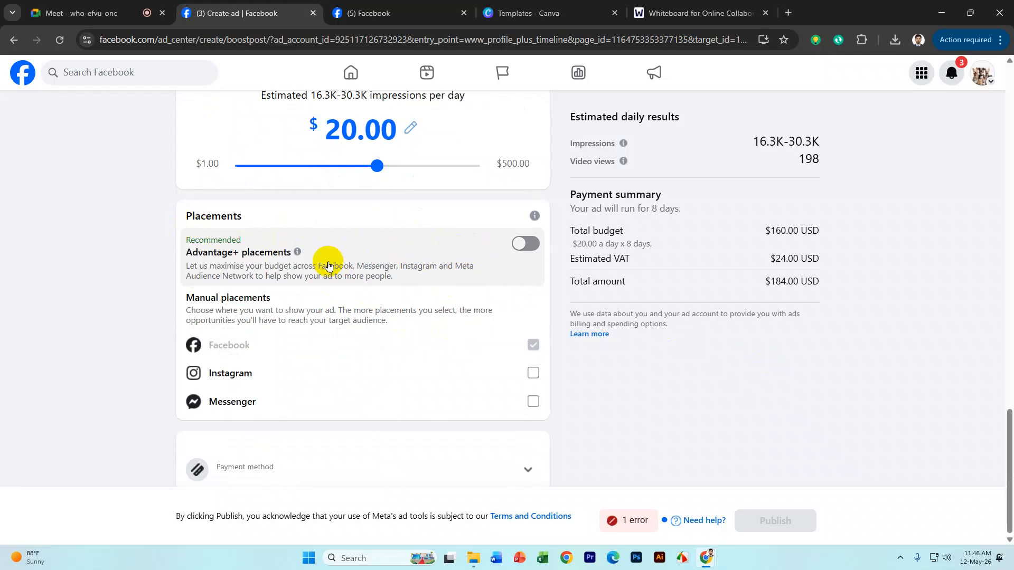
{"action": "scroll", "coordinate": [389, 255], "scroll_direction": "up", "scroll_amount": 2}
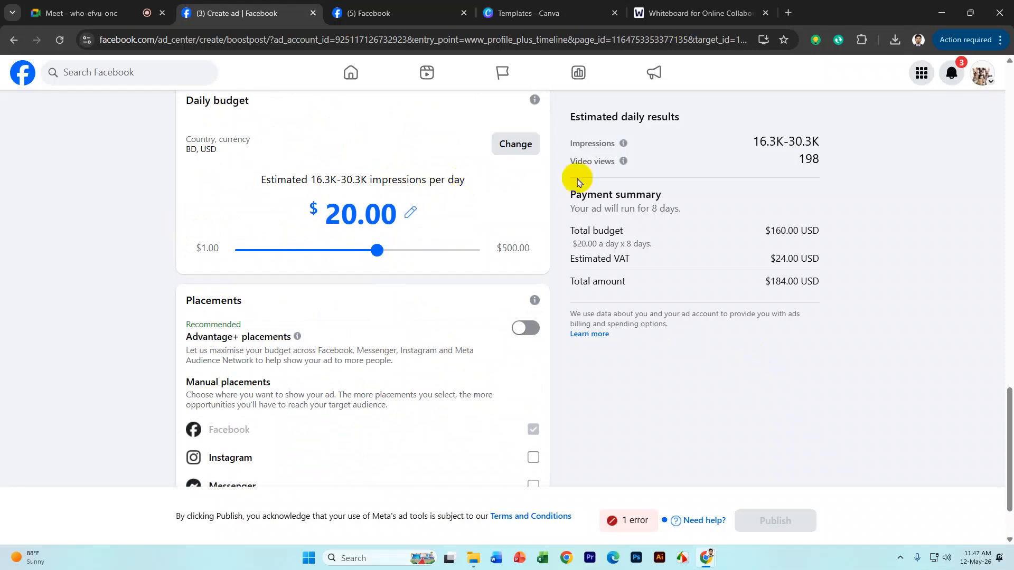
Browse the page's Facebook home feed to examine where sponsored posts appear among the regular posts
{"action": "left_click", "coordinate": [343, 11]}
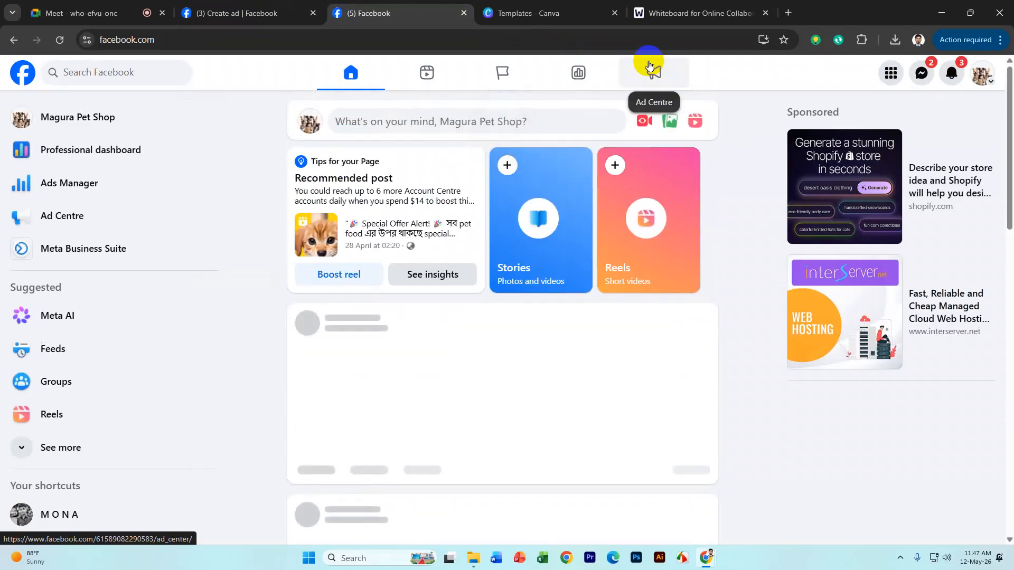
{"action": "scroll", "coordinate": [430, 259], "scroll_direction": "down", "scroll_amount": 3}
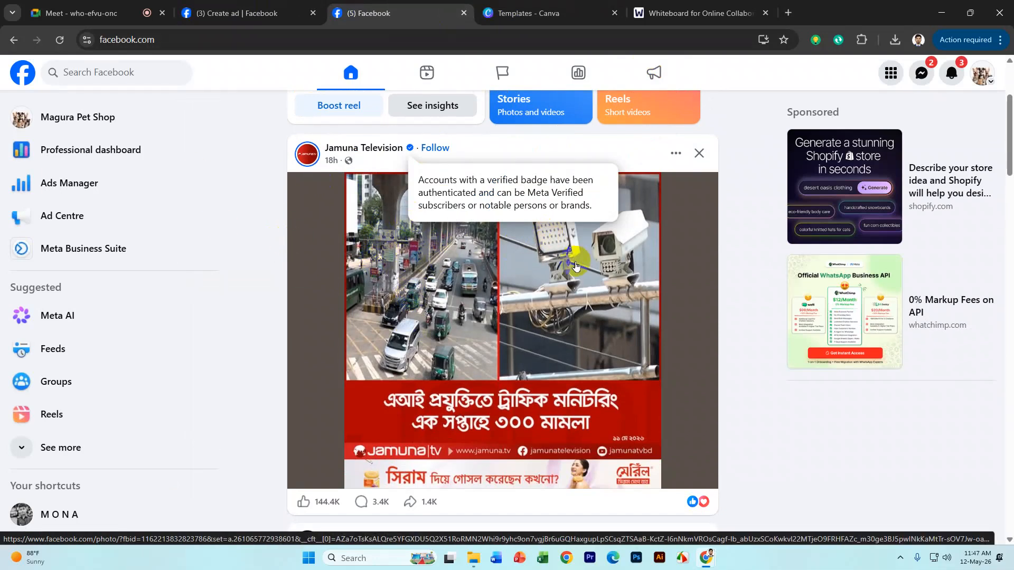
{"action": "scroll", "coordinate": [516, 266], "scroll_direction": "down", "scroll_amount": 20}
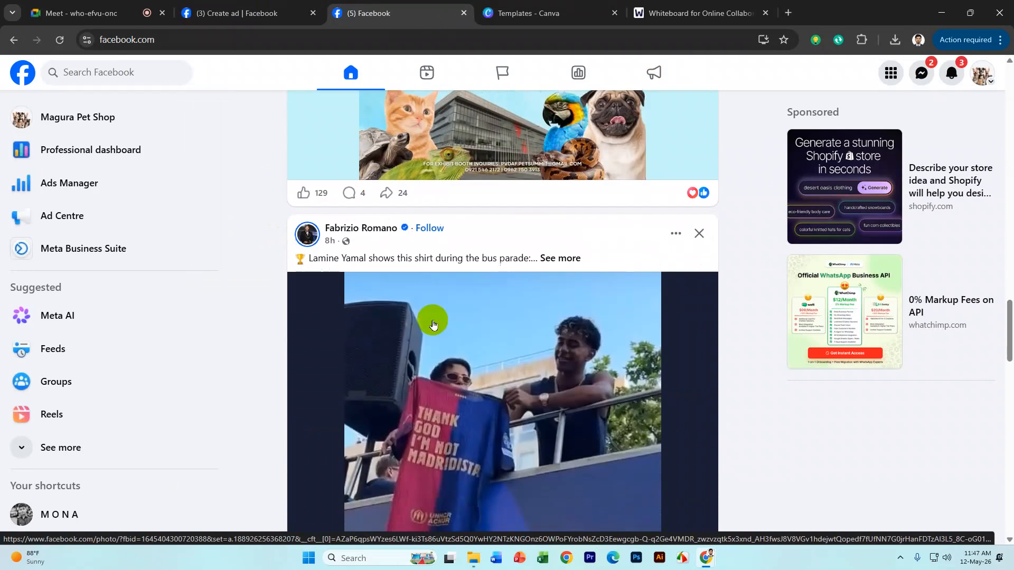
{"action": "scroll", "coordinate": [433, 324], "scroll_direction": "down", "scroll_amount": 9}
{"action": "scroll", "coordinate": [290, 215], "scroll_direction": "up", "scroll_amount": 18}
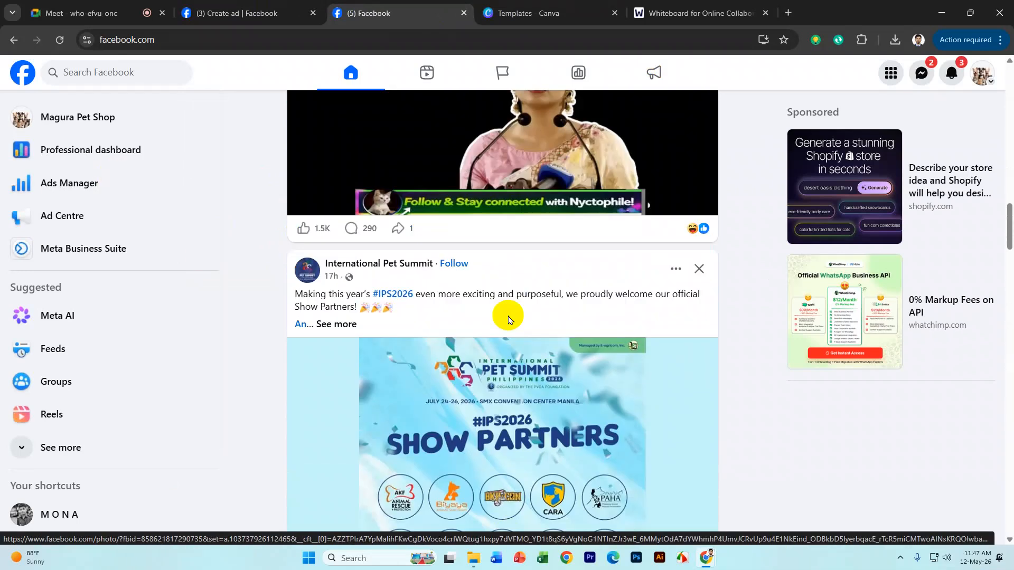
{"action": "scroll", "coordinate": [508, 320], "scroll_direction": "up", "scroll_amount": 15}
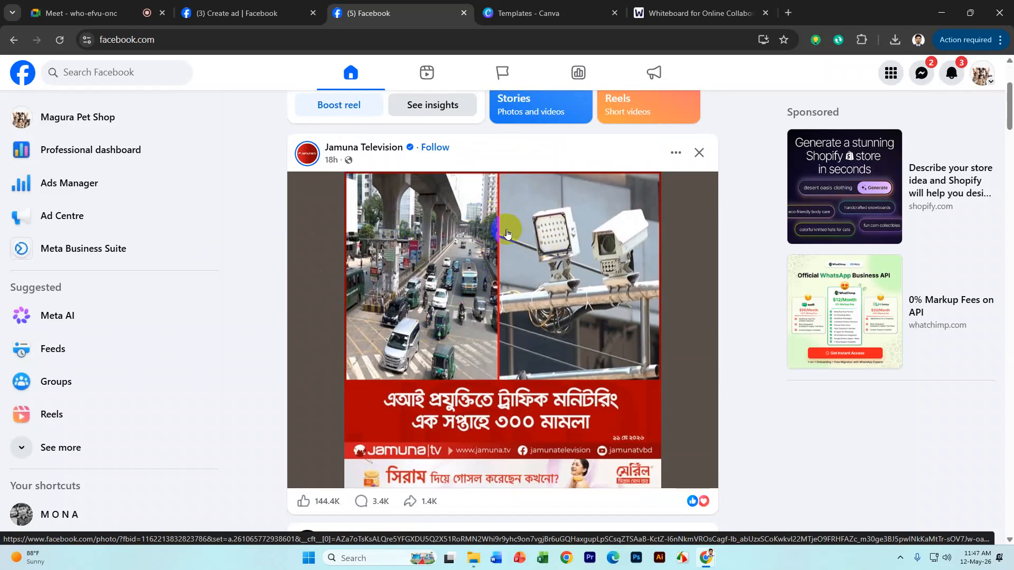
{"action": "scroll", "coordinate": [460, 194], "scroll_direction": "down", "scroll_amount": 3}
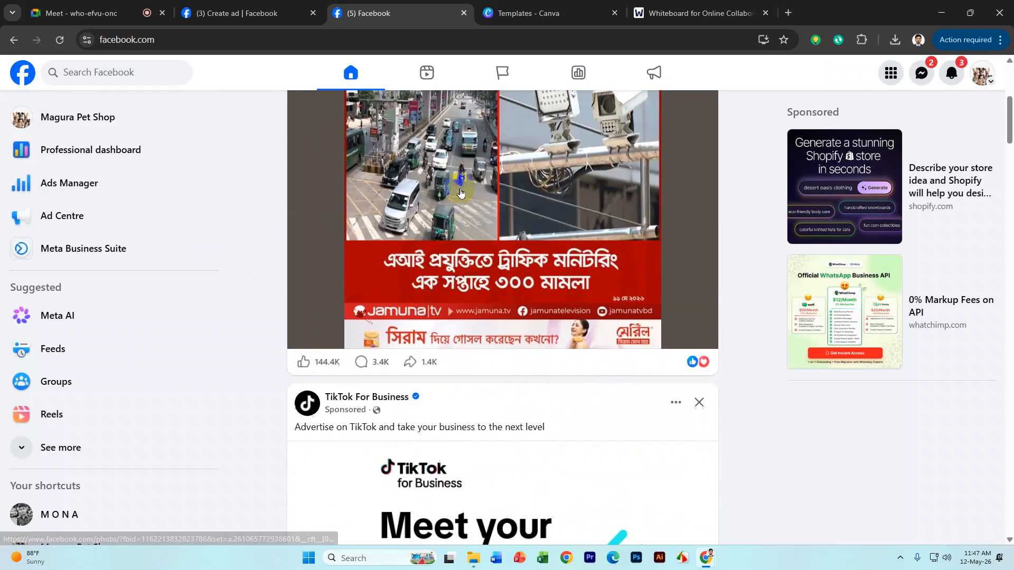
{"action": "scroll", "coordinate": [460, 193], "scroll_direction": "up", "scroll_amount": 1}
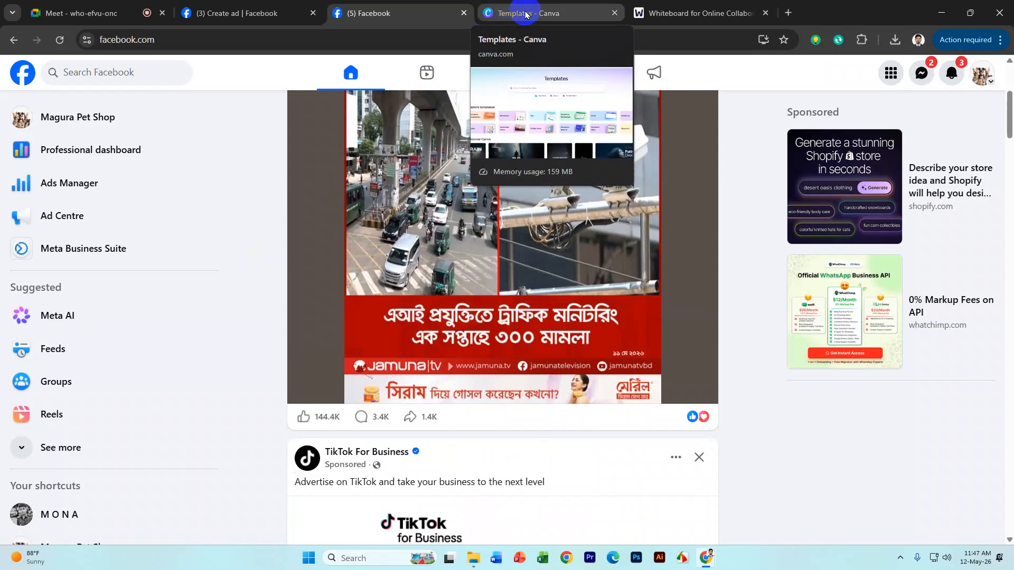
Return to the ad setup and try Instagram as the only manual placement, then restore Facebook only
{"action": "left_click", "coordinate": [238, 13]}
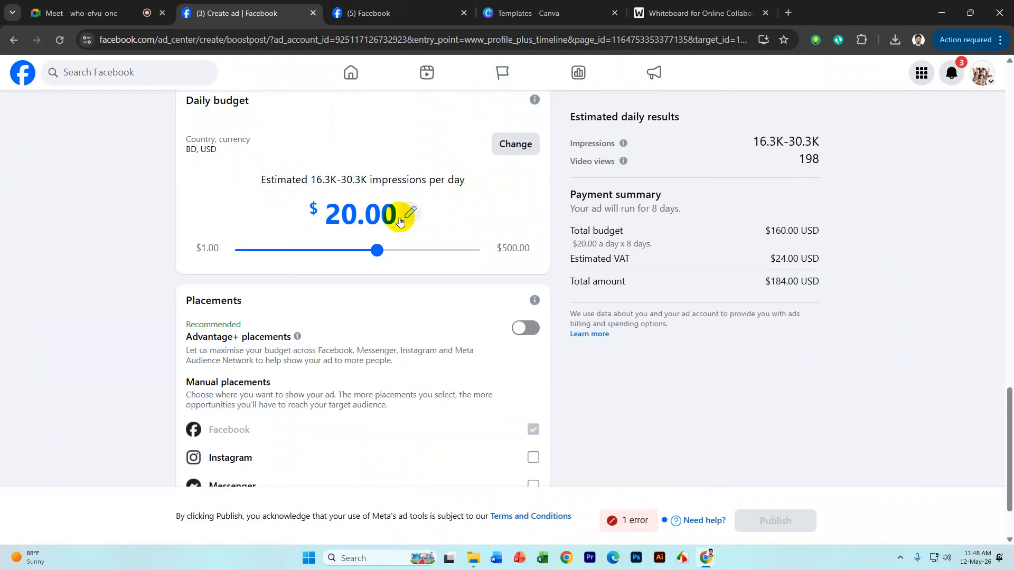
{"action": "scroll", "coordinate": [400, 222], "scroll_direction": "down", "scroll_amount": 2}
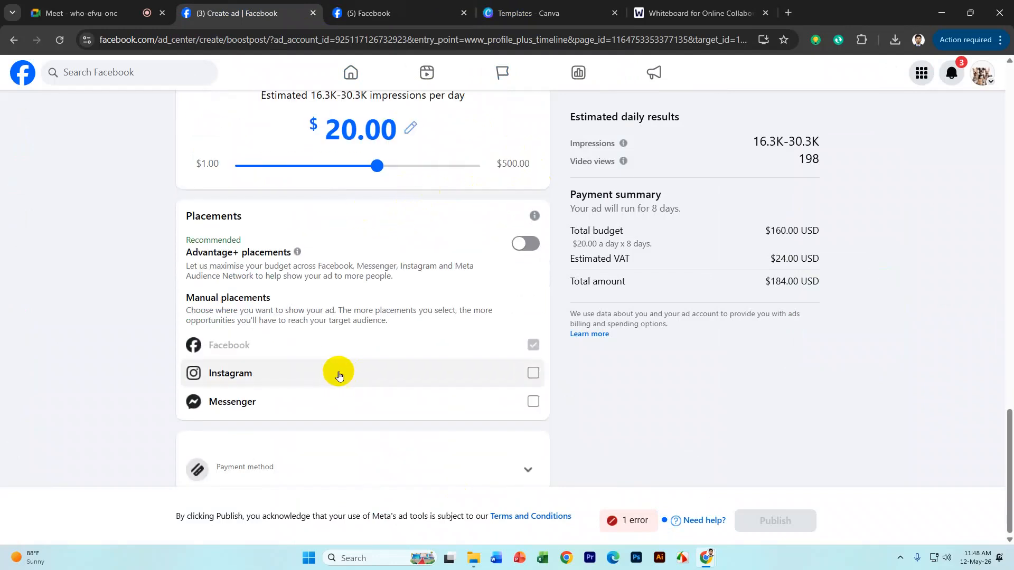
{"action": "scroll", "coordinate": [420, 278], "scroll_direction": "up", "scroll_amount": 7}
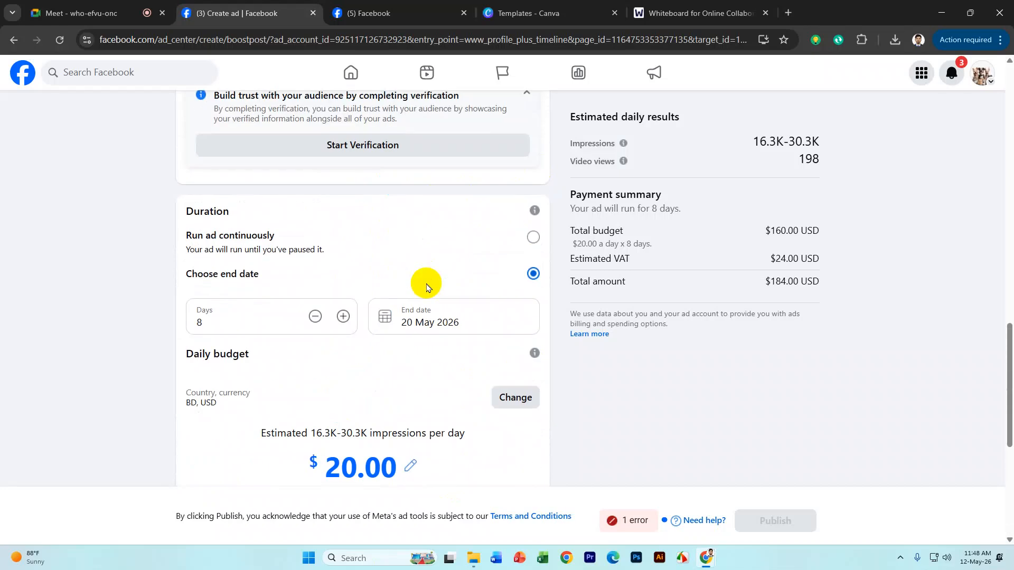
{"action": "scroll", "coordinate": [428, 287], "scroll_direction": "down", "scroll_amount": 5}
{"action": "scroll", "coordinate": [356, 303], "scroll_direction": "down", "scroll_amount": 2}
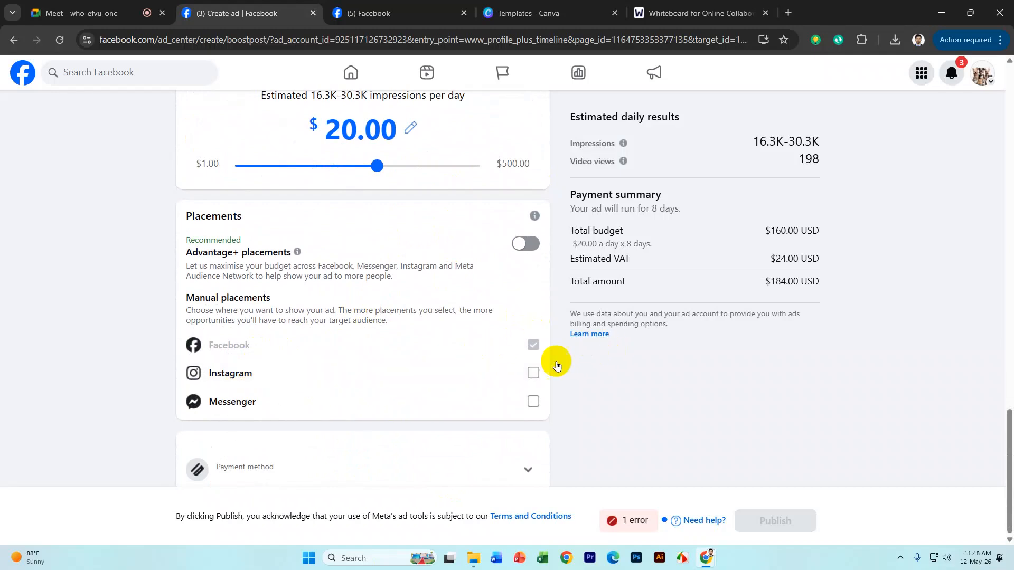
{"action": "left_click", "coordinate": [531, 375]}
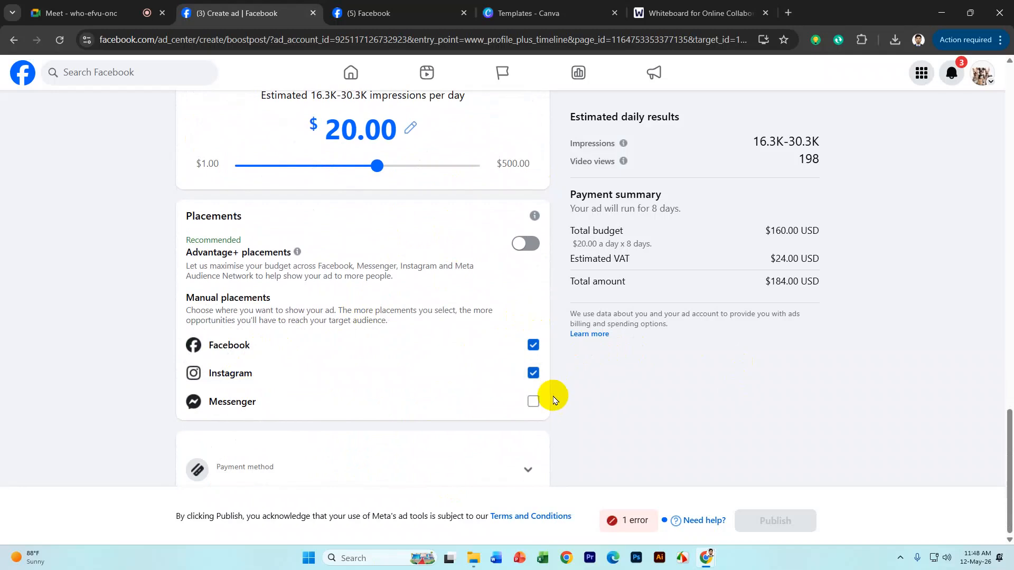
{"action": "left_click", "coordinate": [534, 345]}
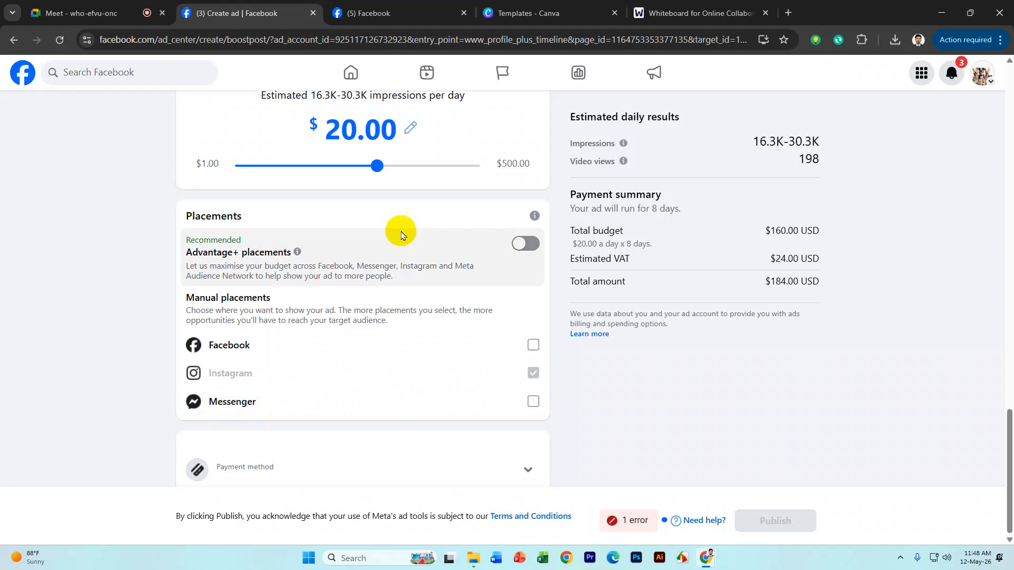
{"action": "mouse_move", "coordinate": [533, 213]}
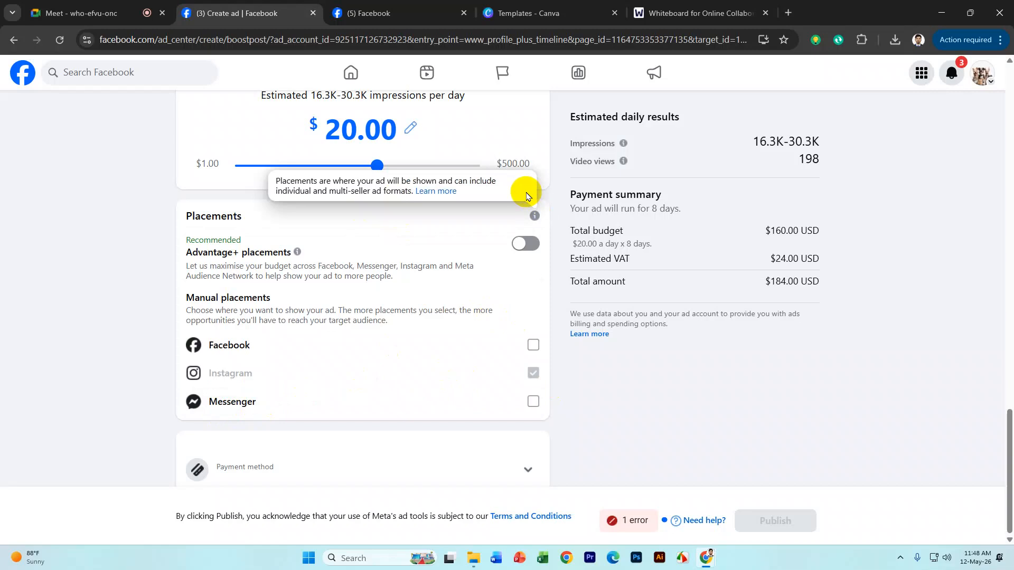
{"action": "left_click", "coordinate": [533, 345]}
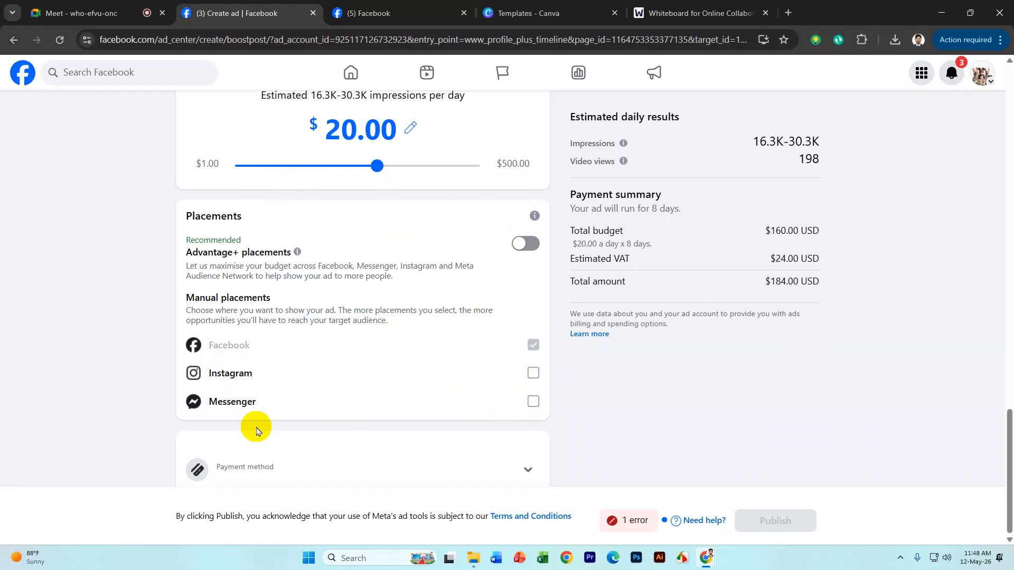
Expand the ad's payment method section and display the options for adding payment information
{"action": "left_click", "coordinate": [527, 469]}
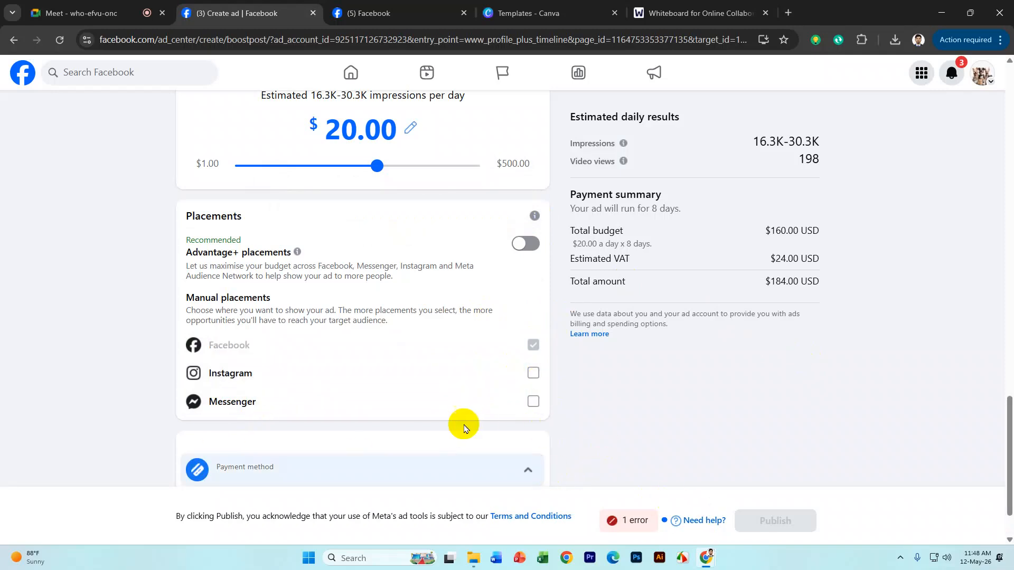
{"action": "scroll", "coordinate": [463, 427], "scroll_direction": "down", "scroll_amount": 2}
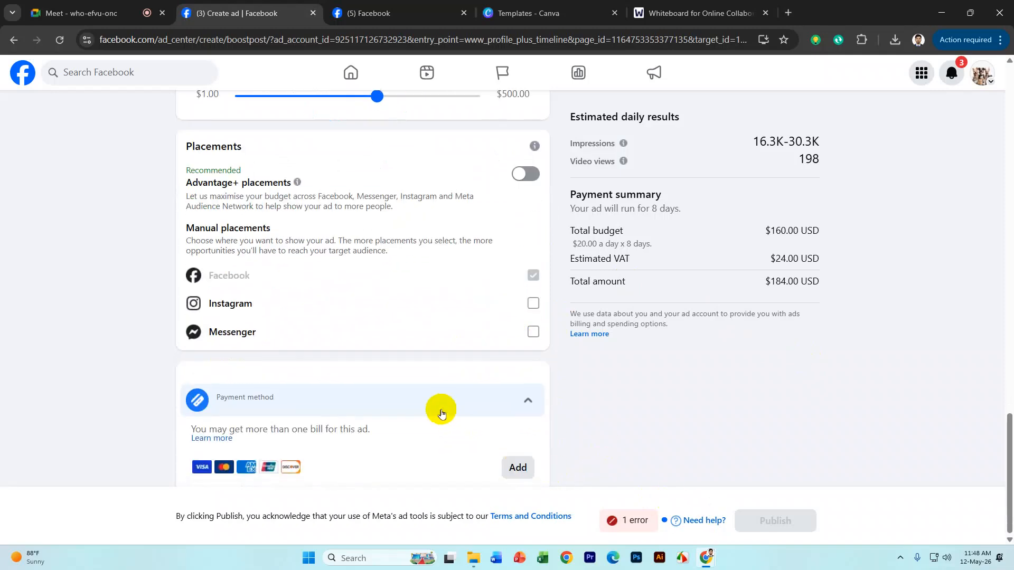
{"action": "left_click", "coordinate": [514, 467]}
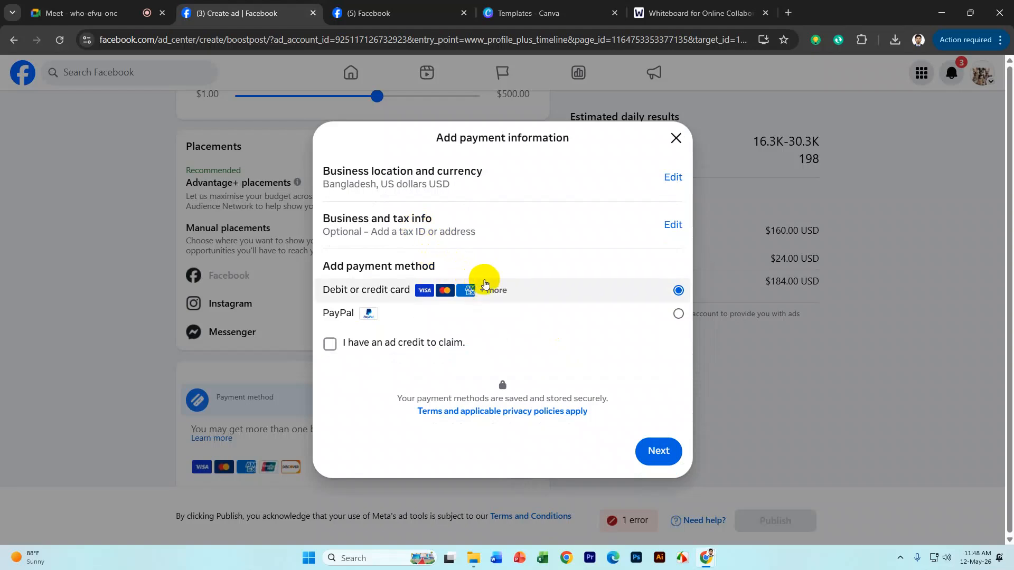
{"action": "left_click", "coordinate": [676, 138]}
{"action": "left_click", "coordinate": [518, 468]}
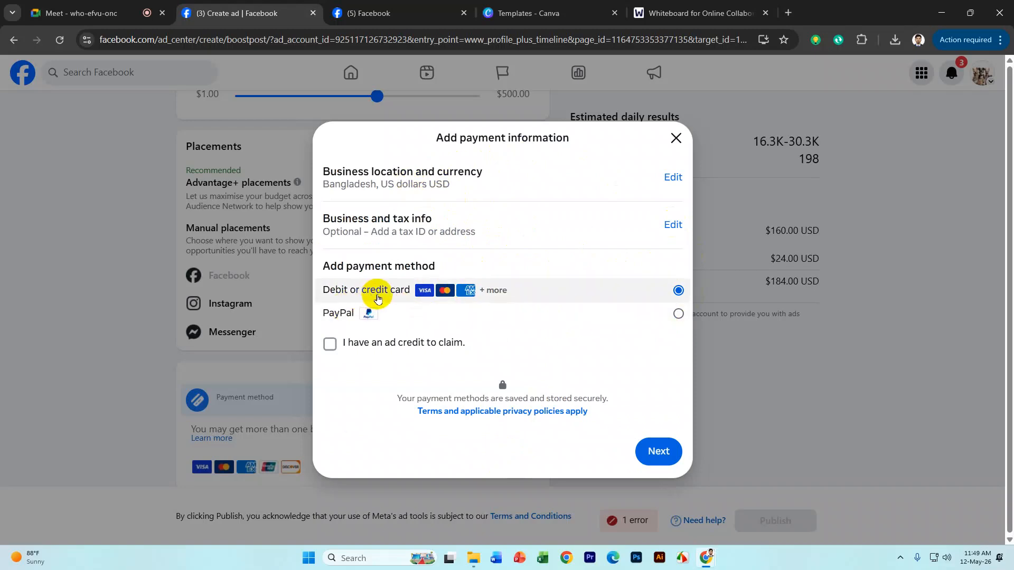
Examine the debit or credit card form's name, card number, expiry and CVV fields, and leave it without saving
{"action": "left_click", "coordinate": [664, 447]}
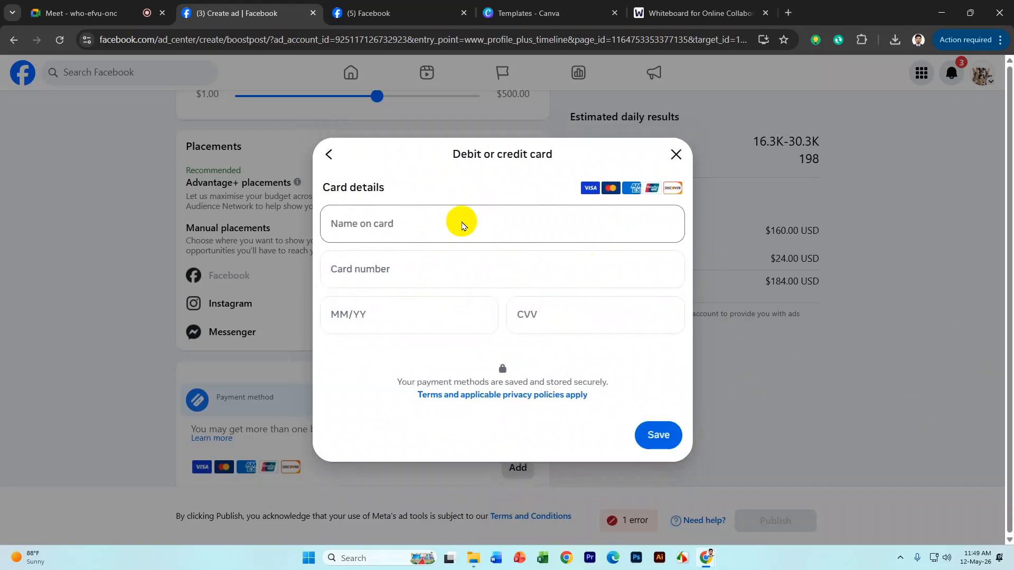
{"action": "left_click", "coordinate": [410, 225]}
{"action": "left_click", "coordinate": [378, 266]}
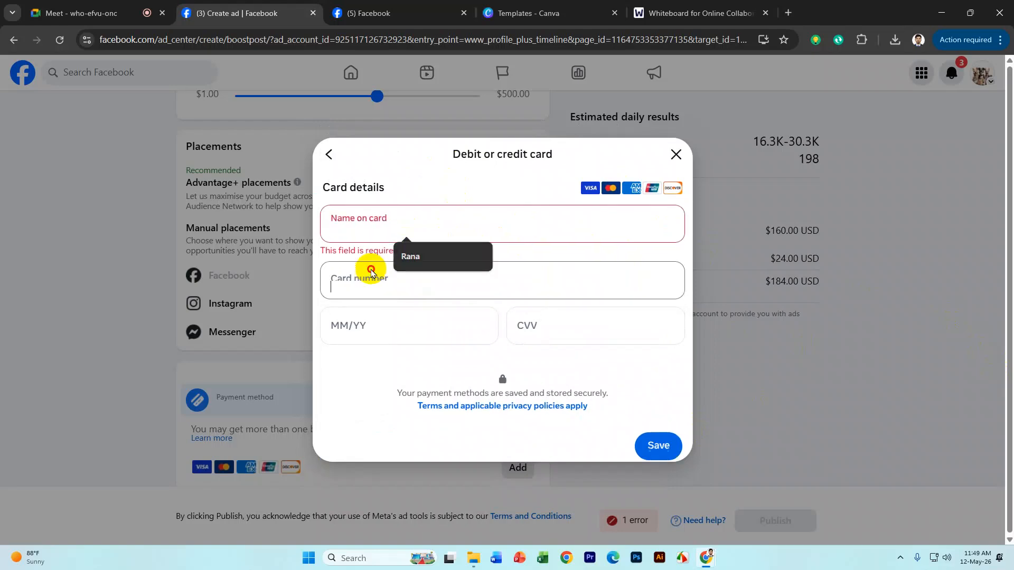
{"action": "left_click", "coordinate": [380, 324]}
{"action": "left_click", "coordinate": [530, 331]}
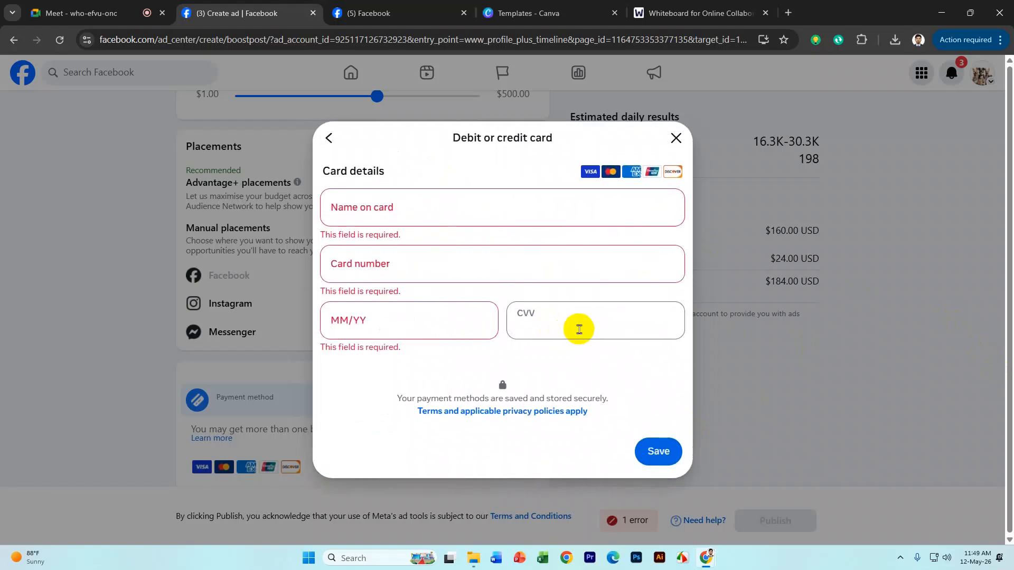
{"action": "left_click", "coordinate": [674, 139]}
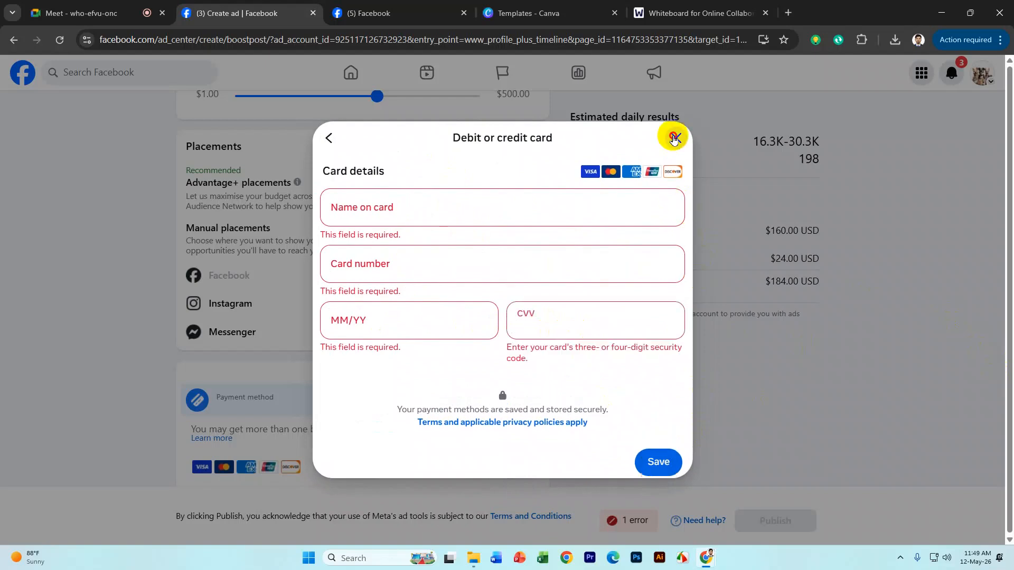
{"action": "scroll", "coordinate": [351, 237], "scroll_direction": "up", "scroll_amount": 8}
{"action": "scroll", "coordinate": [363, 321], "scroll_direction": "down", "scroll_amount": 5}
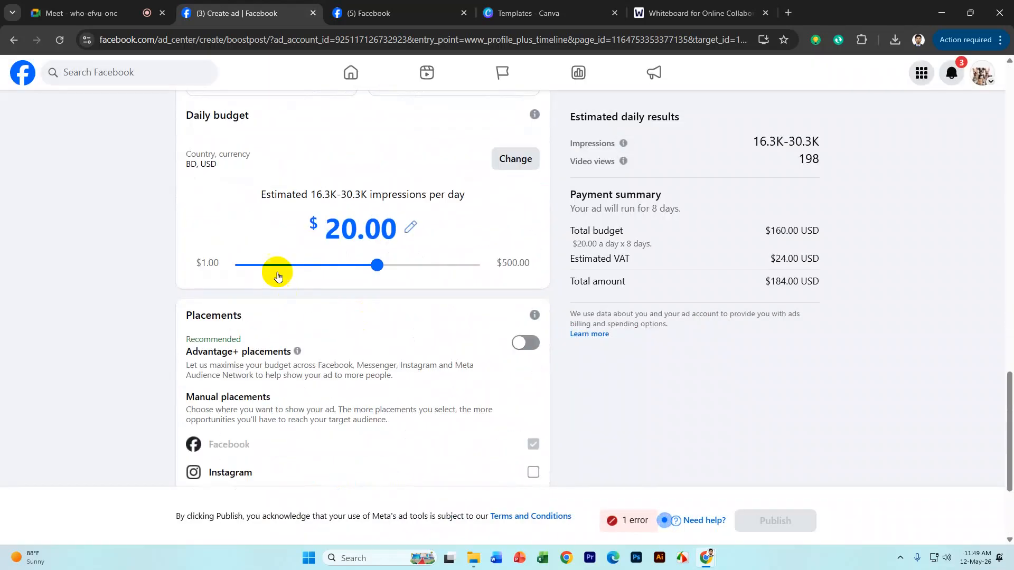